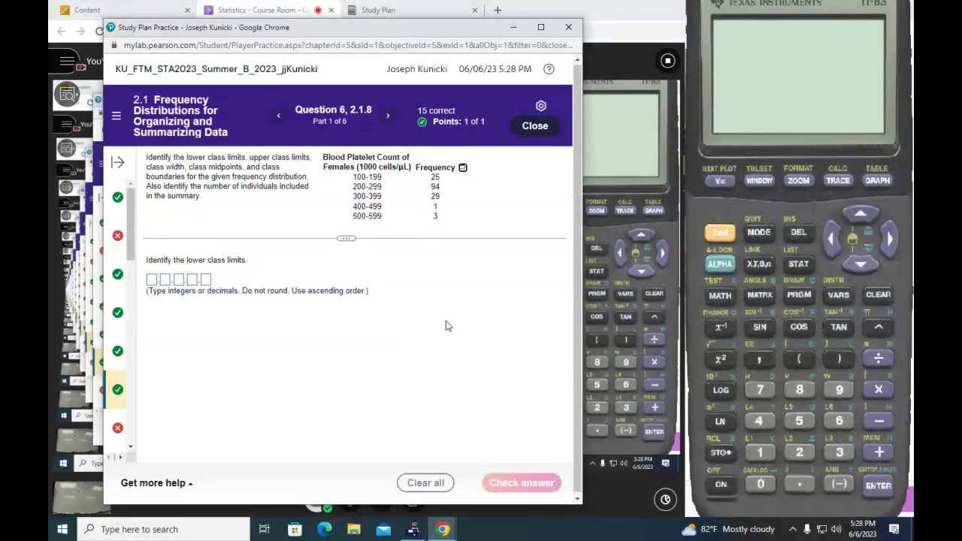
Step: Submit "Yes, all the requirements are met." as the answer to question 7 (2.1.9), dismiss the feedback and close the practice window
{"action": "left_click", "coordinate": [388, 115]}
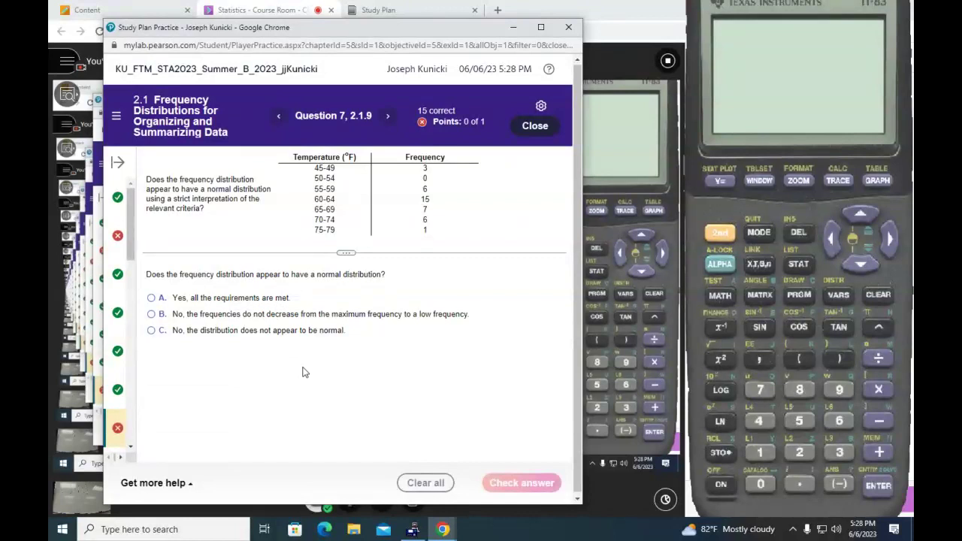
{"action": "left_click", "coordinate": [151, 298]}
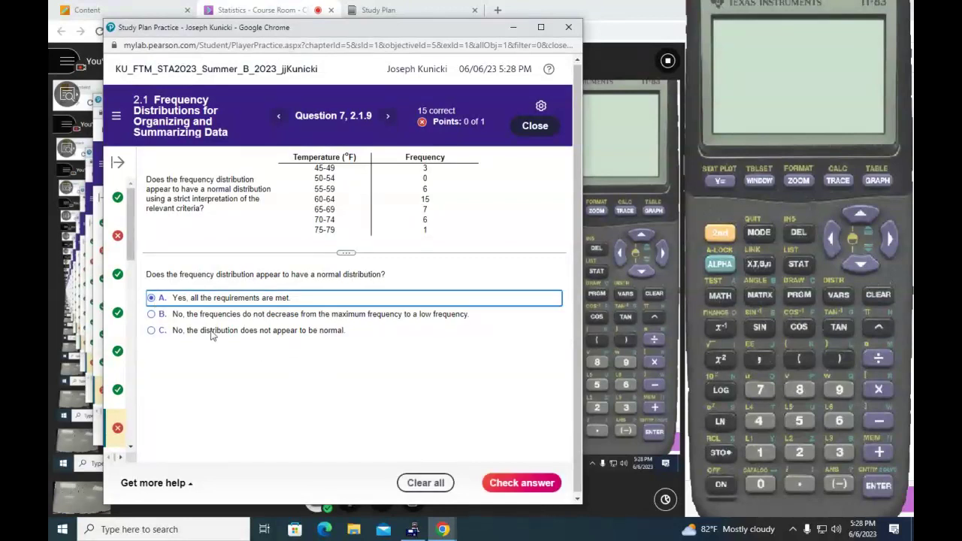
{"action": "left_click", "coordinate": [522, 483]}
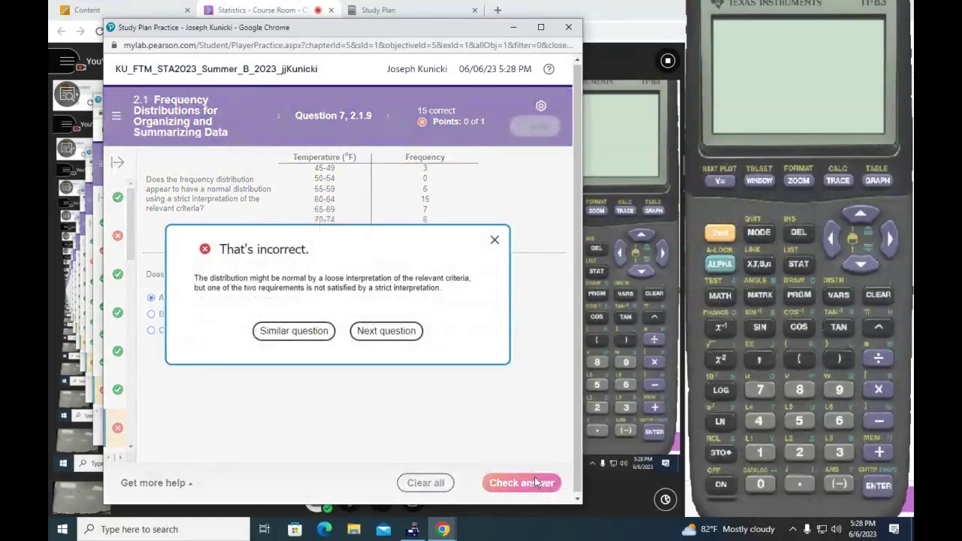
{"action": "left_click", "coordinate": [494, 241]}
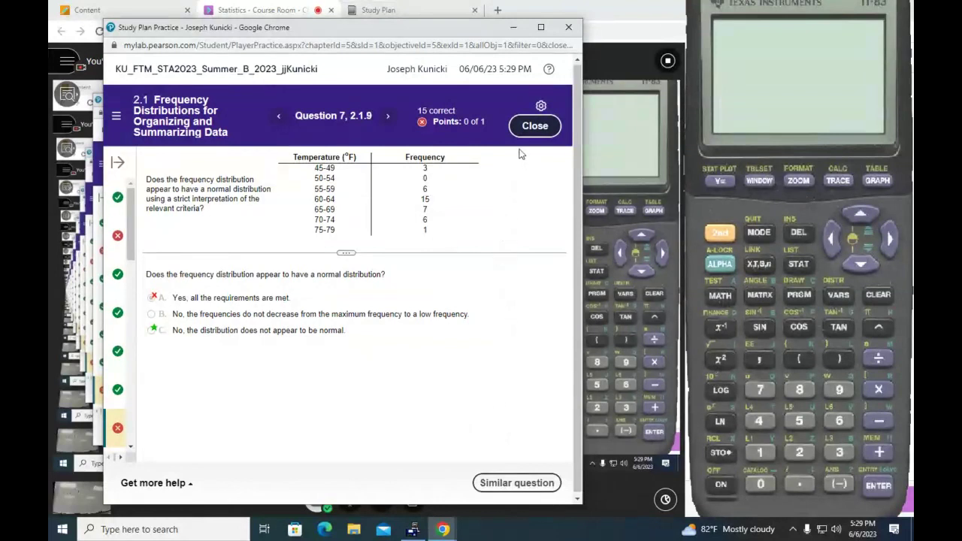
{"action": "left_click", "coordinate": [528, 126]}
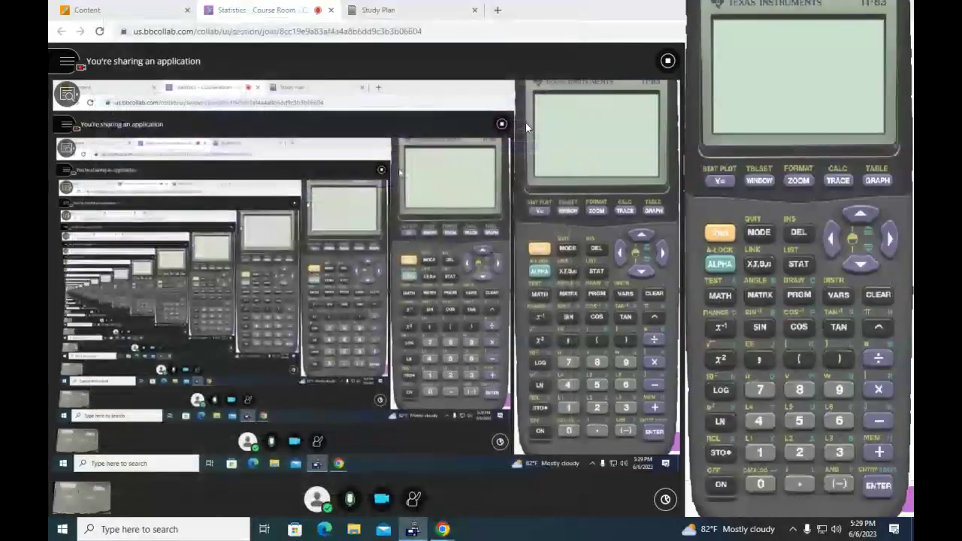
Step: Return to the Study Plan page and open practice exercise 2.1.11 in Section 2.1
{"action": "mouse_move", "coordinate": [443, 530]}
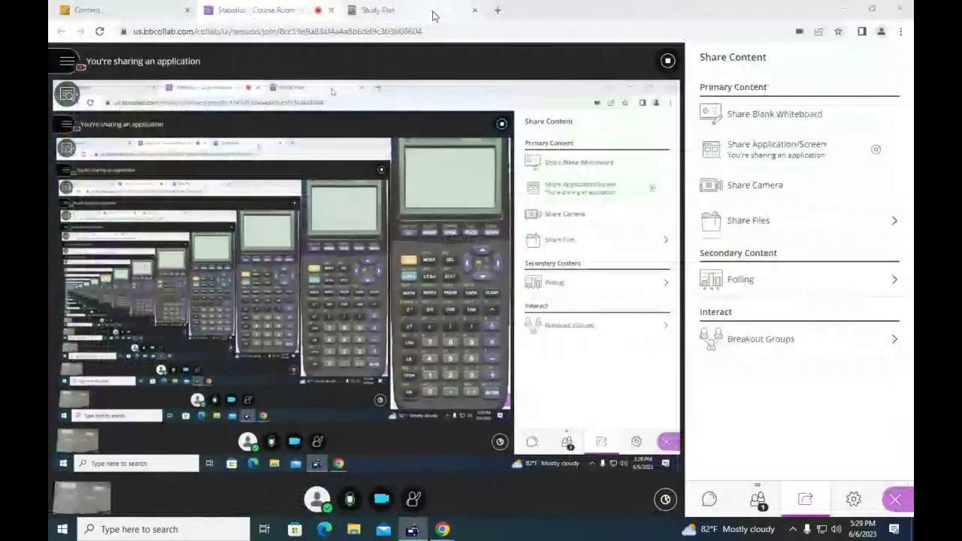
{"action": "left_click", "coordinate": [434, 13]}
{"action": "scroll", "coordinate": [342, 408], "scroll_direction": "down", "scroll_amount": 1}
{"action": "left_click", "coordinate": [409, 344]}
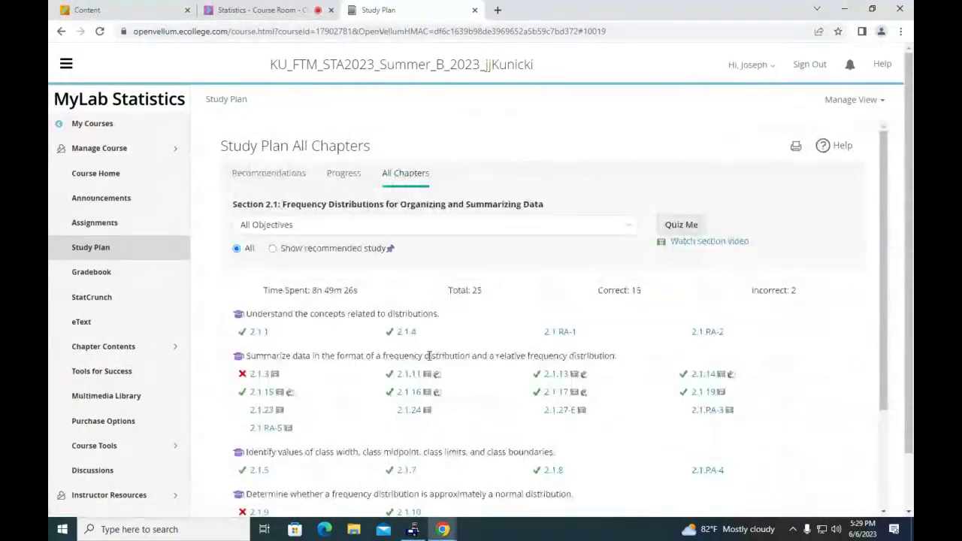
{"action": "scroll", "coordinate": [429, 356], "scroll_direction": "down", "scroll_amount": 3}
{"action": "left_click", "coordinate": [410, 255]}
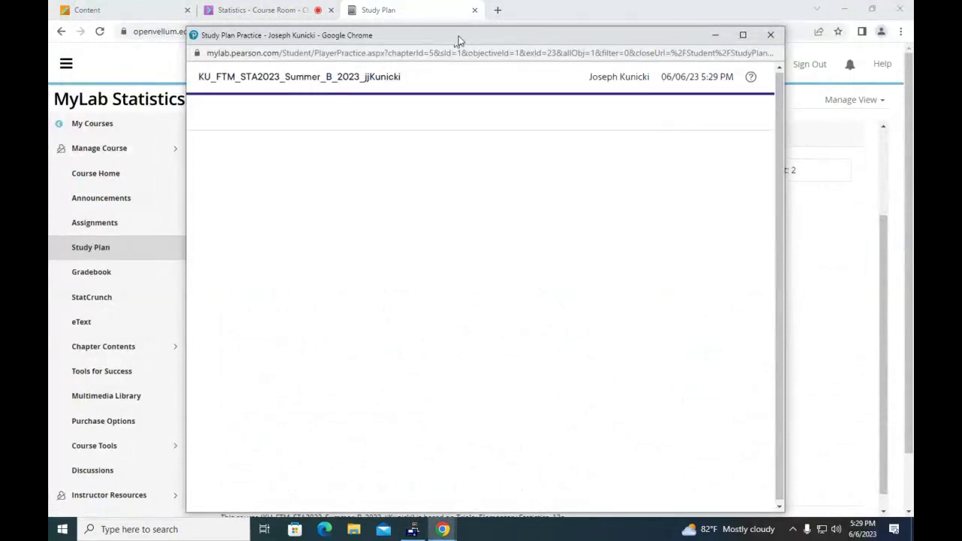
Step: Collapse the question list and move and narrow the practice window to make room for a second window beside it
{"action": "left_click_drag", "start_coordinate": [458, 39], "coordinate": [358, 18]}
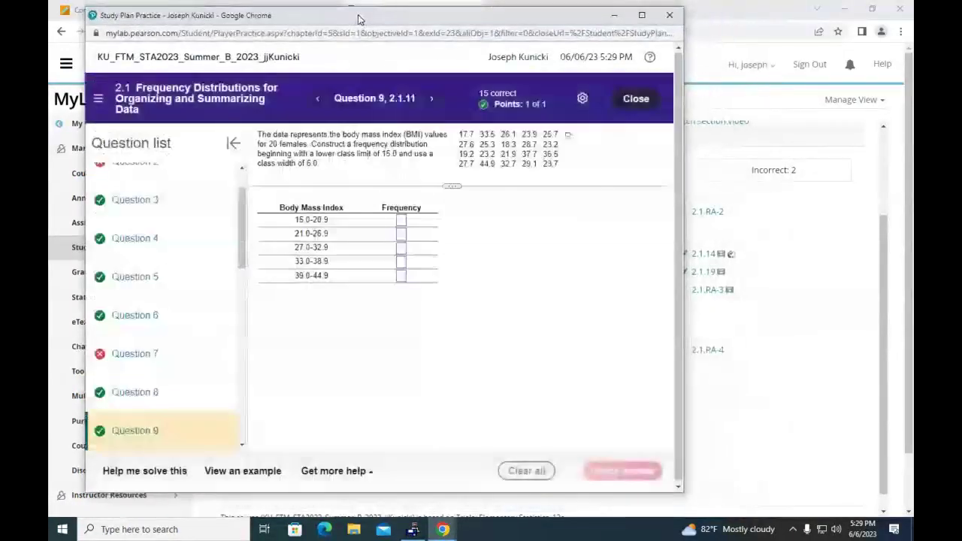
{"action": "left_click", "coordinate": [234, 145]}
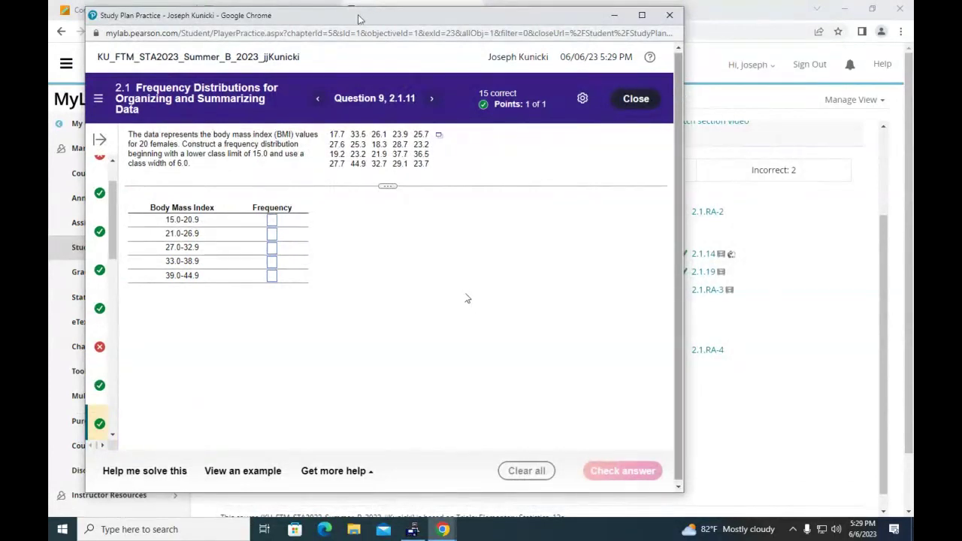
{"action": "left_click_drag", "start_coordinate": [683, 138], "coordinate": [536, 138]}
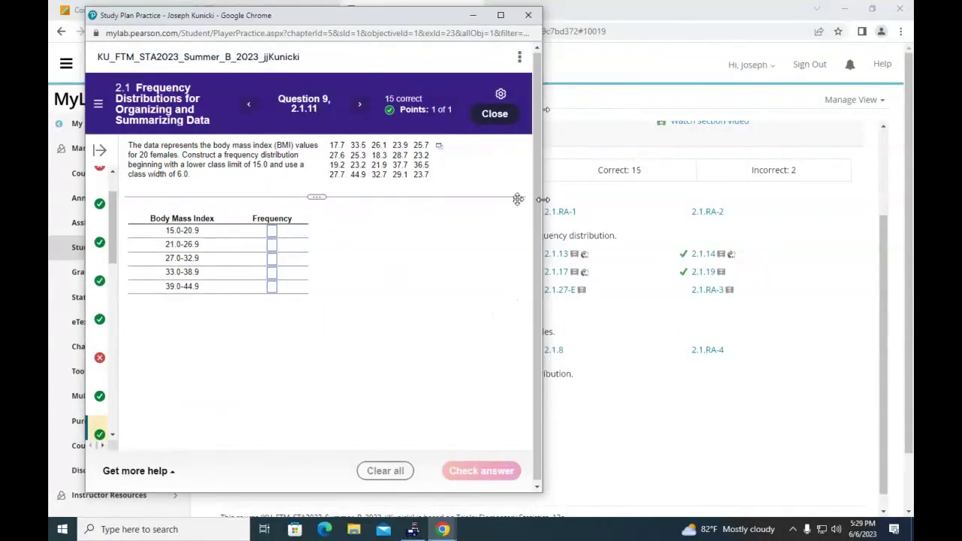
{"action": "left_click_drag", "start_coordinate": [542, 200], "coordinate": [504, 201]}
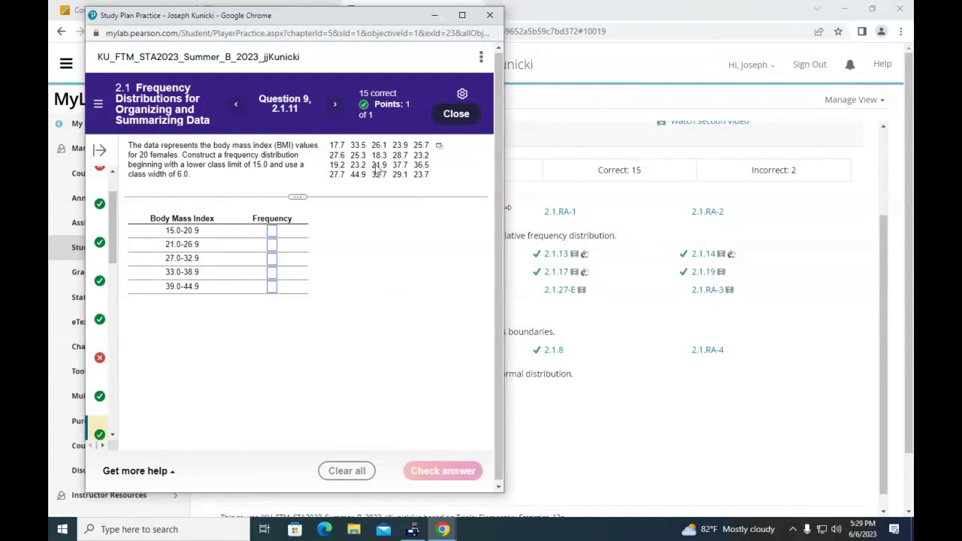
{"action": "left_click_drag", "start_coordinate": [369, 20], "coordinate": [342, 25]}
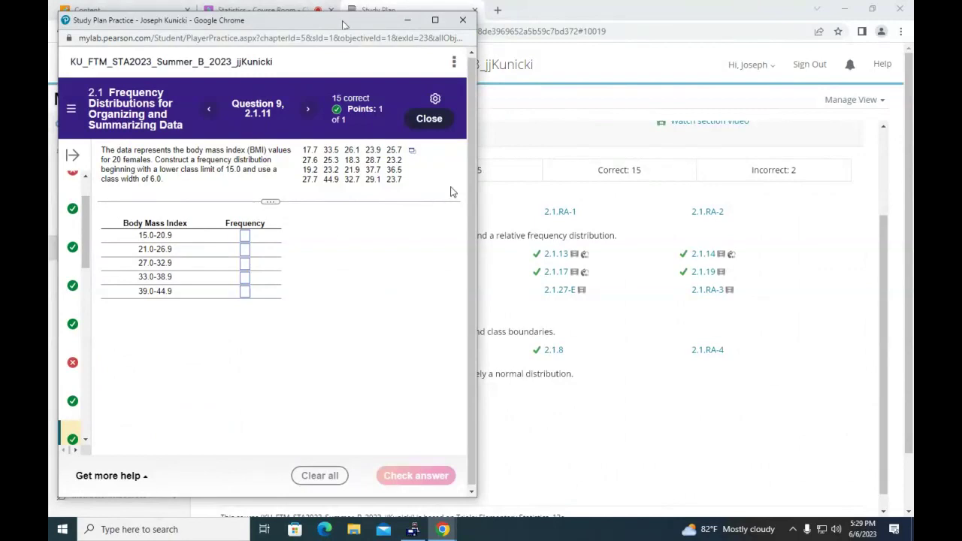
Step: Open the BMI data set in StatCrunch and place its narrowed window beside the question
{"action": "left_click", "coordinate": [413, 153]}
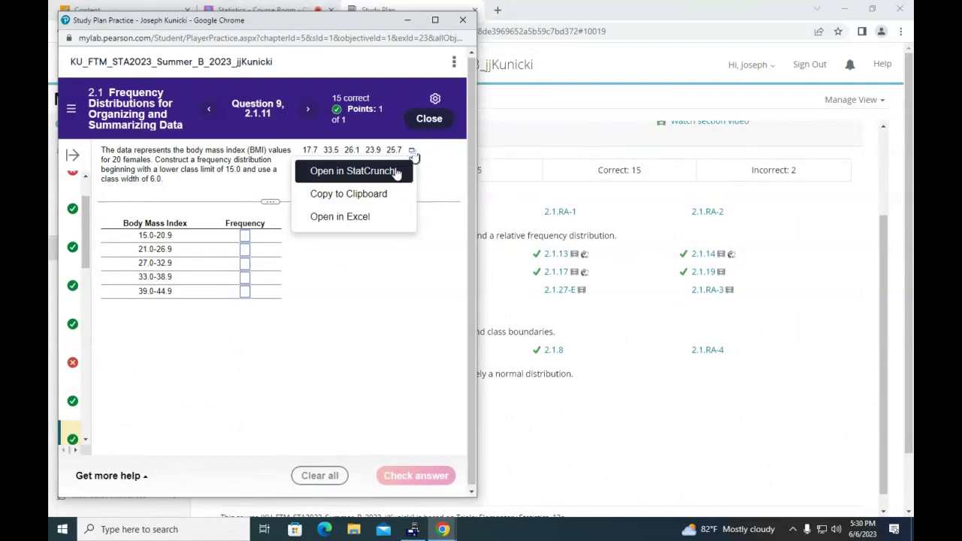
{"action": "left_click", "coordinate": [397, 172]}
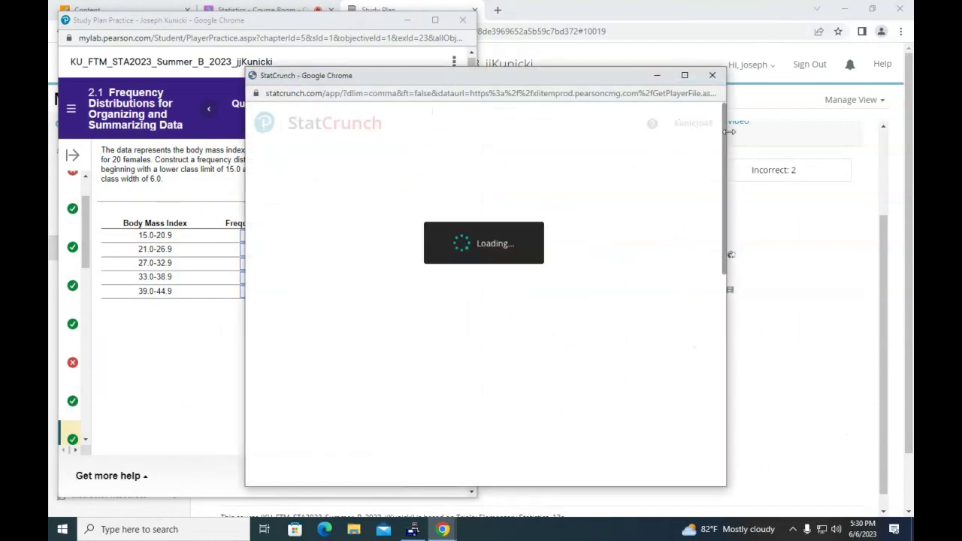
{"action": "left_click_drag", "start_coordinate": [728, 133], "coordinate": [645, 140]}
{"action": "left_click_drag", "start_coordinate": [451, 83], "coordinate": [698, 18]}
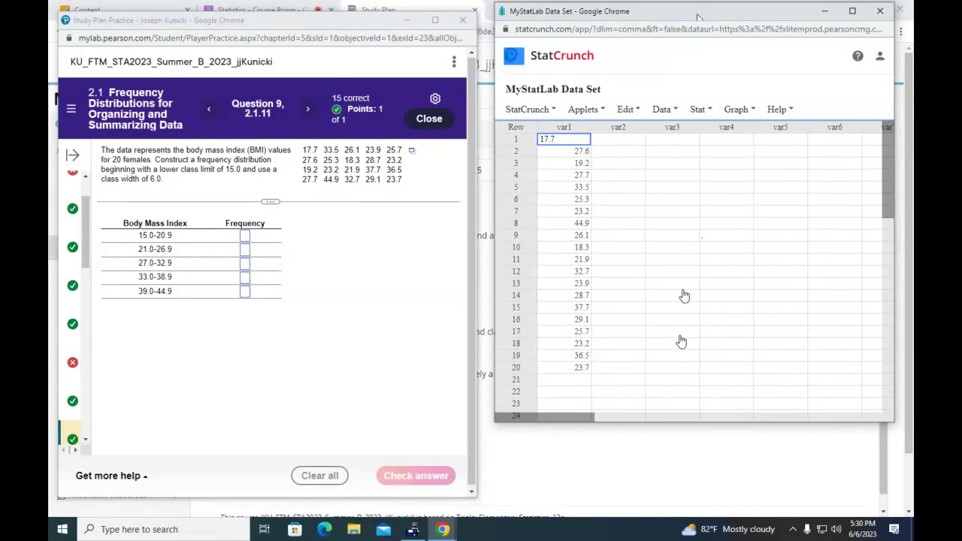
Step: Sort column var1 in ascending order into a new column and close the result message
{"action": "left_click", "coordinate": [665, 111]}
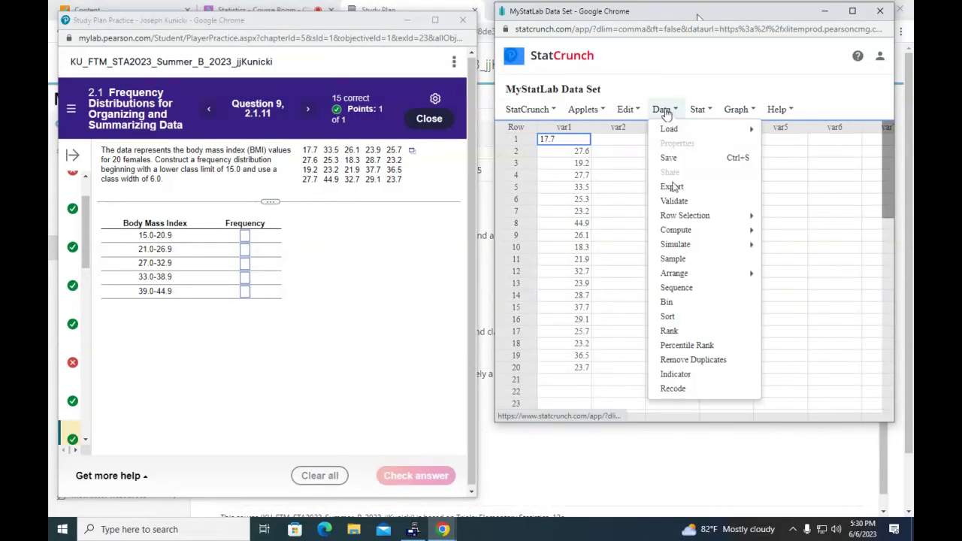
{"action": "left_click", "coordinate": [673, 316]}
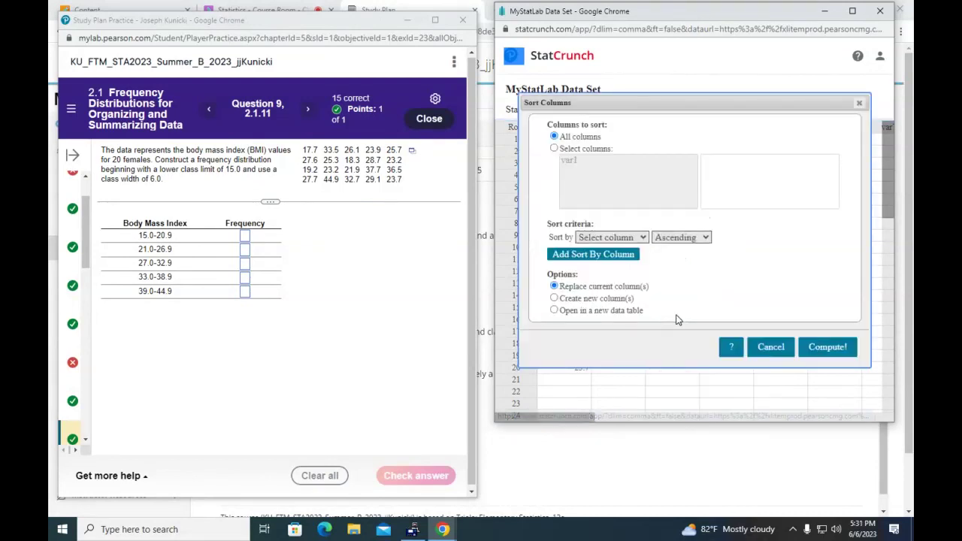
{"action": "left_click", "coordinate": [555, 148]}
{"action": "left_click", "coordinate": [573, 161]}
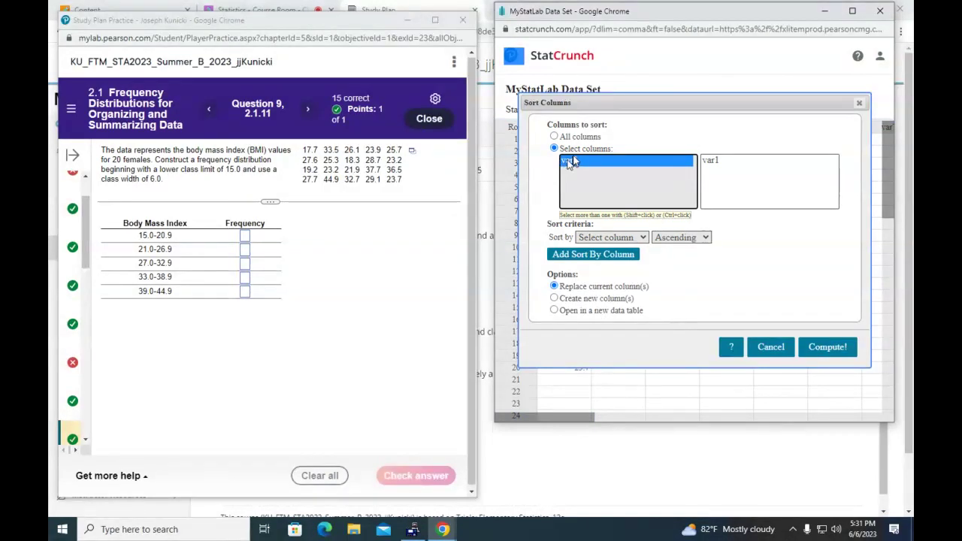
{"action": "left_click", "coordinate": [639, 237]}
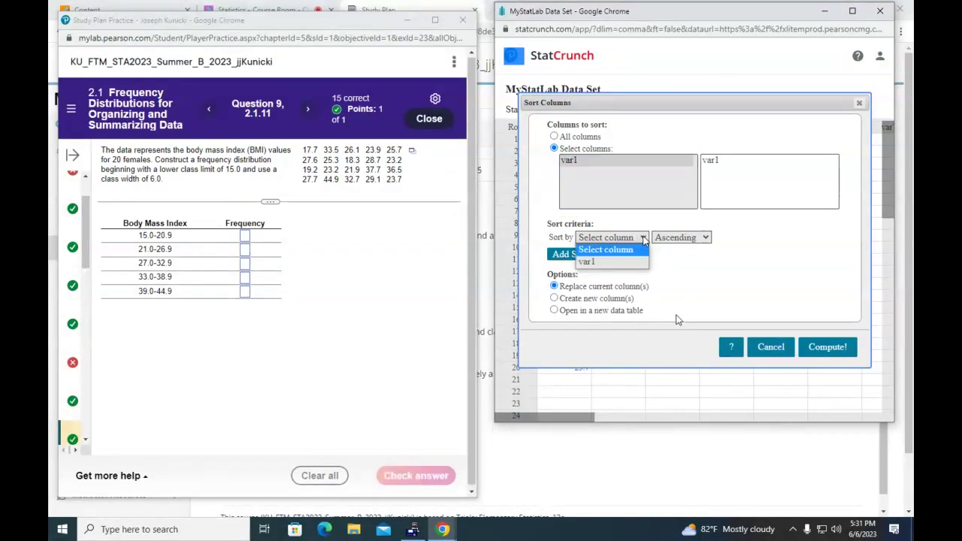
{"action": "left_click", "coordinate": [636, 262]}
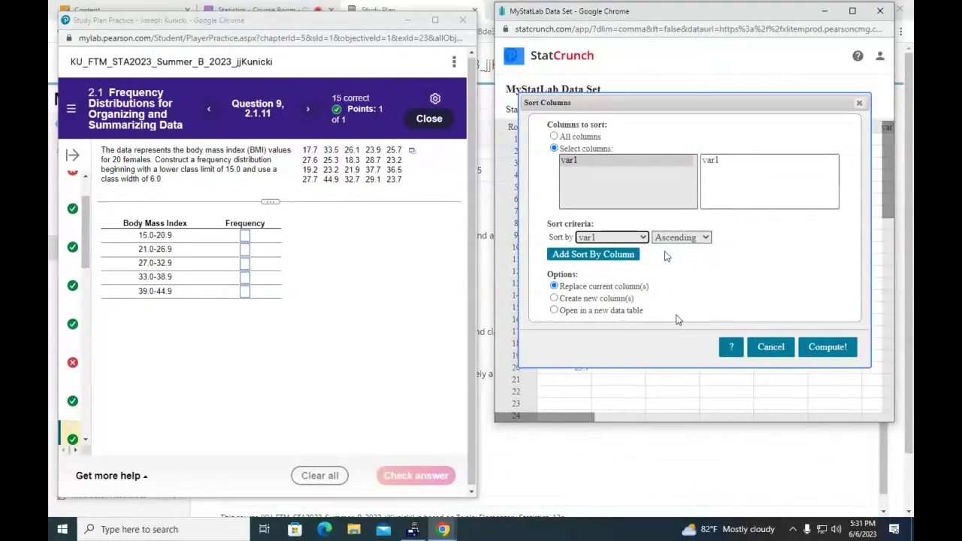
{"action": "left_click", "coordinate": [555, 298]}
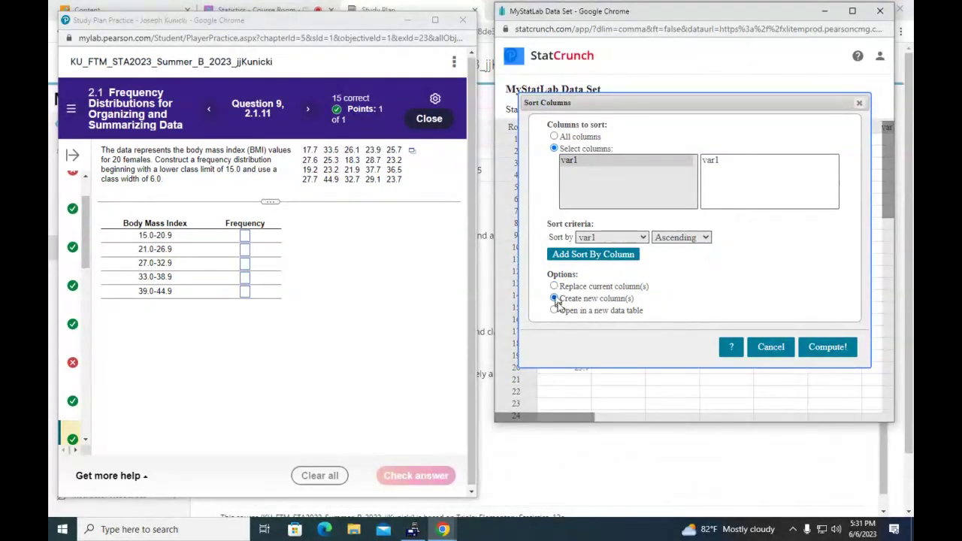
{"action": "left_click", "coordinate": [826, 348]}
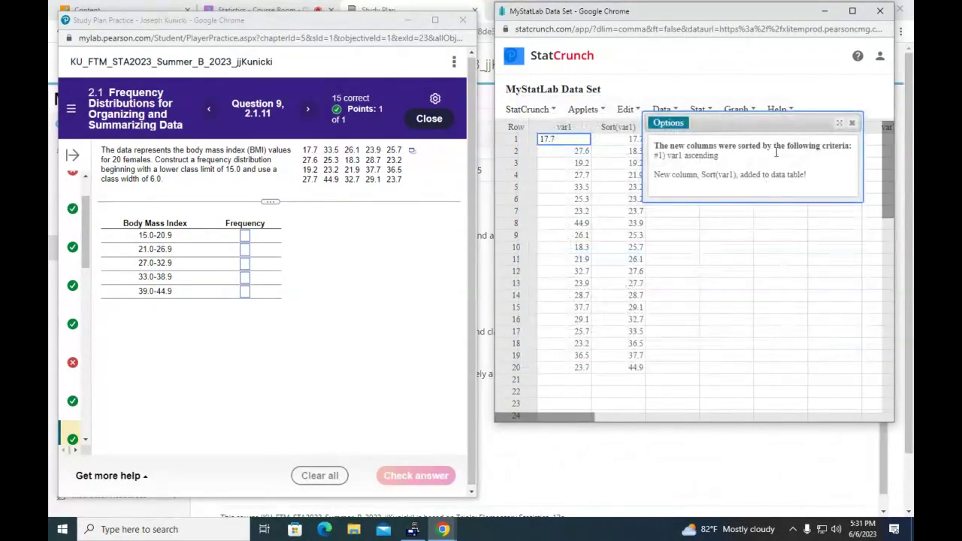
{"action": "left_click", "coordinate": [852, 123]}
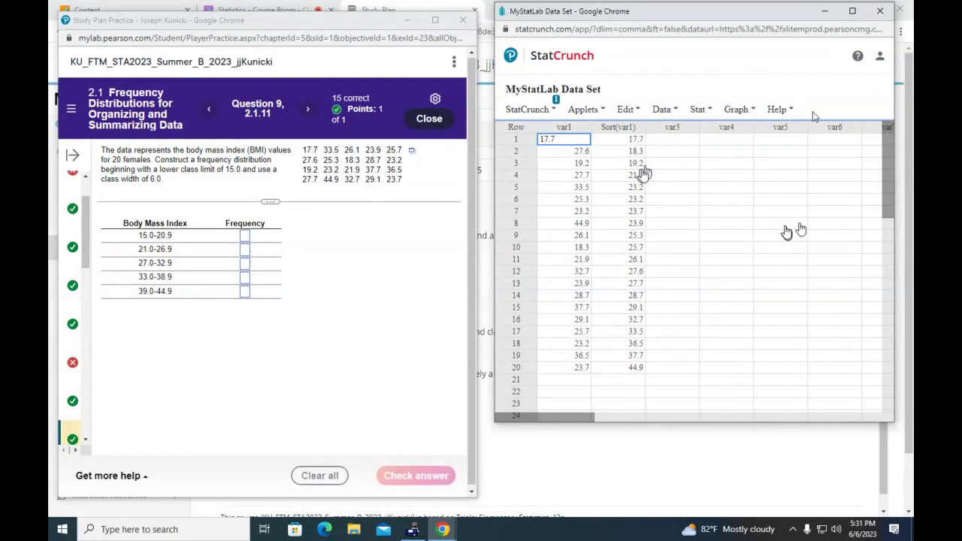
Step: Count the sorted values in the first two classes and enter frequencies 3 for 15.0-20.9 and 8 for 21.0-26.9
{"action": "left_click", "coordinate": [656, 139]}
{"action": "left_click", "coordinate": [659, 151]}
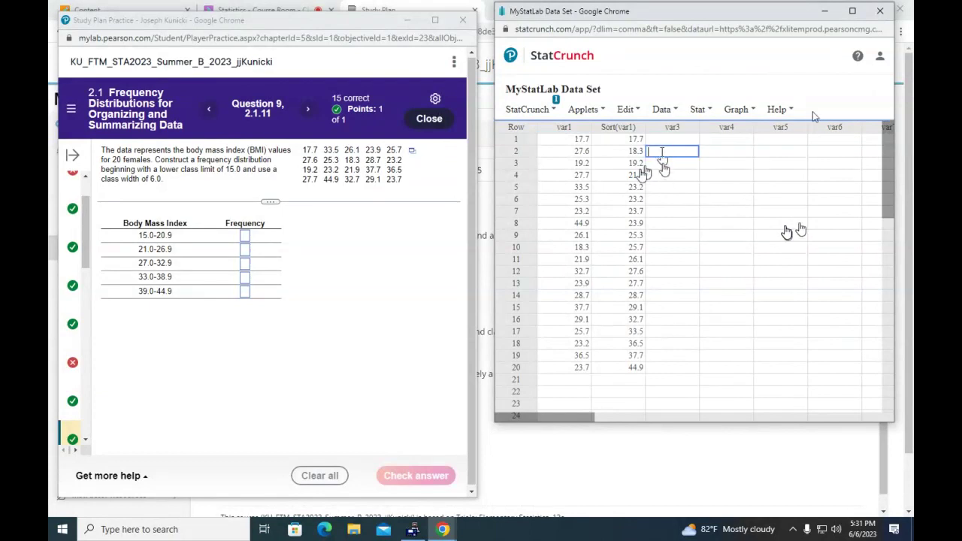
{"action": "left_click", "coordinate": [662, 164]}
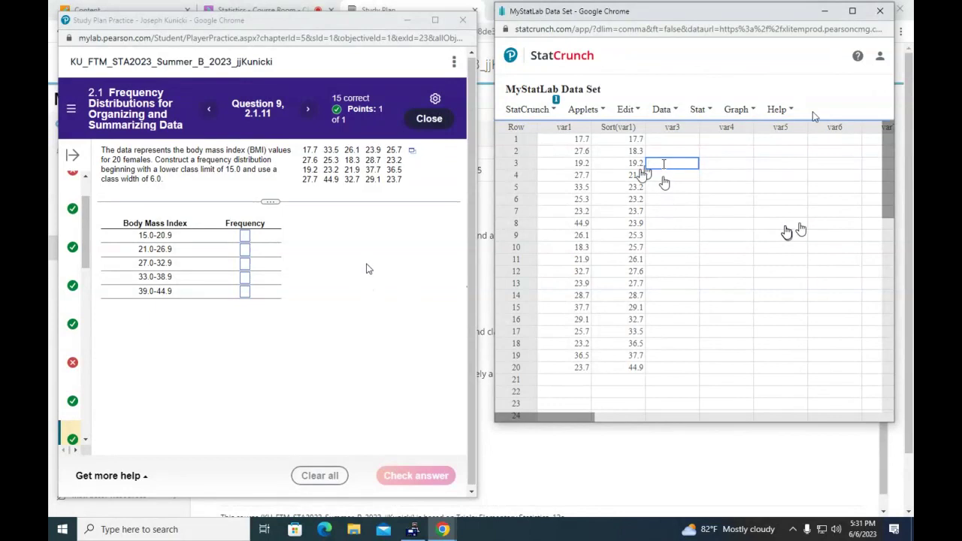
{"action": "left_click", "coordinate": [244, 235]}
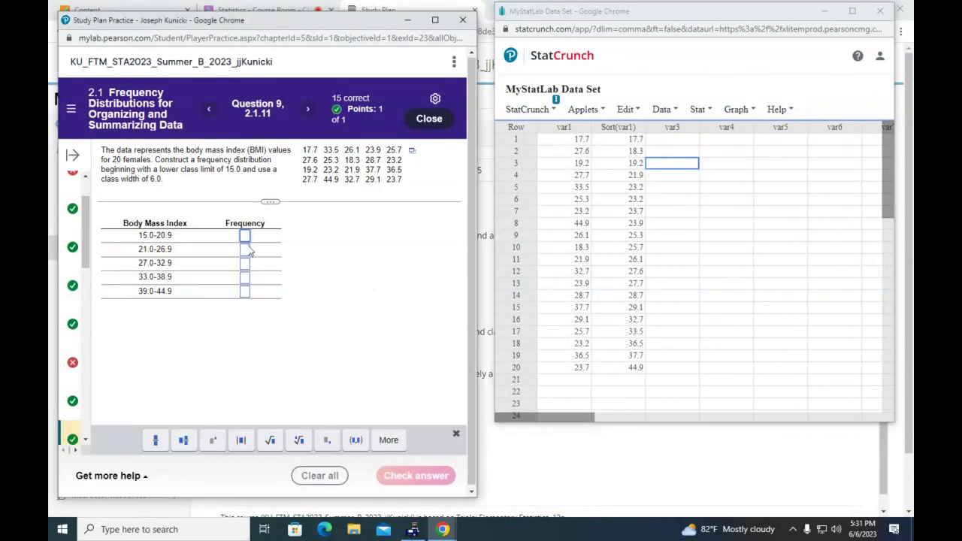
{"action": "type", "text": "3"}
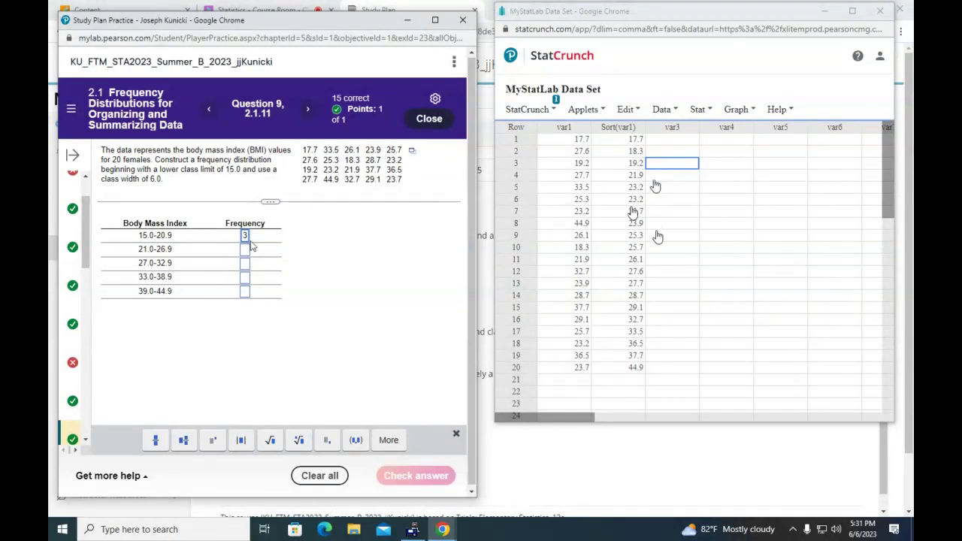
{"action": "left_click", "coordinate": [657, 260]}
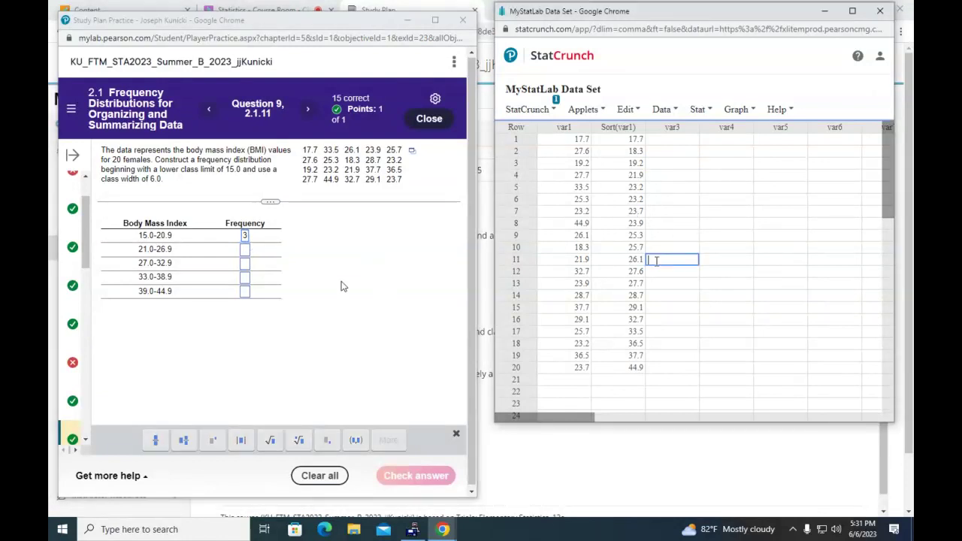
{"action": "left_click", "coordinate": [245, 254]}
{"action": "type", "text": "8"}
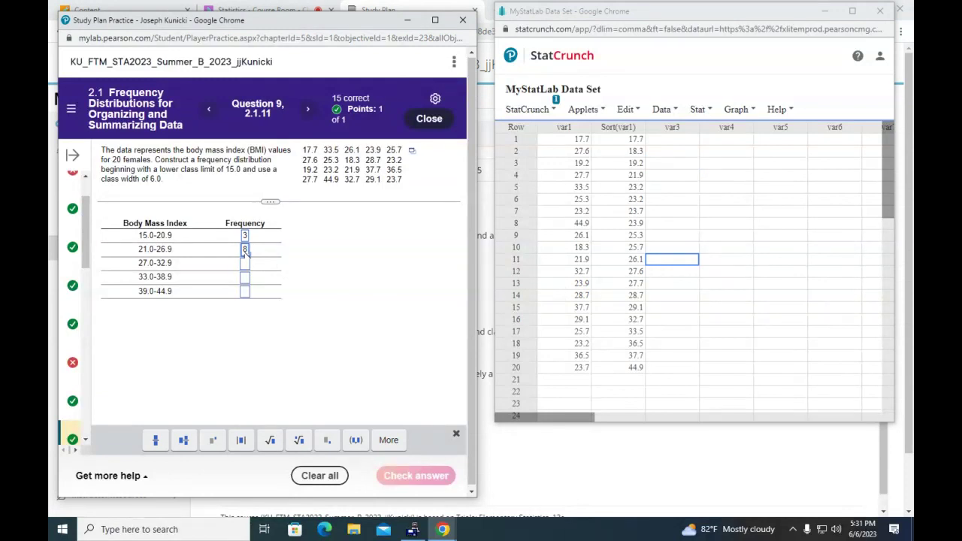
Step: Count the remaining sorted values, enter frequencies 5, 3 and 1 for the last three classes, and check the answer
{"action": "left_click", "coordinate": [651, 271]}
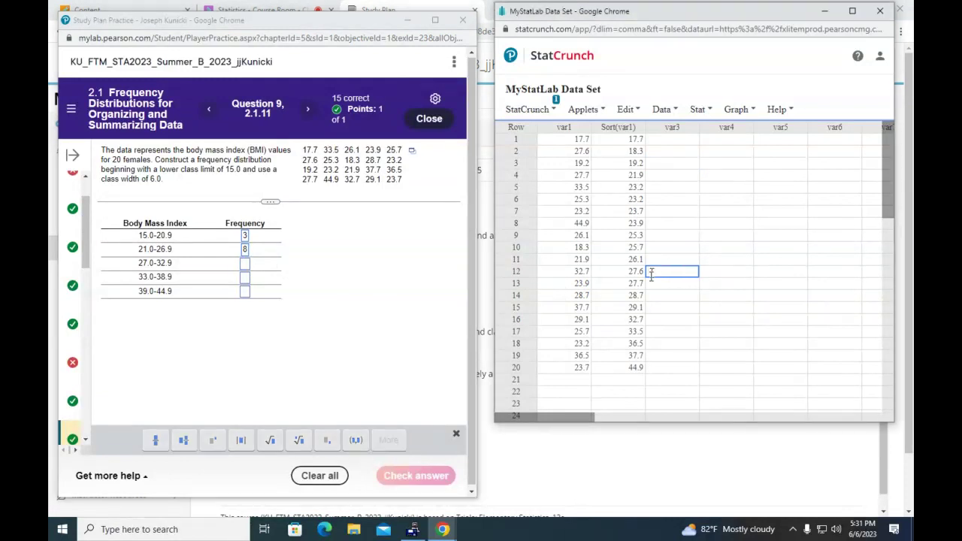
{"action": "left_click", "coordinate": [654, 320]}
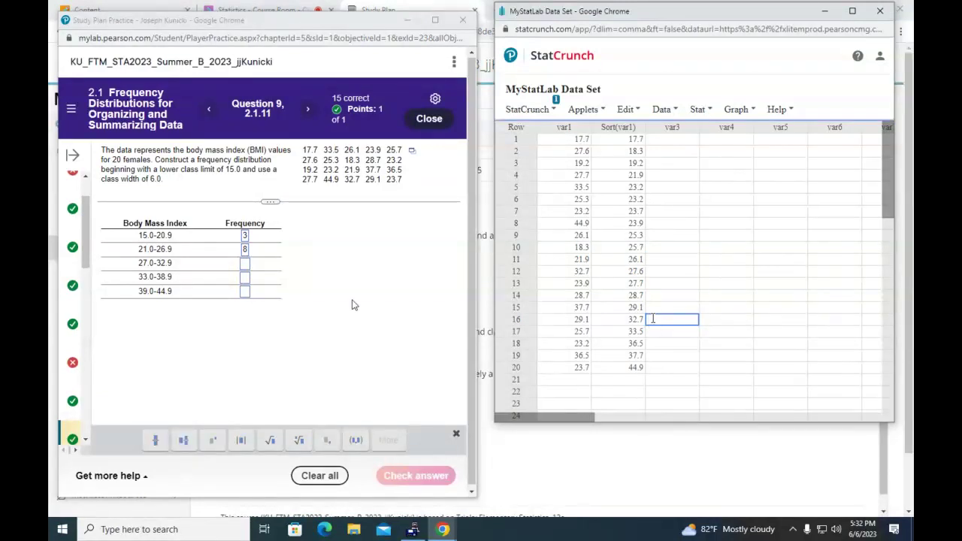
{"action": "left_click", "coordinate": [244, 264]}
{"action": "type", "text": "5"}
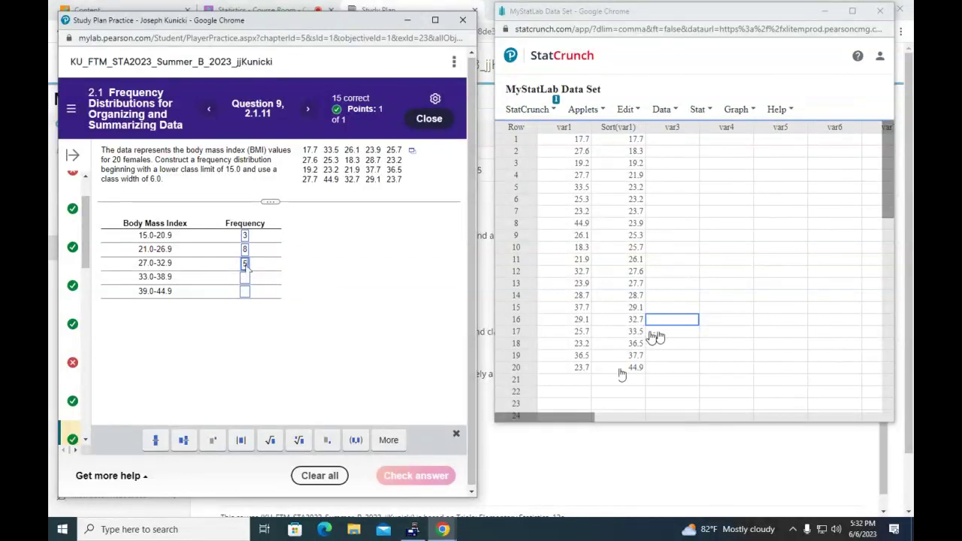
{"action": "left_click", "coordinate": [244, 276]}
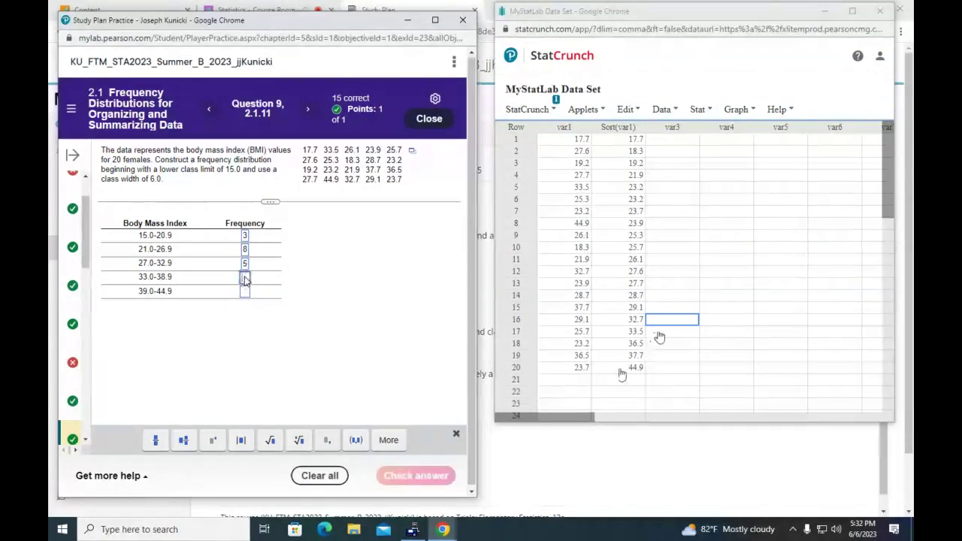
{"action": "type", "text": "3"}
{"action": "left_click", "coordinate": [245, 293]}
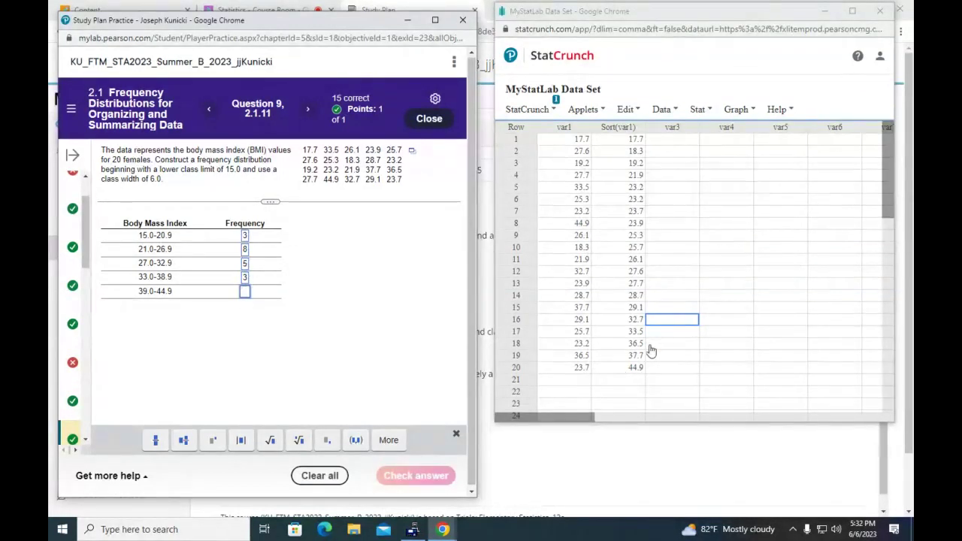
{"action": "type", "text": "1"}
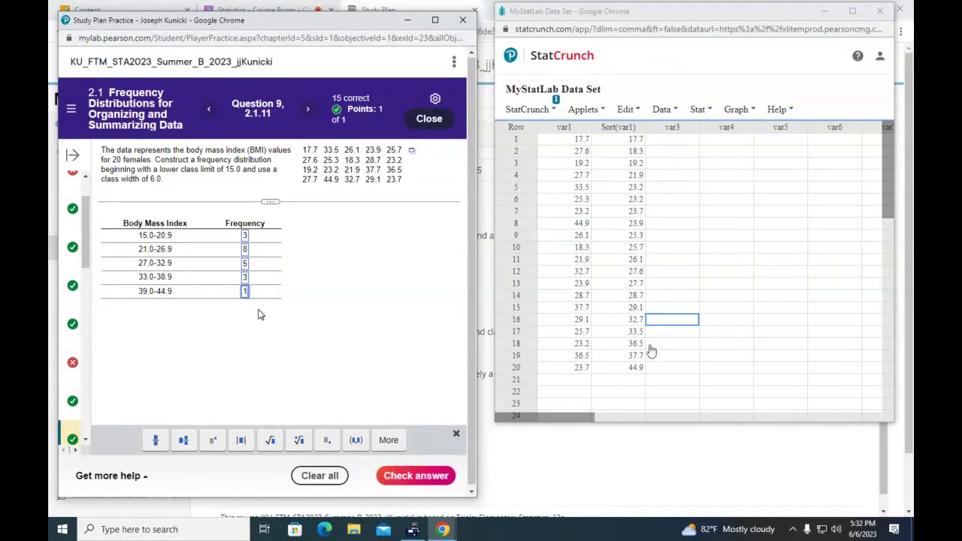
{"action": "left_click", "coordinate": [422, 479]}
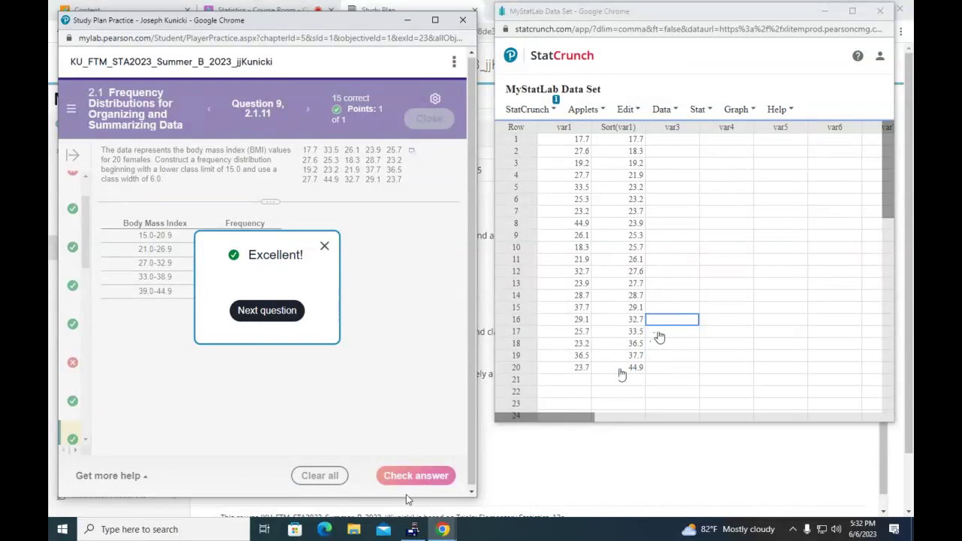
{"action": "left_click", "coordinate": [324, 247]}
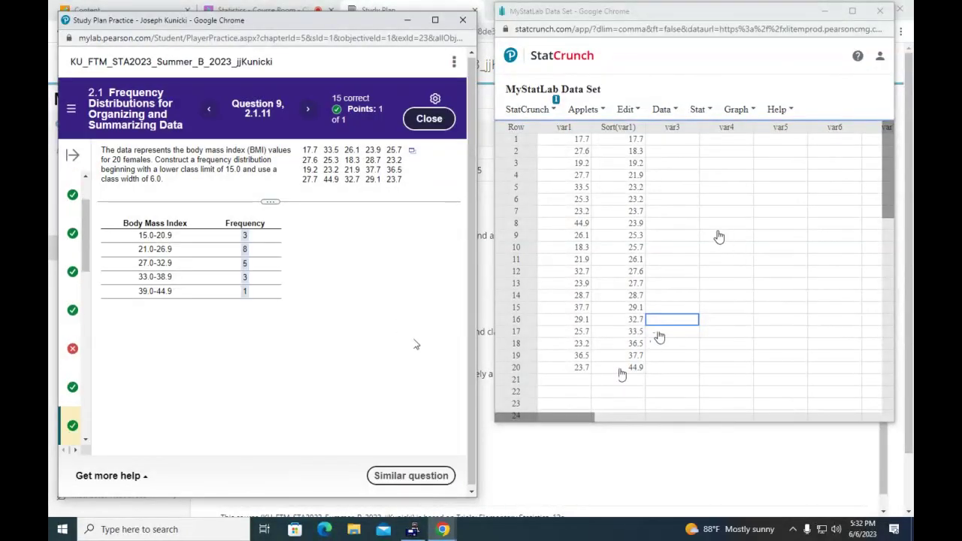
Step: Create a StatCrunch frequency histogram of var1 with bins starting at 15 and a width of 6
{"action": "left_click", "coordinate": [747, 113]}
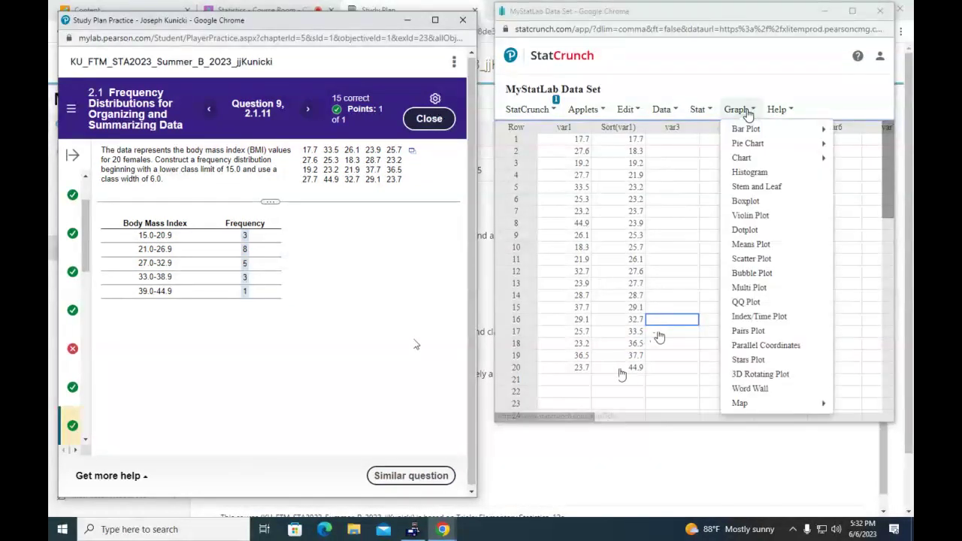
{"action": "left_click", "coordinate": [750, 172]}
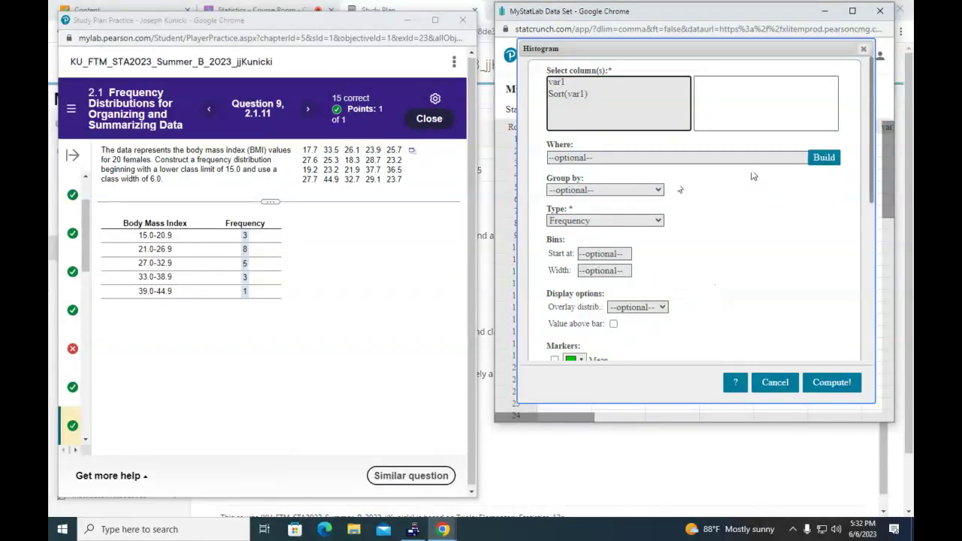
{"action": "left_click", "coordinate": [573, 82]}
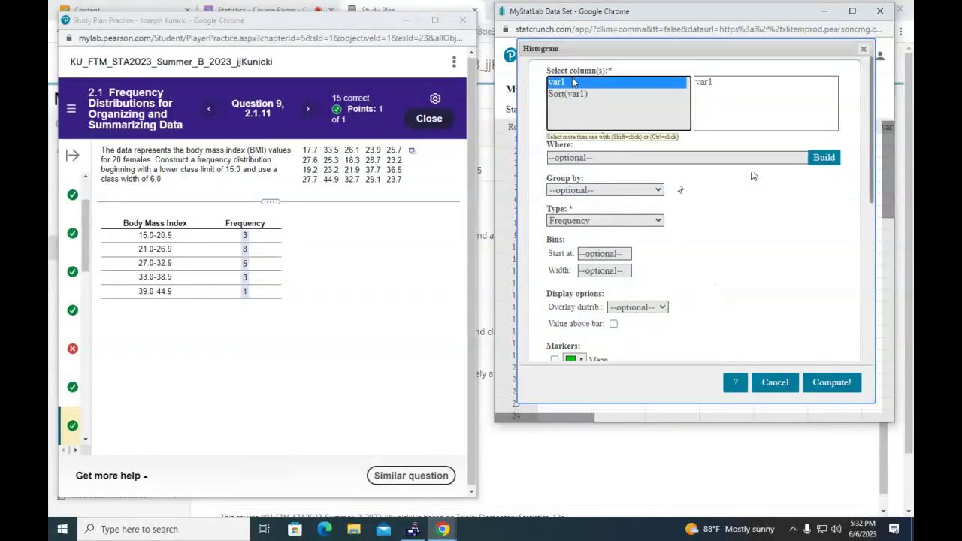
{"action": "left_click", "coordinate": [589, 254]}
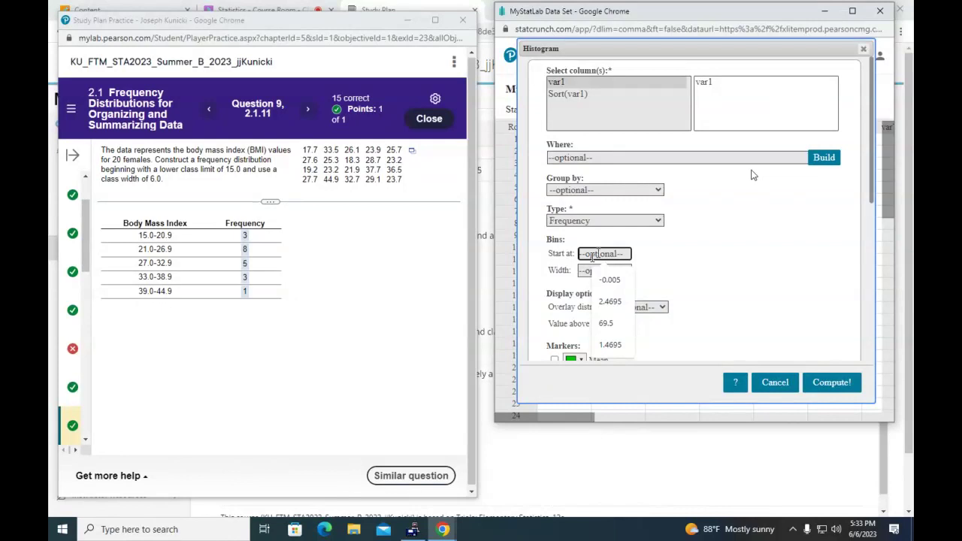
{"action": "type", "text": "15"}
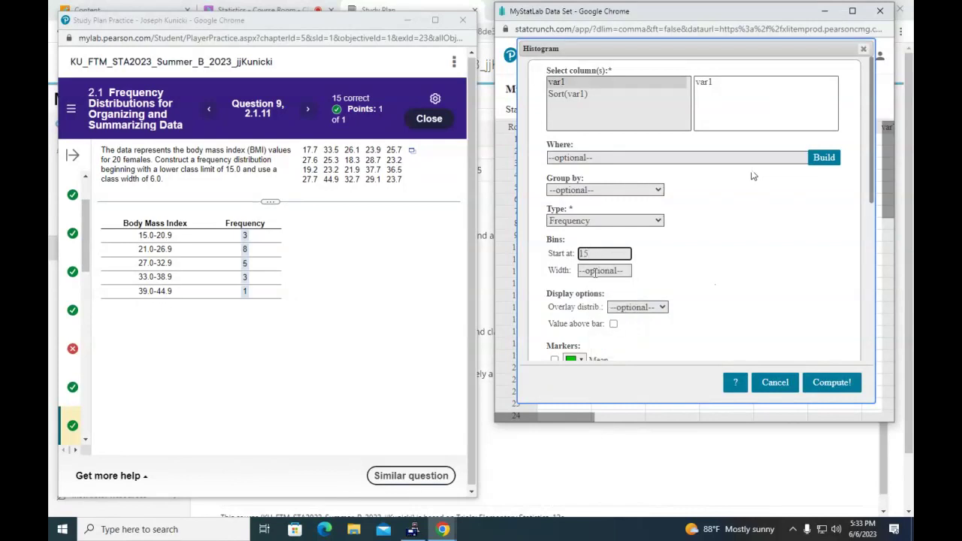
{"action": "left_click", "coordinate": [598, 272]}
{"action": "type", "text": "6"}
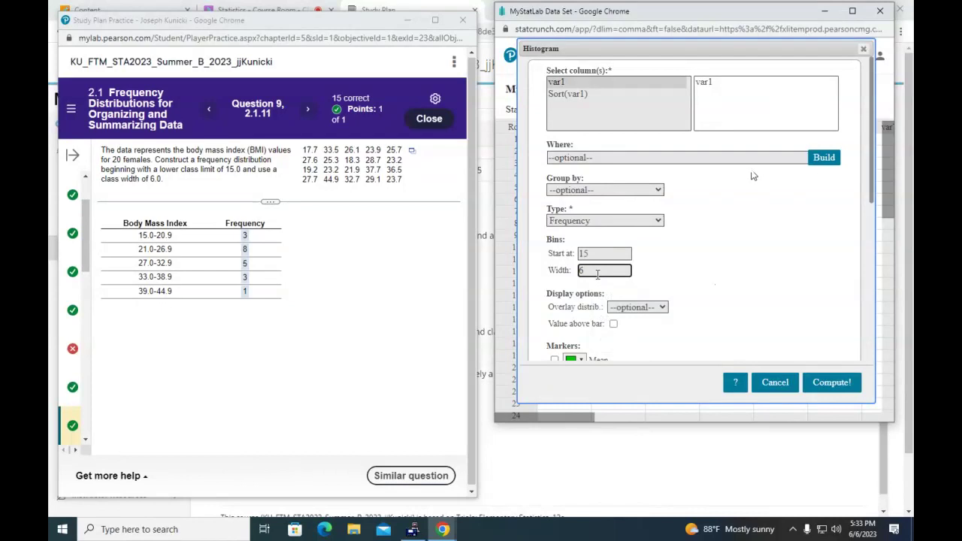
{"action": "left_click", "coordinate": [832, 382]}
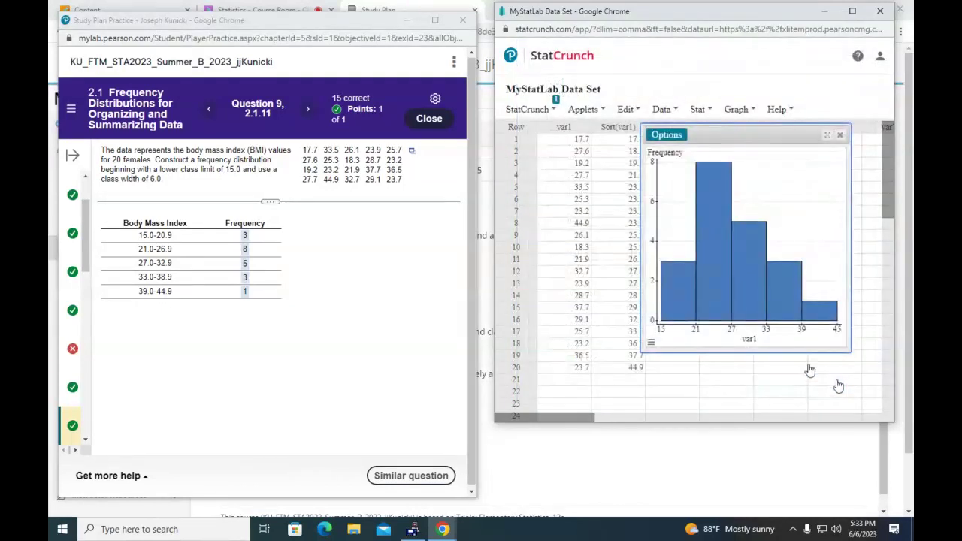
{"action": "mouse_move", "coordinate": [674, 270]}
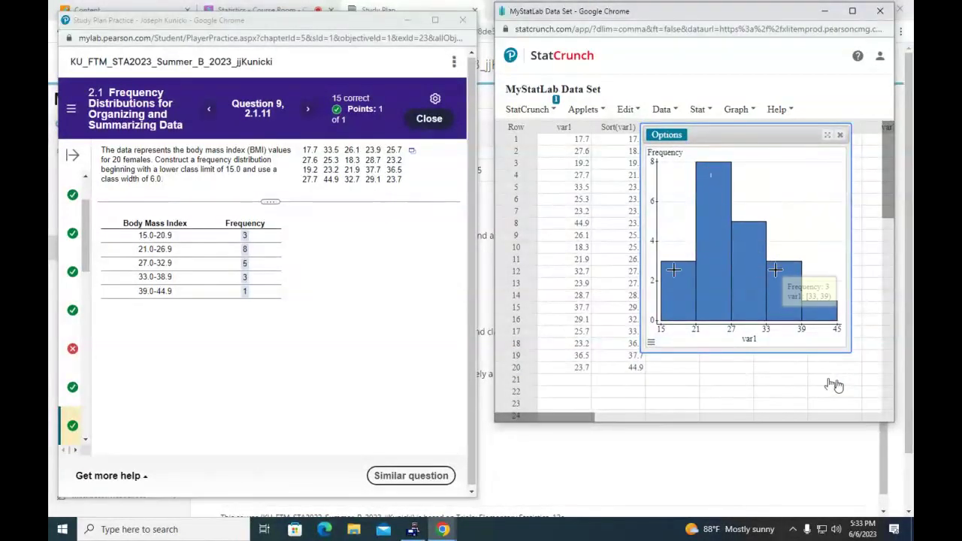
{"action": "mouse_move", "coordinate": [813, 303]}
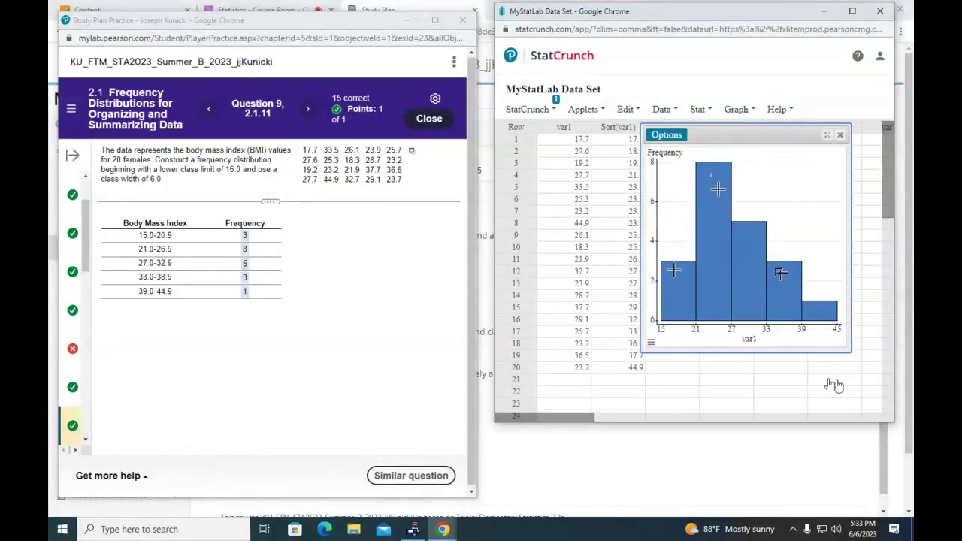
{"action": "mouse_move", "coordinate": [786, 284]}
{"action": "mouse_move", "coordinate": [699, 313]}
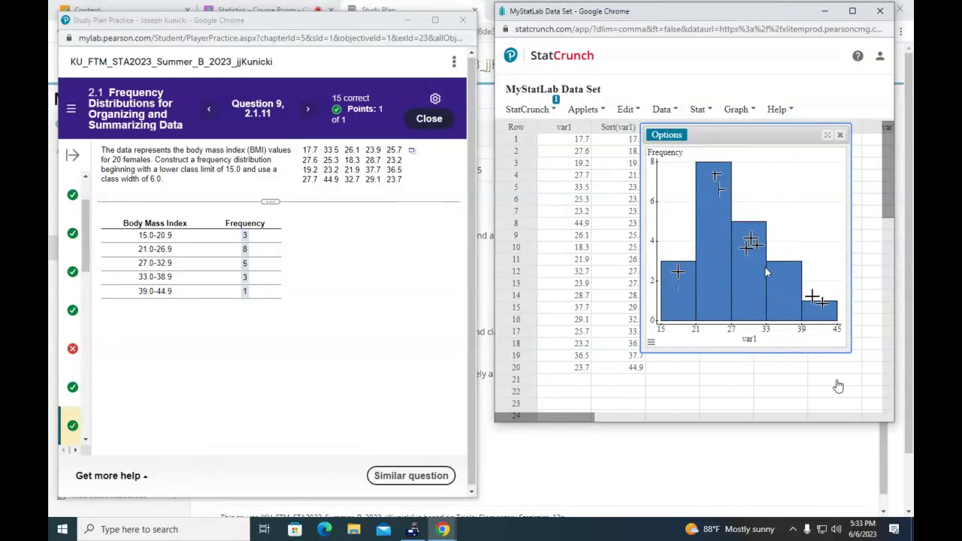
Step: Edit the histogram so its bins start at the class boundary 14.95 and recompute it
{"action": "left_click", "coordinate": [674, 137]}
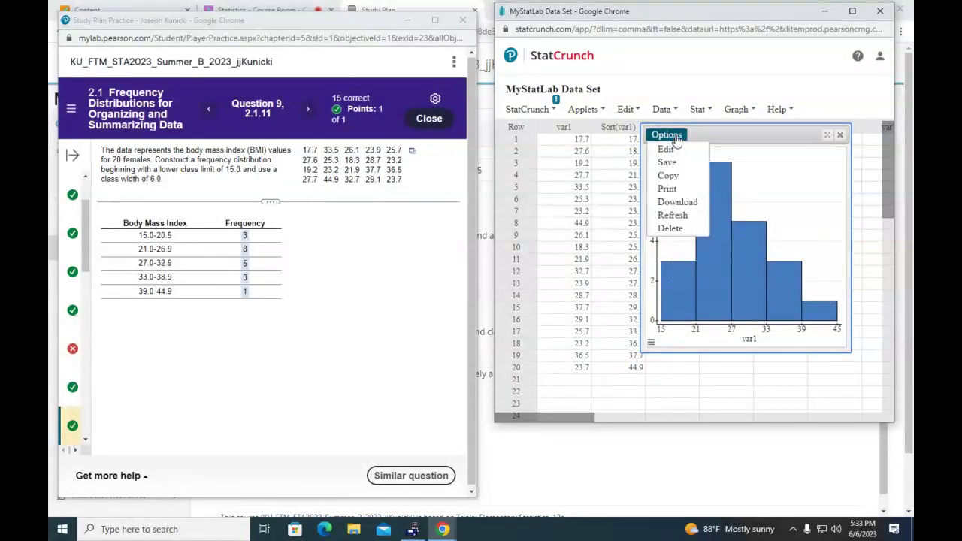
{"action": "left_click", "coordinate": [668, 150]}
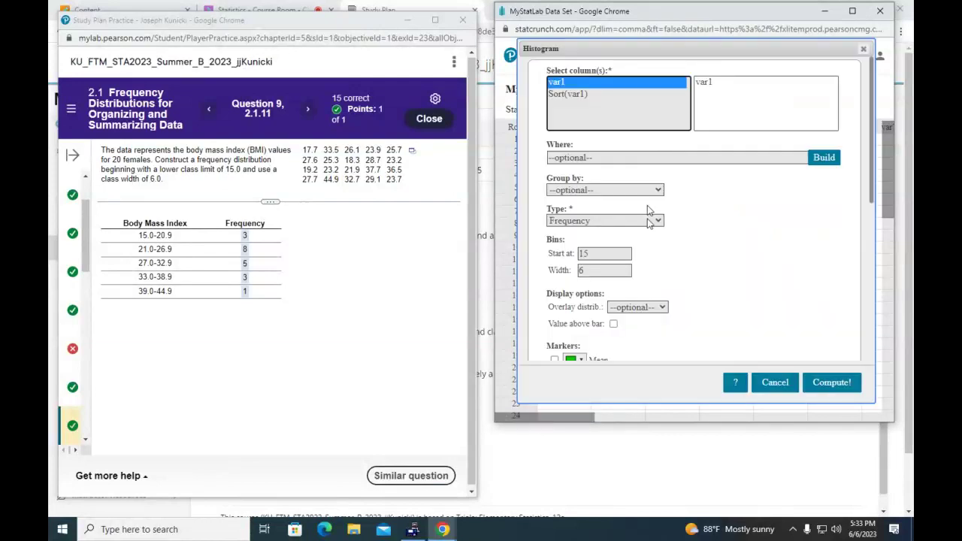
{"action": "double_click", "coordinate": [588, 254]}
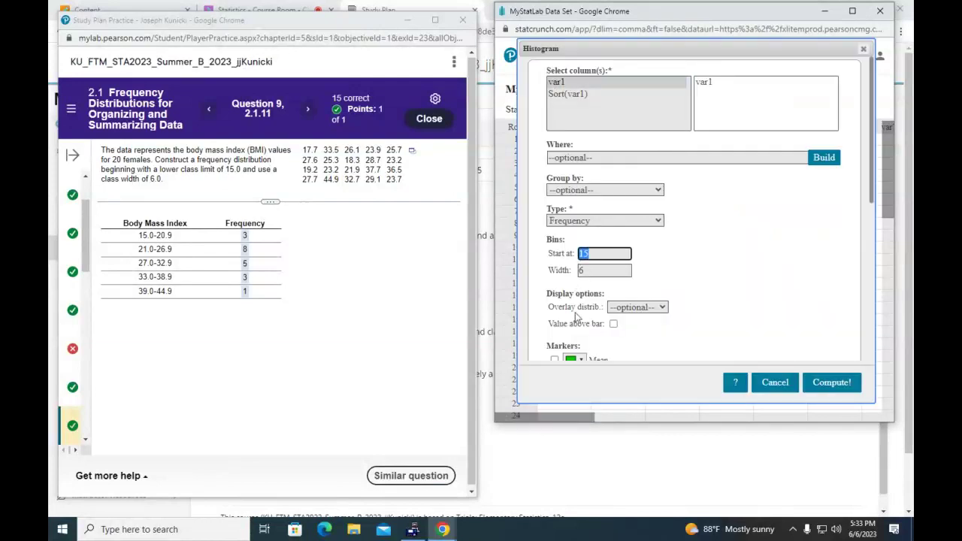
{"action": "type", "text": "14."}
{"action": "type", "text": "95"}
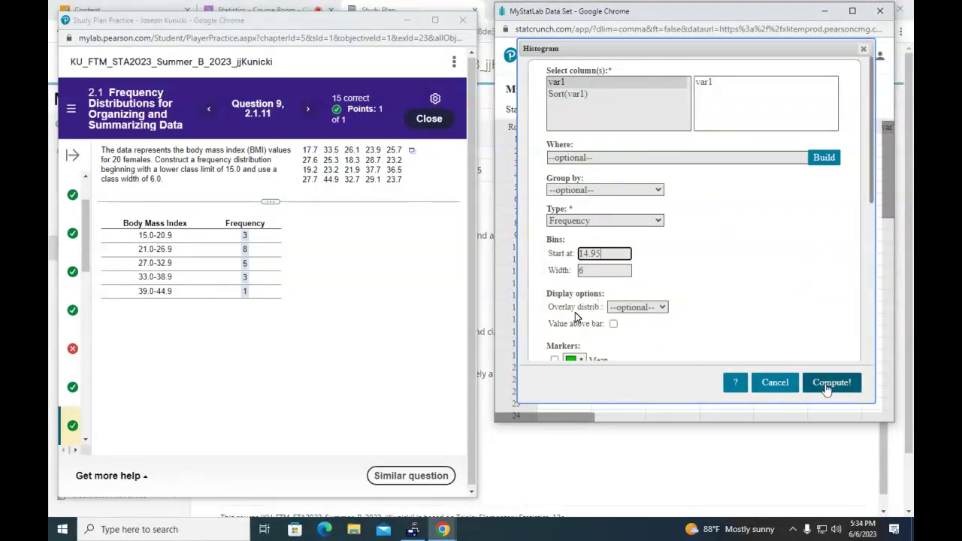
{"action": "left_click", "coordinate": [827, 385]}
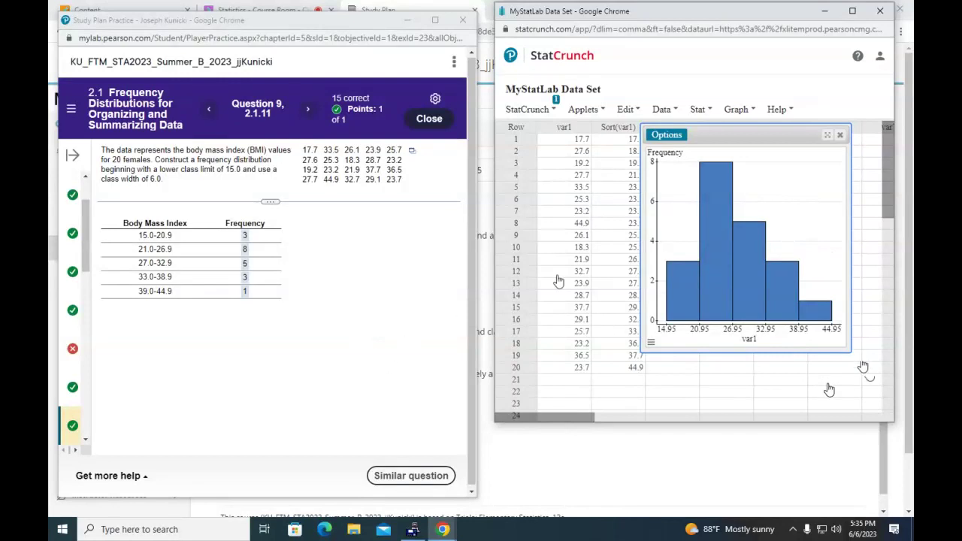
Step: Close the StatCrunch data window and go on to question 10, exercise 2.1.13
{"action": "left_click", "coordinate": [782, 110]}
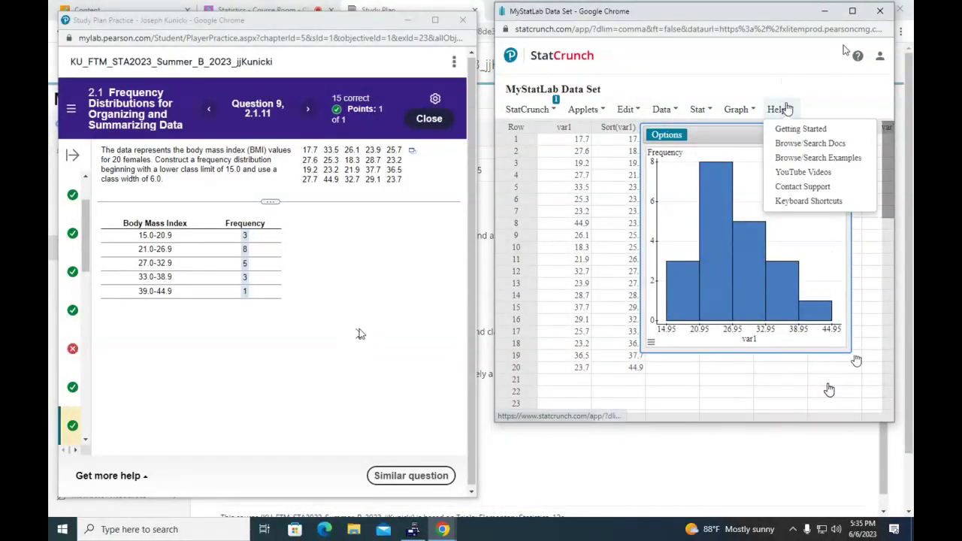
{"action": "left_click", "coordinate": [880, 11]}
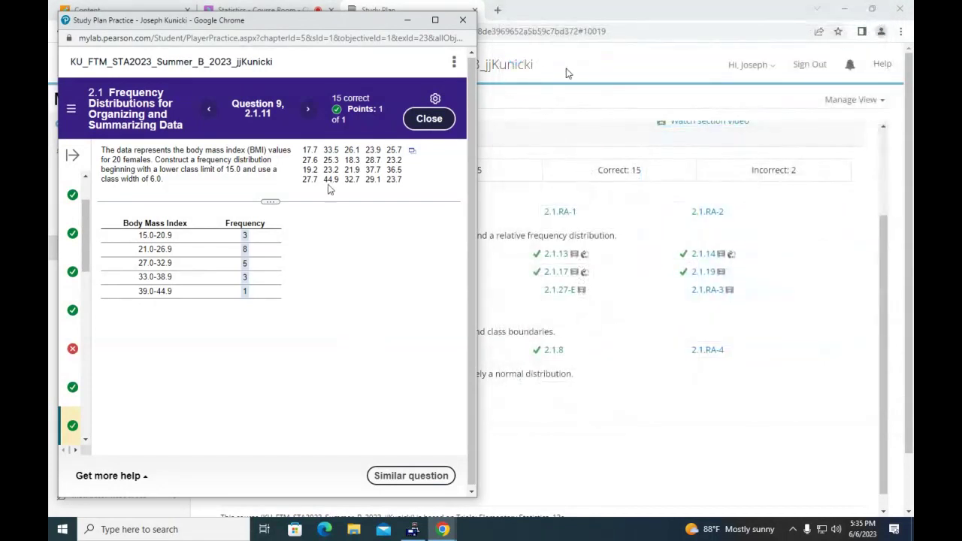
{"action": "left_click", "coordinate": [308, 111]}
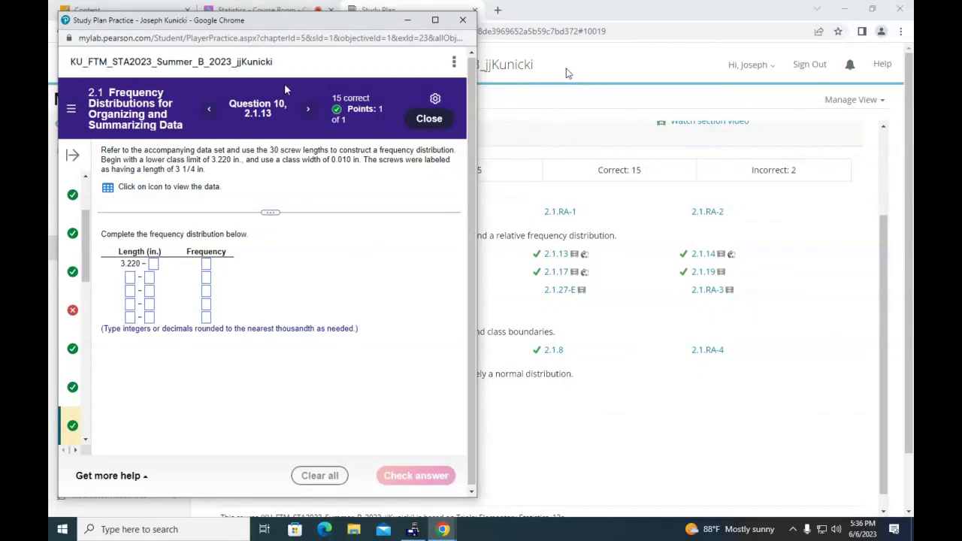
Step: Enter the lower class limits 3.230, 3.240, 3.250 and 3.260 in the screw length frequency distribution
{"action": "left_click", "coordinate": [129, 276]}
{"action": "type", "text": "3"}
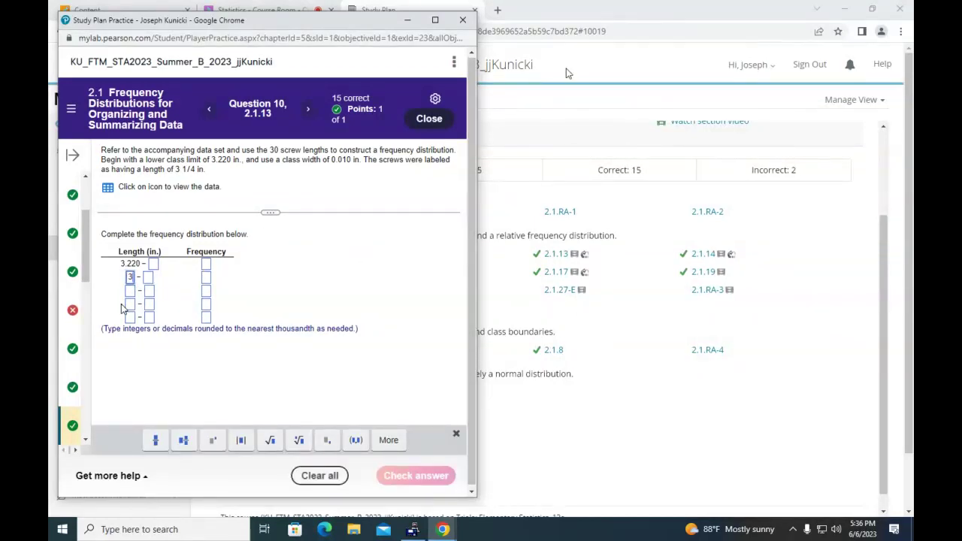
{"action": "type", "text": ".230"}
{"action": "left_click", "coordinate": [130, 291]}
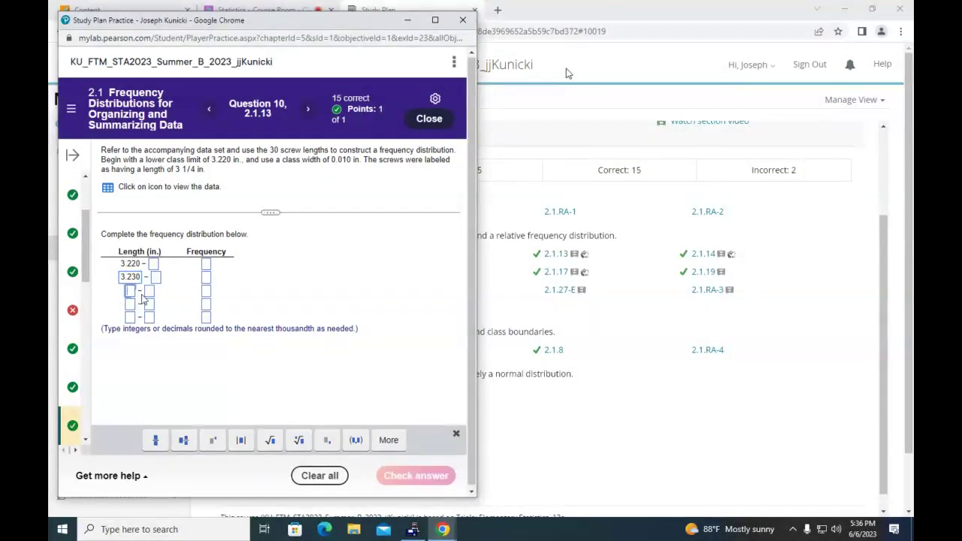
{"action": "type", "text": "3.24"}
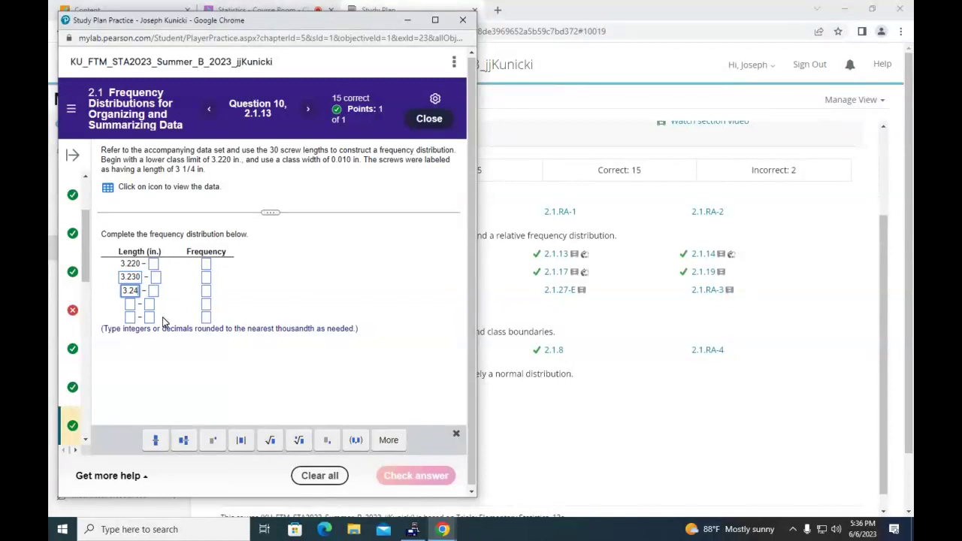
{"action": "type", "text": "0"}
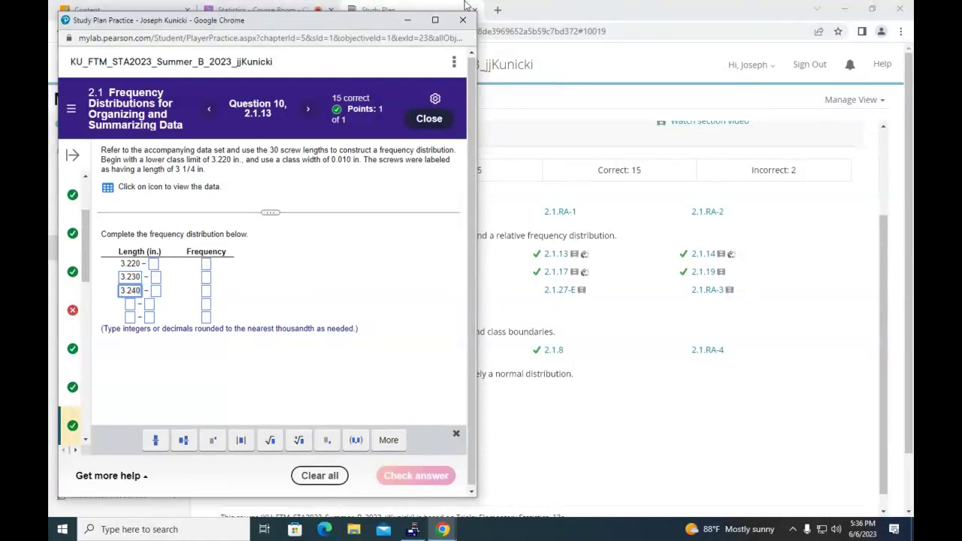
{"action": "left_click", "coordinate": [131, 305]}
{"action": "type", "text": "3.25"}
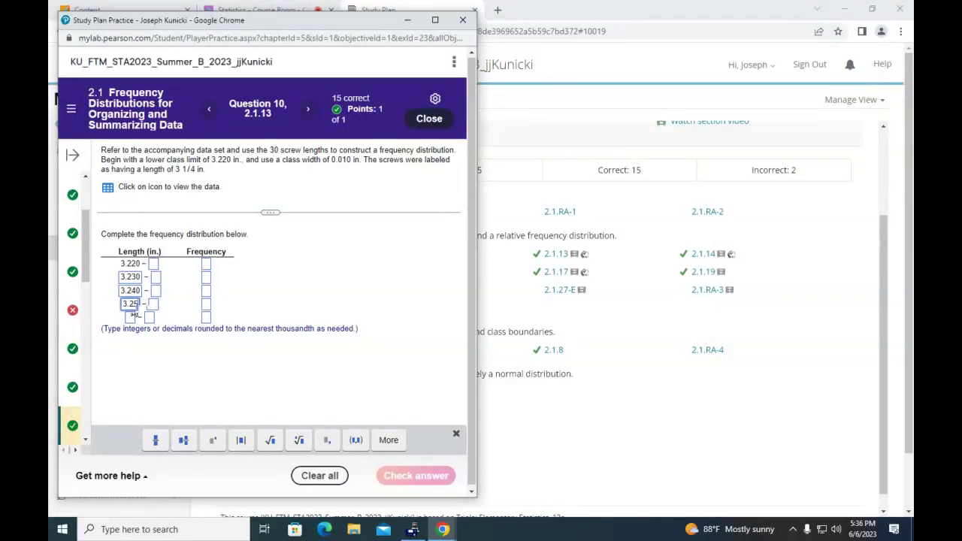
{"action": "type", "text": "0"}
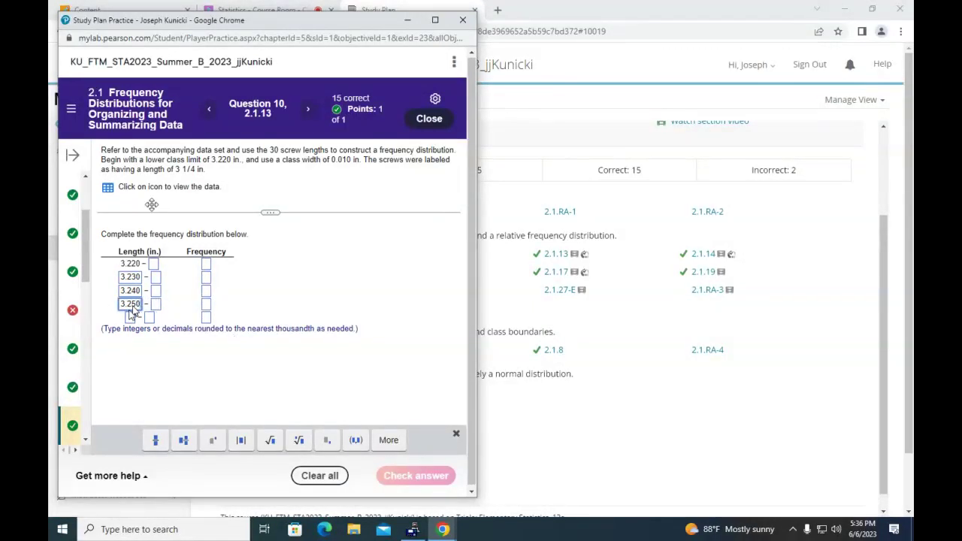
{"action": "left_click", "coordinate": [130, 317]}
{"action": "type", "text": "3.260"}
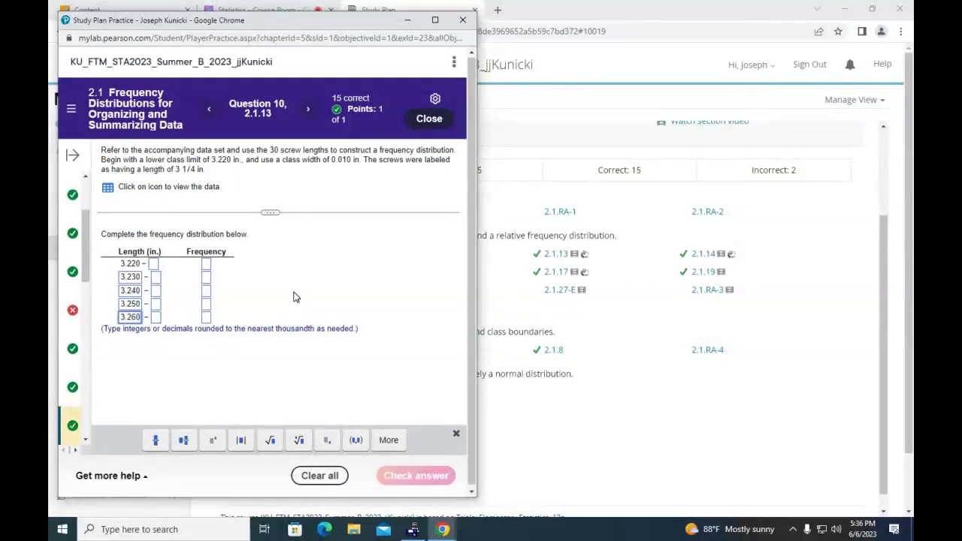
Step: Enter the upper class limits 3.229, 3.239 and 3.249 for the first three classes of the screw length distribution
{"action": "left_click", "coordinate": [153, 264]}
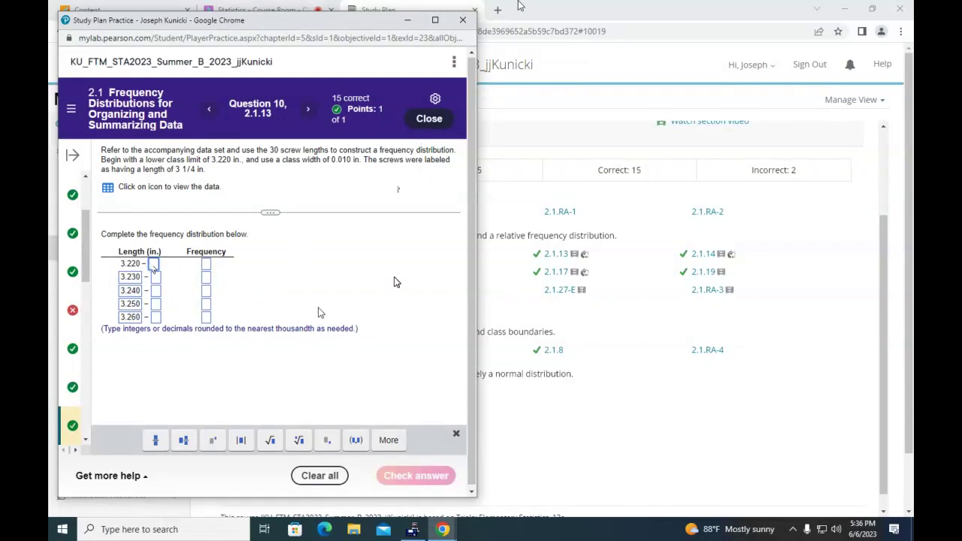
{"action": "type", "text": "3.229"}
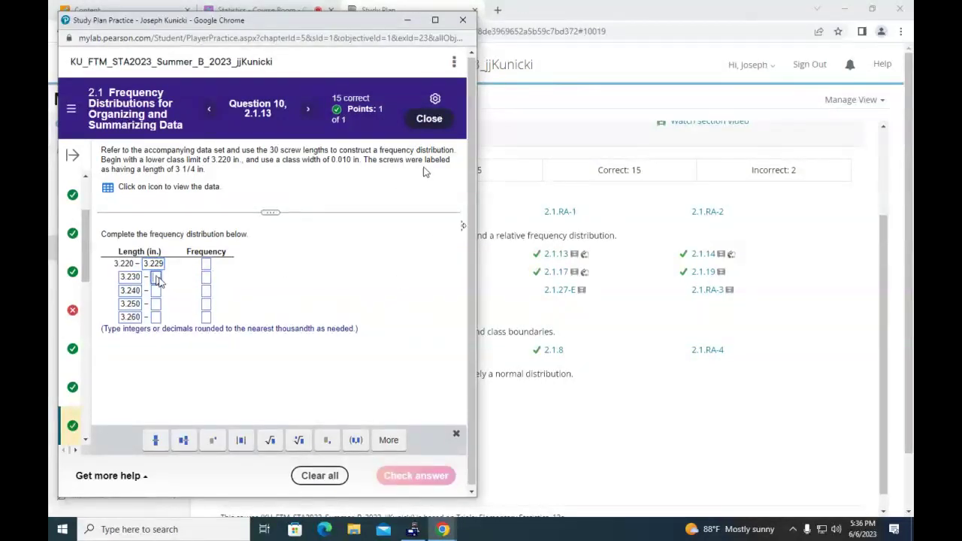
{"action": "key", "text": "Tab"}
{"action": "type", "text": "3.3"}
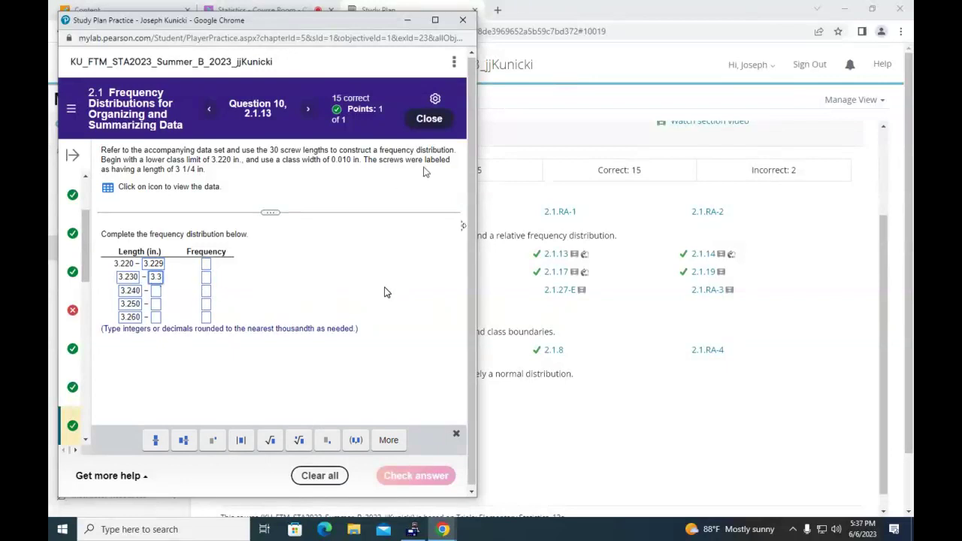
{"action": "key", "text": "BackSpace"}
{"action": "type", "text": "239"}
{"action": "left_click", "coordinate": [156, 291]}
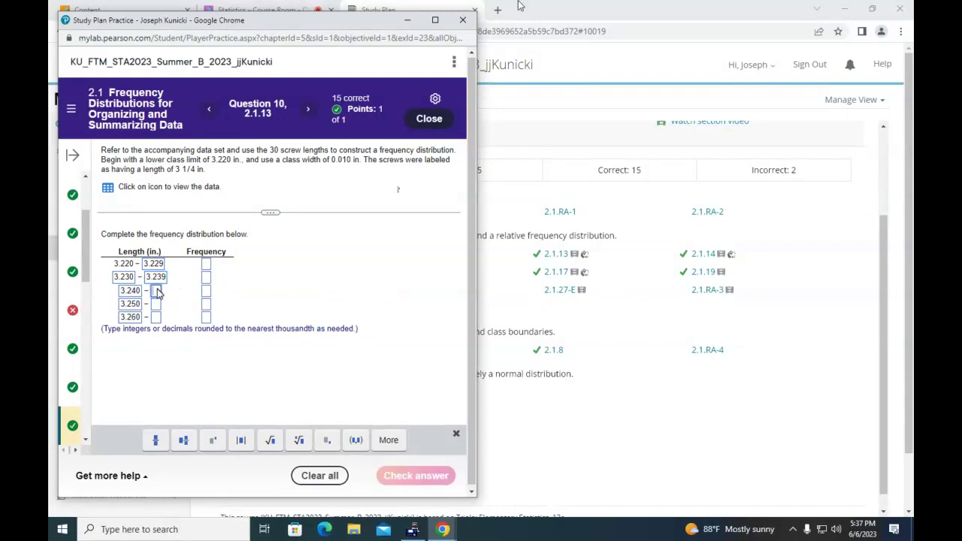
{"action": "type", "text": "3.245"}
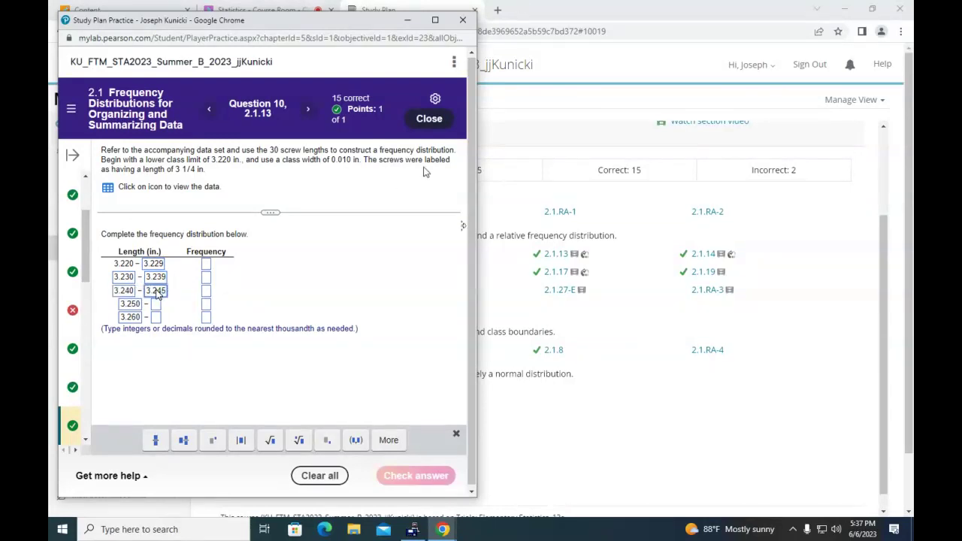
{"action": "key", "text": "BackSpace"}
{"action": "type", "text": "9"}
Step: Enter the upper class limits 3.259 and 3.269 for the last two classes
{"action": "left_click", "coordinate": [156, 305]}
{"action": "type", "text": "3"}
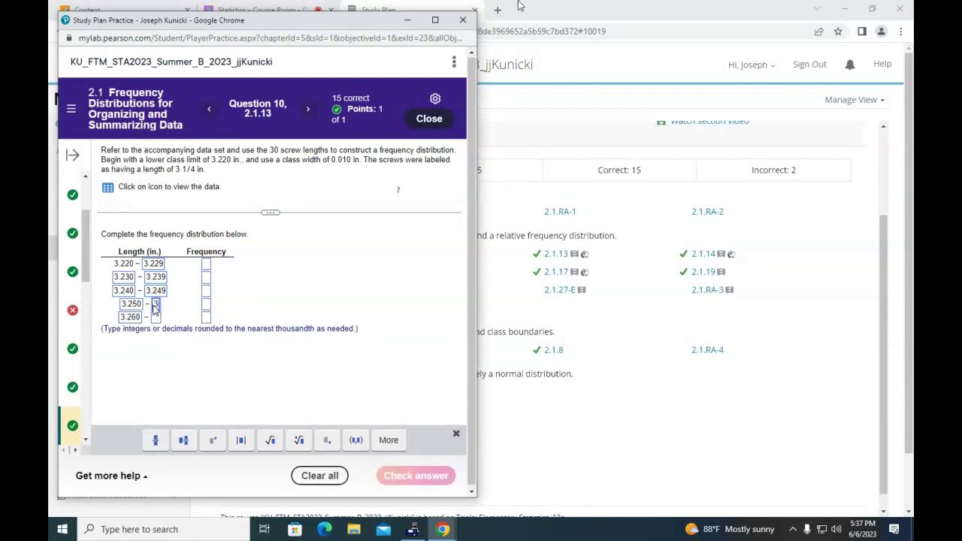
{"action": "type", "text": ".259"}
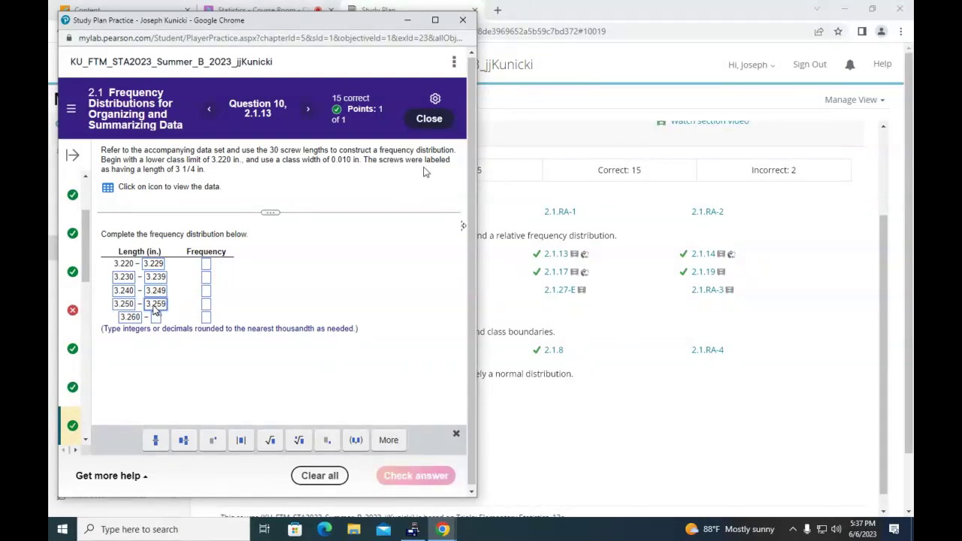
{"action": "left_click", "coordinate": [159, 320]}
{"action": "type", "text": "3"}
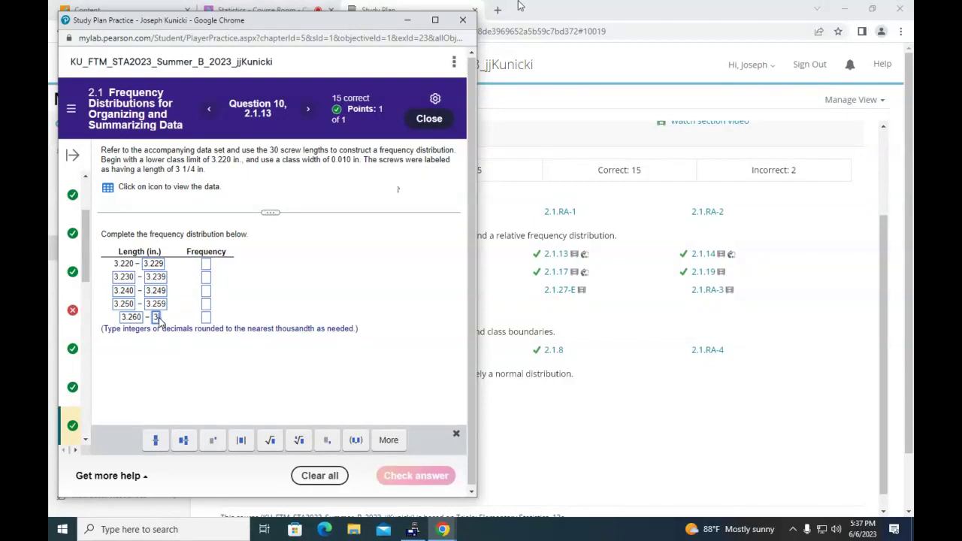
{"action": "type", "text": ".269"}
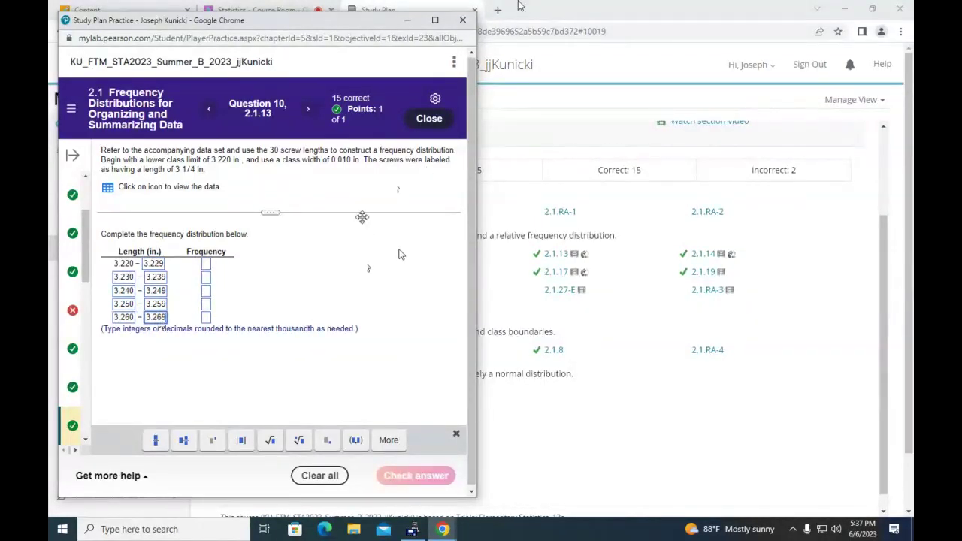
Step: Open the screw length data table in StatCrunch and arrange its window beside the question window
{"action": "left_click_drag", "start_coordinate": [333, 22], "coordinate": [323, 19]}
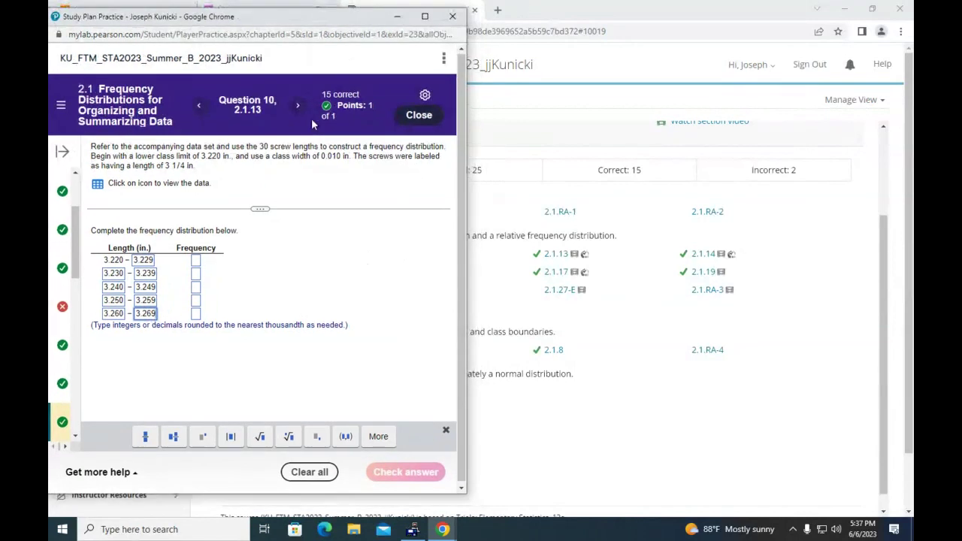
{"action": "left_click", "coordinate": [98, 185]}
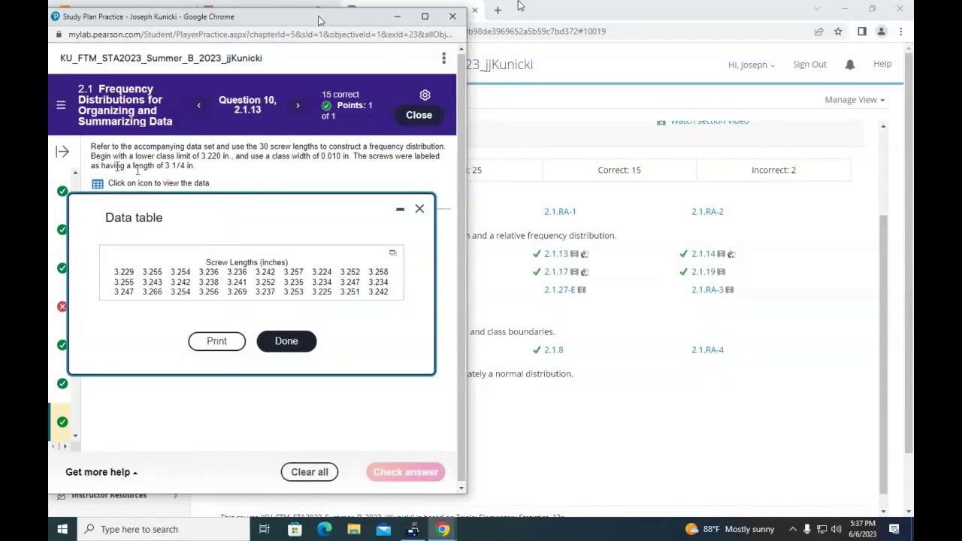
{"action": "left_click", "coordinate": [393, 257]}
{"action": "left_click", "coordinate": [369, 273]}
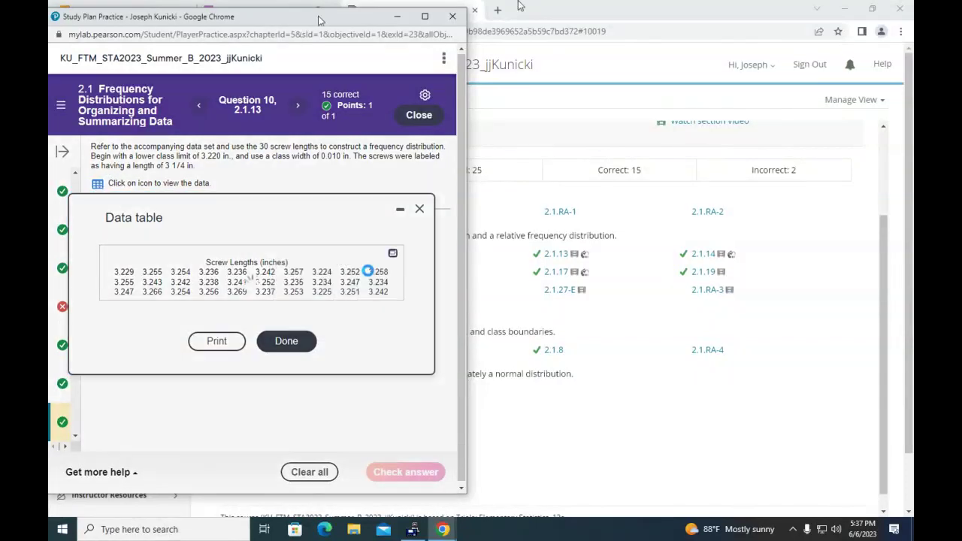
{"action": "left_click", "coordinate": [224, 229]}
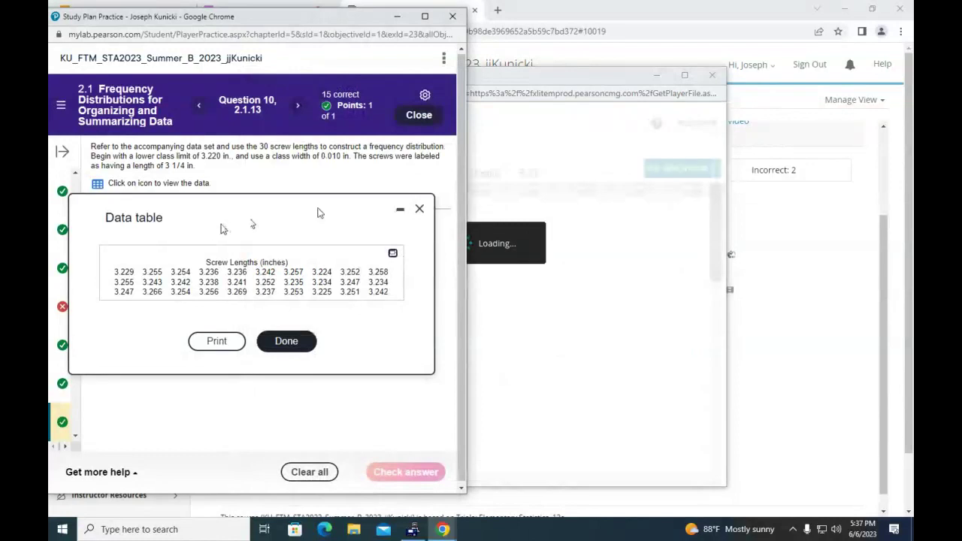
{"action": "left_click", "coordinate": [419, 210]}
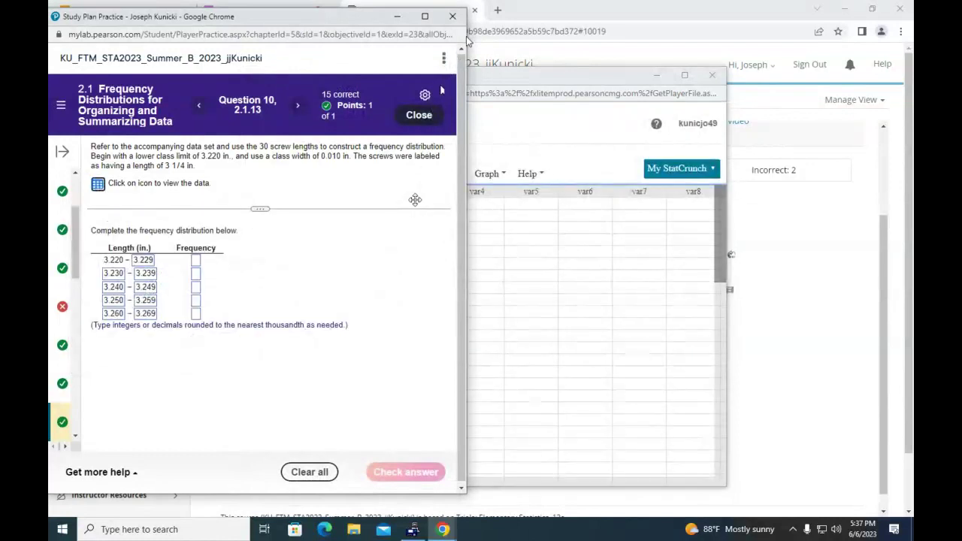
{"action": "left_click_drag", "start_coordinate": [468, 34], "coordinate": [406, 34]}
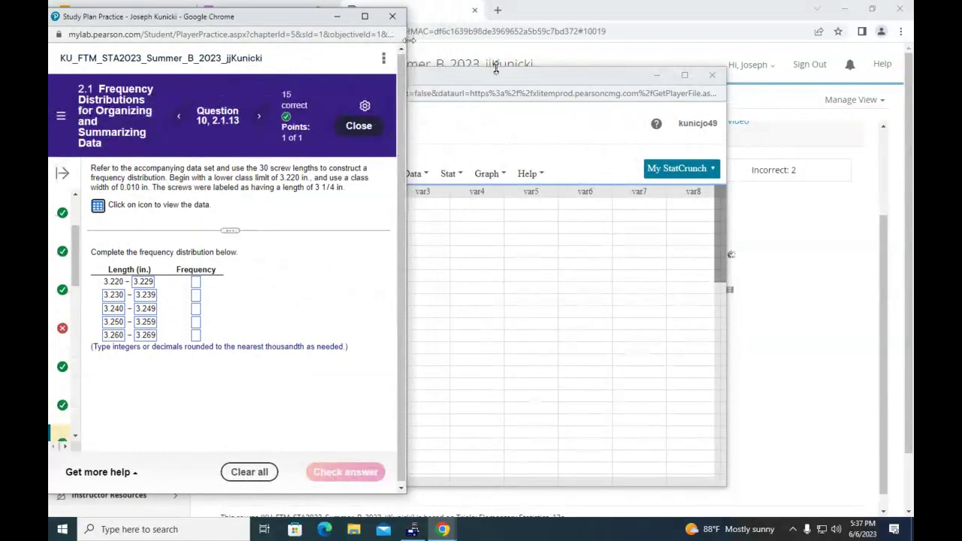
{"action": "left_click_drag", "start_coordinate": [503, 78], "coordinate": [671, 20]}
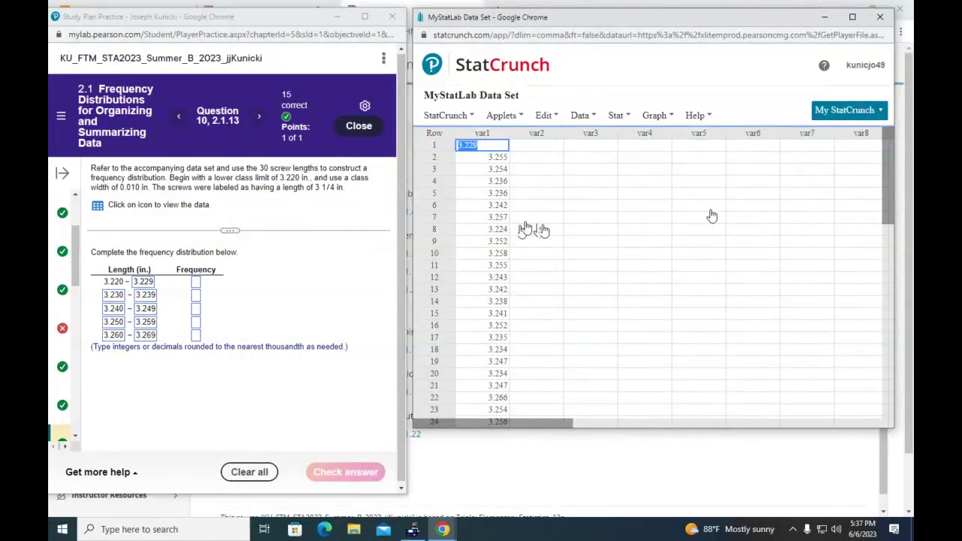
Step: Create a StatCrunch frequency histogram of var1 with bins starting at 3.2195 and a width of 0.010
{"action": "left_click", "coordinate": [655, 117]}
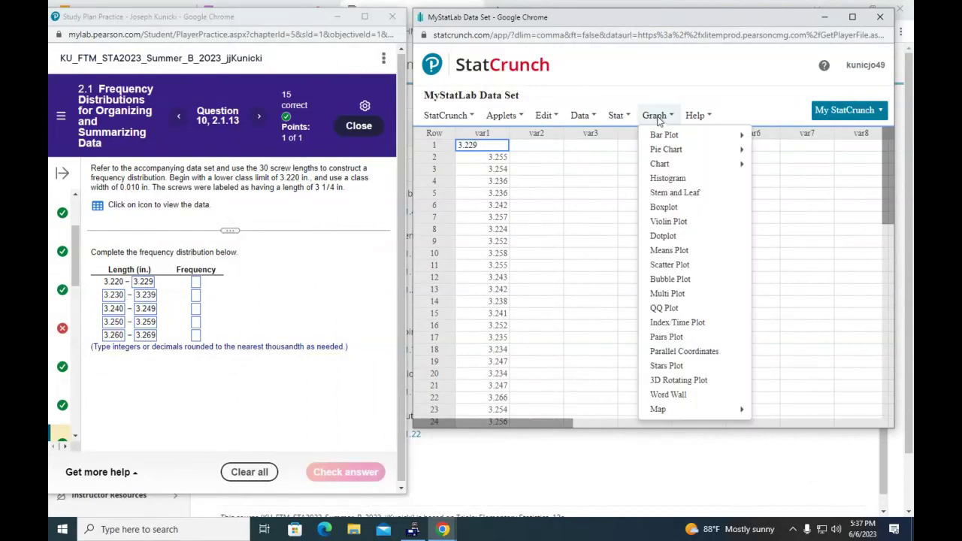
{"action": "left_click", "coordinate": [686, 178]}
{"action": "left_click", "coordinate": [522, 101]}
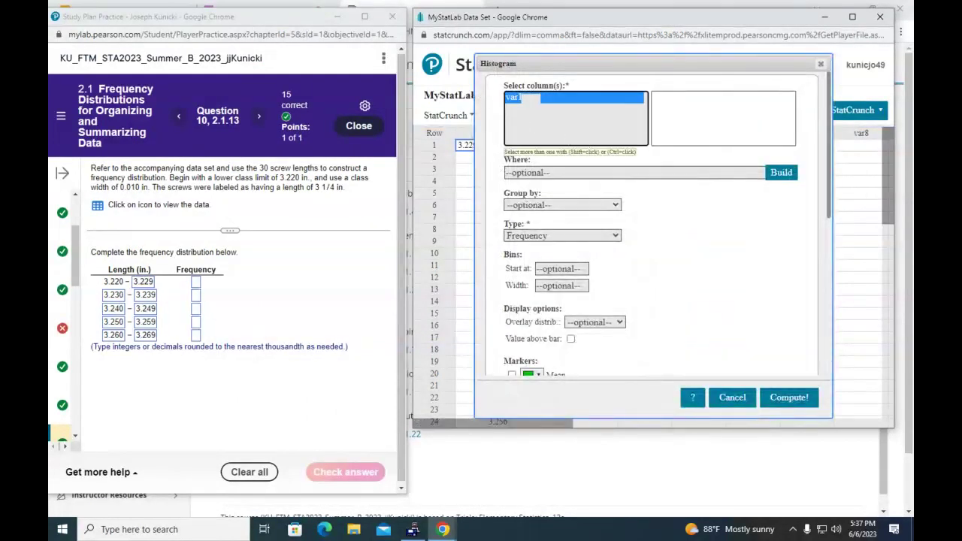
{"action": "left_click", "coordinate": [568, 267]}
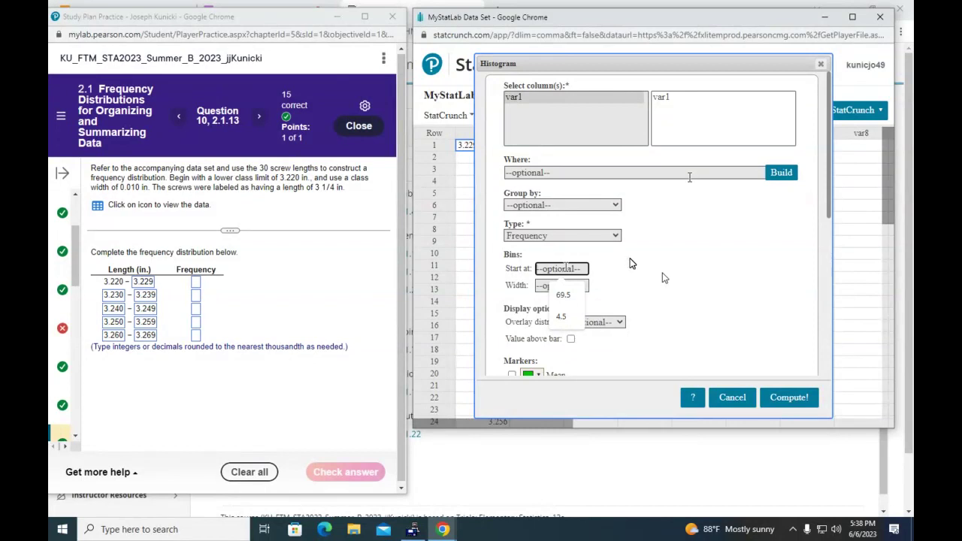
{"action": "type", "text": "3.219"}
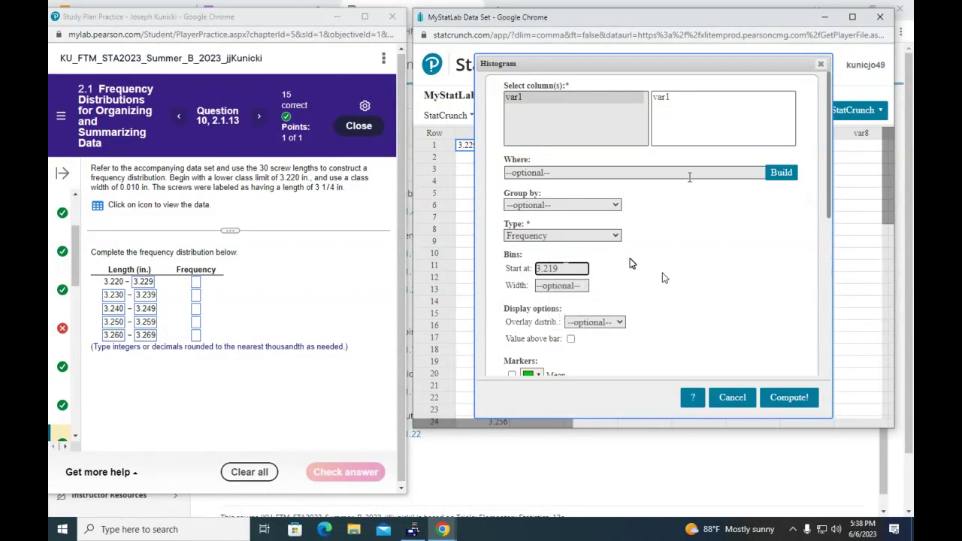
{"action": "type", "text": "5"}
{"action": "left_click", "coordinate": [558, 285]}
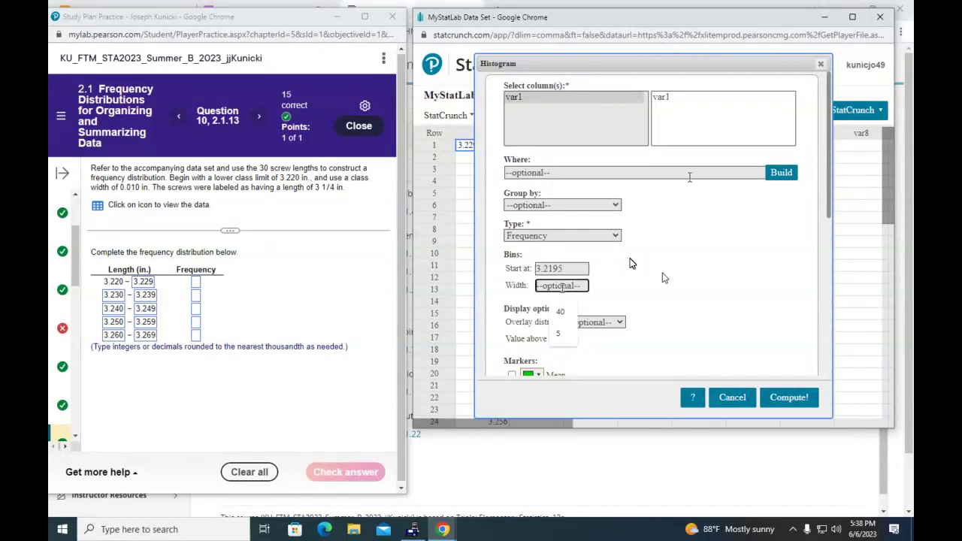
{"action": "type", "text": "0.01"}
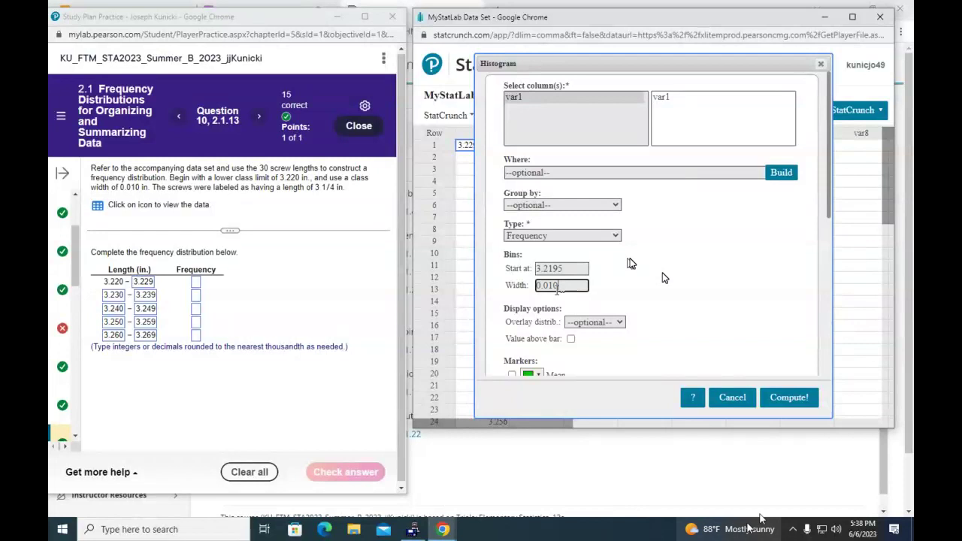
{"action": "left_click", "coordinate": [789, 400]}
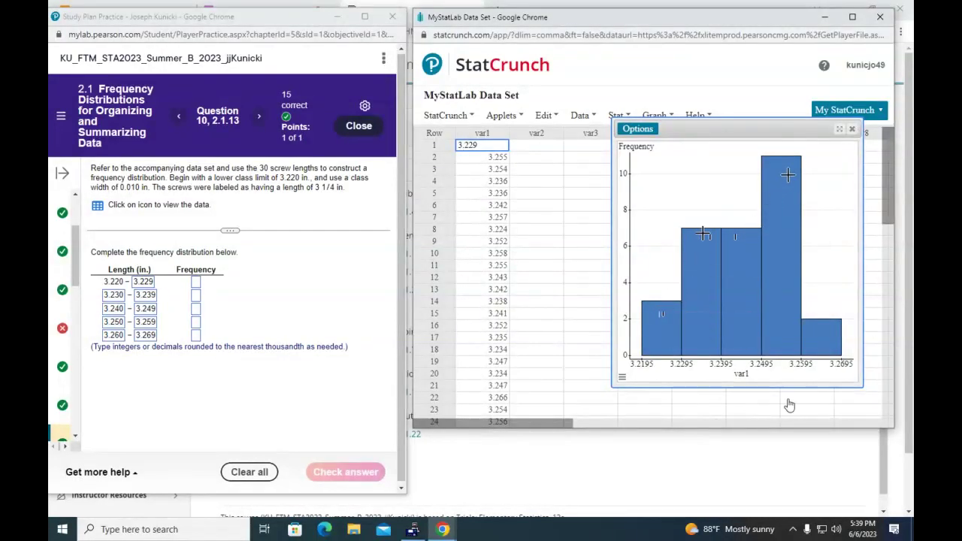
Step: Enter the class frequencies 3, 7, 7, 11 and 2 read from the histogram, check the answer and dismiss the feedback
{"action": "mouse_move", "coordinate": [789, 164]}
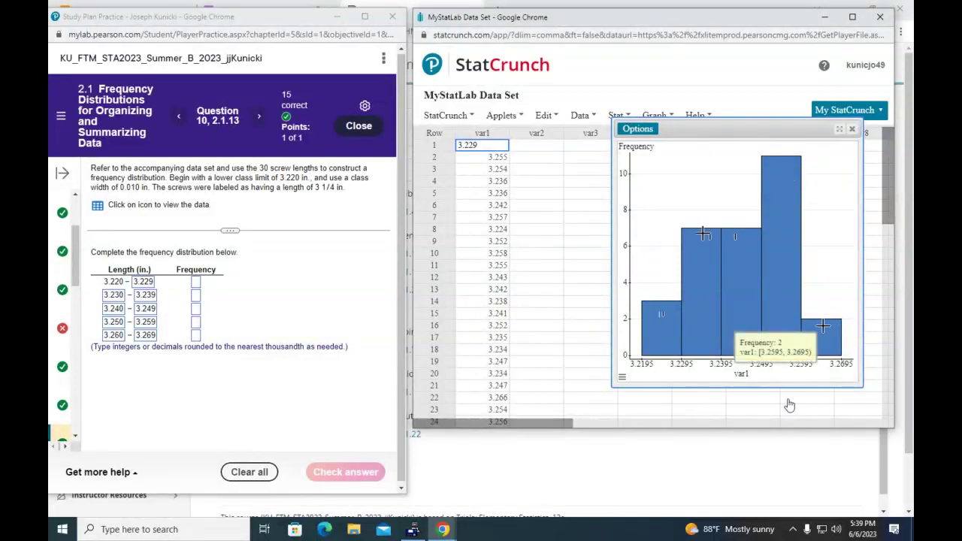
{"action": "left_click", "coordinate": [196, 282]}
{"action": "type", "text": "3"}
{"action": "left_click", "coordinate": [197, 297]}
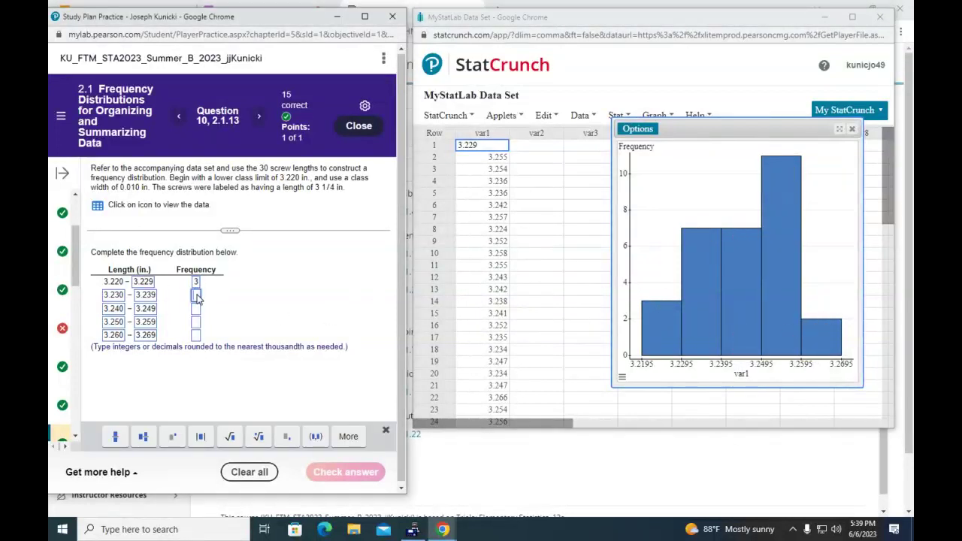
{"action": "type", "text": "7"}
{"action": "left_click", "coordinate": [196, 309]}
{"action": "type", "text": "7"}
{"action": "left_click", "coordinate": [195, 323]}
{"action": "type", "text": "11"}
{"action": "left_click", "coordinate": [196, 336]}
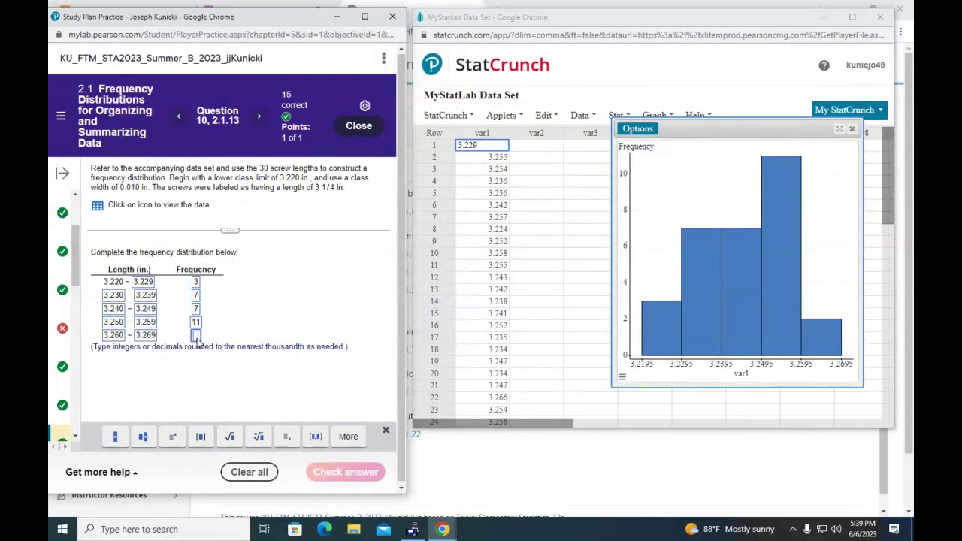
{"action": "type", "text": "2"}
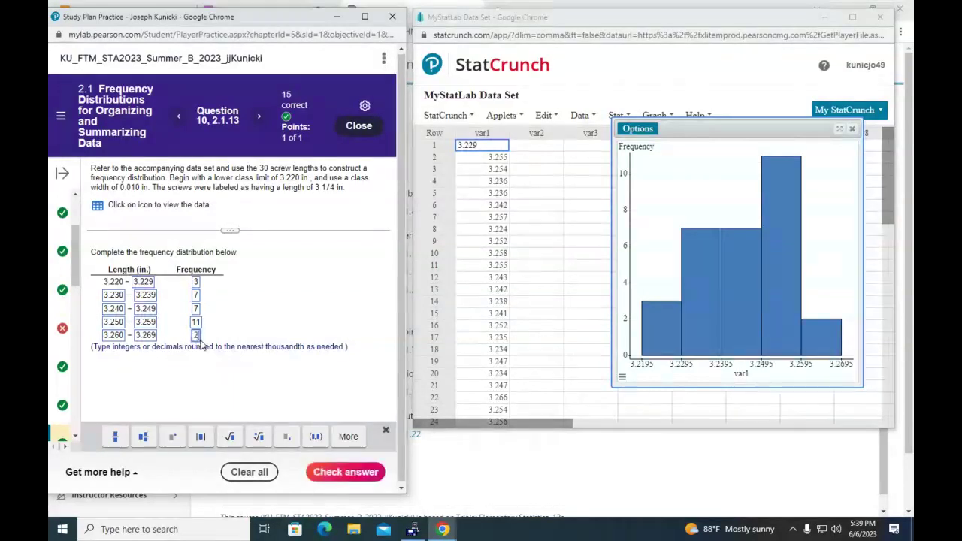
{"action": "left_click", "coordinate": [363, 472]}
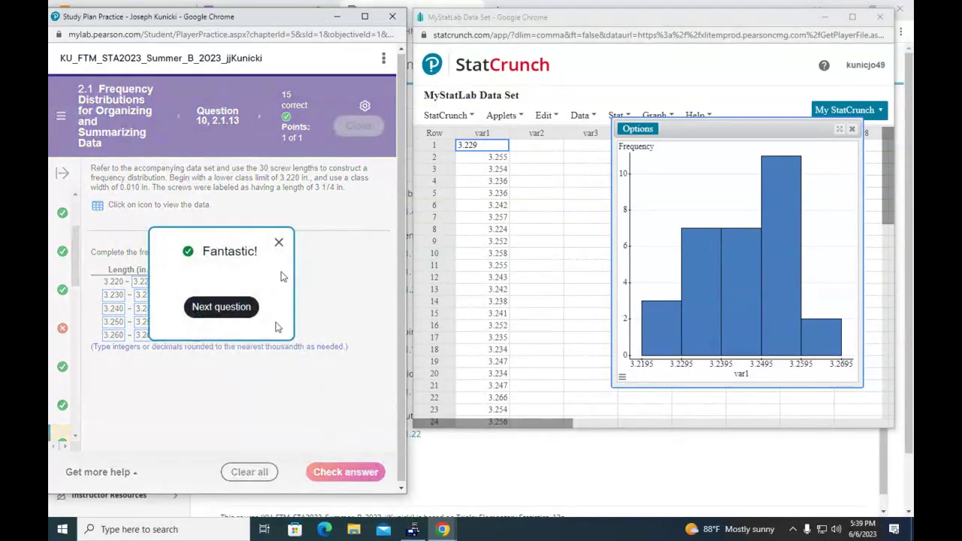
{"action": "left_click", "coordinate": [279, 243]}
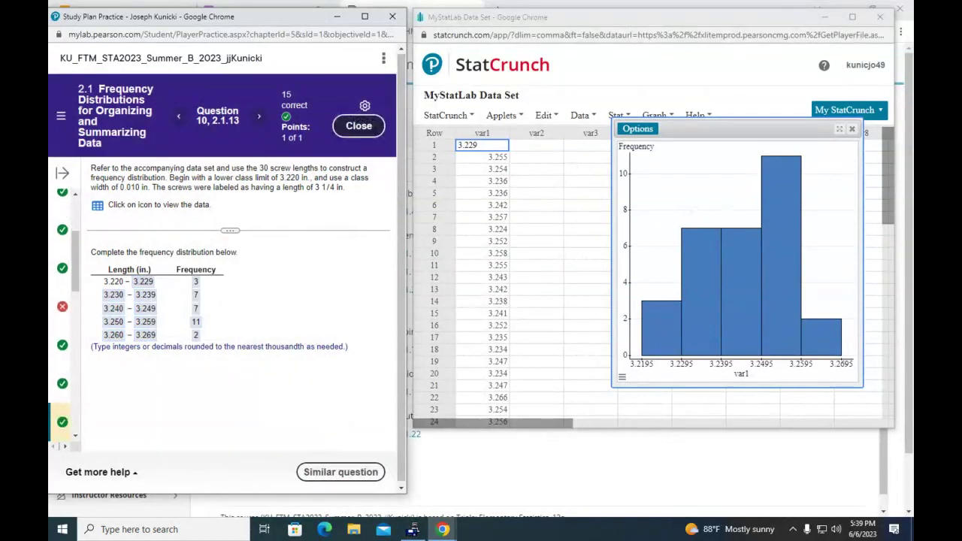
Step: Close the histogram, sort the var1 column by var1 in ascending order, replacing the current column, and dismiss the sort report
{"action": "left_click", "coordinate": [581, 118]}
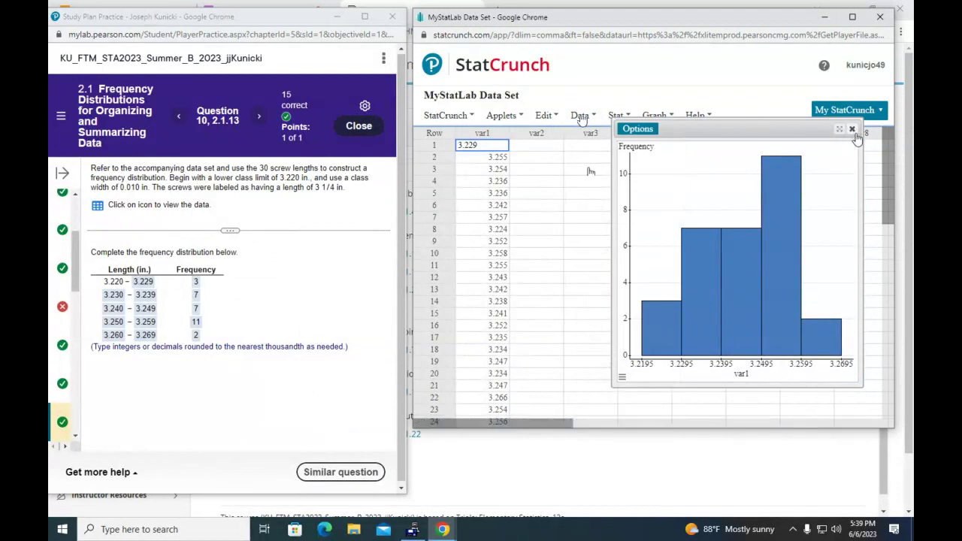
{"action": "left_click", "coordinate": [856, 145]}
{"action": "left_click", "coordinate": [853, 130]}
{"action": "left_click", "coordinate": [581, 115]}
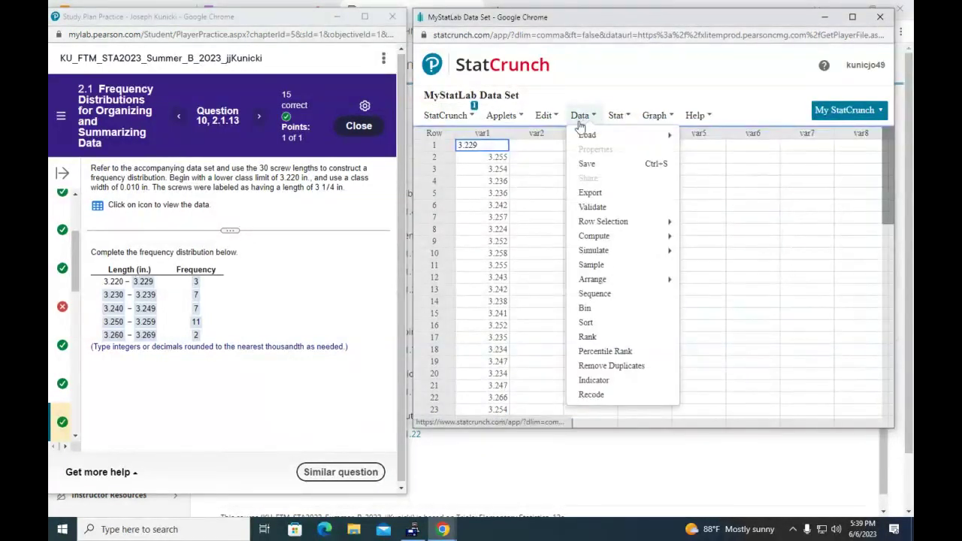
{"action": "left_click", "coordinate": [590, 323]}
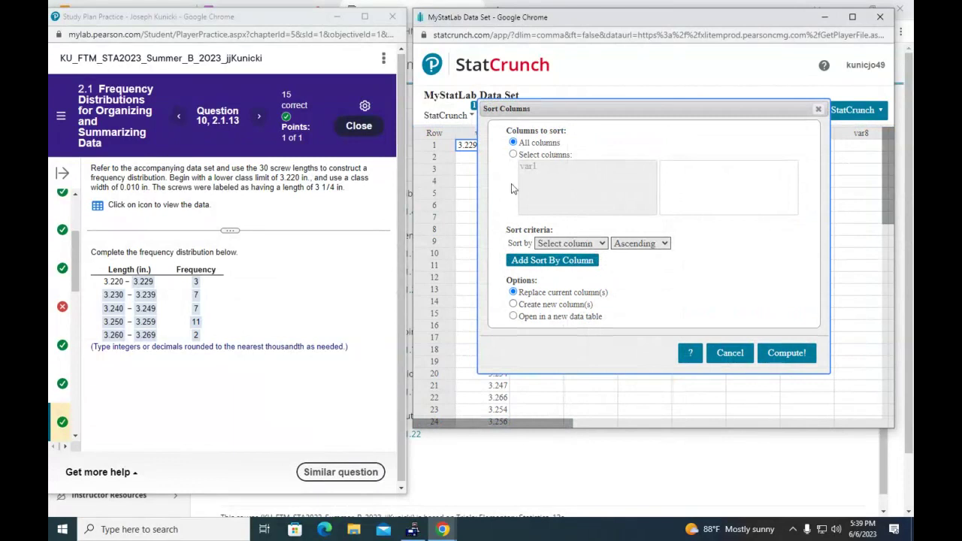
{"action": "left_click", "coordinate": [516, 156]}
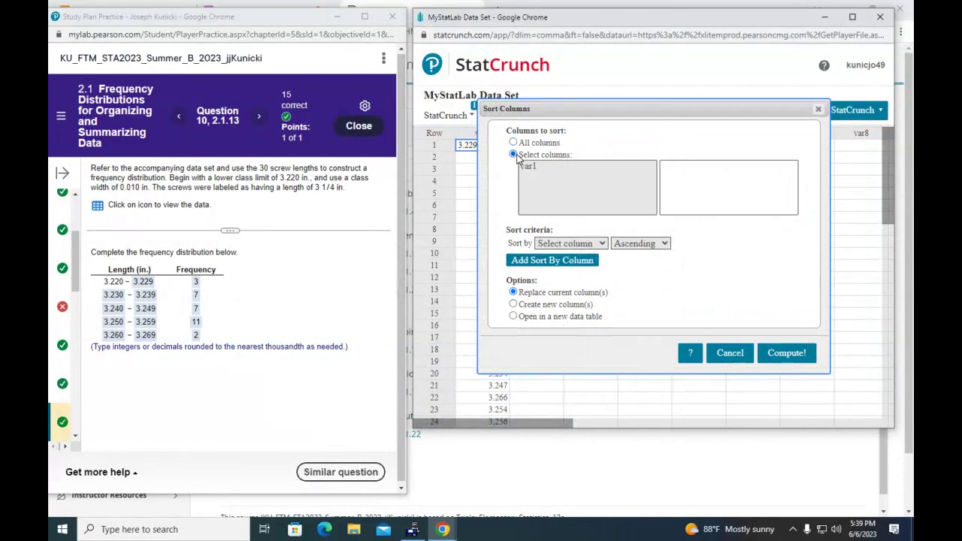
{"action": "left_click", "coordinate": [526, 166]}
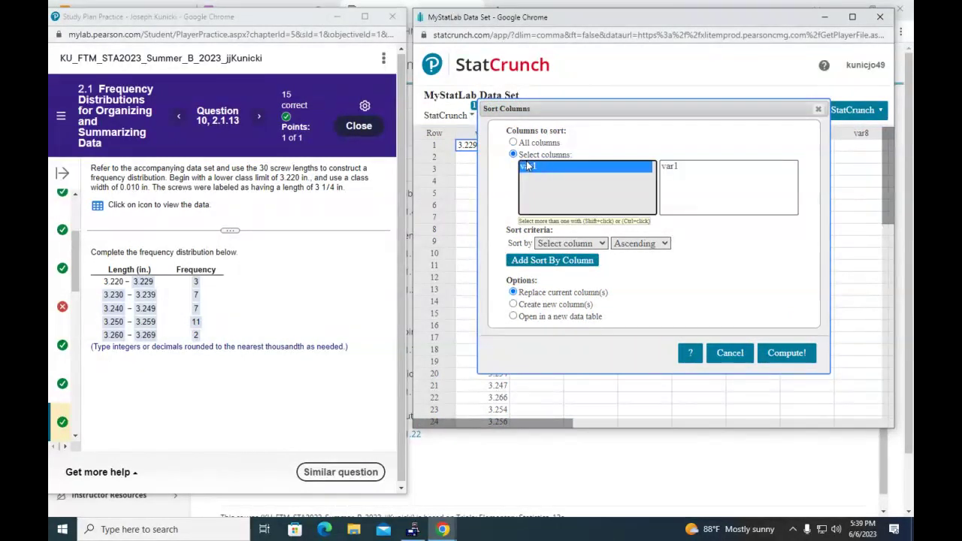
{"action": "left_click", "coordinate": [602, 244]}
{"action": "left_click", "coordinate": [586, 270]}
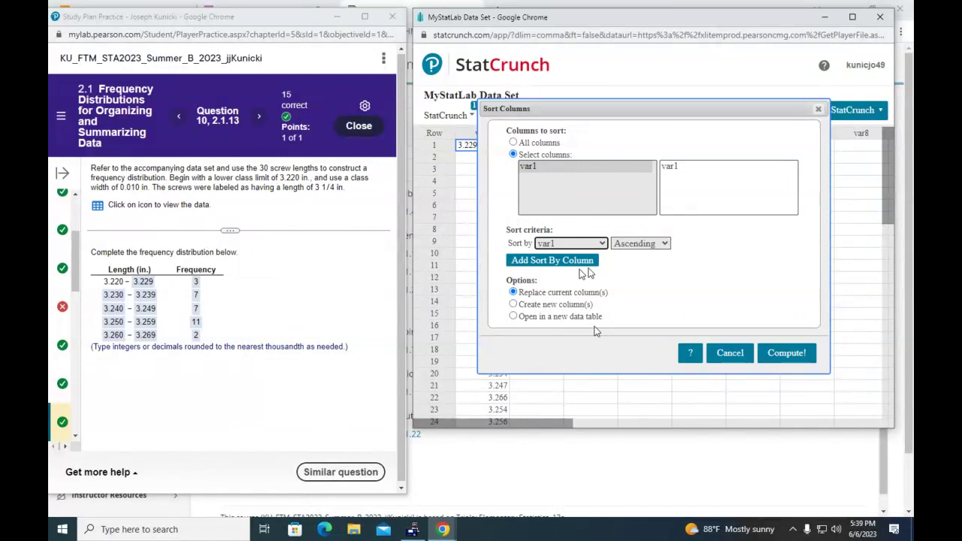
{"action": "left_click", "coordinate": [801, 361]}
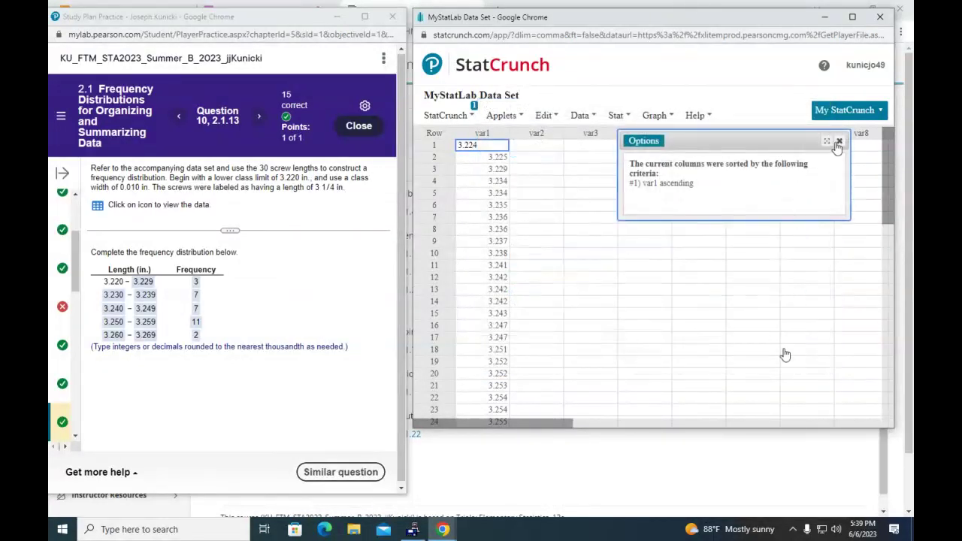
{"action": "left_click", "coordinate": [839, 143]}
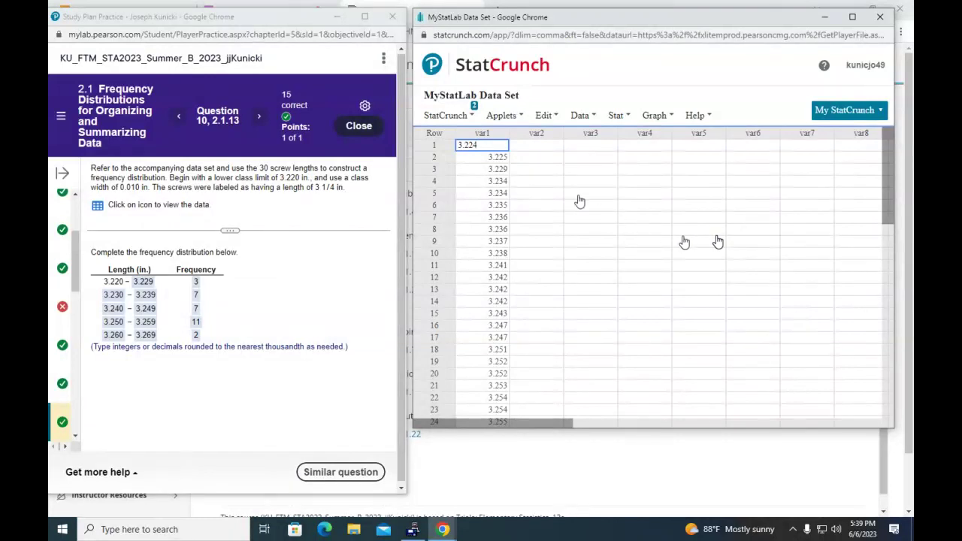
Step: Count the sorted screw lengths in the 3.220–3.229 and 3.230–3.239 classes row by row
{"action": "left_click", "coordinate": [529, 169]}
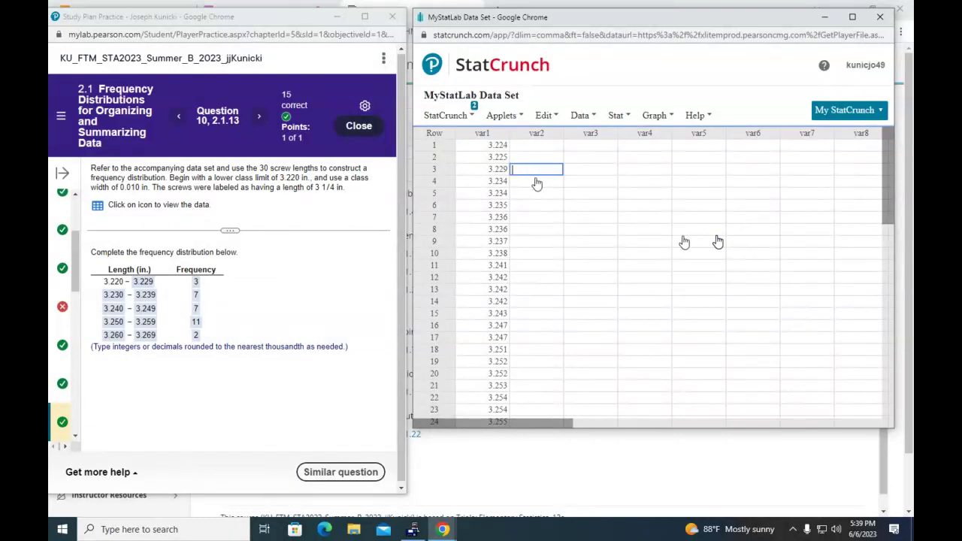
{"action": "left_click", "coordinate": [538, 145]}
{"action": "left_click", "coordinate": [539, 157]}
{"action": "left_click", "coordinate": [540, 166]}
{"action": "key", "text": "Down"}
{"action": "key", "text": "Down"}
{"action": "key", "text": "Down"}
{"action": "key", "text": "Down"}
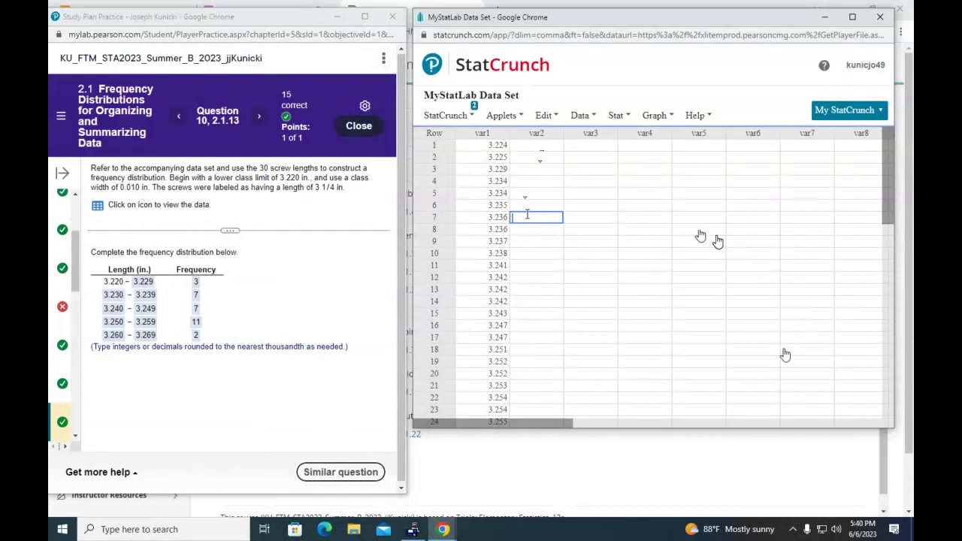
{"action": "left_click", "coordinate": [528, 230]}
{"action": "left_click", "coordinate": [529, 241]}
{"action": "left_click", "coordinate": [530, 251]}
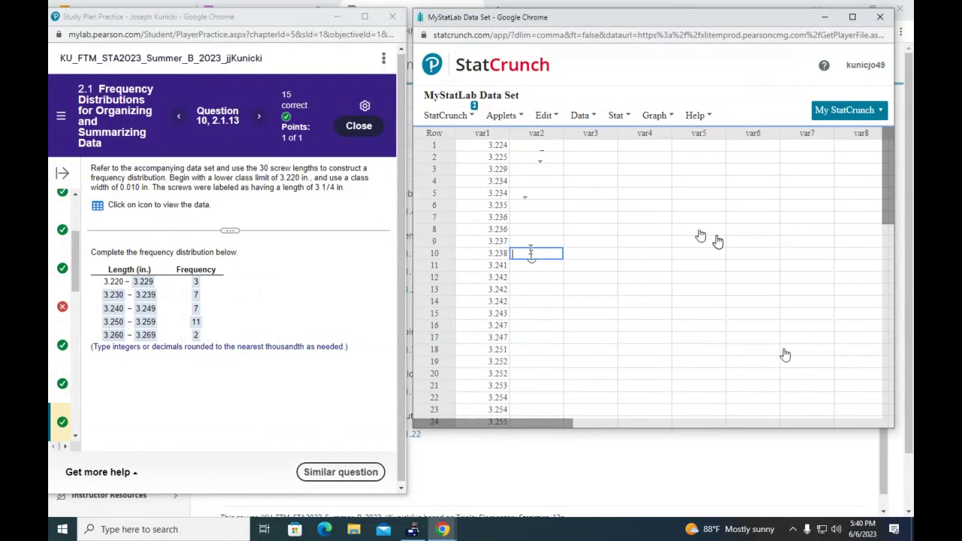
Step: Count the sorted screw lengths that fall in the 3.240–3.249 class row by row
{"action": "left_click", "coordinate": [529, 266]}
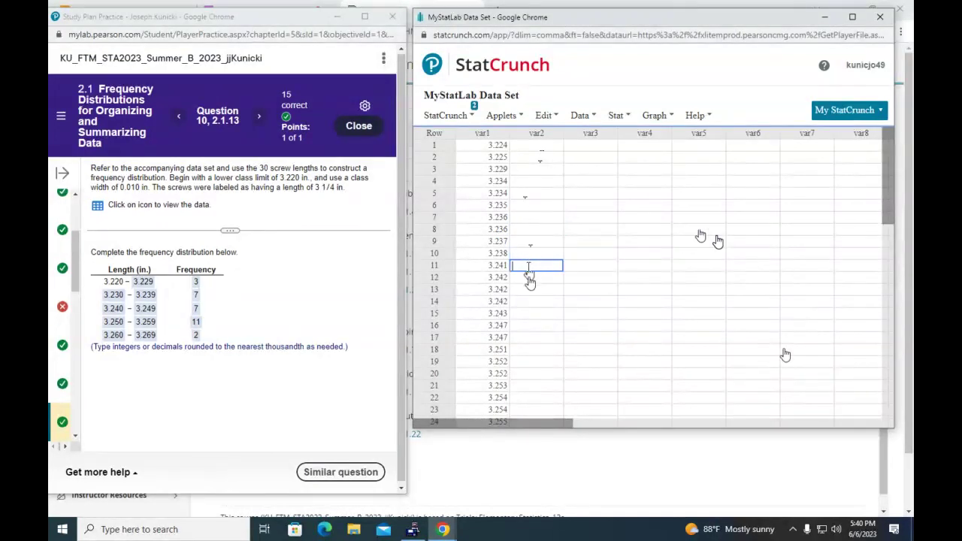
{"action": "left_click", "coordinate": [530, 277]}
{"action": "left_click", "coordinate": [532, 290]}
{"action": "left_click", "coordinate": [534, 302]}
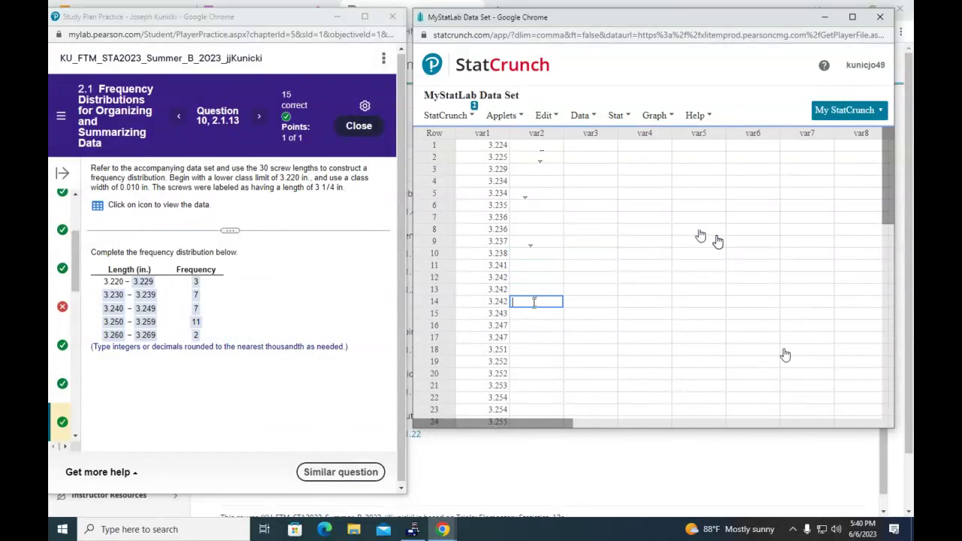
{"action": "left_click", "coordinate": [535, 314]}
{"action": "left_click", "coordinate": [536, 326]}
{"action": "left_click", "coordinate": [538, 338]}
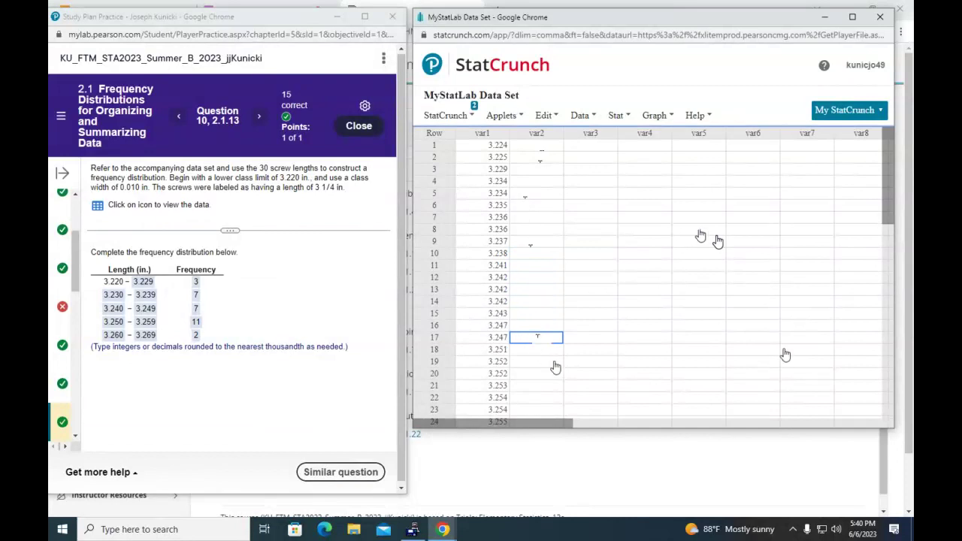
Step: Count the remaining sorted screw lengths in the 3.250–3.259 and 3.260–3.269 classes row by row
{"action": "scroll", "coordinate": [594, 393], "scroll_direction": "down", "scroll_amount": 2}
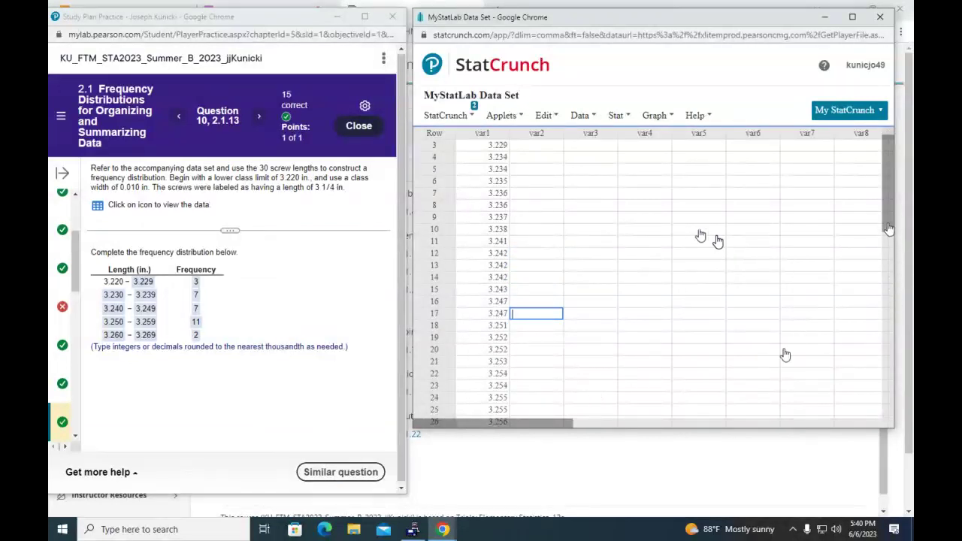
{"action": "left_click_drag", "start_coordinate": [890, 229], "coordinate": [891, 278]}
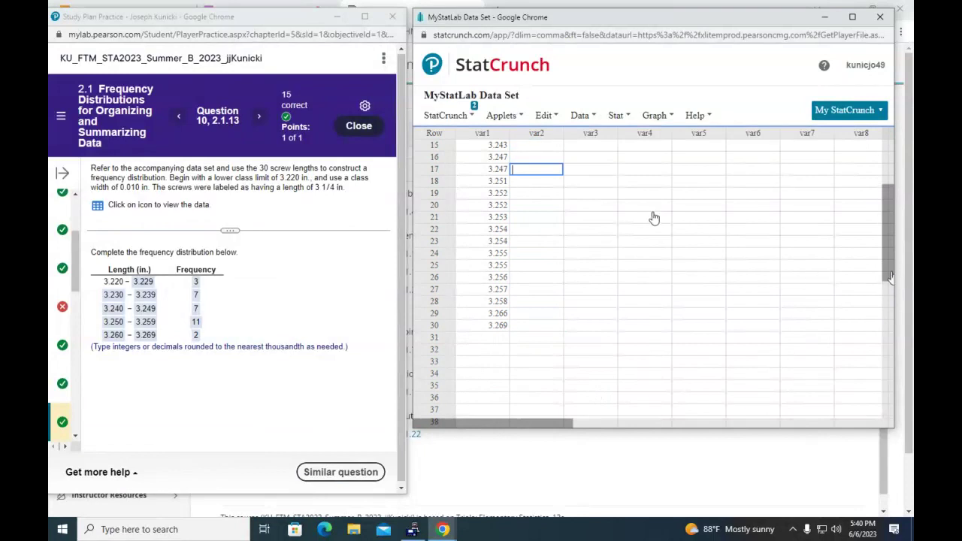
{"action": "left_click", "coordinate": [537, 184]}
{"action": "left_click", "coordinate": [541, 193]}
{"action": "left_click", "coordinate": [543, 205]}
{"action": "left_click", "coordinate": [544, 217]}
{"action": "left_click", "coordinate": [539, 230]}
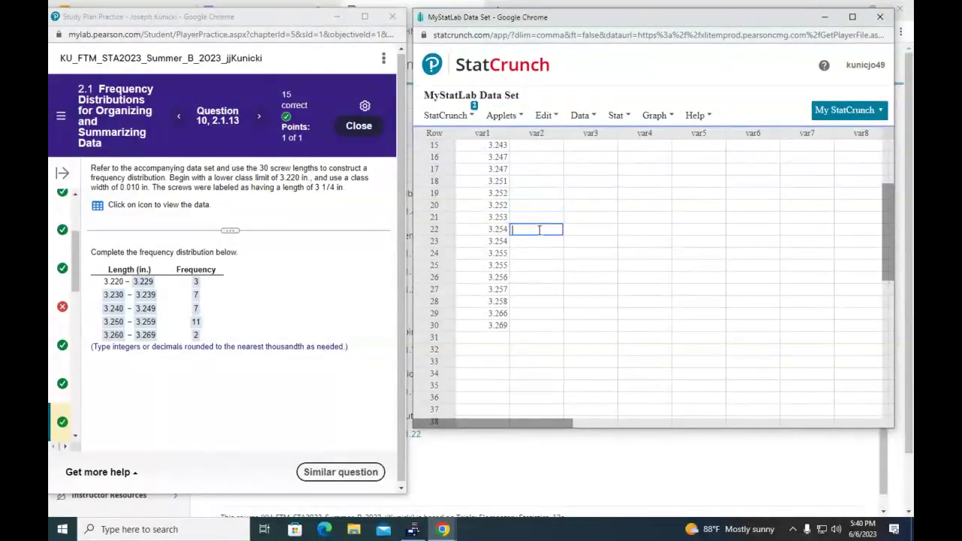
{"action": "left_click", "coordinate": [537, 241]}
{"action": "left_click", "coordinate": [535, 253]}
{"action": "left_click", "coordinate": [535, 266]}
{"action": "left_click", "coordinate": [533, 278]}
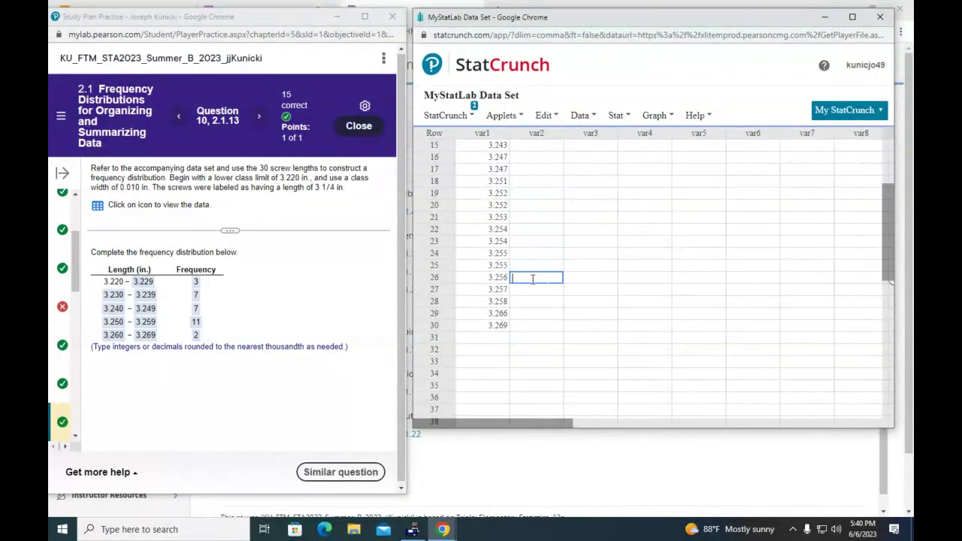
{"action": "left_click", "coordinate": [534, 289]}
{"action": "left_click", "coordinate": [534, 301]}
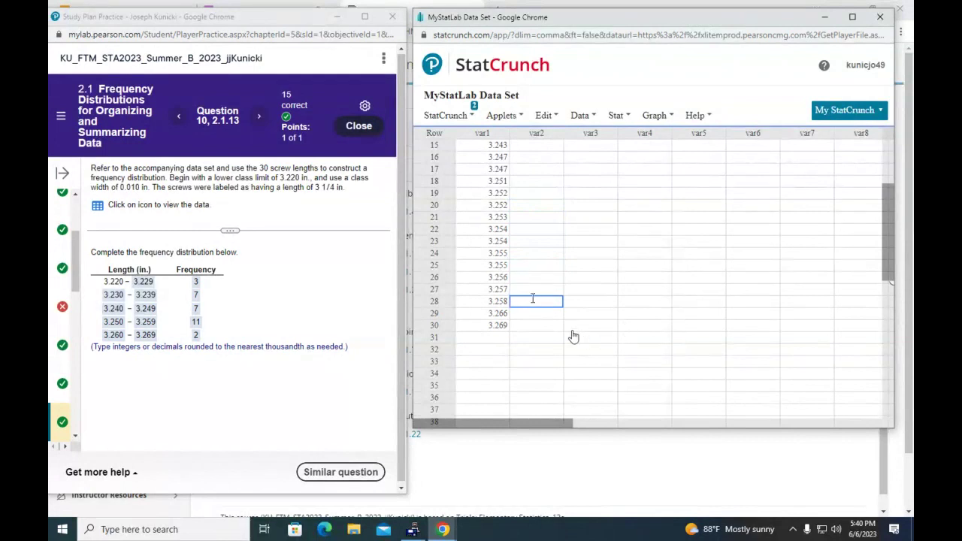
{"action": "left_click", "coordinate": [545, 313]}
{"action": "left_click", "coordinate": [546, 324]}
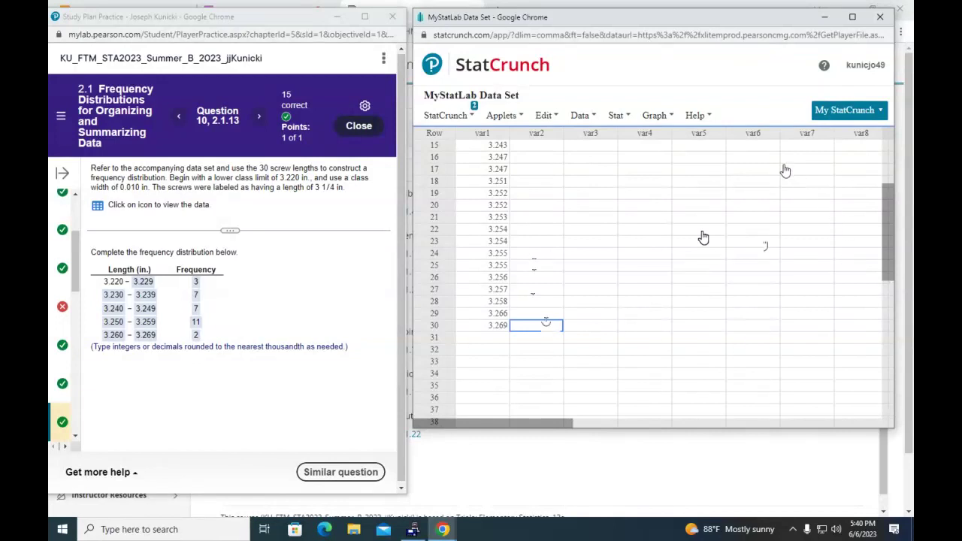
Step: Create a frequency histogram of var1 with bins starting at 3.220 and a width of 0.010
{"action": "left_click", "coordinate": [653, 117]}
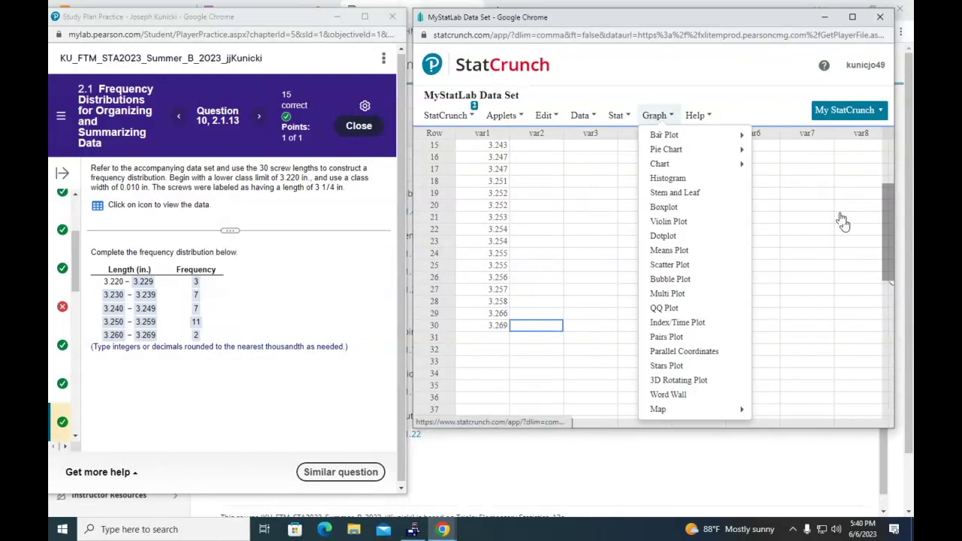
{"action": "left_click", "coordinate": [691, 179]}
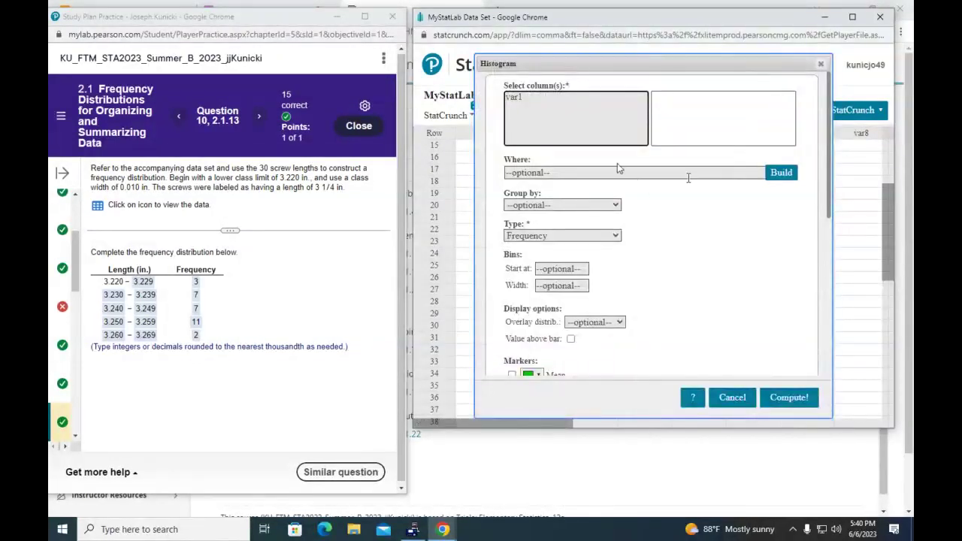
{"action": "left_click", "coordinate": [527, 99]}
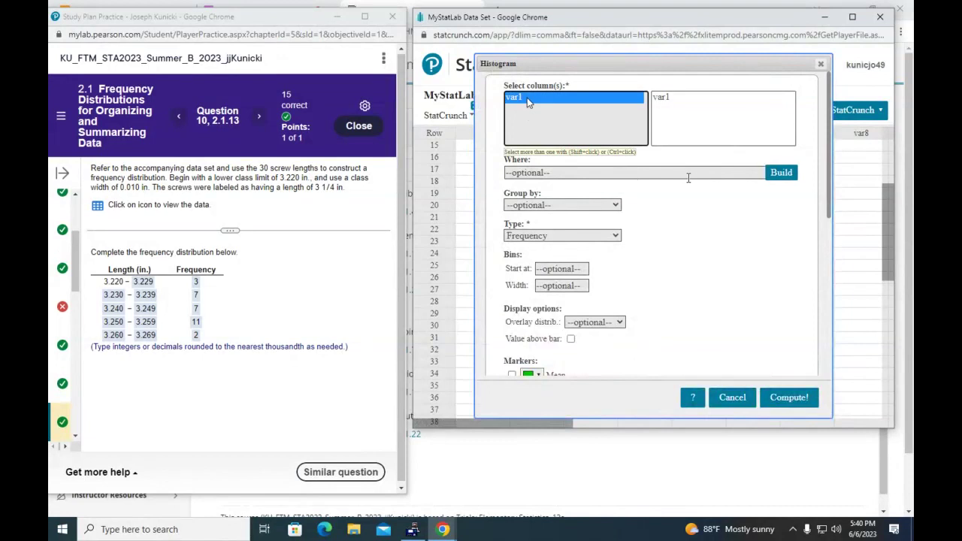
{"action": "left_click", "coordinate": [575, 268]}
{"action": "type", "text": "3"}
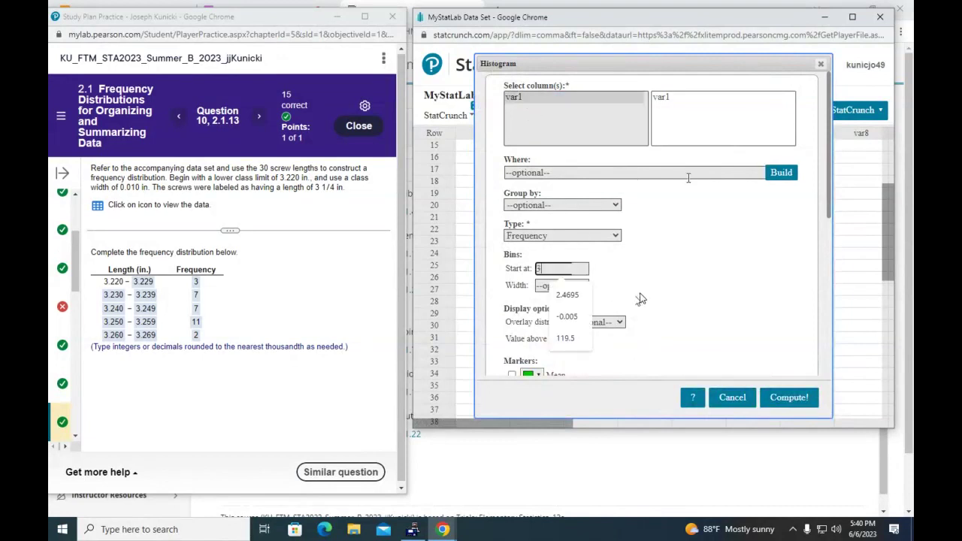
{"action": "type", "text": ".220"}
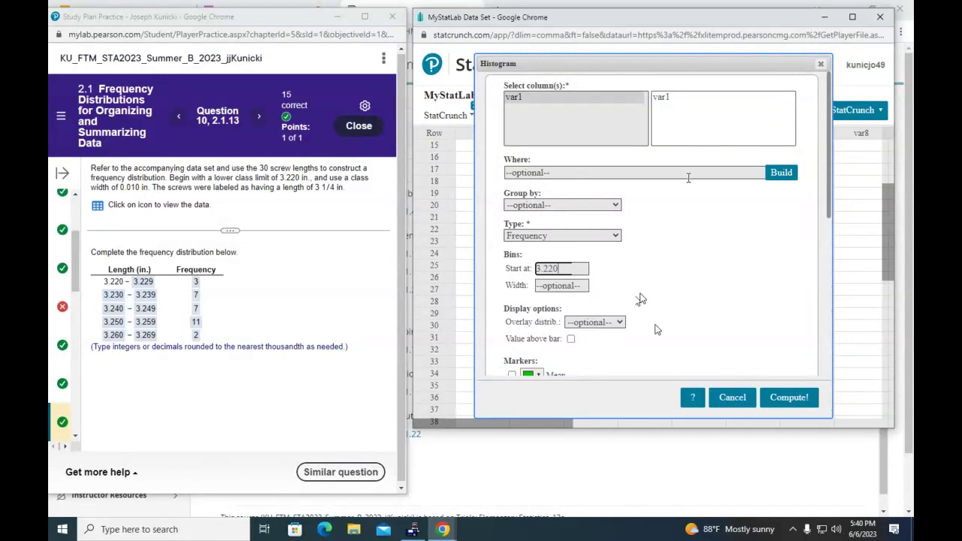
{"action": "key", "text": "Tab"}
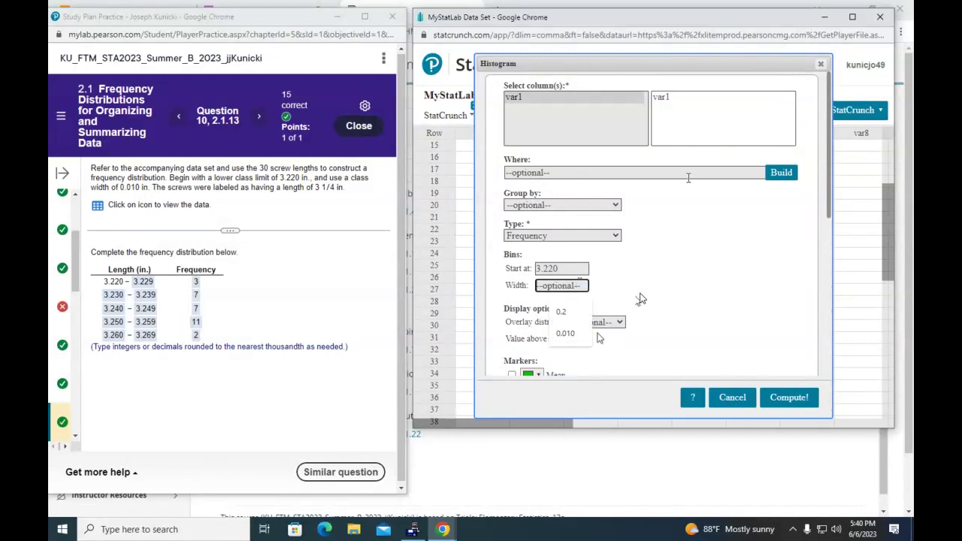
{"action": "type", "text": "0.010"}
{"action": "left_click", "coordinate": [799, 399]}
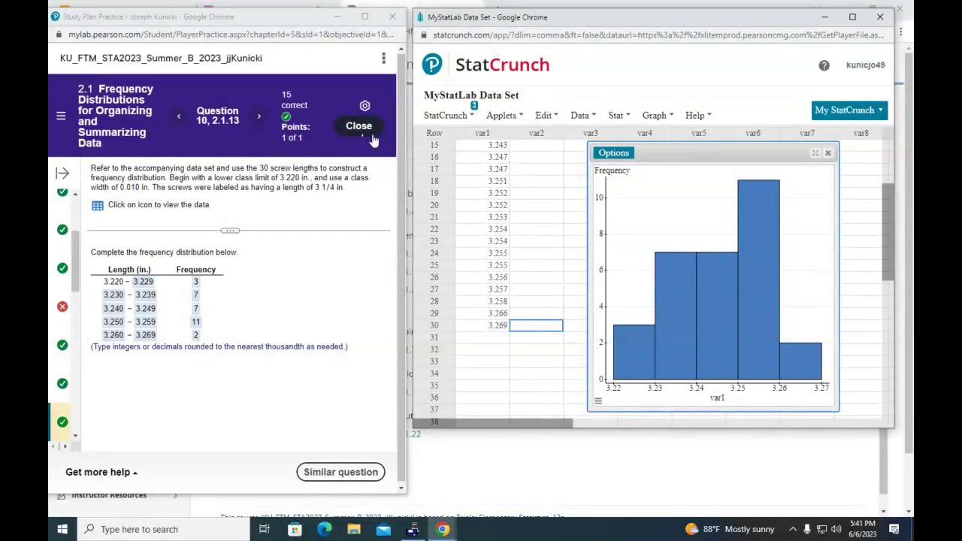
Step: Close the StatCrunch data window and advance past question 2.1.14 to question 12, exercise 2.1.15
{"action": "left_click", "coordinate": [880, 17]}
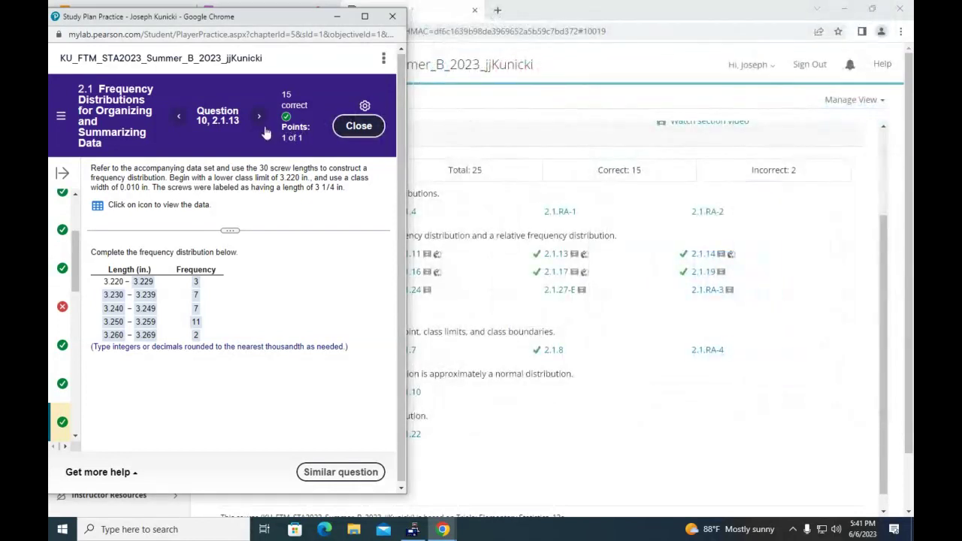
{"action": "left_click", "coordinate": [259, 115]}
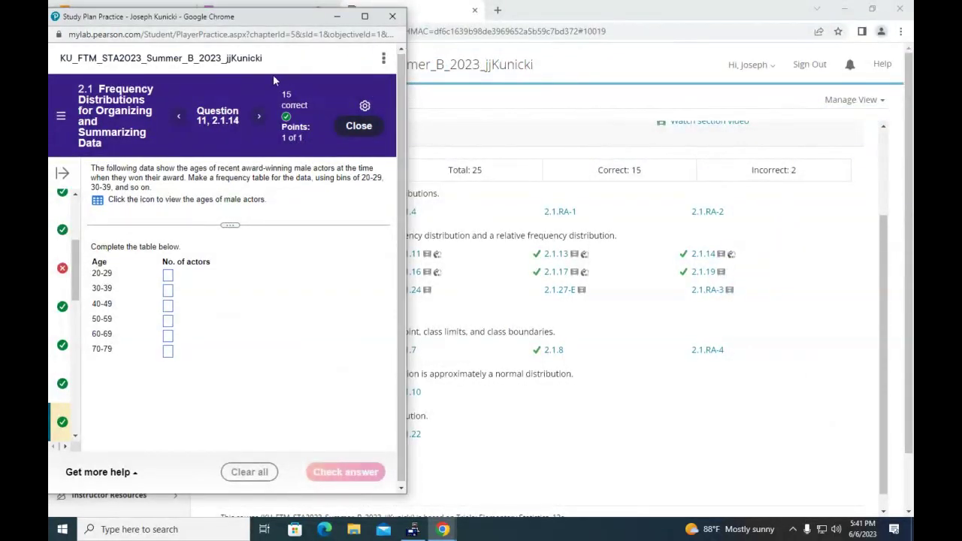
{"action": "left_click", "coordinate": [259, 114]}
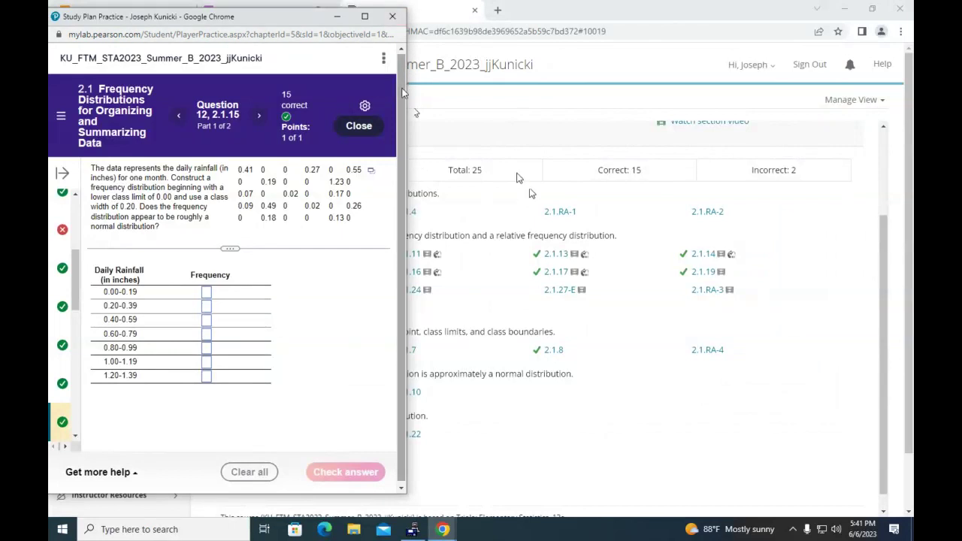
Step: Widen the question window slightly, open the daily rainfall data in StatCrunch and place its window beside the question
{"action": "left_click_drag", "start_coordinate": [406, 93], "coordinate": [415, 95]}
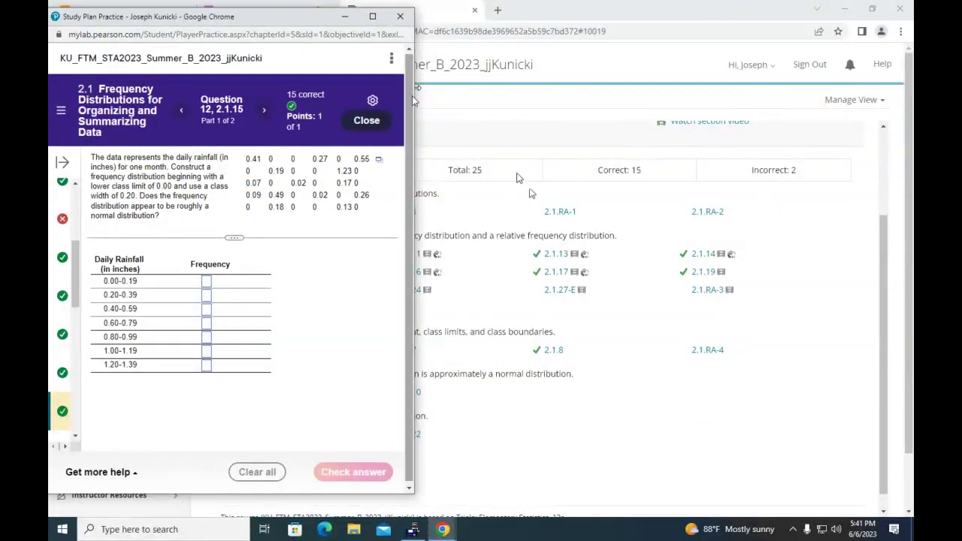
{"action": "left_click", "coordinate": [379, 160]}
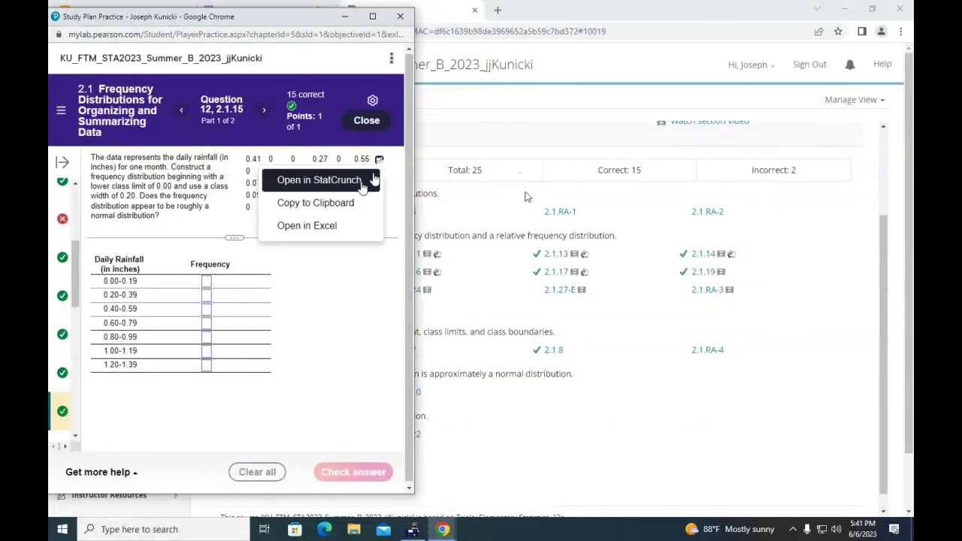
{"action": "left_click", "coordinate": [367, 180]}
{"action": "left_click_drag", "start_coordinate": [443, 71], "coordinate": [624, 26]}
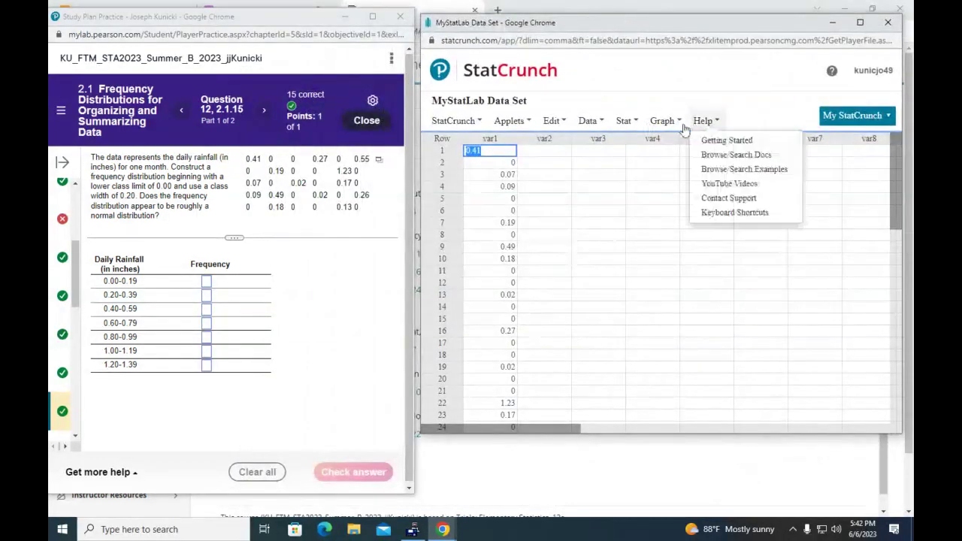
Step: Create a frequency histogram of var1 with bins starting at 0 and a width of 0.20
{"action": "mouse_move", "coordinate": [673, 126]}
{"action": "left_click", "coordinate": [676, 183]}
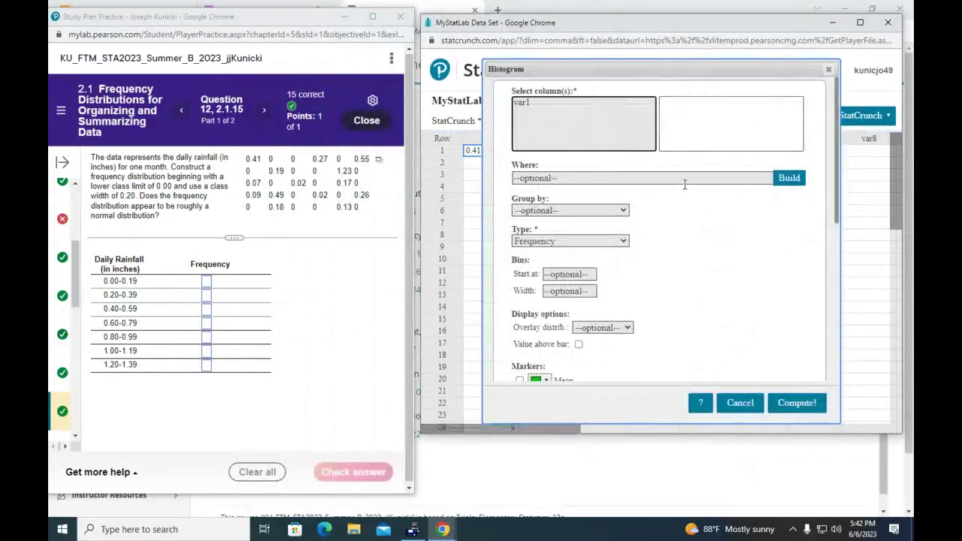
{"action": "left_click", "coordinate": [521, 103]}
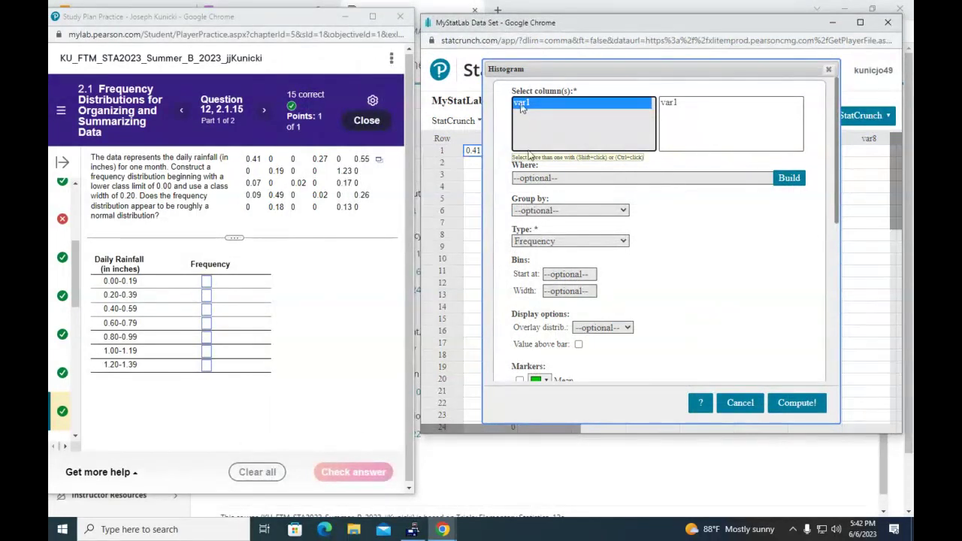
{"action": "left_click", "coordinate": [566, 274]}
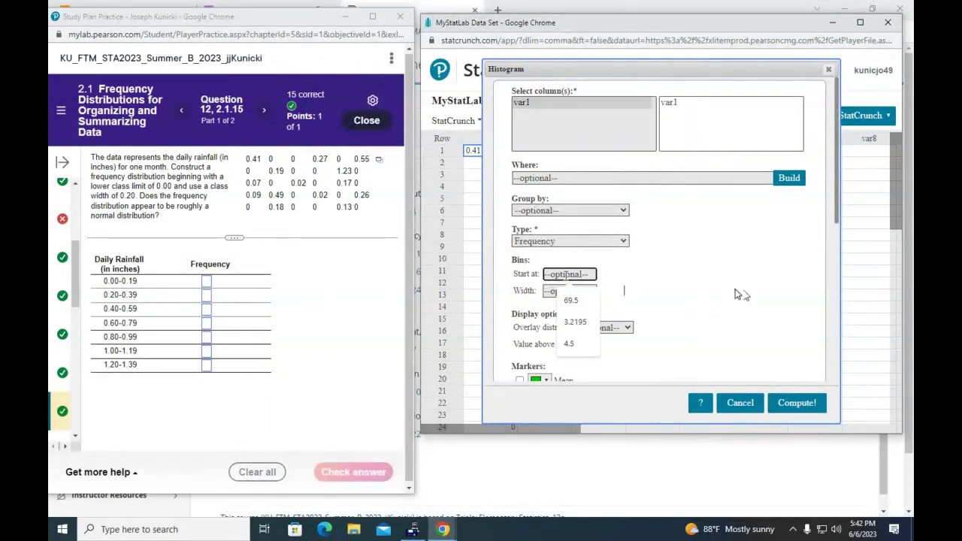
{"action": "type", "text": "0"}
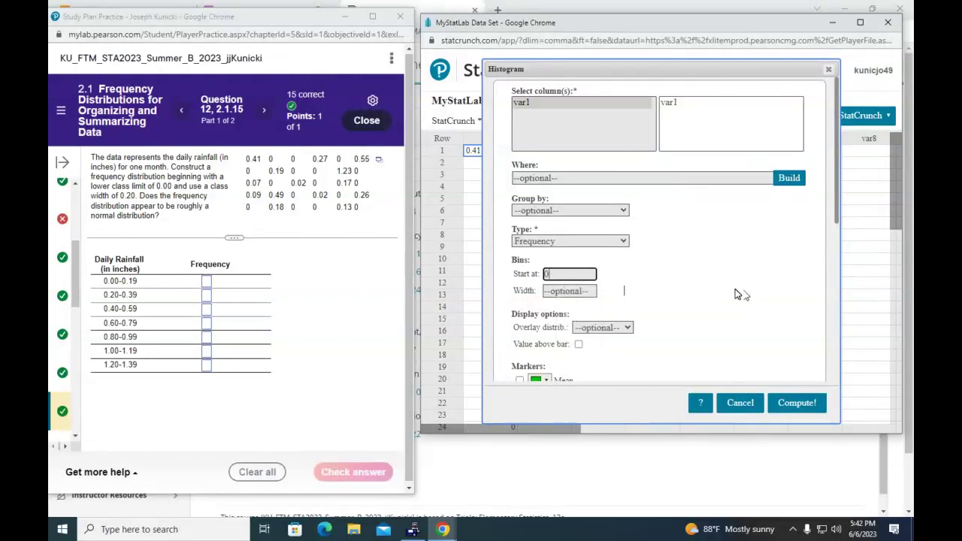
{"action": "left_click", "coordinate": [558, 292]}
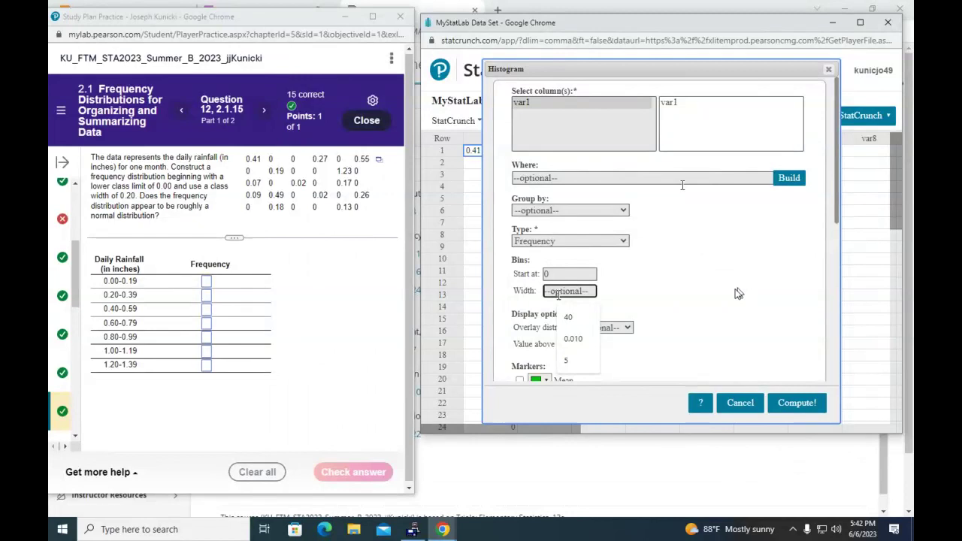
{"action": "type", "text": "0.20"}
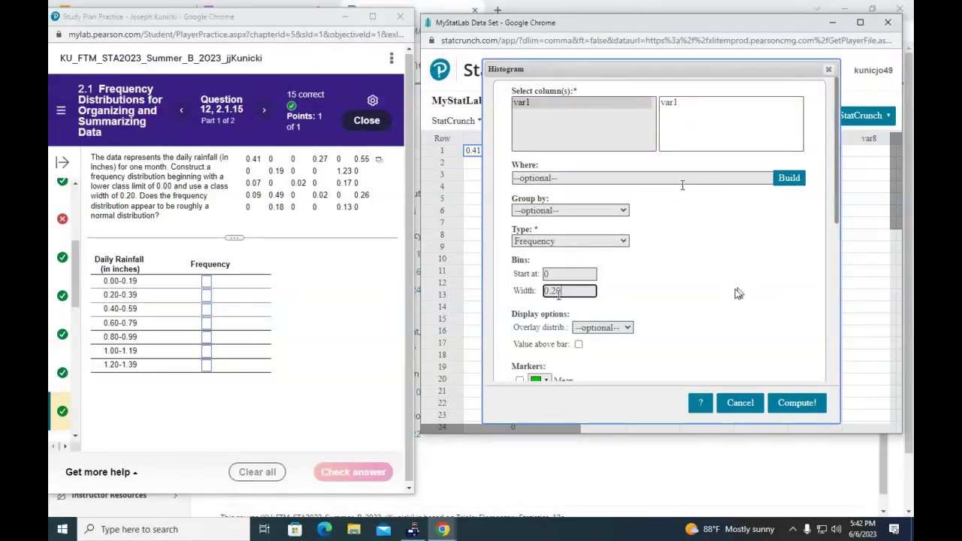
{"action": "left_click", "coordinate": [799, 404]}
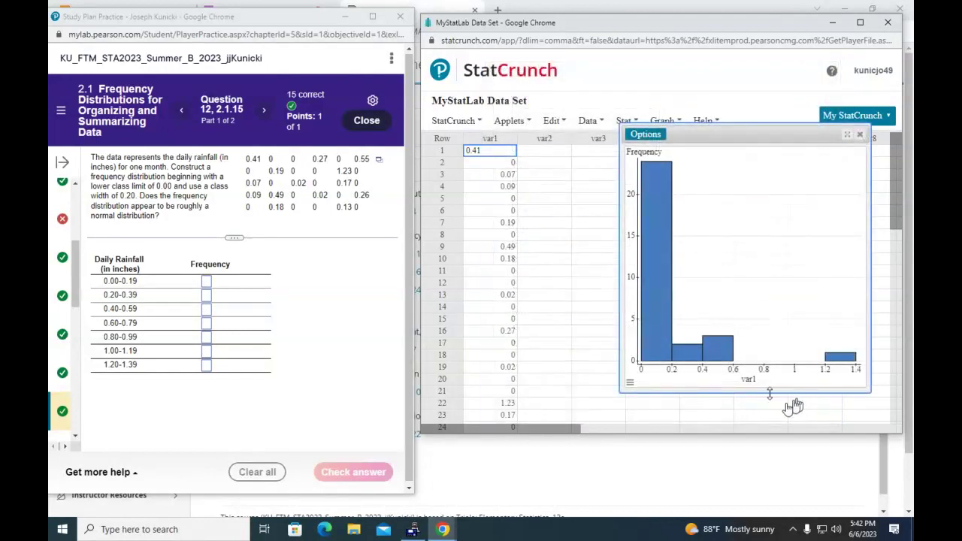
Step: Read the first three histogram bars and enter frequencies 24, 2 and 3 for classes 0.00-0.19, 0.20-0.39 and 0.40-0.59
{"action": "mouse_move", "coordinate": [658, 169]}
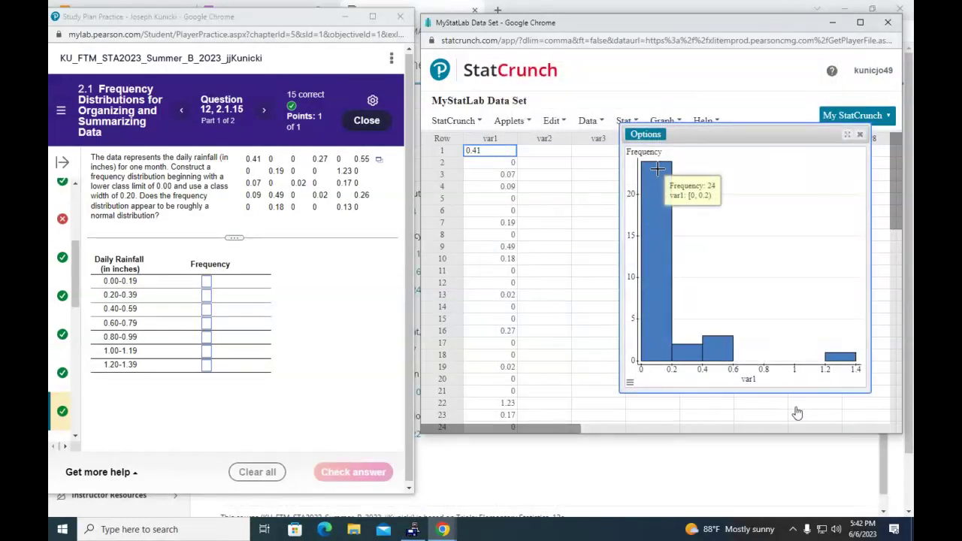
{"action": "left_click", "coordinate": [207, 283]}
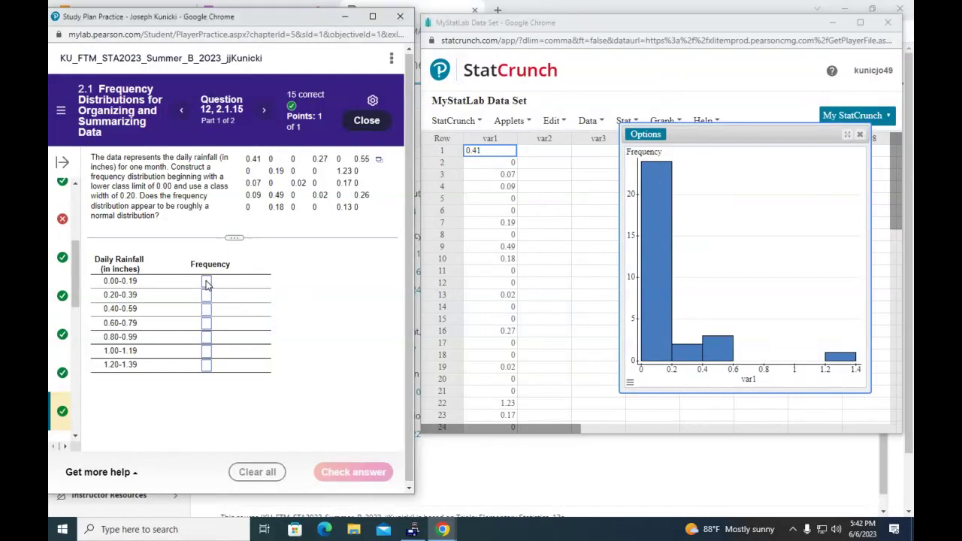
{"action": "type", "text": "24"}
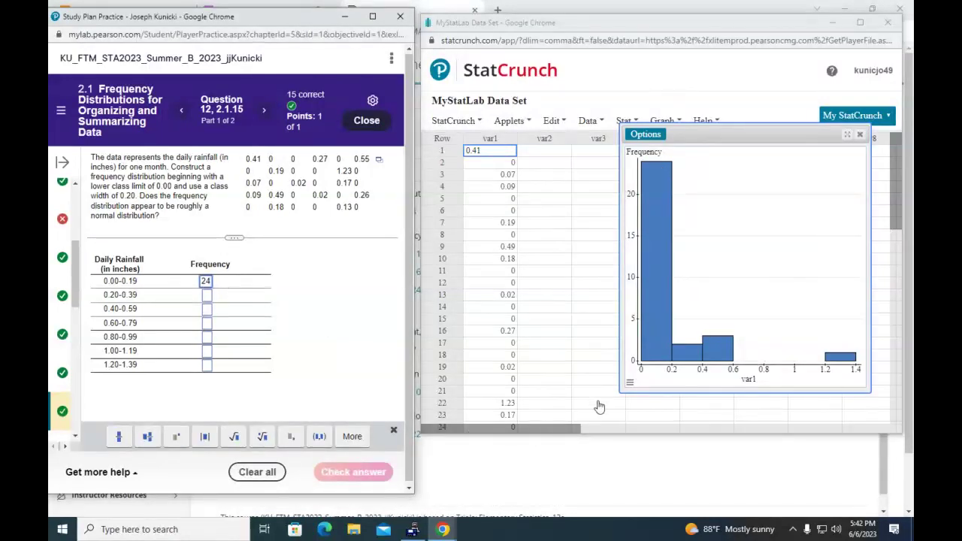
{"action": "left_click", "coordinate": [692, 348]}
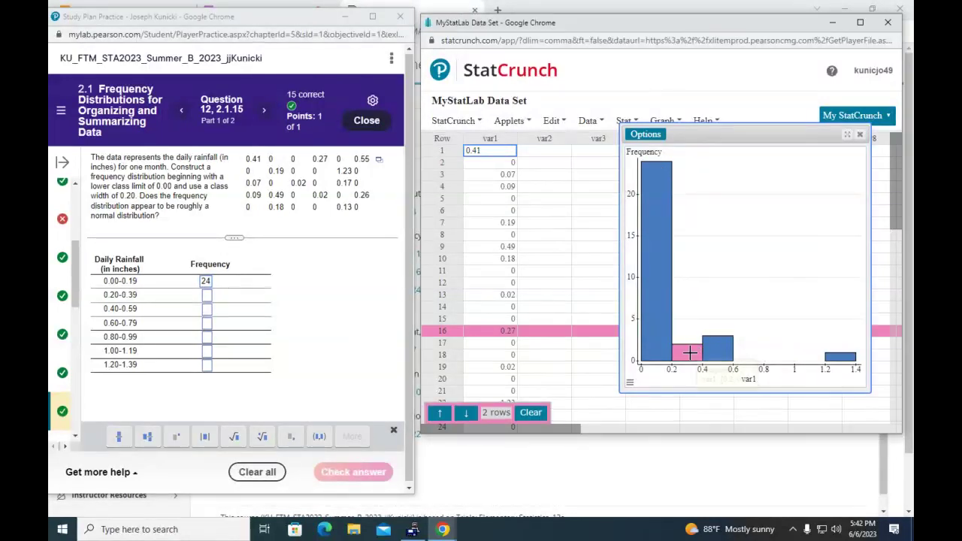
{"action": "left_click", "coordinate": [209, 297]}
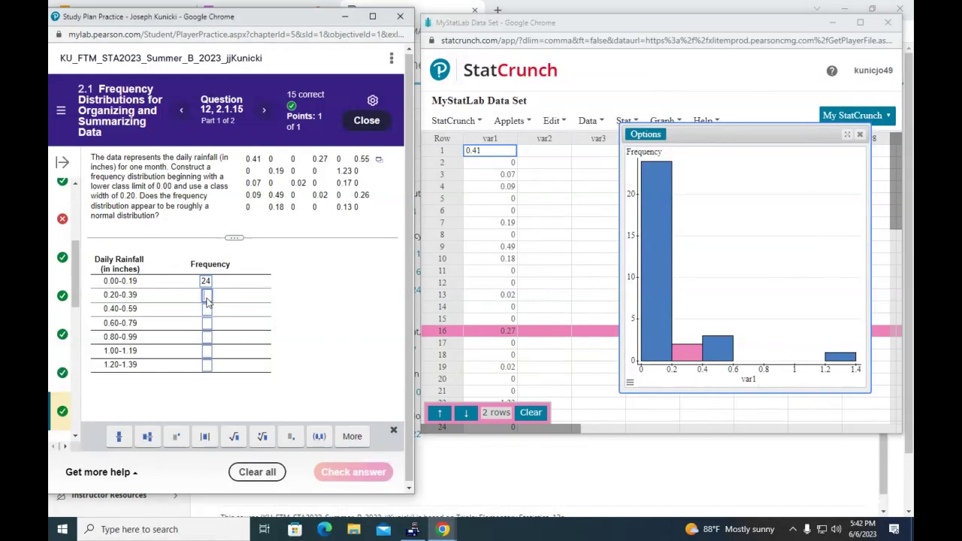
{"action": "type", "text": "2"}
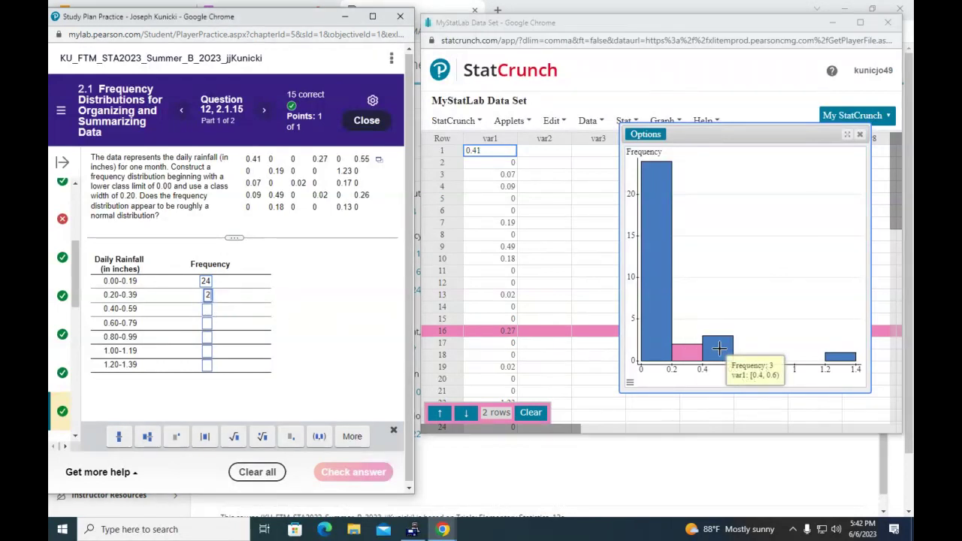
{"action": "left_click", "coordinate": [207, 309]}
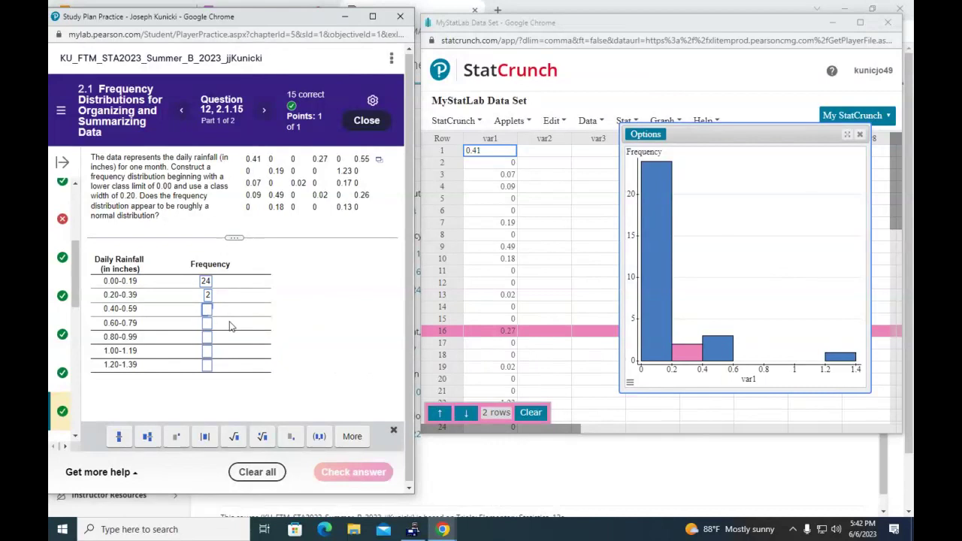
{"action": "type", "text": "3"}
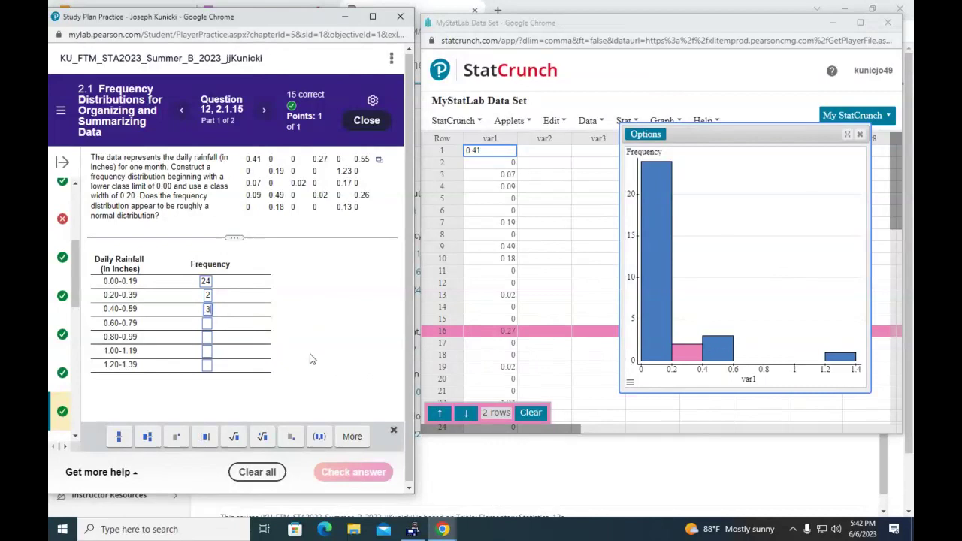
Step: Enter frequency 0 for the 0.60-0.79, 0.80-0.99 and 1.00-1.19 classes, and 1 for the 1.20-1.39 class
{"action": "left_click", "coordinate": [210, 325]}
{"action": "type", "text": "0"}
{"action": "left_click", "coordinate": [209, 337]}
{"action": "type", "text": "0"}
{"action": "left_click", "coordinate": [209, 350]}
{"action": "type", "text": "0"}
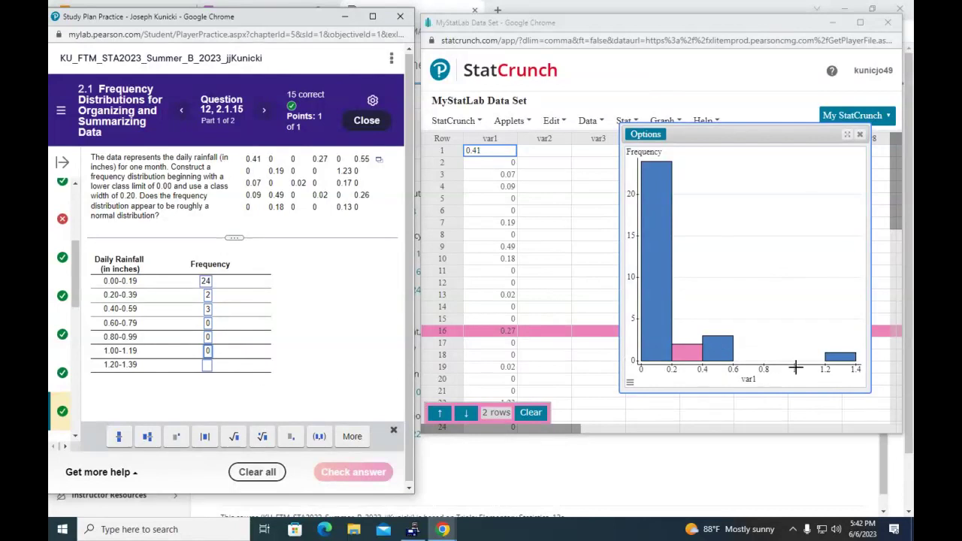
{"action": "left_click", "coordinate": [208, 366]}
{"action": "type", "text": "1"}
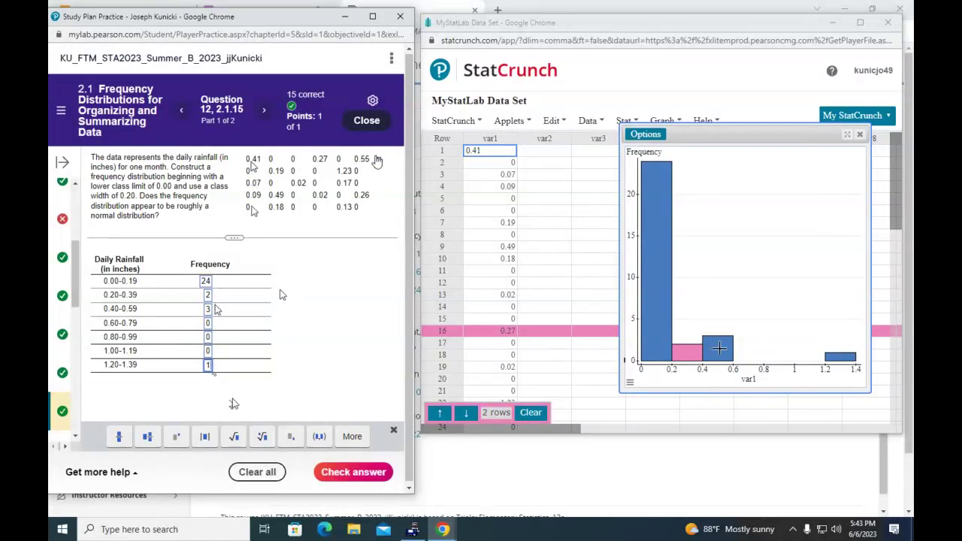
Step: Look through the remaining rainfall data rows, submit the frequency table for checking and continue to part 2
{"action": "scroll", "coordinate": [579, 398], "scroll_direction": "down", "scroll_amount": 2}
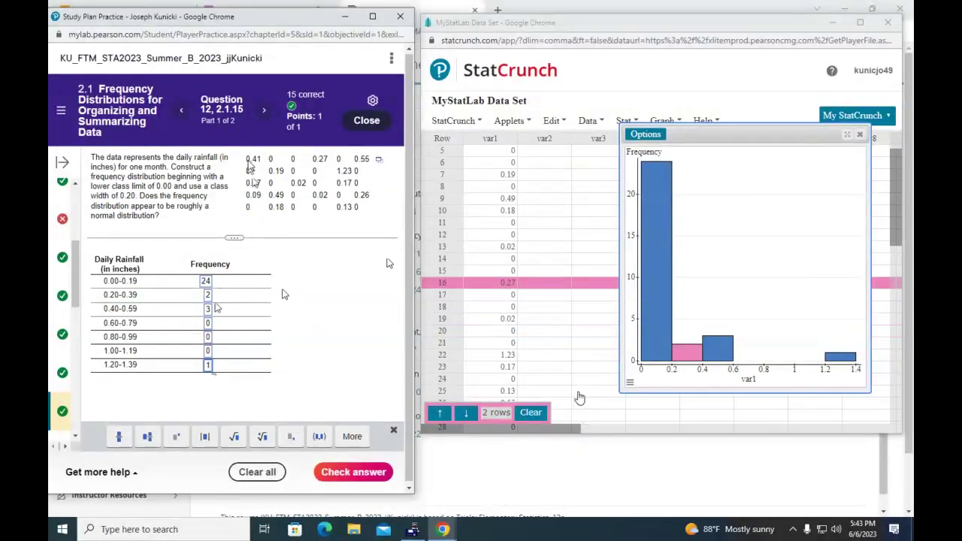
{"action": "scroll", "coordinate": [579, 398], "scroll_direction": "down", "scroll_amount": 4}
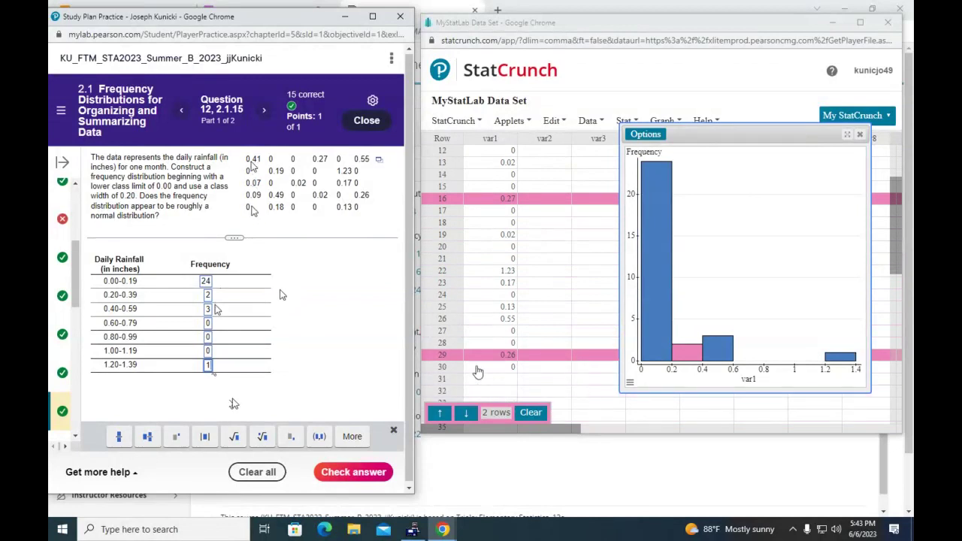
{"action": "left_click", "coordinate": [352, 475]}
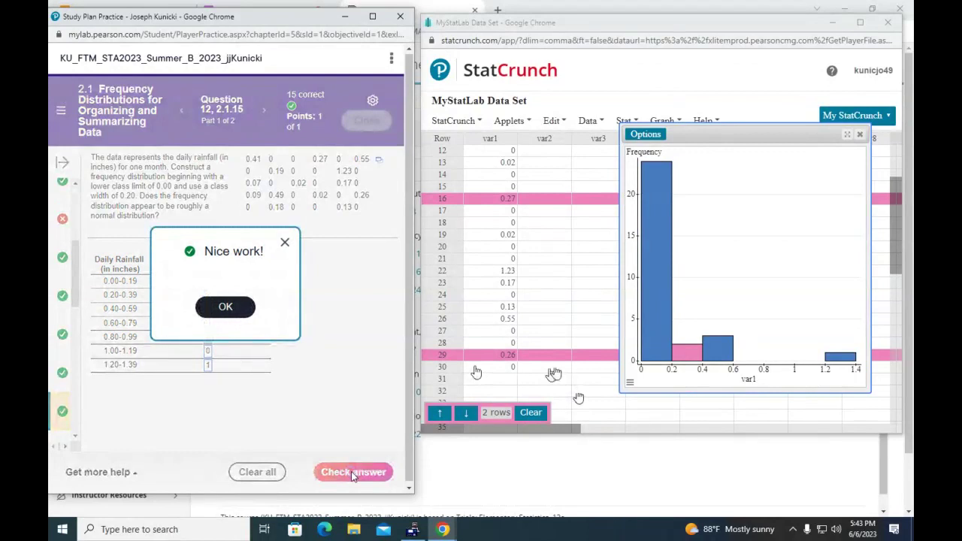
{"action": "left_click", "coordinate": [248, 310]}
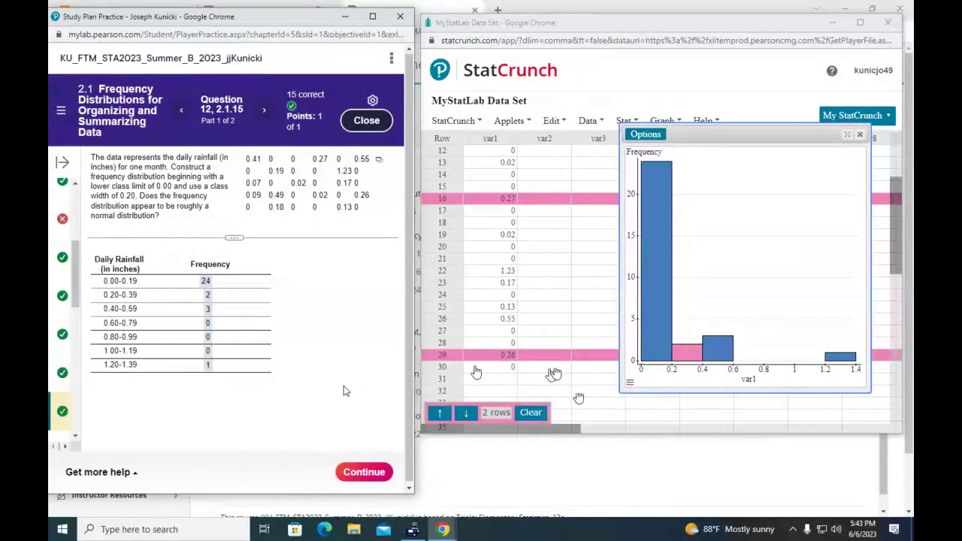
{"action": "left_click", "coordinate": [385, 472]}
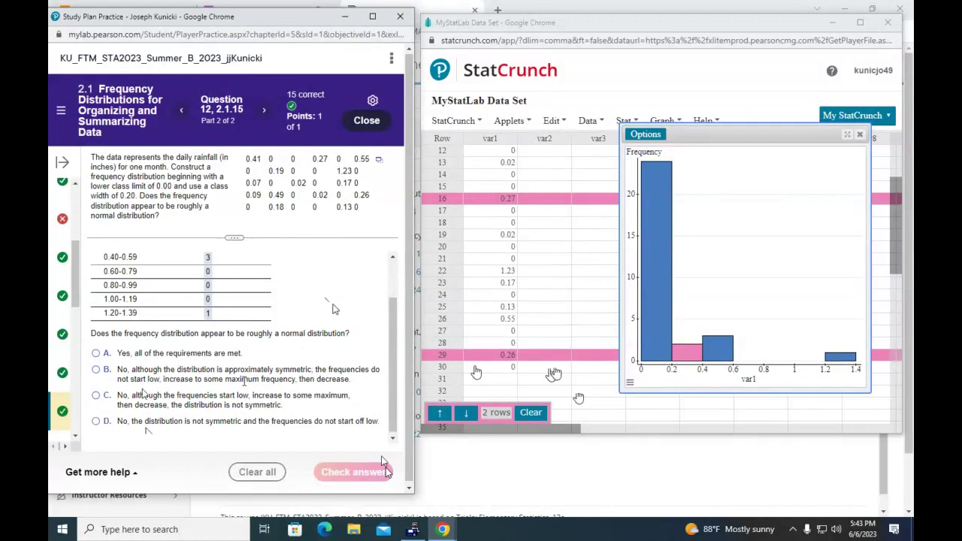
Step: Answer that the distribution is not symmetric and frequencies do not start off low (D), check it, and advance to exercise 2.1.16
{"action": "left_click", "coordinate": [104, 424]}
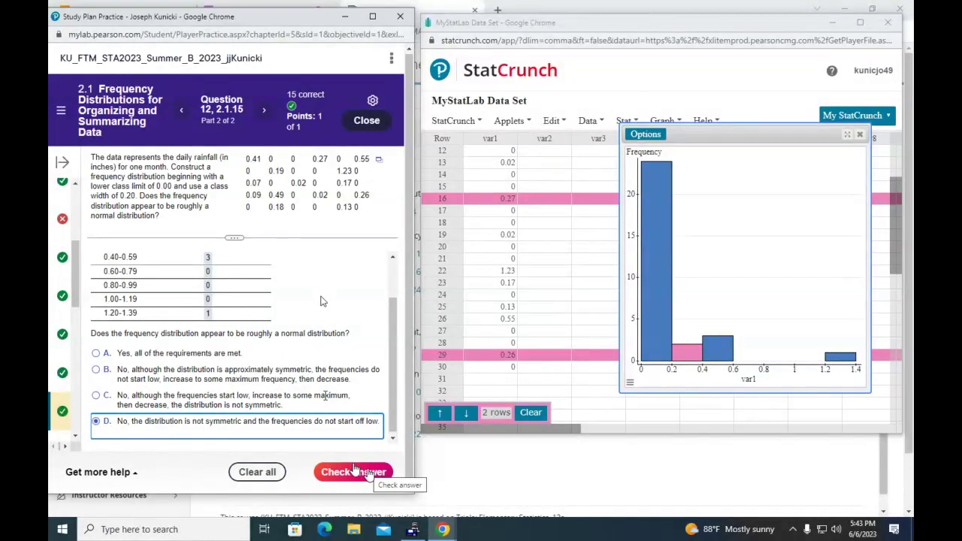
{"action": "left_click", "coordinate": [353, 472]}
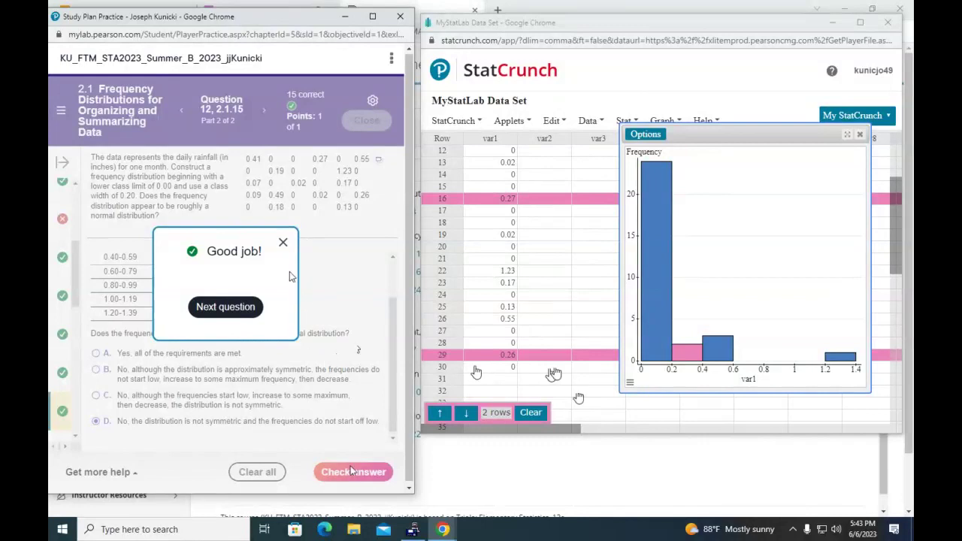
{"action": "left_click", "coordinate": [248, 307]}
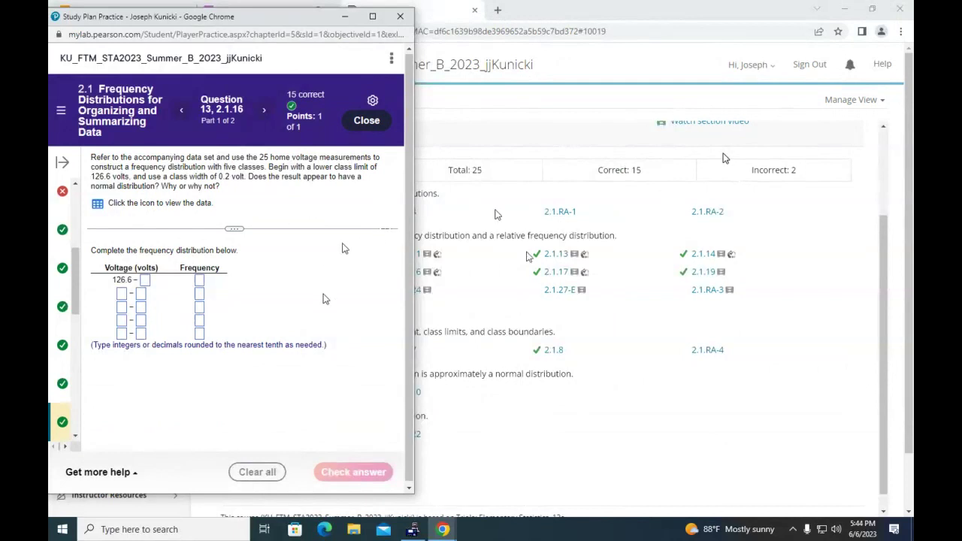
Step: Fill in the remaining lower class limits of the voltage table as 126.8, 127.0, 127.2 and 127.4
{"action": "left_click", "coordinate": [122, 294]}
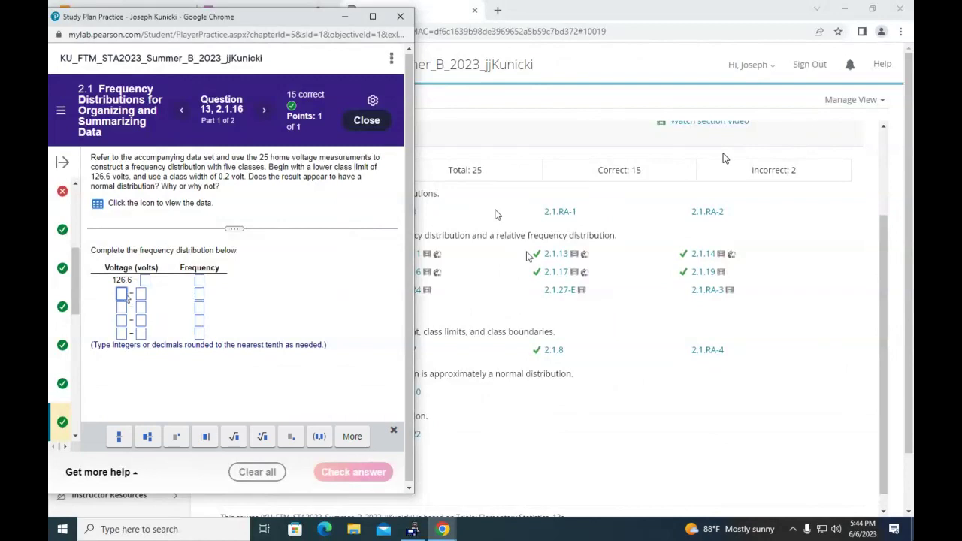
{"action": "type", "text": "12"}
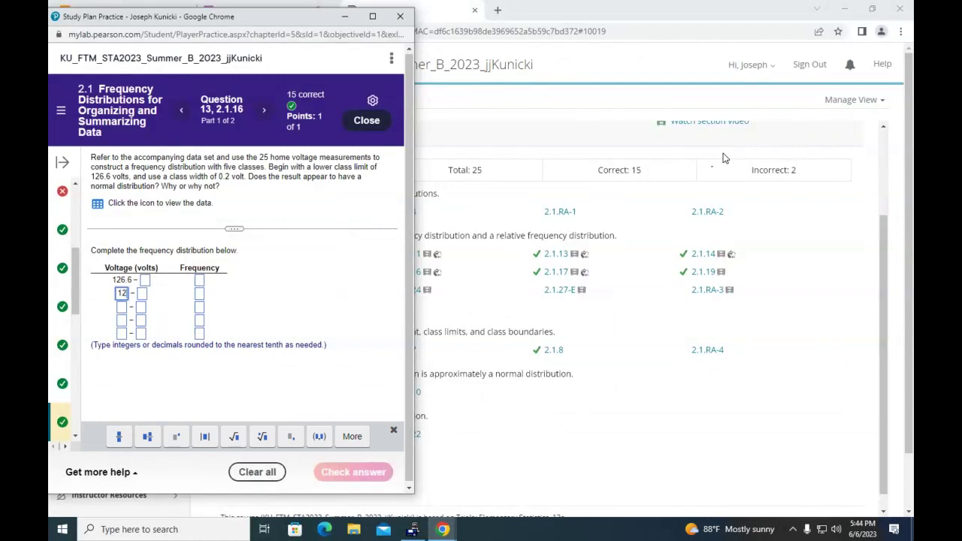
{"action": "type", "text": "6.8"}
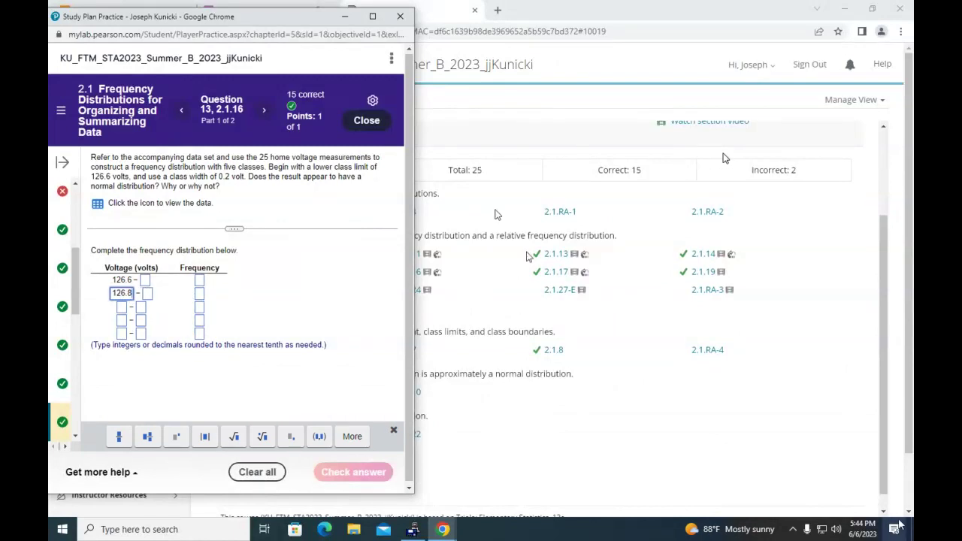
{"action": "left_click", "coordinate": [123, 309]}
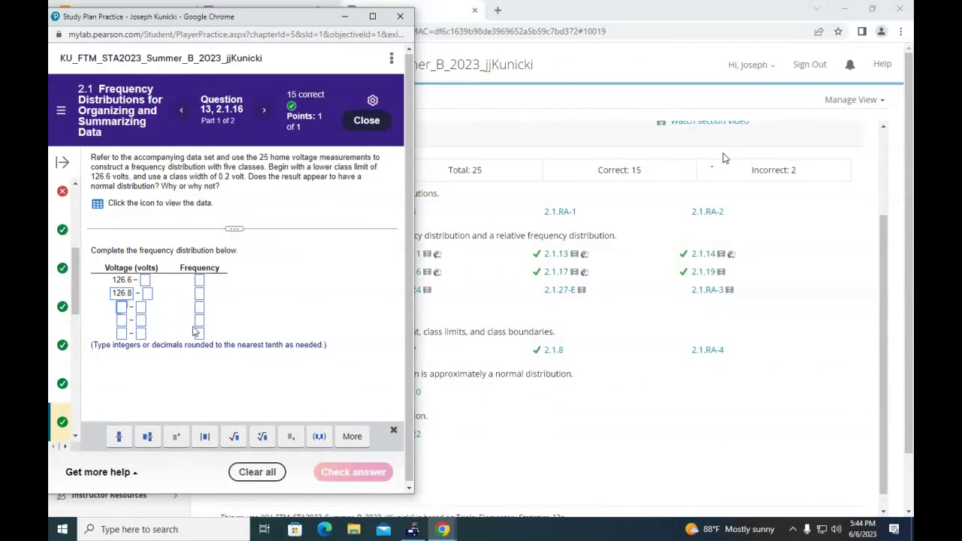
{"action": "type", "text": "1"}
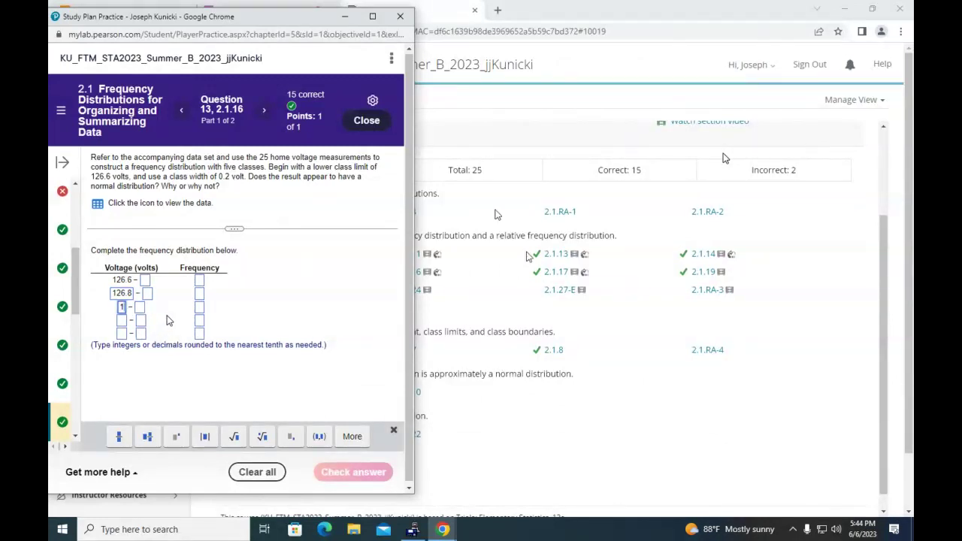
{"action": "type", "text": "27.0"}
{"action": "left_click", "coordinate": [122, 322]}
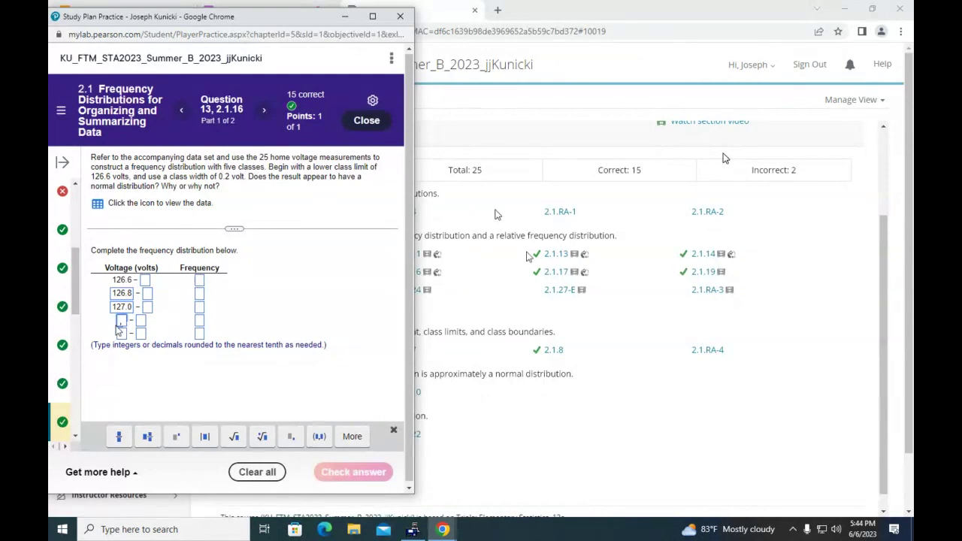
{"action": "type", "text": "127.2"}
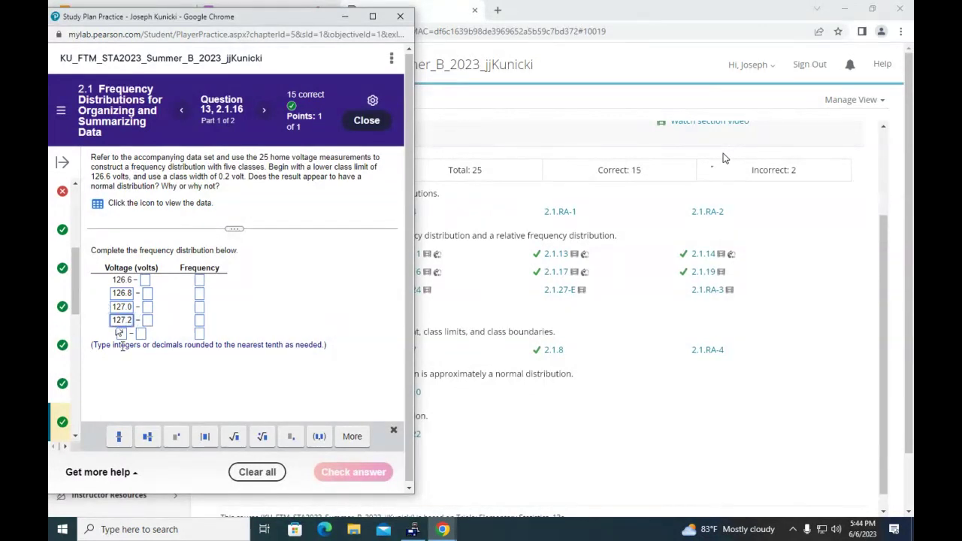
{"action": "left_click", "coordinate": [120, 334]}
{"action": "type", "text": "127"}
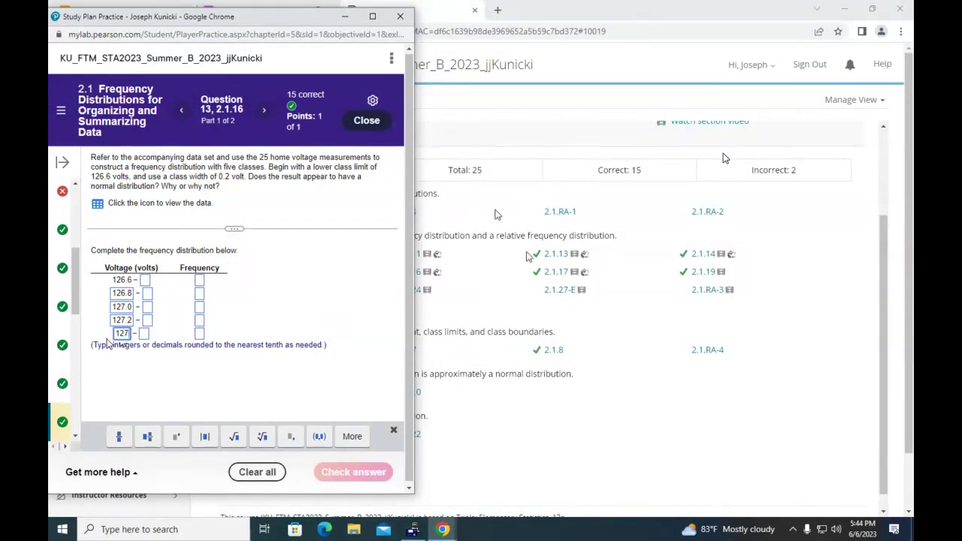
{"action": "type", "text": ".4"}
Step: Fill in the upper class limits of the voltage table as 126.7, 126.9, 127.1, 127.3 and 127.5
{"action": "left_click", "coordinate": [146, 282]}
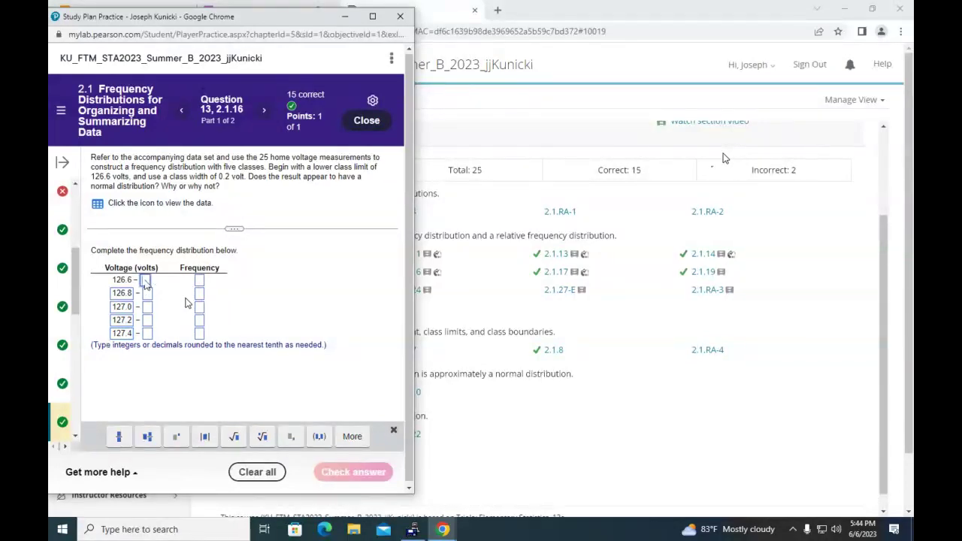
{"action": "type", "text": "126"}
{"action": "type", "text": ".7"}
{"action": "left_click", "coordinate": [149, 295]}
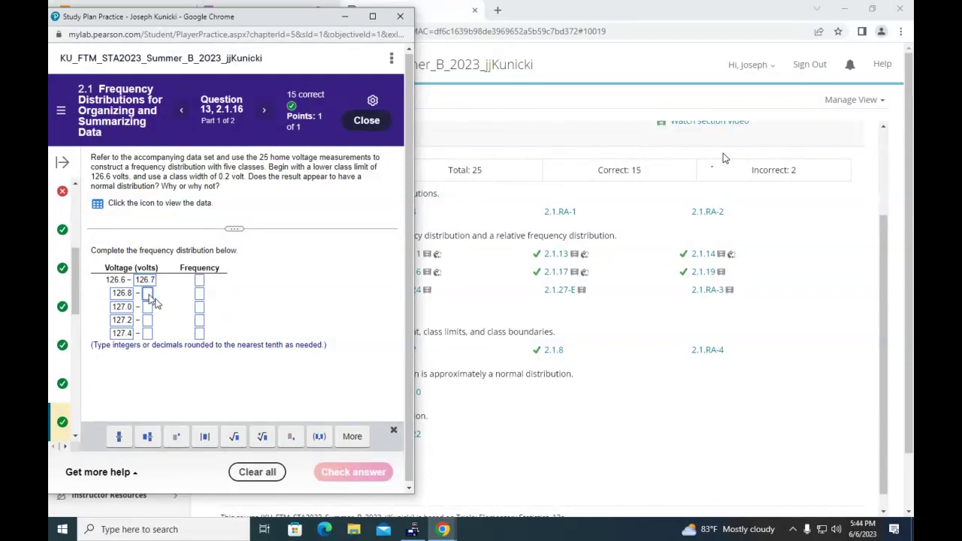
{"action": "type", "text": "126"}
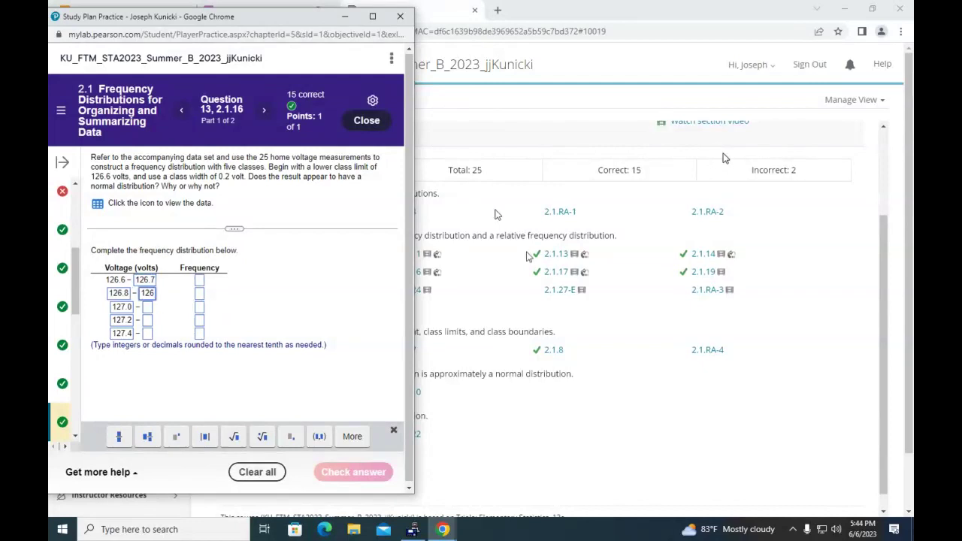
{"action": "type", "text": ".9"}
{"action": "left_click", "coordinate": [147, 308]}
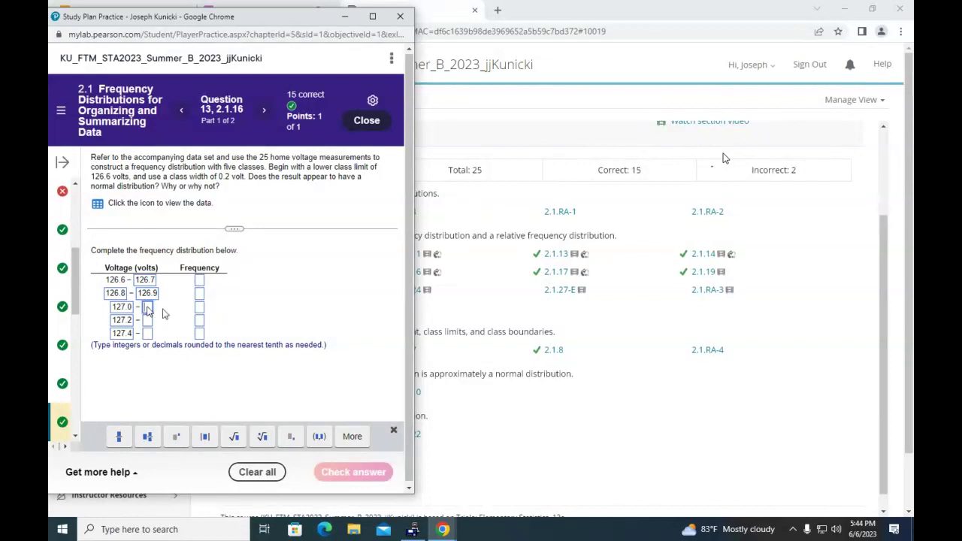
{"action": "type", "text": "127.1"}
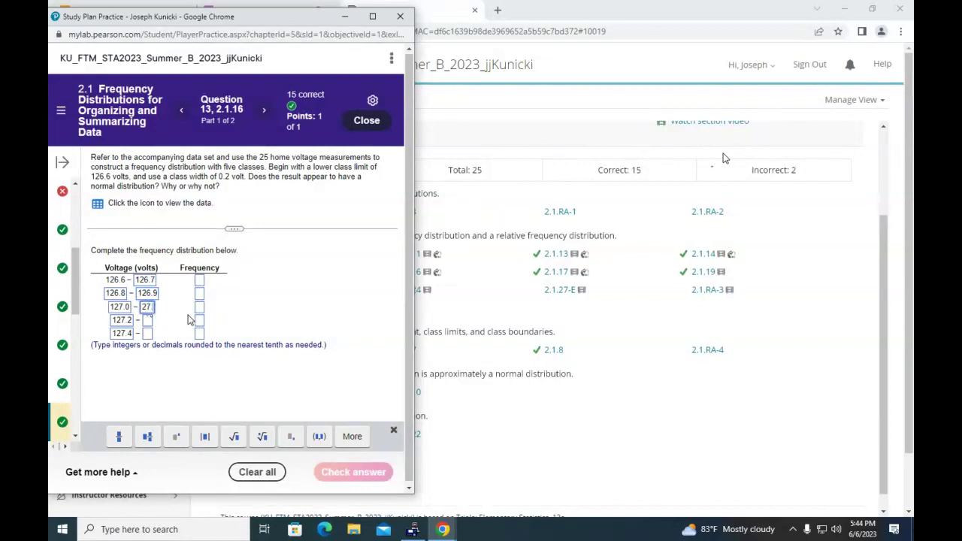
{"action": "left_click", "coordinate": [147, 322]}
{"action": "type", "text": "1"}
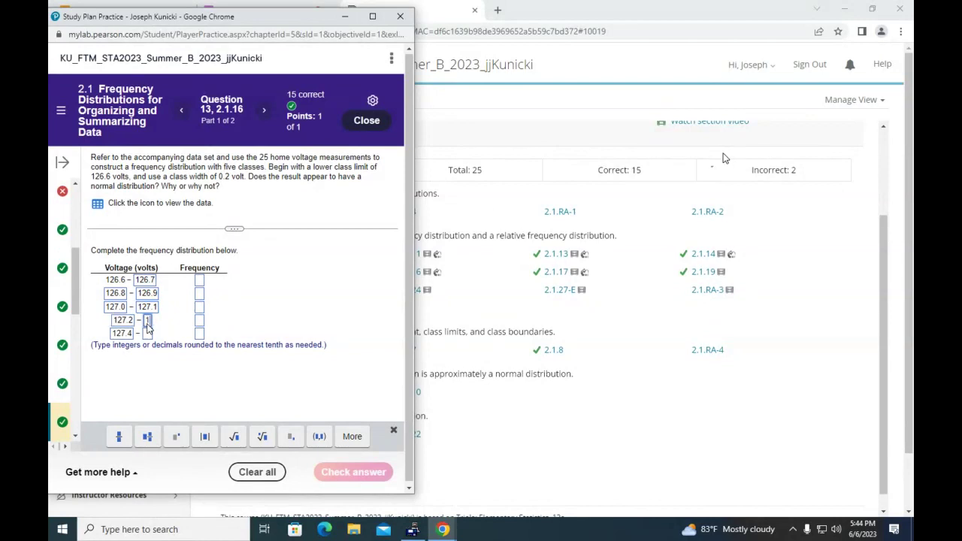
{"action": "type", "text": "27.3"}
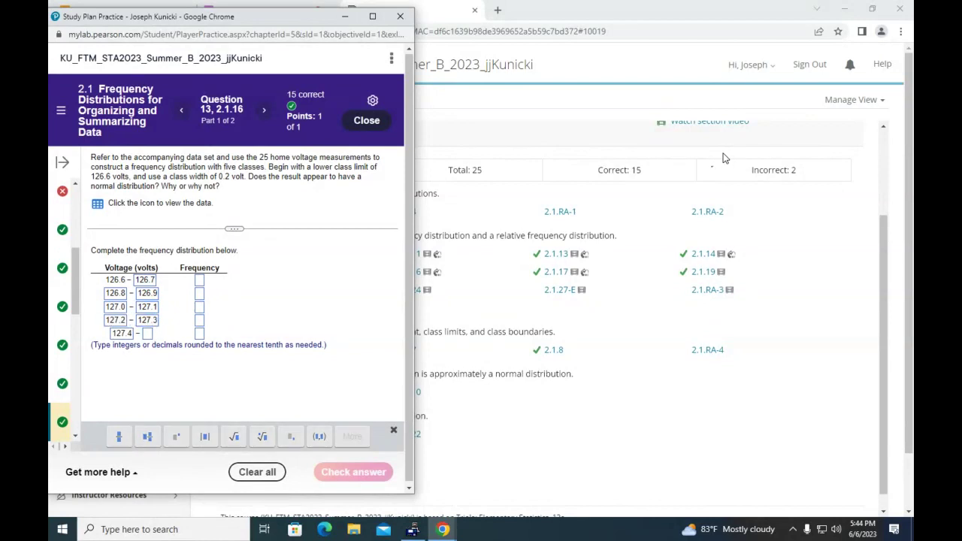
{"action": "left_click", "coordinate": [149, 335]}
{"action": "type", "text": "127.5"}
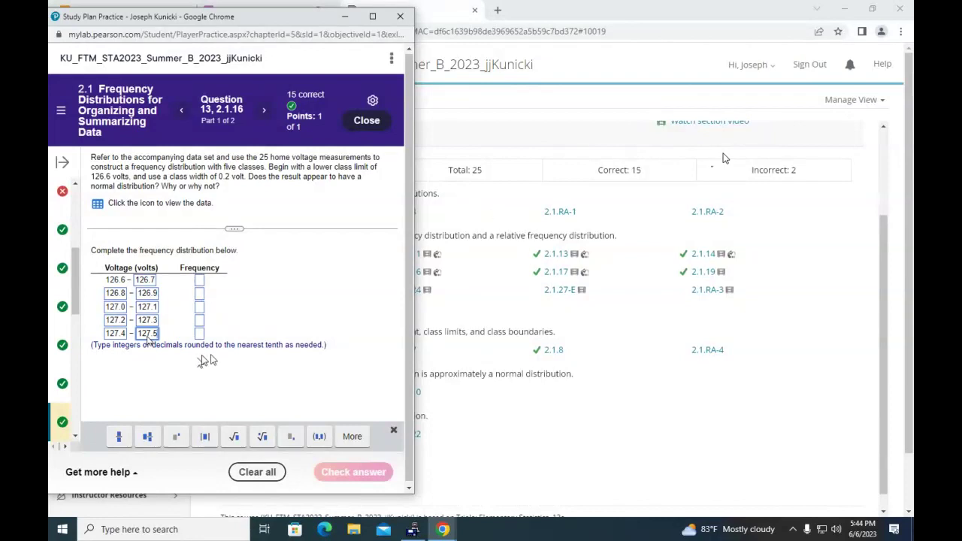
Step: Open the full home voltage data set in StatCrunch and place its window beside the exercise, with the data pop-up closed
{"action": "left_click", "coordinate": [98, 206]}
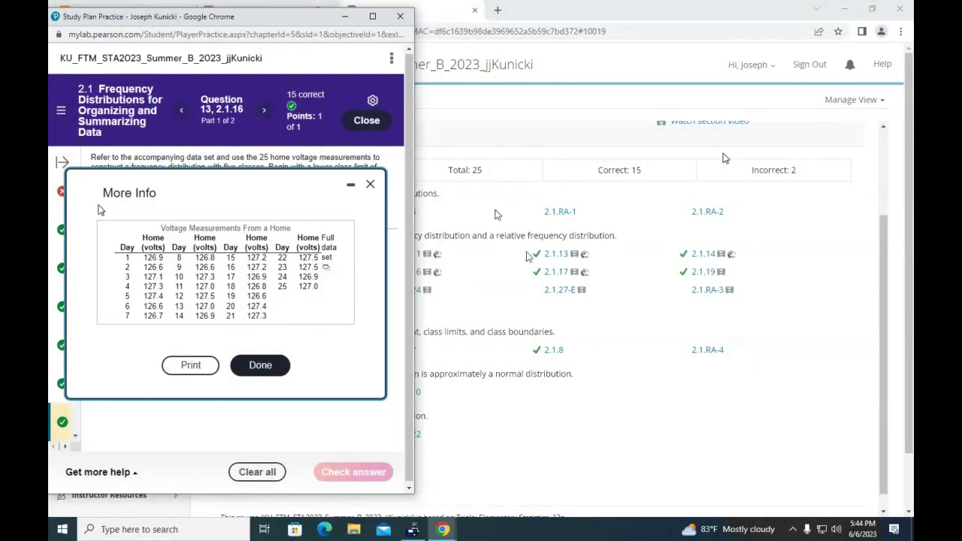
{"action": "left_click", "coordinate": [325, 267]}
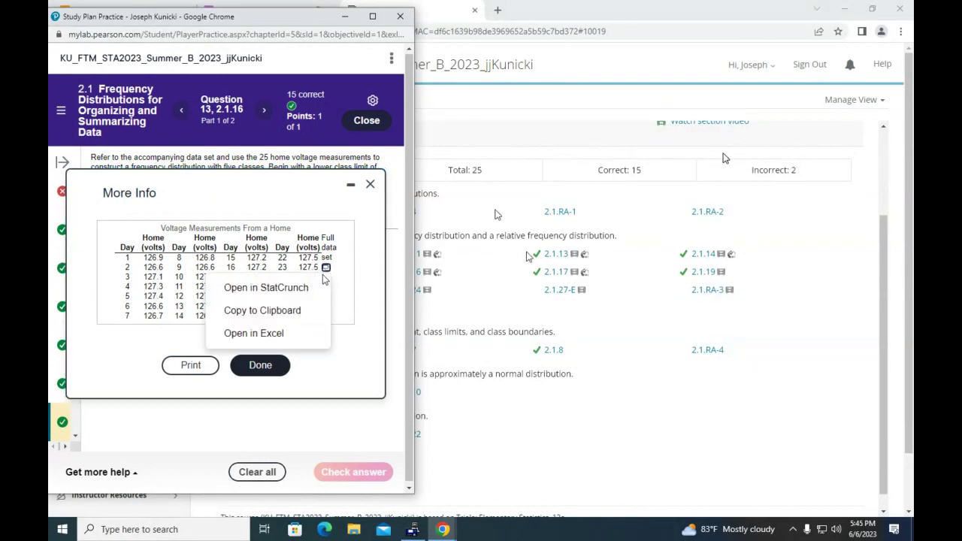
{"action": "left_click", "coordinate": [315, 286]}
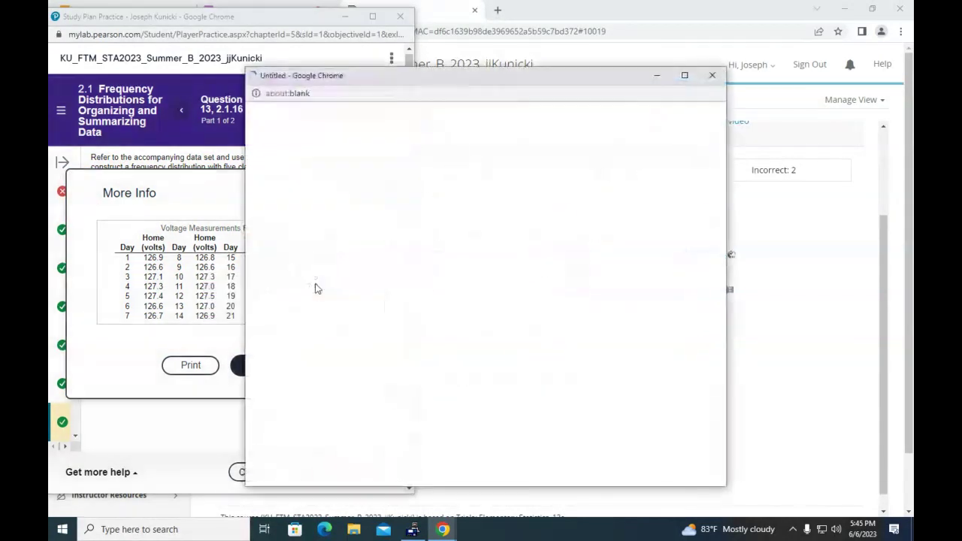
{"action": "left_click", "coordinate": [199, 194]}
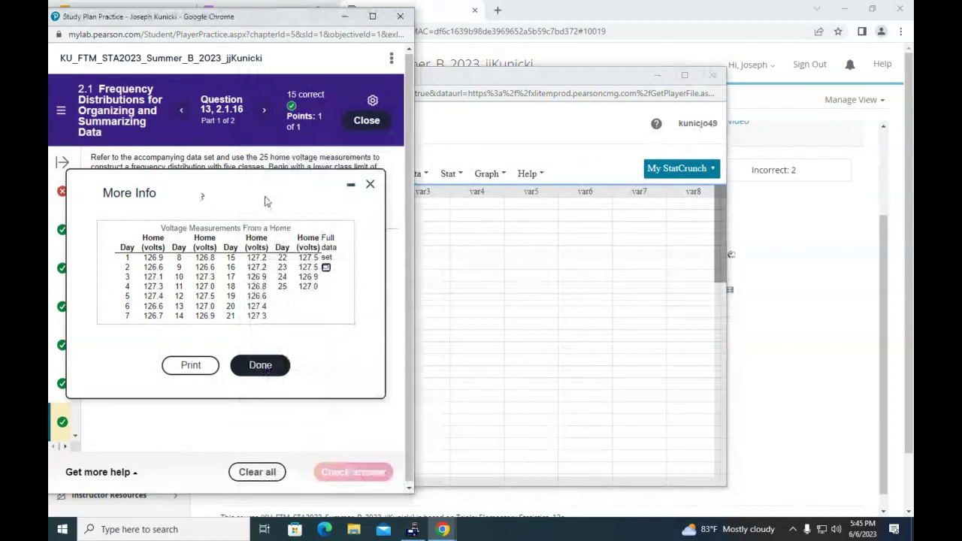
{"action": "left_click", "coordinate": [370, 187]}
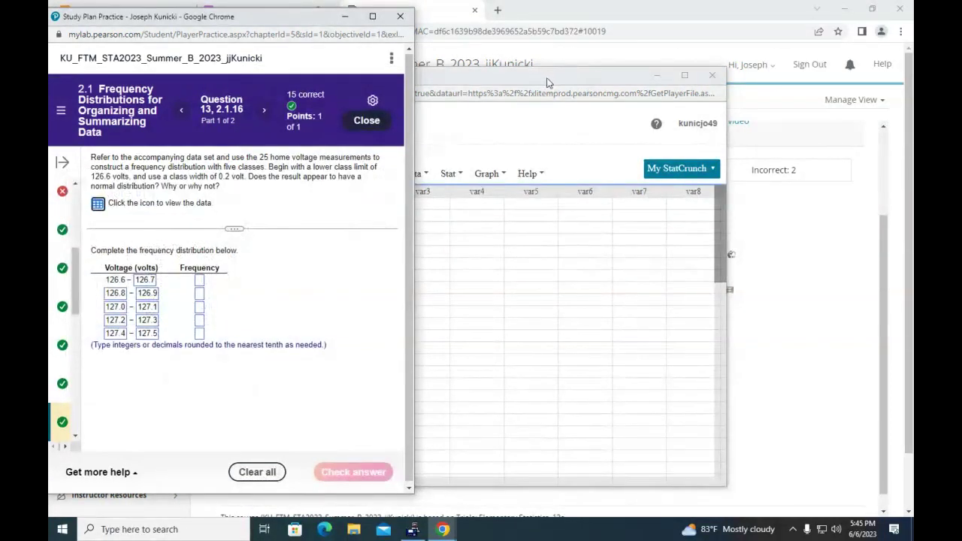
{"action": "left_click_drag", "start_coordinate": [546, 81], "coordinate": [728, 17]}
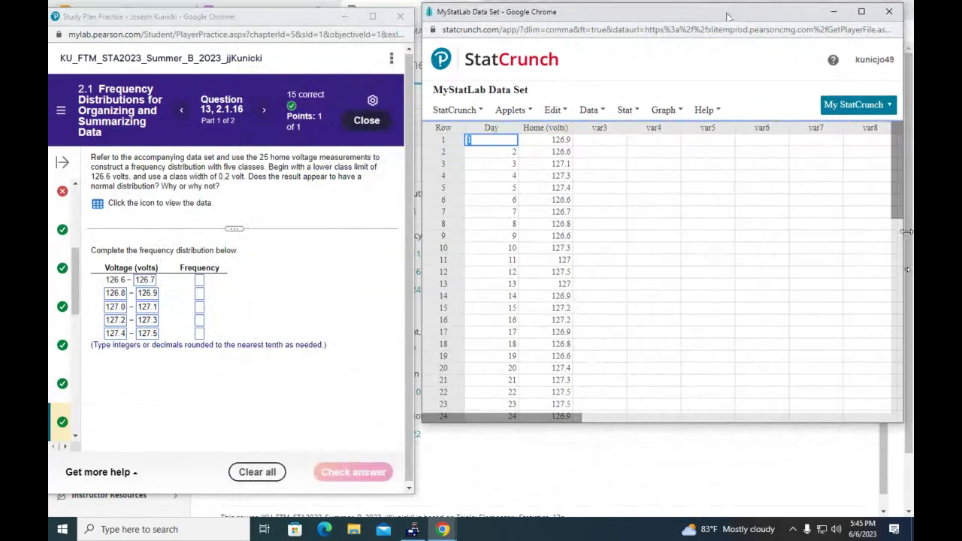
{"action": "left_click_drag", "start_coordinate": [898, 212], "coordinate": [905, 258]}
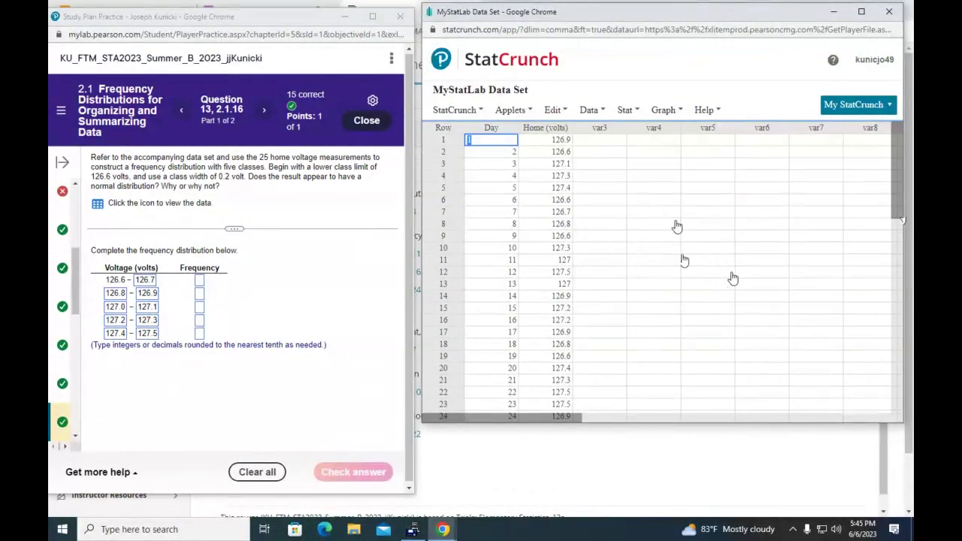
Step: Start a histogram in StatCrunch using the Home (volts) column
{"action": "left_click", "coordinate": [666, 110]}
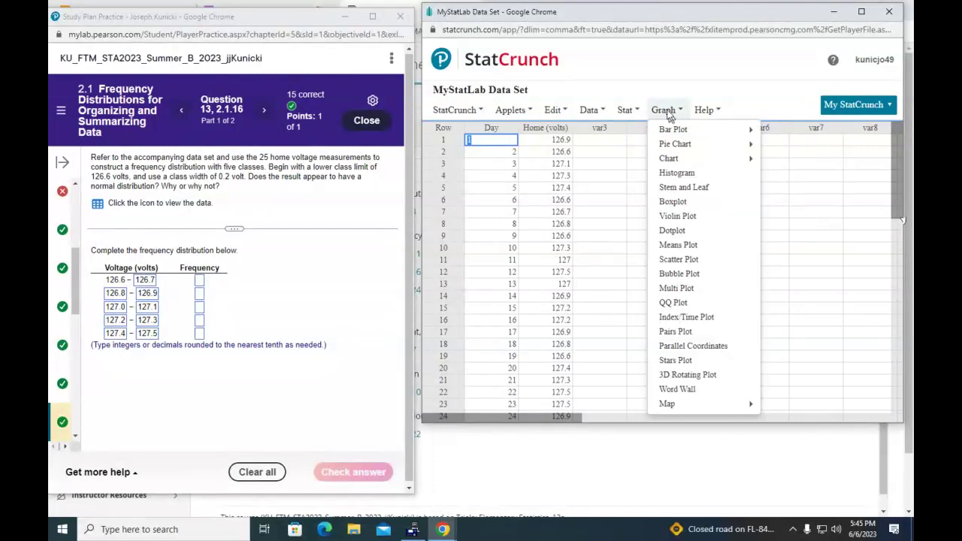
{"action": "left_click", "coordinate": [677, 173]}
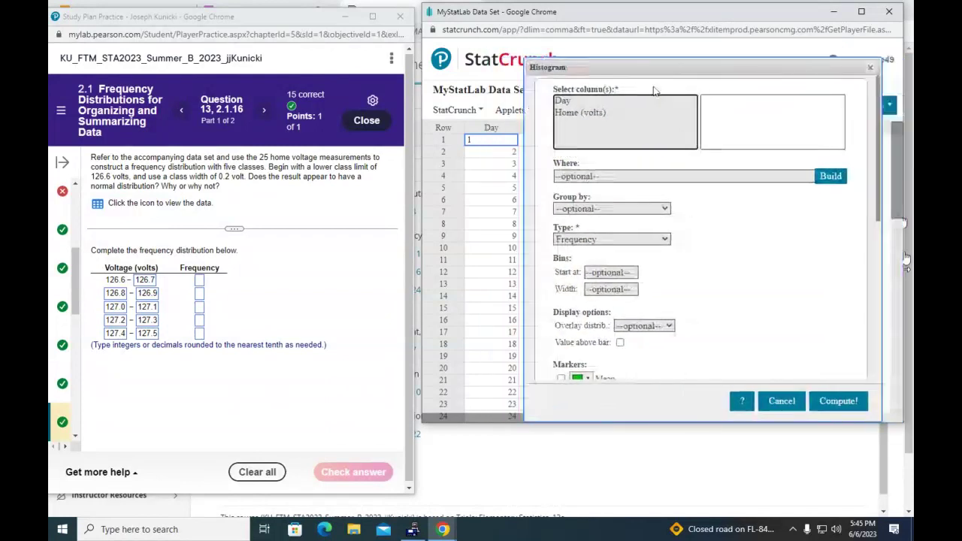
{"action": "left_click", "coordinate": [561, 101]}
{"action": "left_click", "coordinate": [566, 112]}
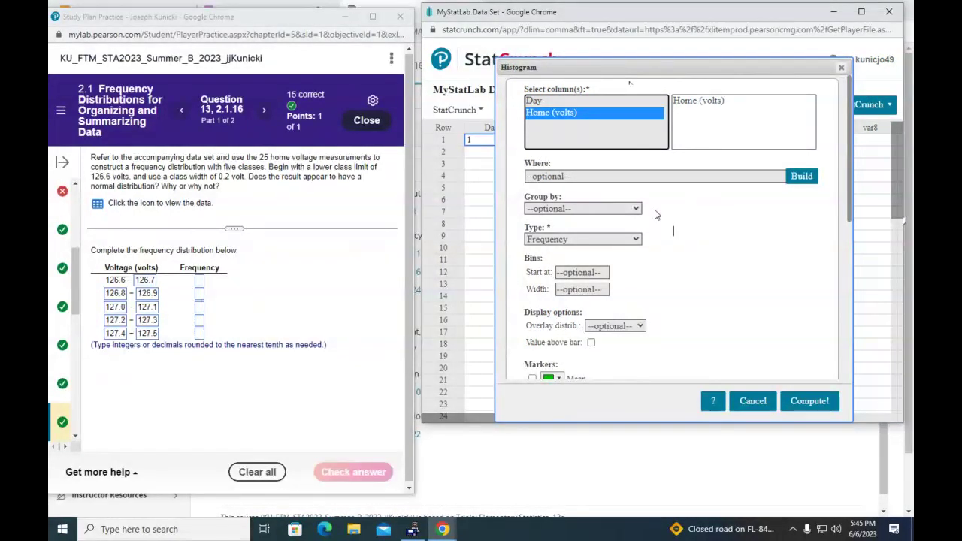
Step: Set the histogram bins to start at 126.55 with a width of 0.2, and compute the graph
{"action": "left_click", "coordinate": [599, 272]}
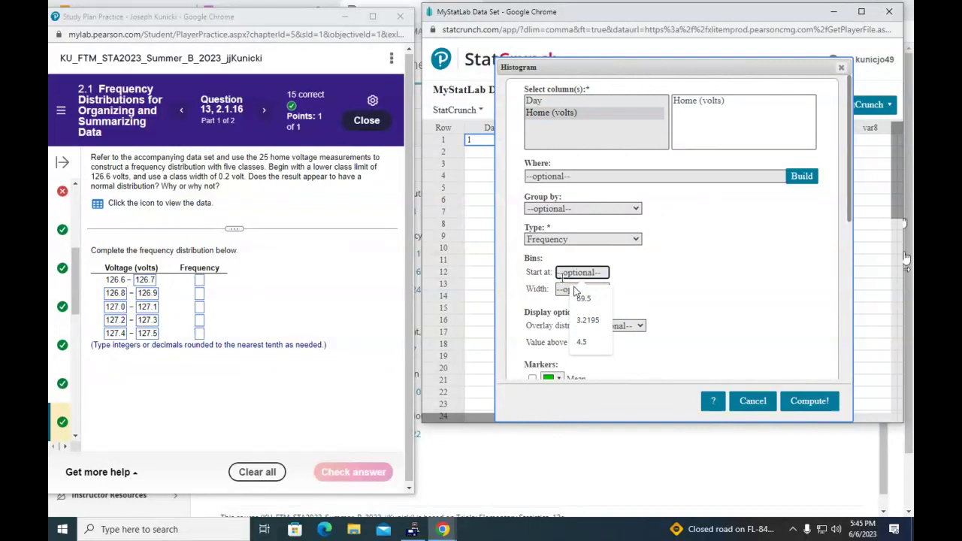
{"action": "type", "text": "1"}
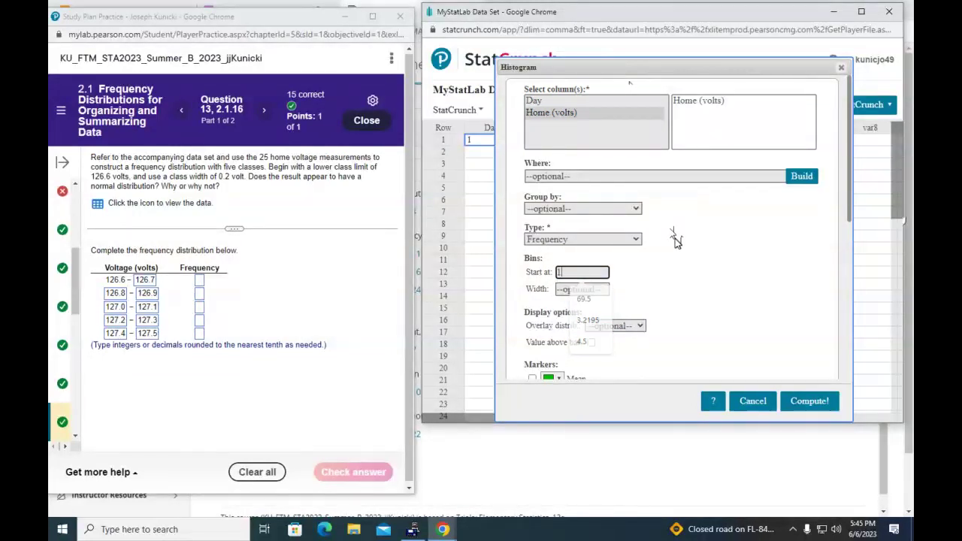
{"action": "type", "text": "26.6"}
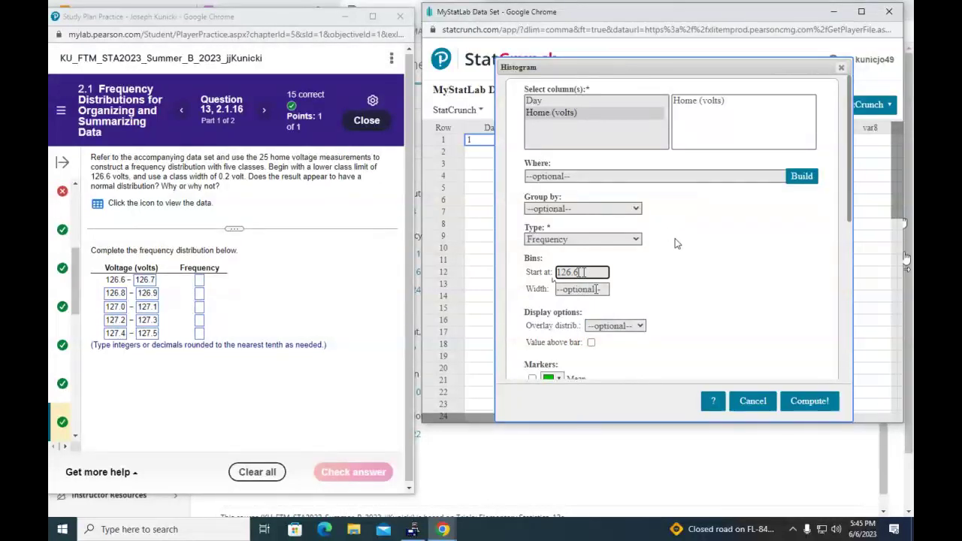
{"action": "key", "text": "BackSpace"}
{"action": "type", "text": "55"}
{"action": "left_click", "coordinate": [584, 291]}
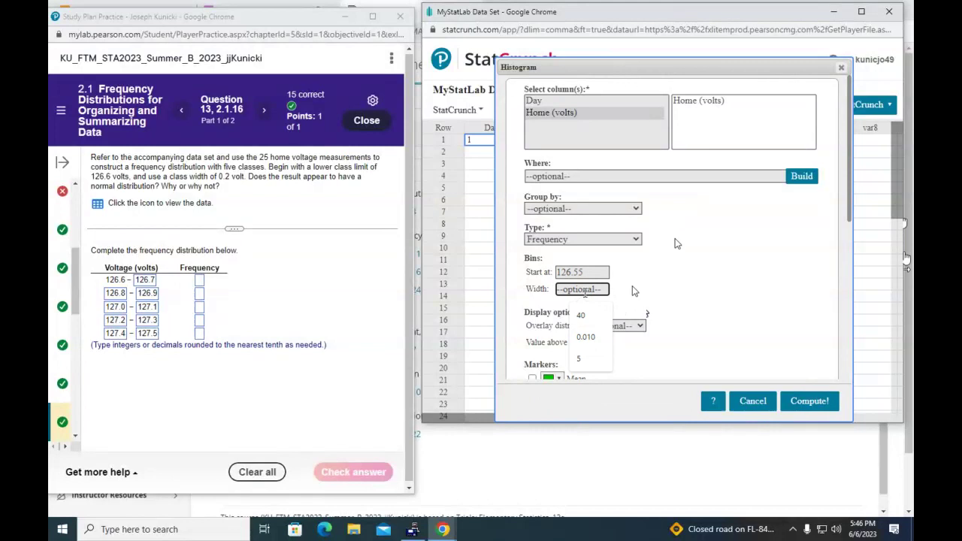
{"action": "type", "text": "0."}
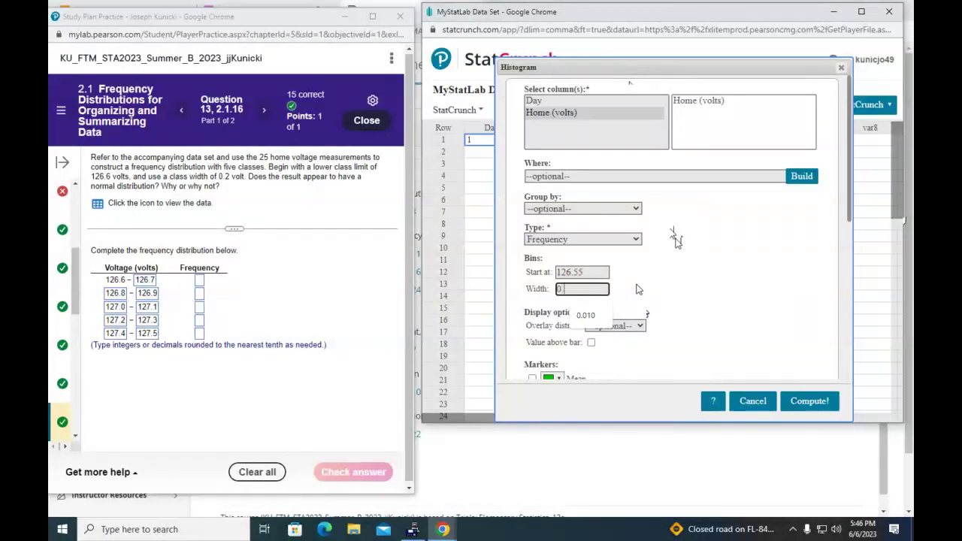
{"action": "type", "text": "2"}
{"action": "left_click", "coordinate": [810, 402]}
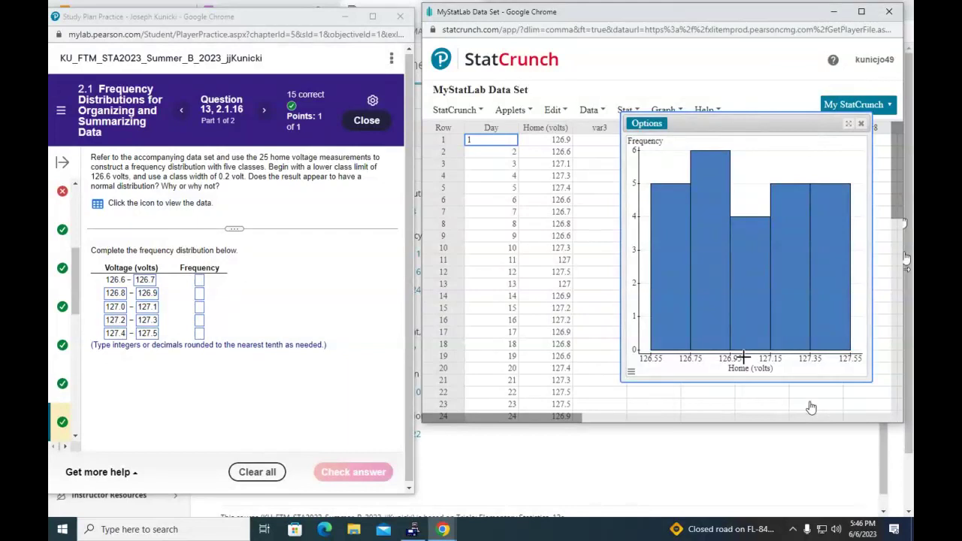
Step: Inspect the histogram bars and enter frequencies 5 for the 126.6-126.7 class and 6 for the 126.8-126.9 class
{"action": "mouse_move", "coordinate": [736, 333]}
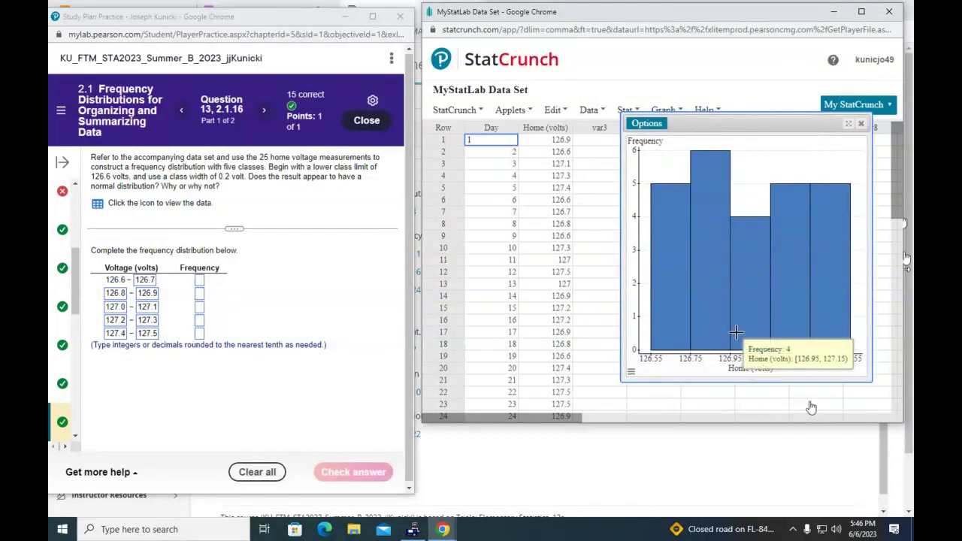
{"action": "mouse_move", "coordinate": [671, 197]}
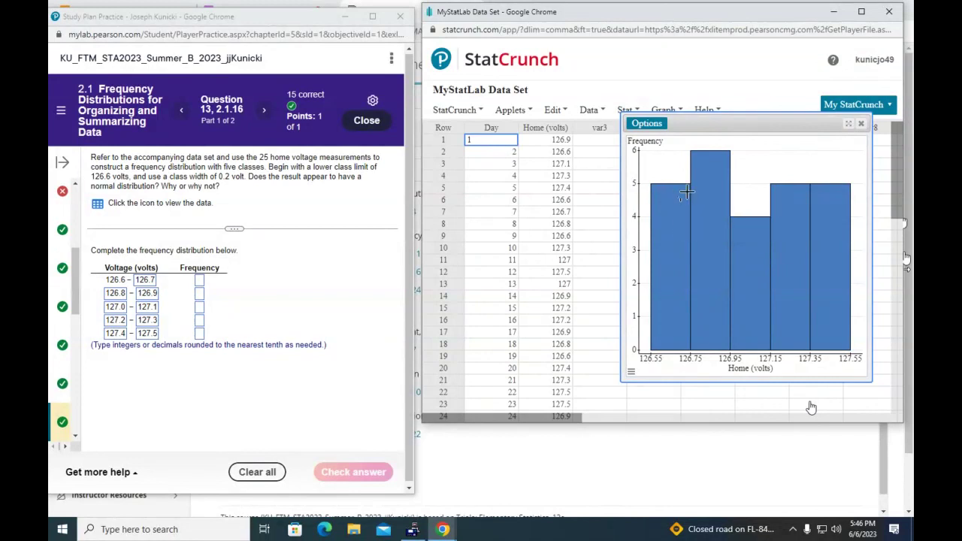
{"action": "mouse_move", "coordinate": [743, 237]}
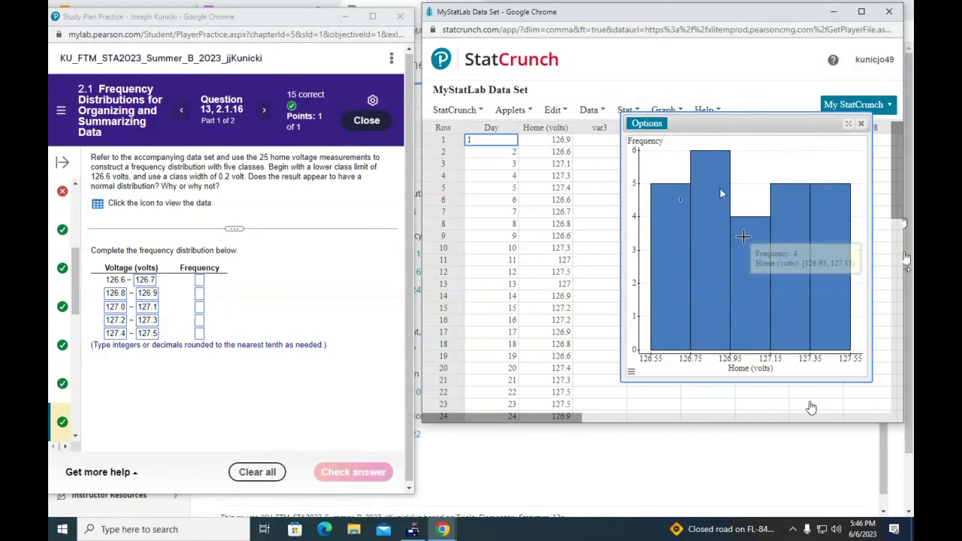
{"action": "left_click", "coordinate": [783, 201]}
{"action": "left_click", "coordinate": [825, 194], "text": "ctrl"}
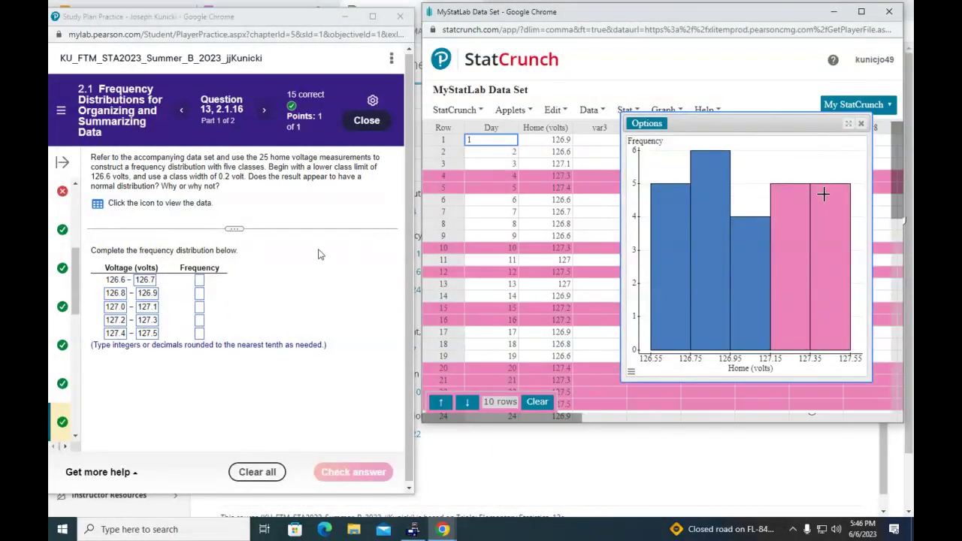
{"action": "left_click", "coordinate": [199, 279]}
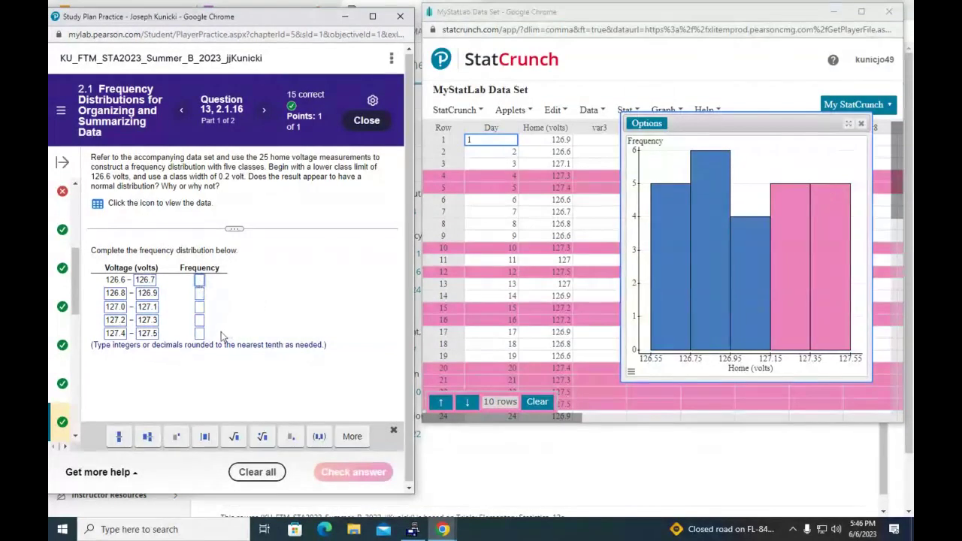
{"action": "type", "text": "5"}
{"action": "left_click", "coordinate": [200, 296]}
{"action": "type", "text": "6"}
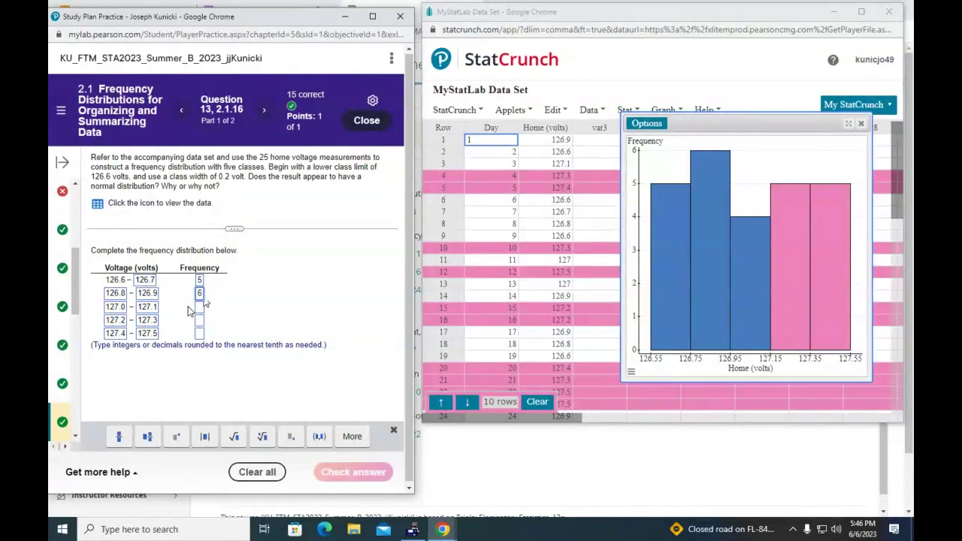
Step: Enter frequency 4 for the 127.0-127.1 class and 5 for both the 127.2-127.3 and 127.4-127.5 classes
{"action": "type", "text": "45"}
{"action": "key", "text": "BackSpace"}
{"action": "key", "text": "BackSpace"}
{"action": "key", "text": "Tab"}
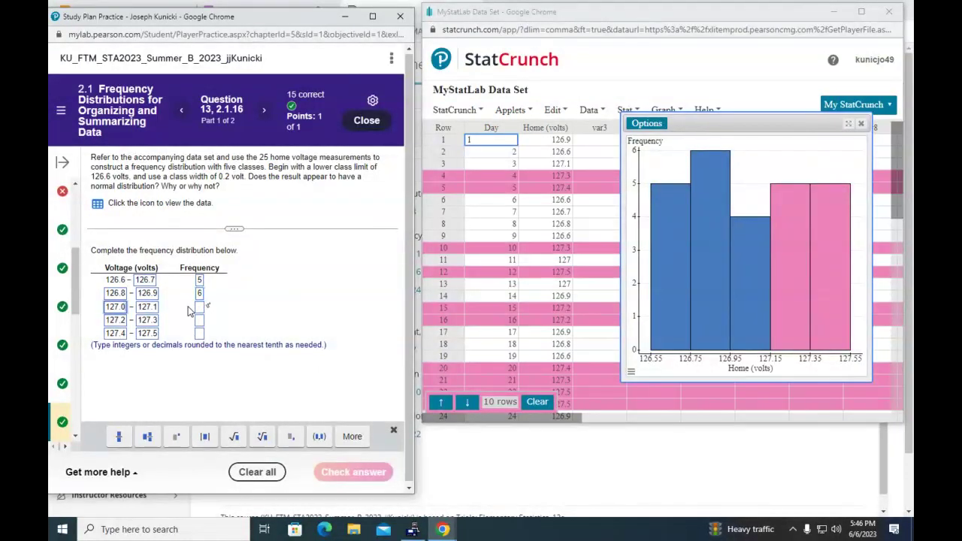
{"action": "key", "text": "Tab"}
{"action": "key", "text": "Tab"}
{"action": "type", "text": "4"}
{"action": "key", "text": "Tab"}
{"action": "type", "text": "5"}
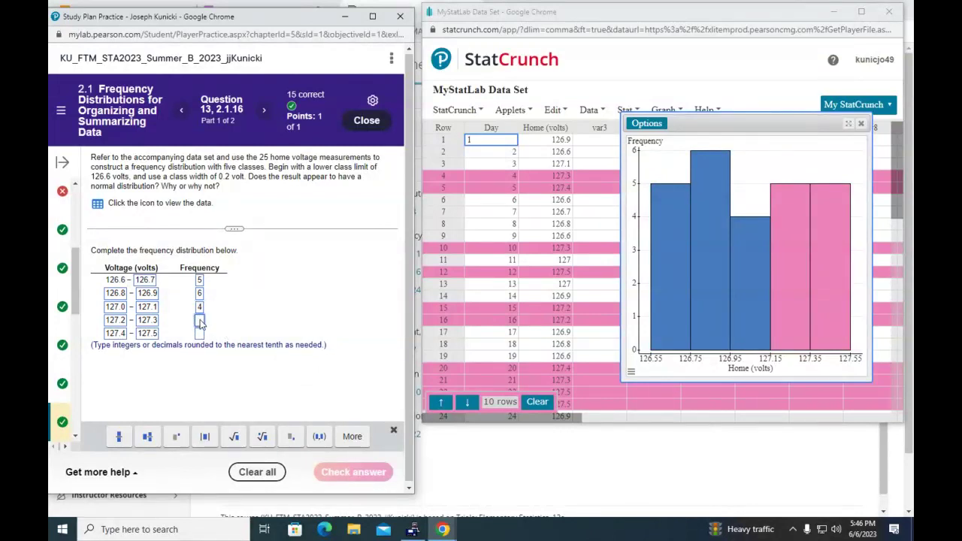
{"action": "left_click", "coordinate": [199, 334]}
{"action": "type", "text": "5"}
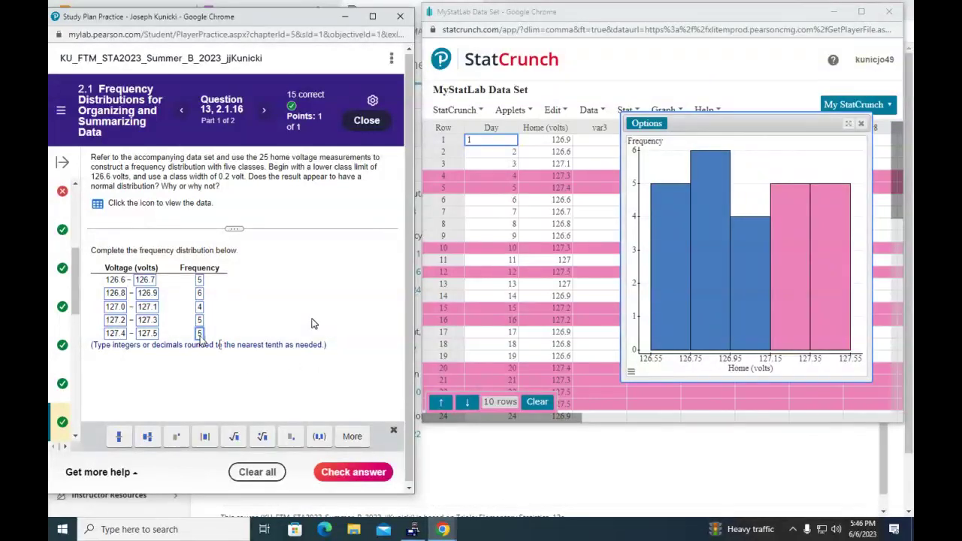
Step: Submit the completed voltage frequency table for checking and continue to part 2 of the exercise
{"action": "left_click", "coordinate": [373, 470]}
{"action": "left_click", "coordinate": [246, 312]}
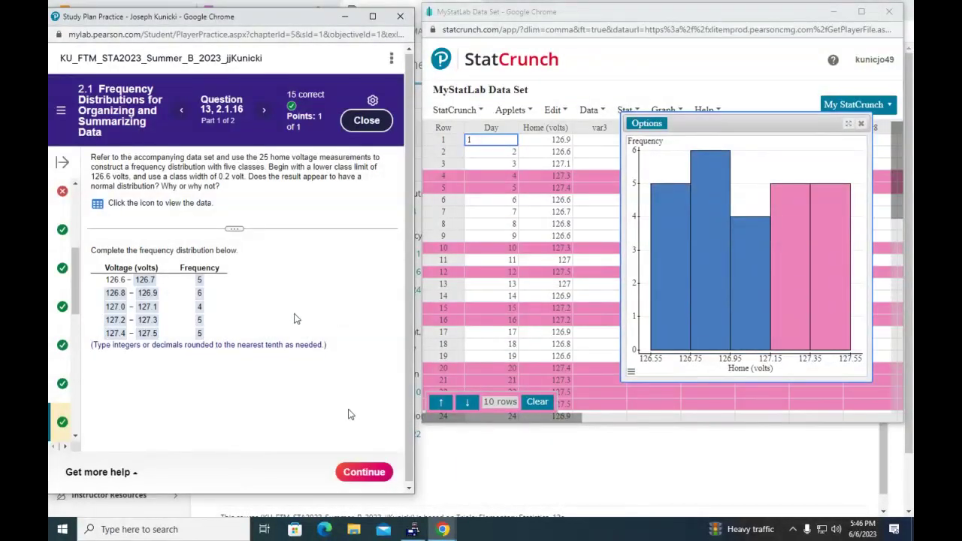
{"action": "left_click", "coordinate": [365, 471]}
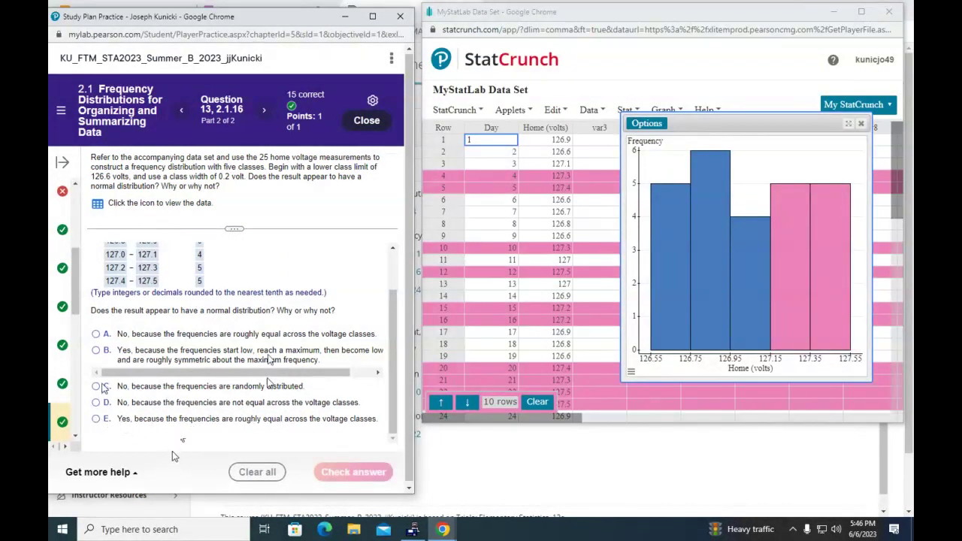
Step: Answer part 2 with "No, because the frequencies are roughly equal across the voltage classes", check it, and close the StatCrunch data window
{"action": "left_click", "coordinate": [98, 334]}
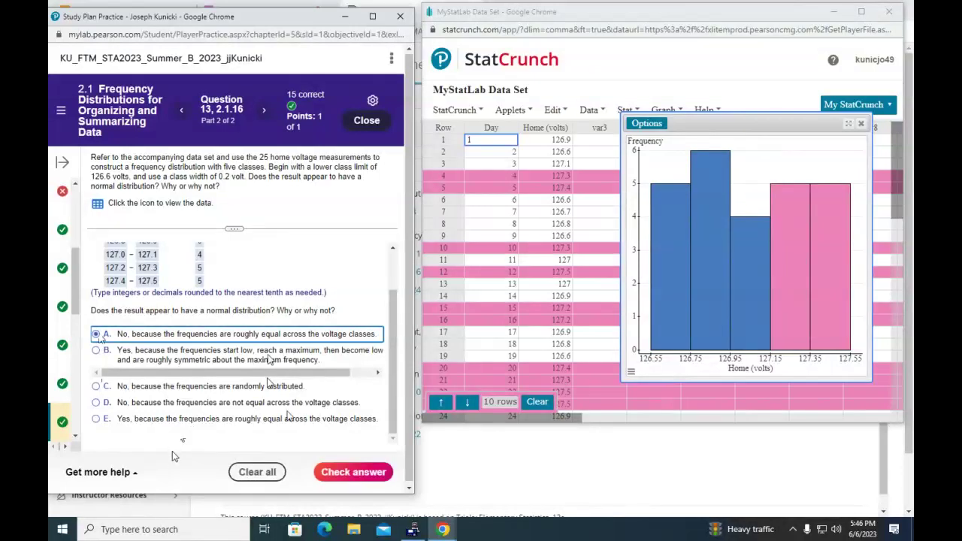
{"action": "left_click", "coordinate": [359, 474]}
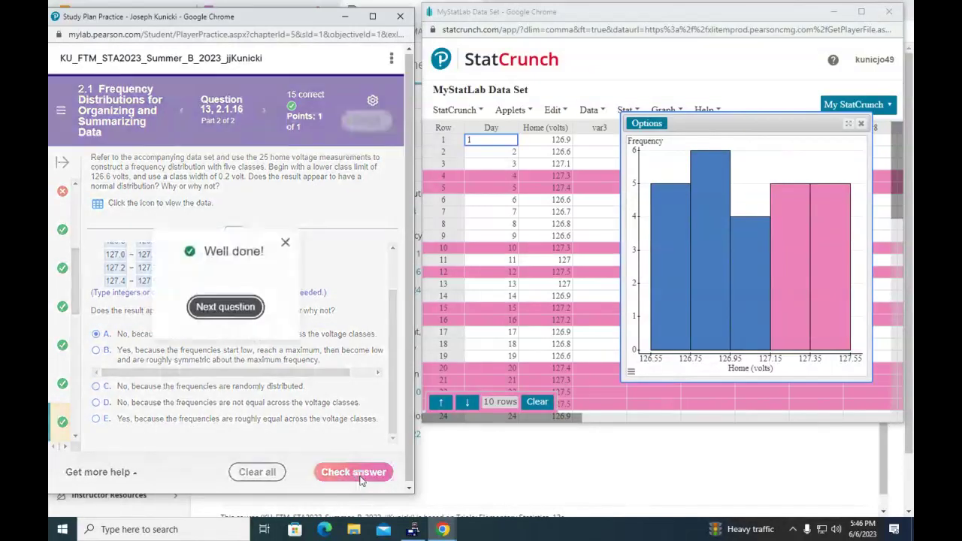
{"action": "left_click", "coordinate": [285, 242]}
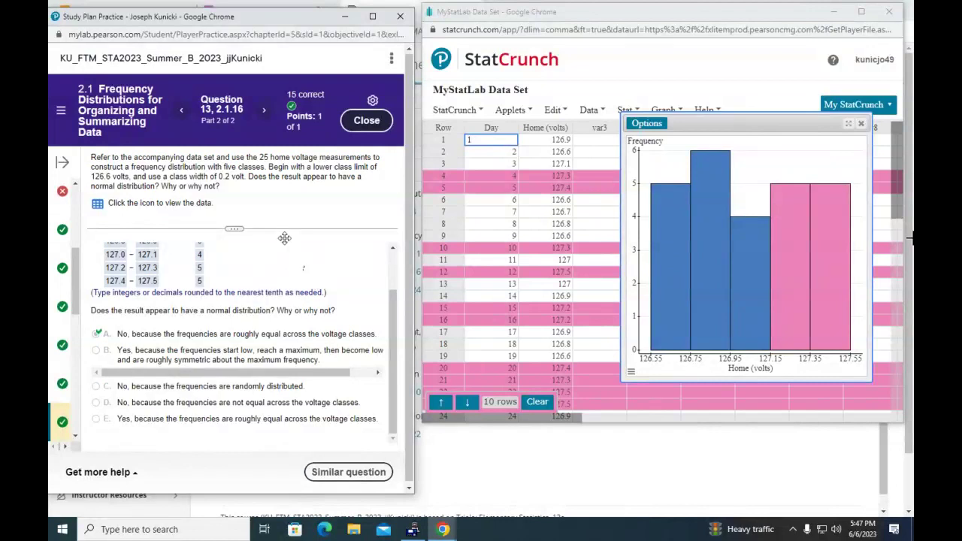
{"action": "left_click", "coordinate": [890, 12]}
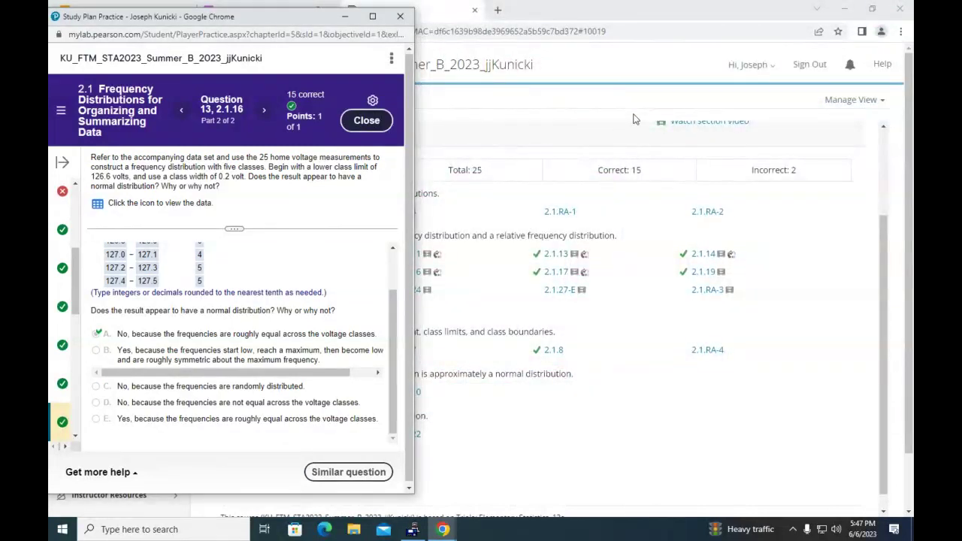
Step: Go on to question 2.1.19 and open its cigarette tar frequency distributions in StatCrunch, closing the data pop-up
{"action": "left_click", "coordinate": [264, 110]}
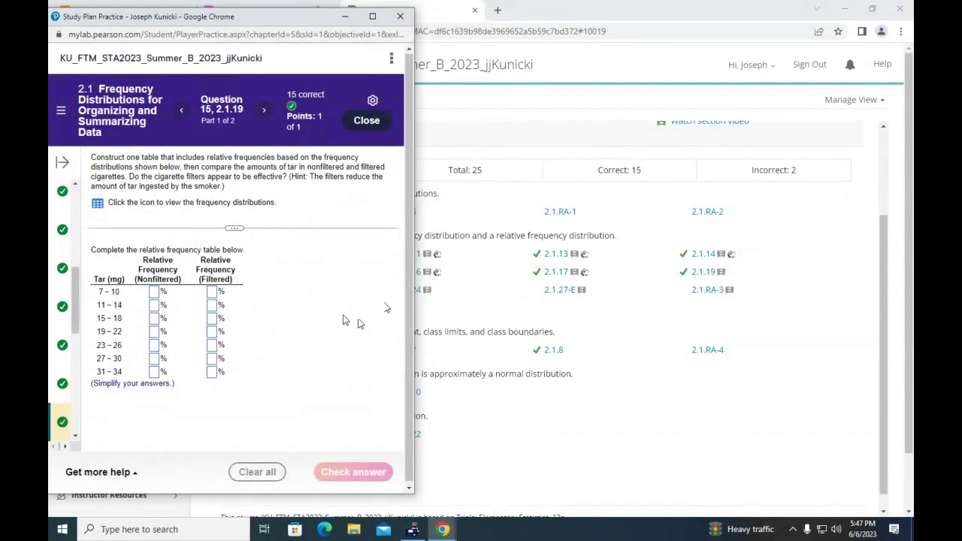
{"action": "left_click", "coordinate": [97, 203]}
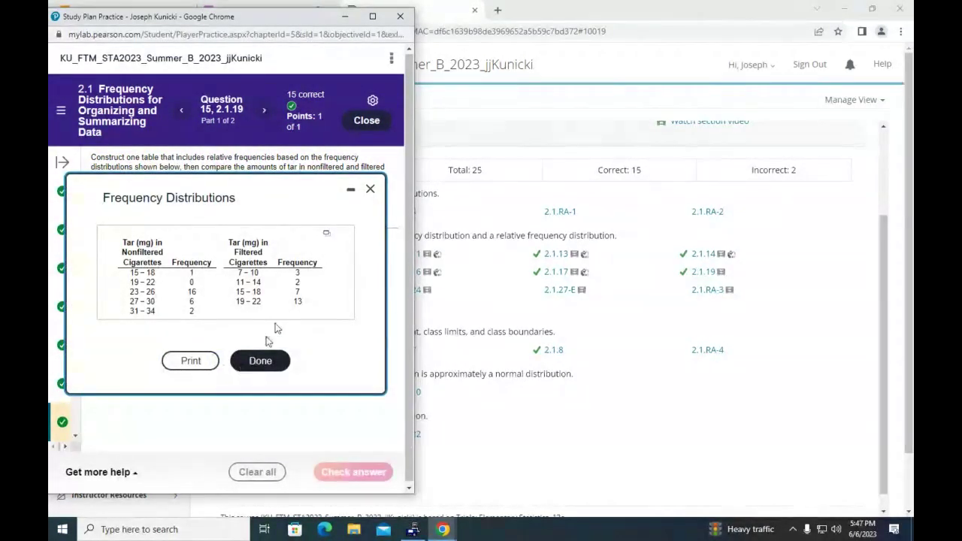
{"action": "left_click", "coordinate": [328, 235]}
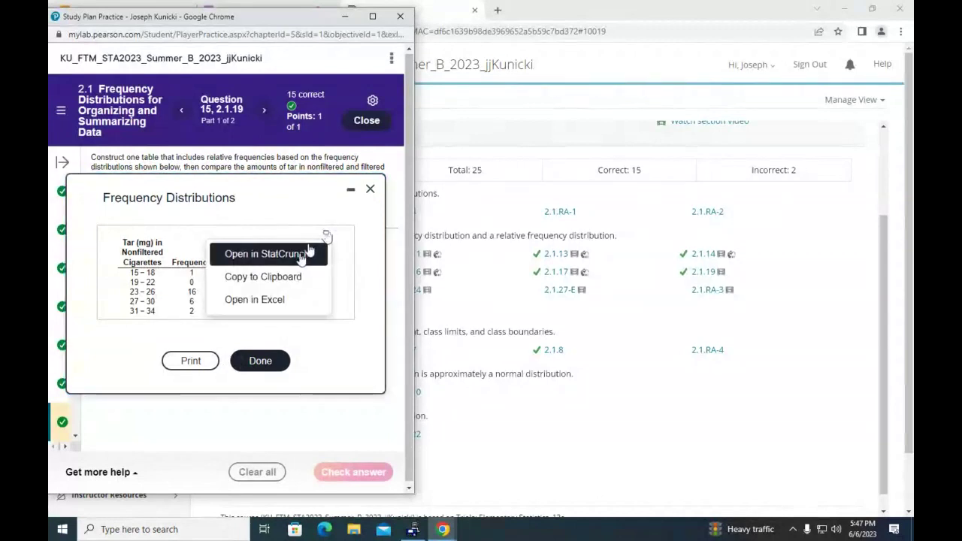
{"action": "left_click", "coordinate": [304, 255]}
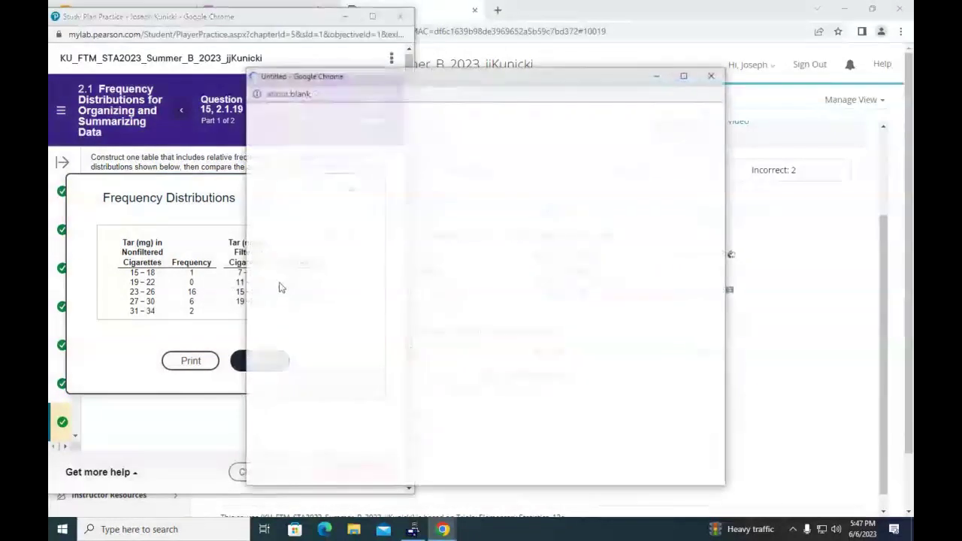
{"action": "left_click", "coordinate": [224, 362]}
{"action": "left_click", "coordinate": [253, 360]}
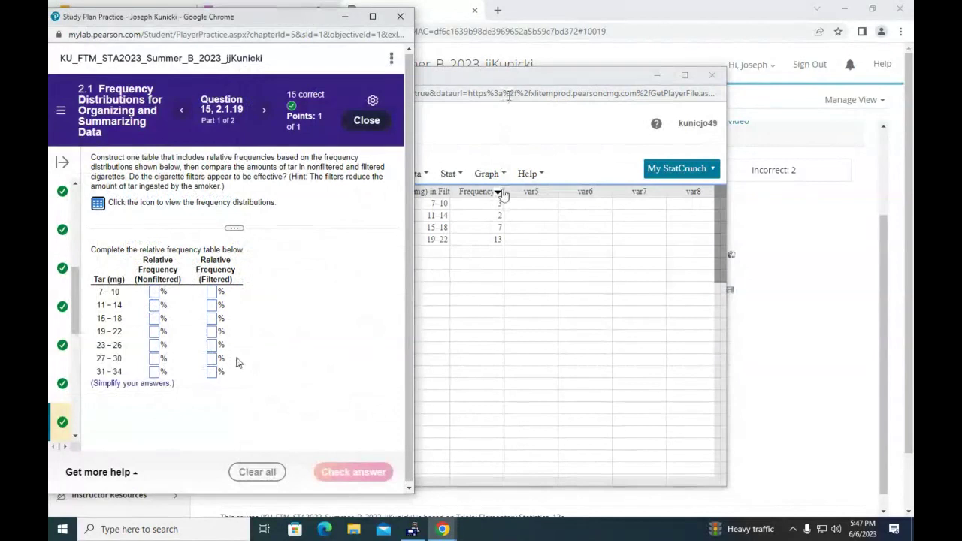
Step: Place the StatCrunch window beside the exercise and widen both Tar (mg) columns to fit their full headings
{"action": "left_click_drag", "start_coordinate": [525, 75], "coordinate": [698, 14]}
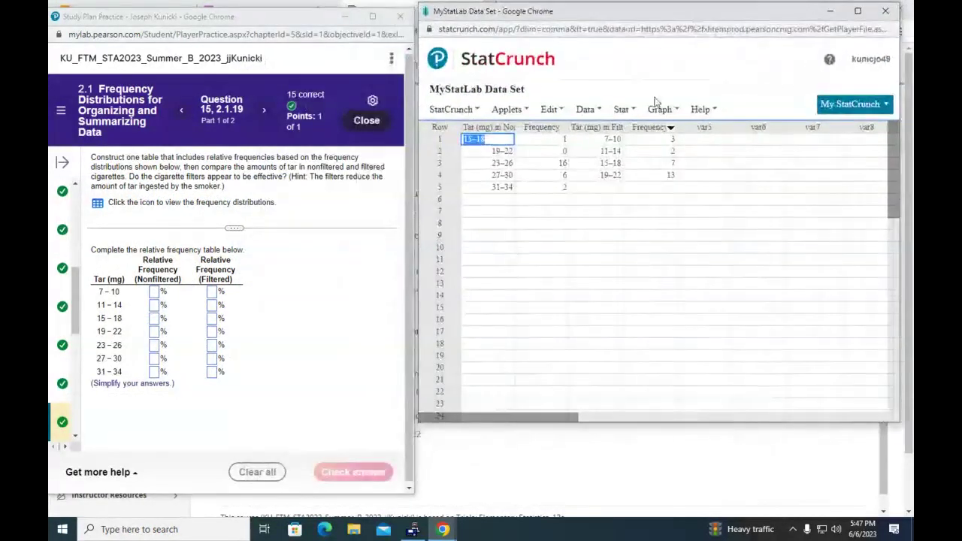
{"action": "left_click", "coordinate": [659, 107]}
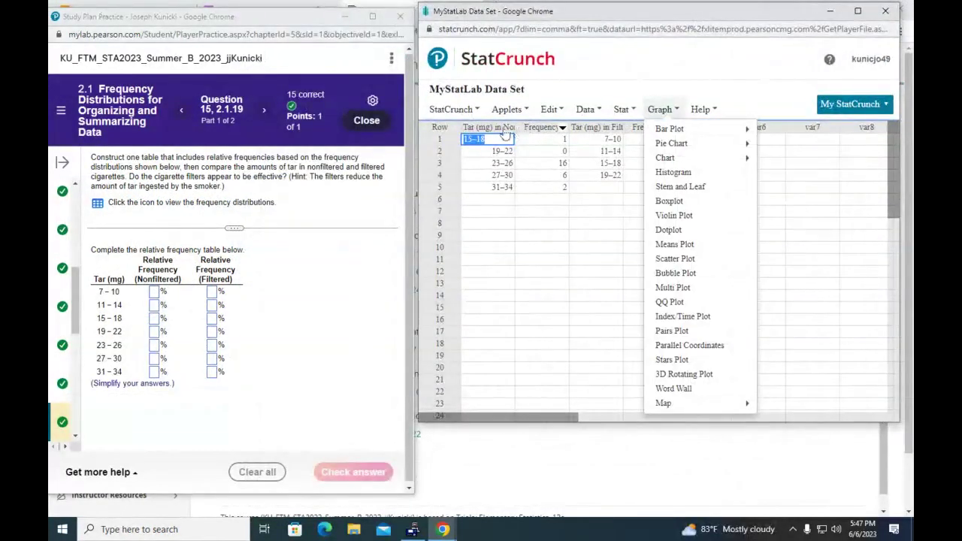
{"action": "left_click_drag", "start_coordinate": [515, 127], "coordinate": [568, 123]}
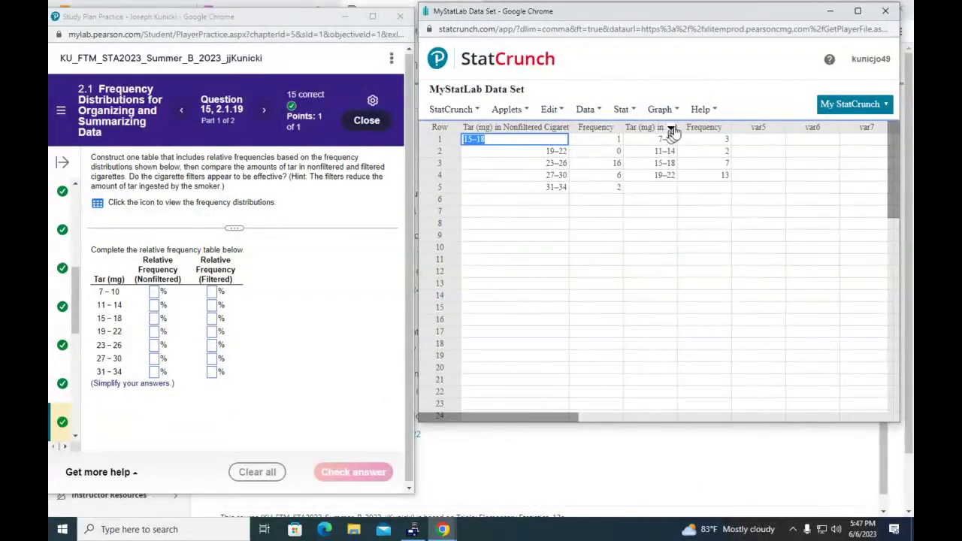
{"action": "left_click_drag", "start_coordinate": [677, 128], "coordinate": [734, 130]}
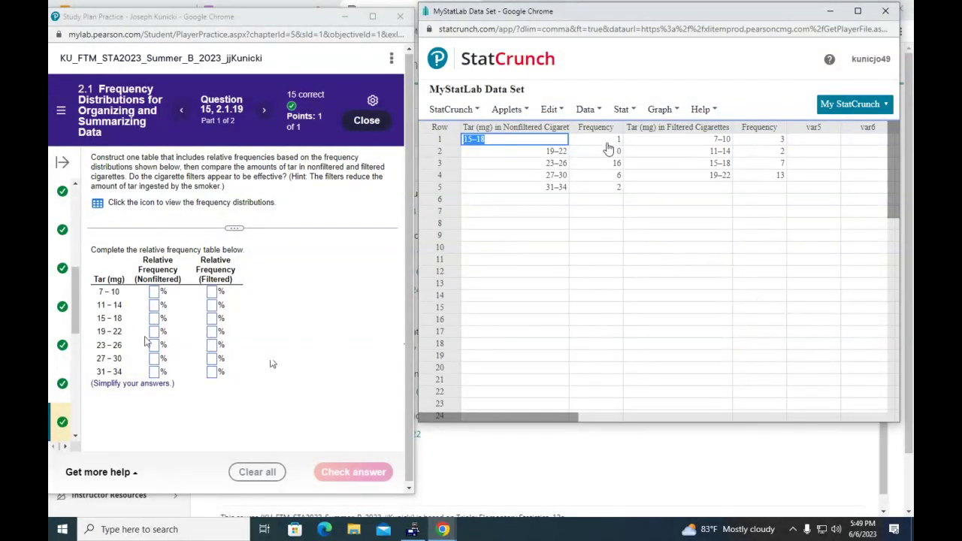
Step: Enter nonfiltered relative frequencies 4, 0, 64, 24 and 8 percent for the classes 15–18 through 31–34
{"action": "left_click", "coordinate": [155, 320]}
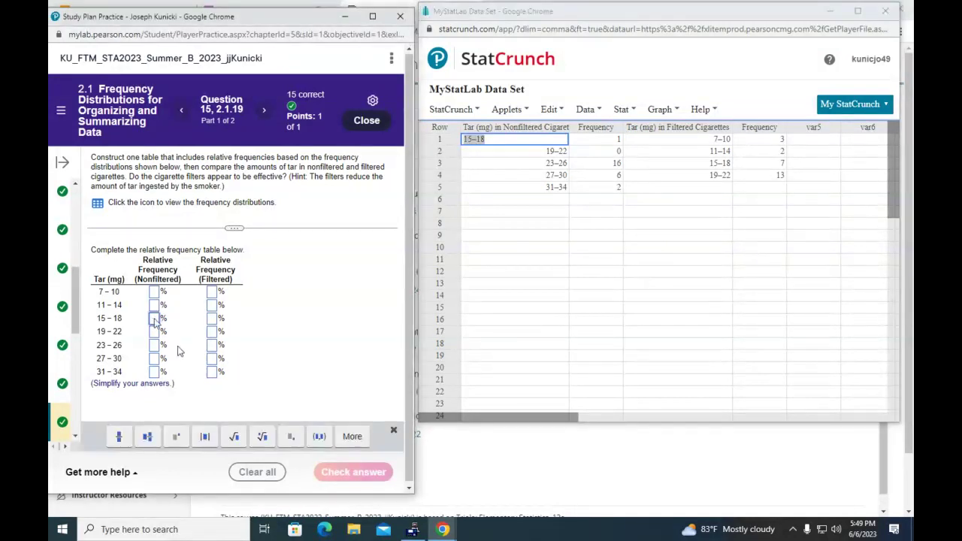
{"action": "type", "text": "4"}
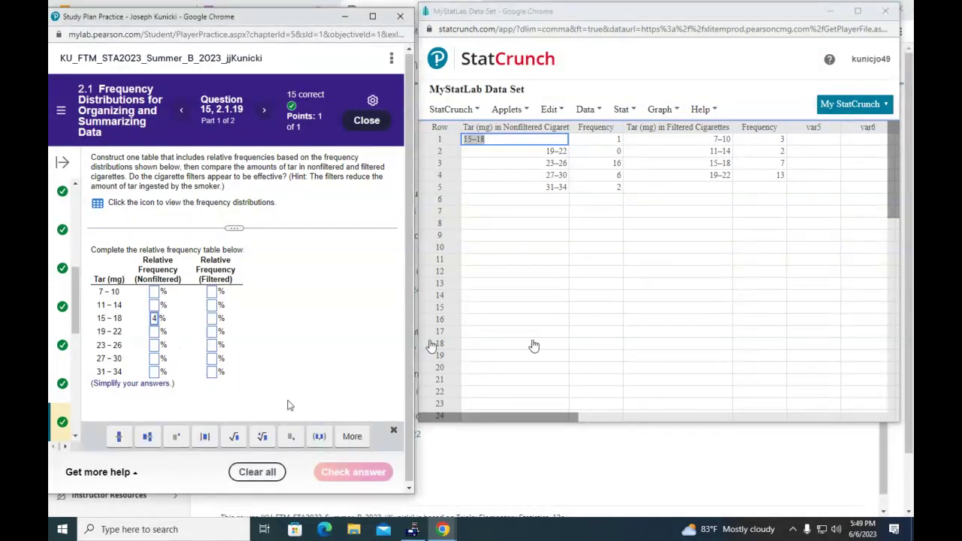
{"action": "left_click", "coordinate": [155, 331]}
{"action": "type", "text": "0"}
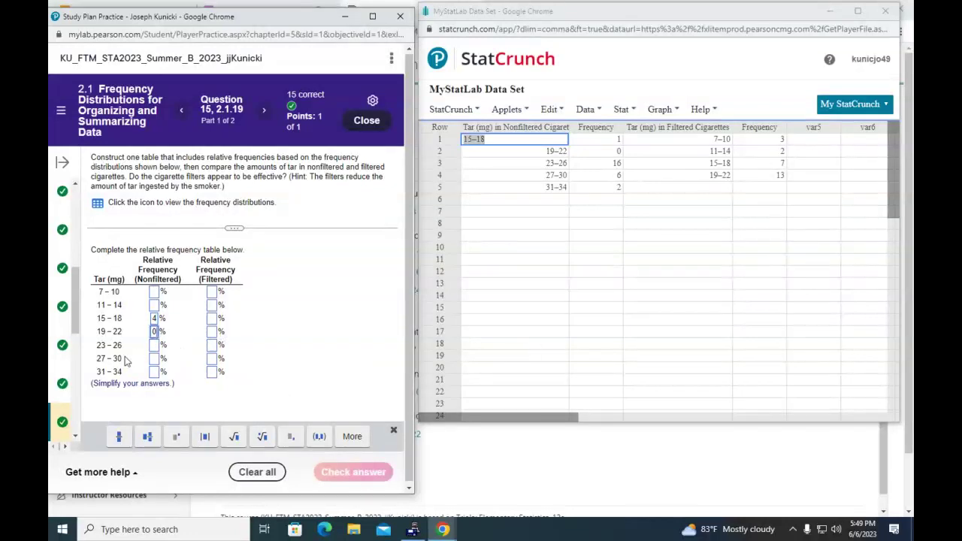
{"action": "left_click", "coordinate": [154, 345]}
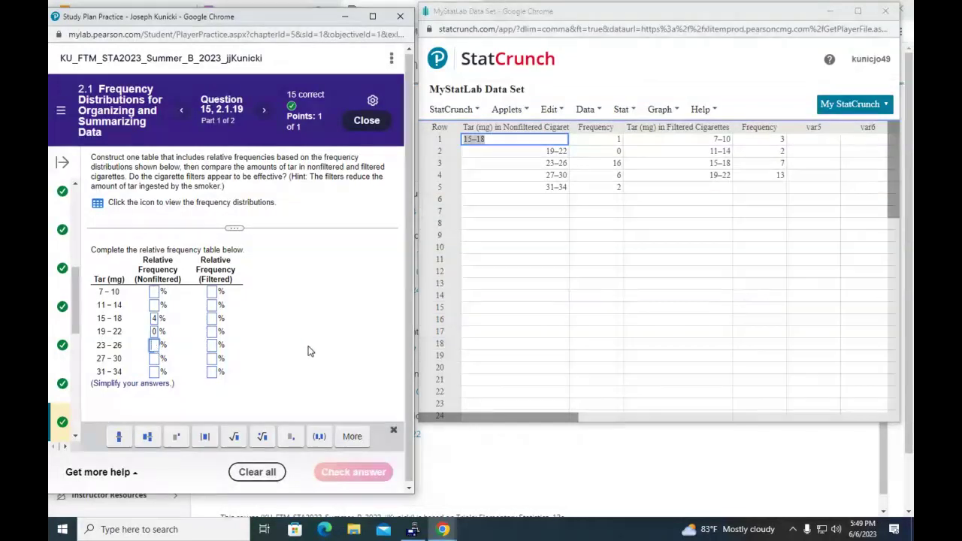
{"action": "type", "text": "64"}
{"action": "key", "text": "Tab"}
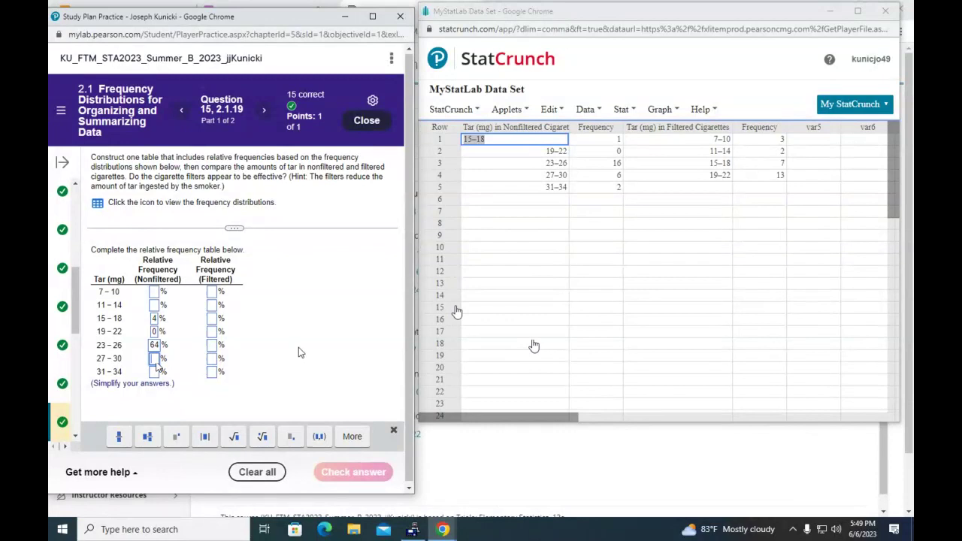
{"action": "type", "text": "24"}
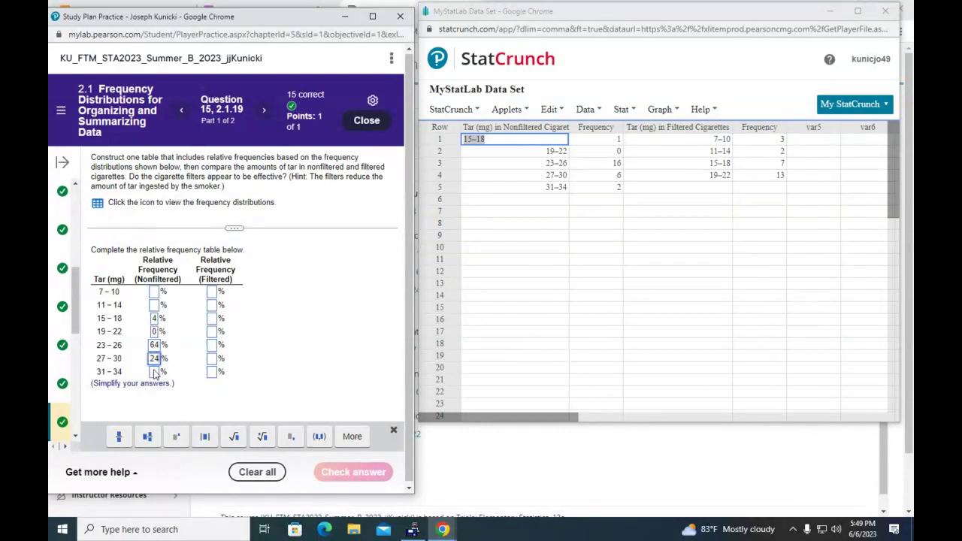
{"action": "left_click", "coordinate": [156, 372]}
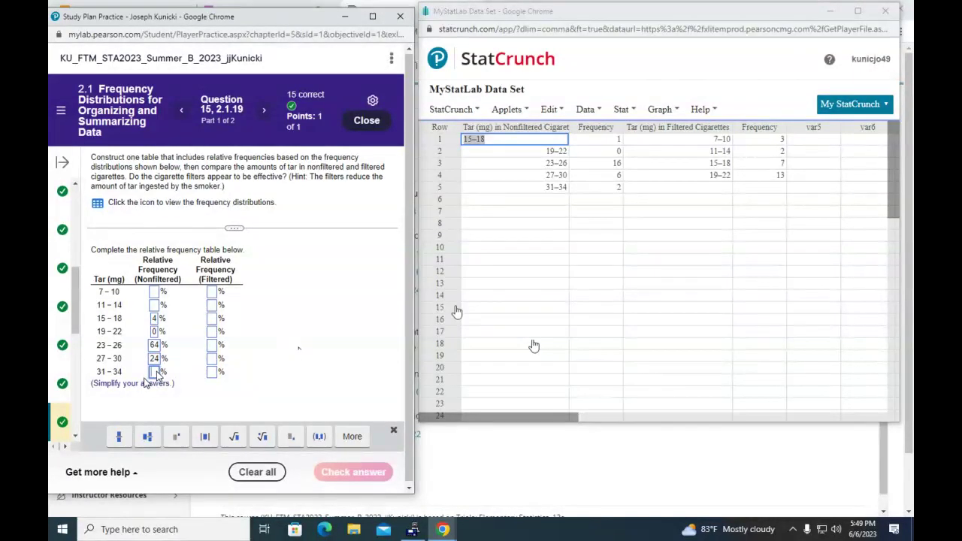
{"action": "type", "text": "8"}
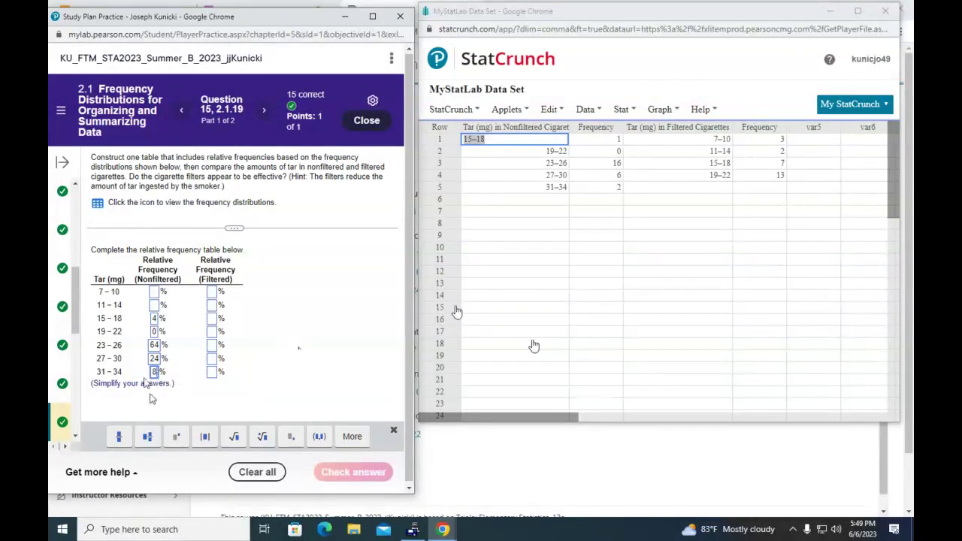
Step: Enter a nonfiltered relative frequency of 0 percent for both the 7–10 and 11–14 classes
{"action": "left_click", "coordinate": [160, 295]}
{"action": "type", "text": "0"}
{"action": "key", "text": "Tab"}
{"action": "type", "text": "0"}
Step: Enter filtered relative frequencies 12, 8, 28 and 52 percent for the classes 7–10 through 19–22
{"action": "left_click", "coordinate": [213, 292]}
{"action": "type", "text": "12"}
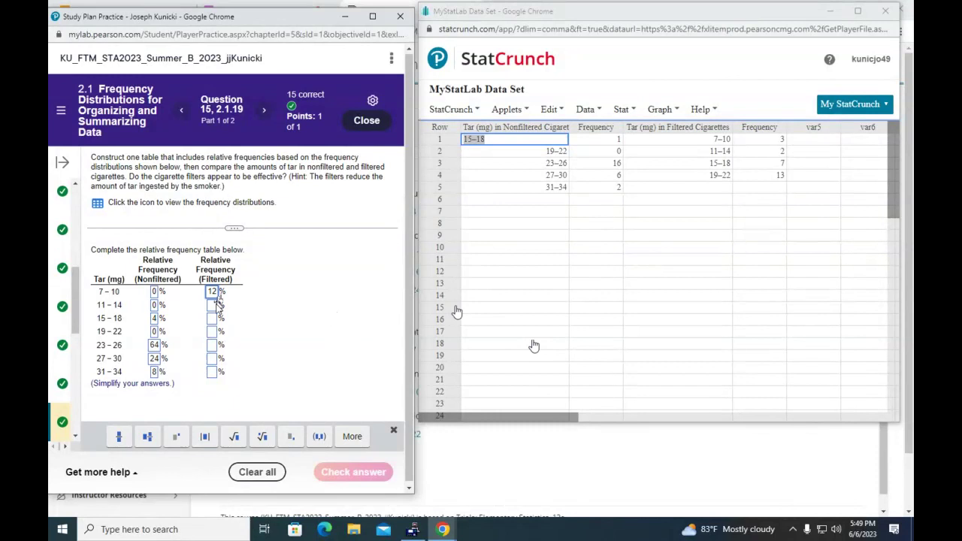
{"action": "left_click", "coordinate": [214, 304]}
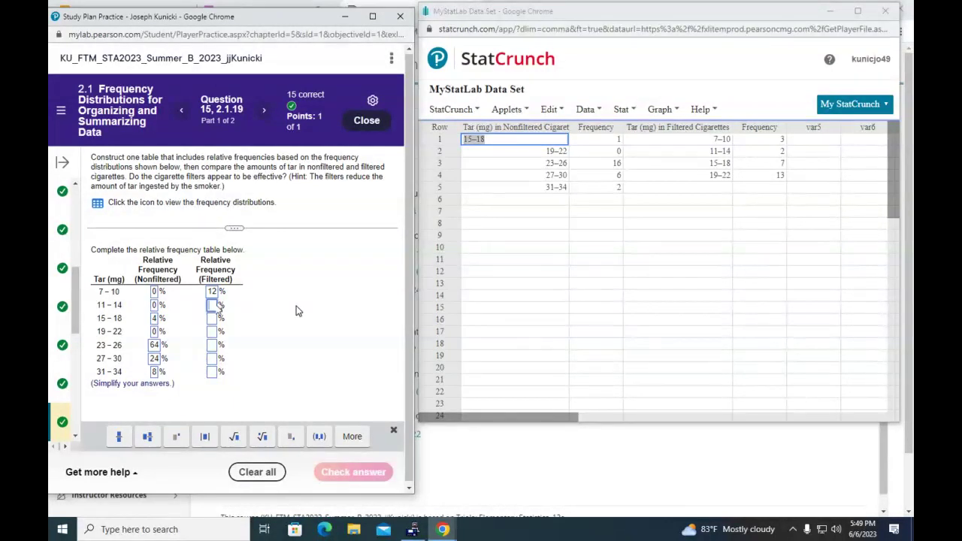
{"action": "type", "text": "8"}
{"action": "left_click", "coordinate": [211, 319]}
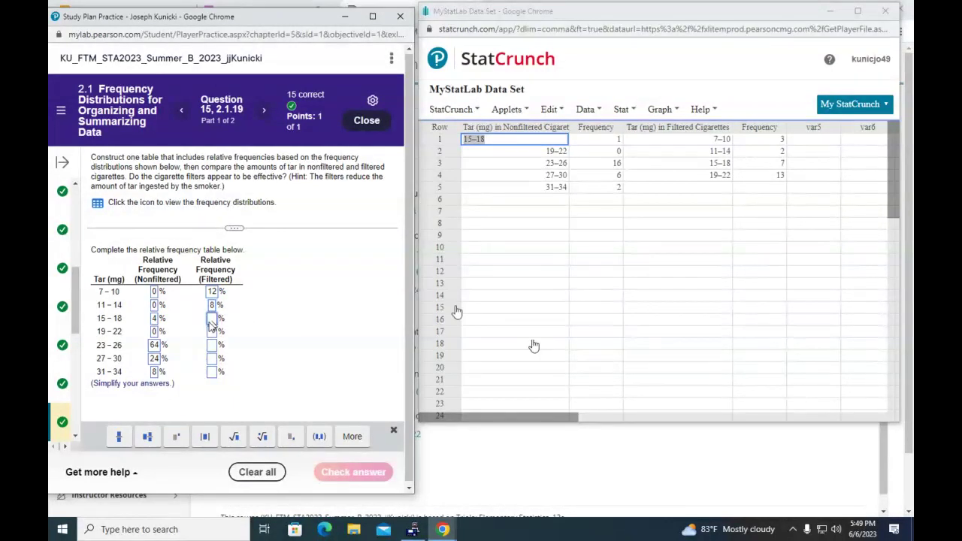
{"action": "type", "text": "28"}
{"action": "left_click", "coordinate": [212, 335]}
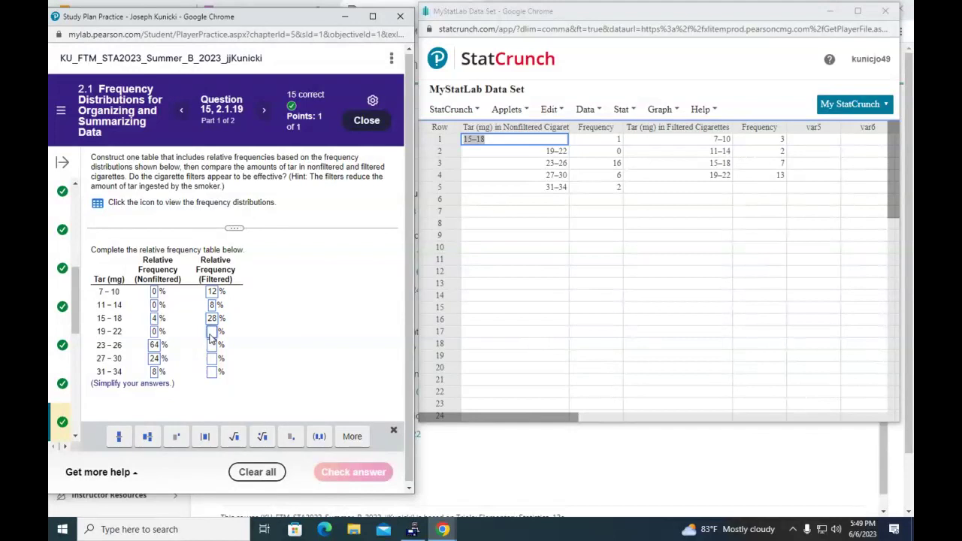
{"action": "type", "text": "52"}
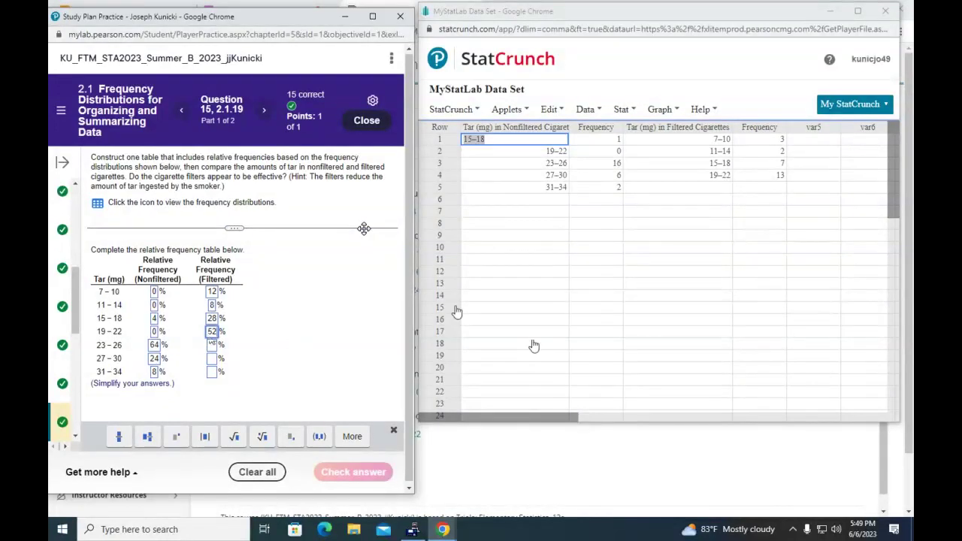
Step: Enter 0 percent for the filtered classes 23–26, 27–30 and 31–34, and submit the relative frequency table for checking
{"action": "left_click", "coordinate": [211, 346]}
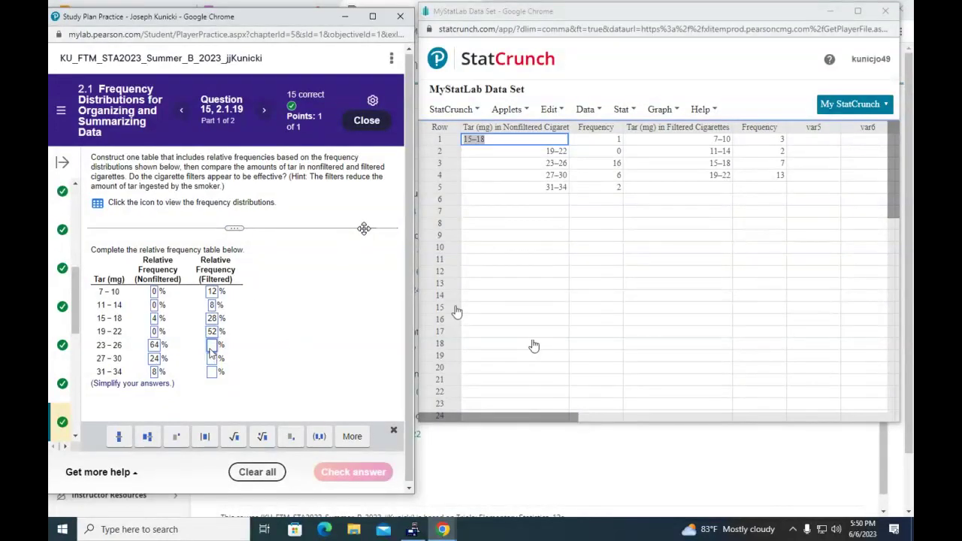
{"action": "type", "text": "0"}
{"action": "key", "text": "Tab"}
{"action": "type", "text": "0"}
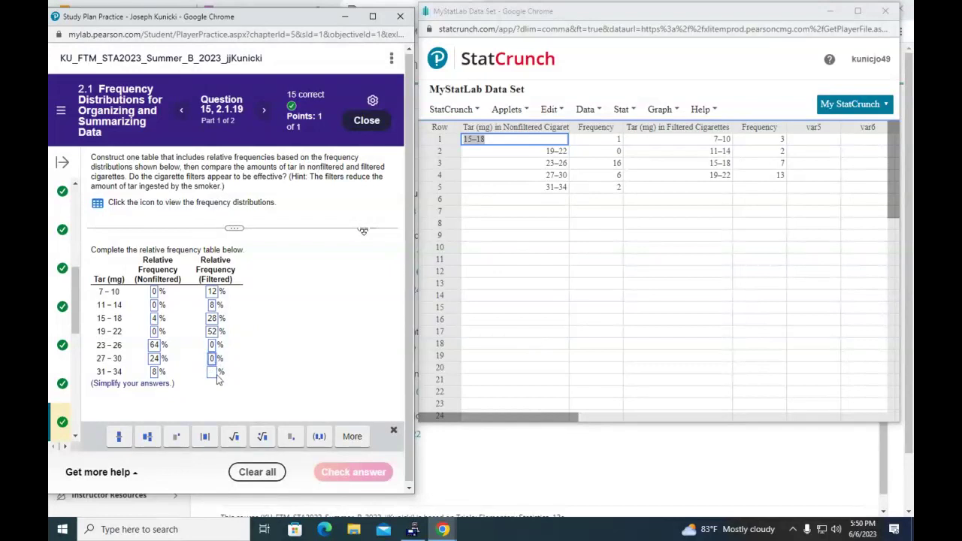
{"action": "left_click", "coordinate": [216, 373]}
{"action": "type", "text": "0"}
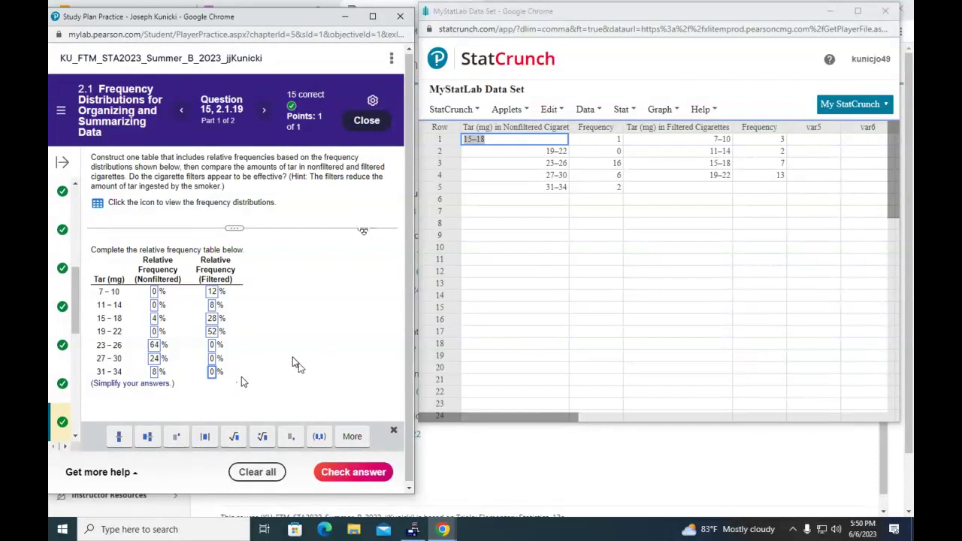
{"action": "left_click", "coordinate": [352, 474]}
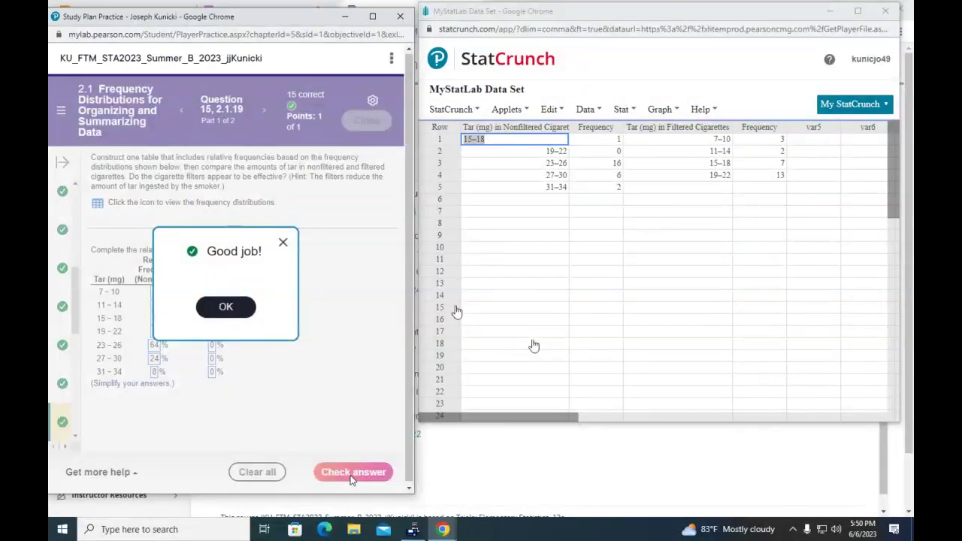
{"action": "left_click", "coordinate": [283, 242]}
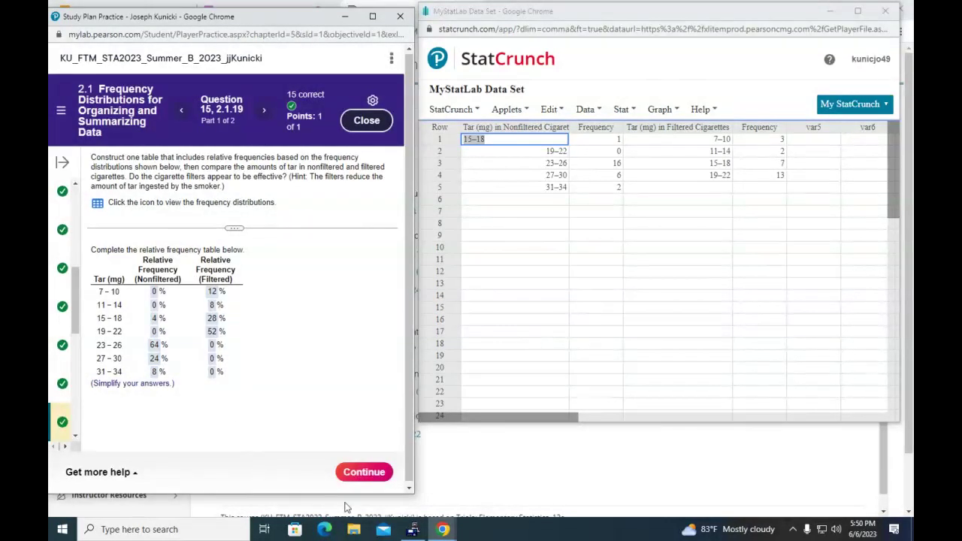
Step: Switch to the TI-83 calculator and compute 1/25 to verify the relative frequency of the nonfiltered 15–18 class
{"action": "left_click", "coordinate": [412, 530]}
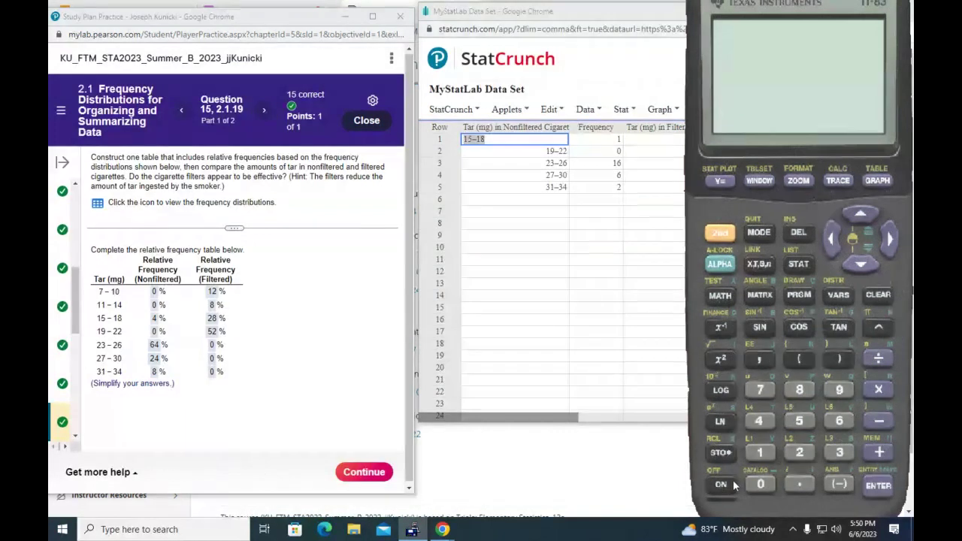
{"action": "left_click", "coordinate": [760, 452]}
{"action": "left_click", "coordinate": [874, 360]}
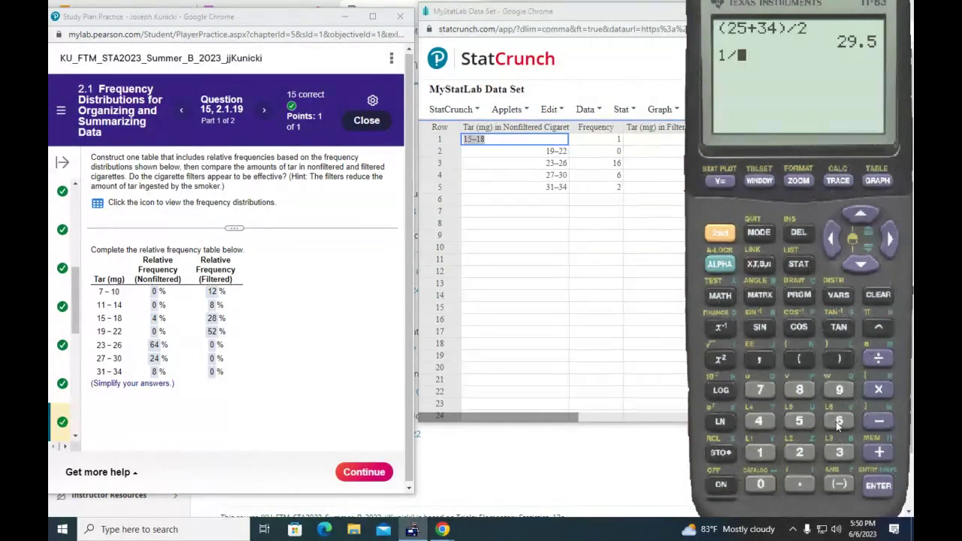
{"action": "left_click", "coordinate": [802, 452]}
{"action": "left_click", "coordinate": [802, 423]}
{"action": "left_click", "coordinate": [876, 485]}
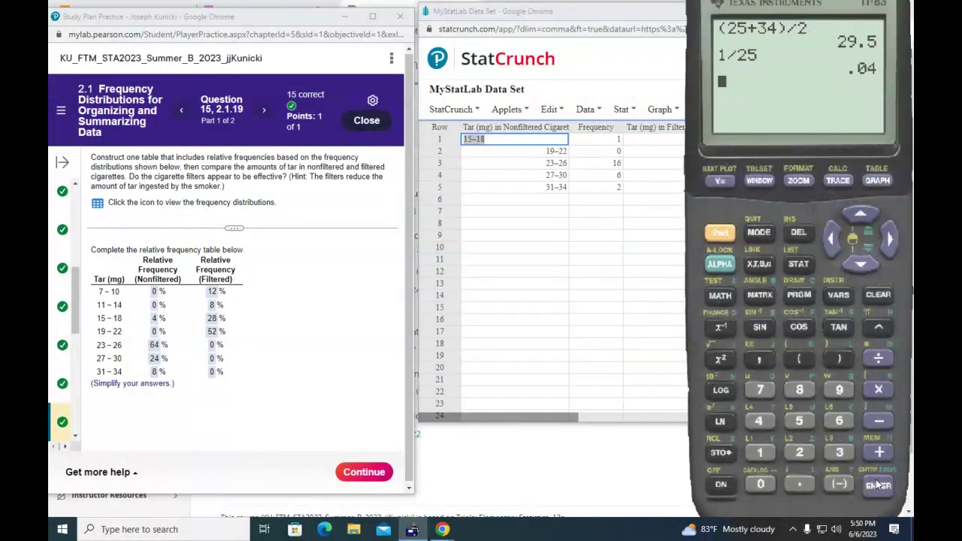
{"action": "left_click", "coordinate": [574, 483]}
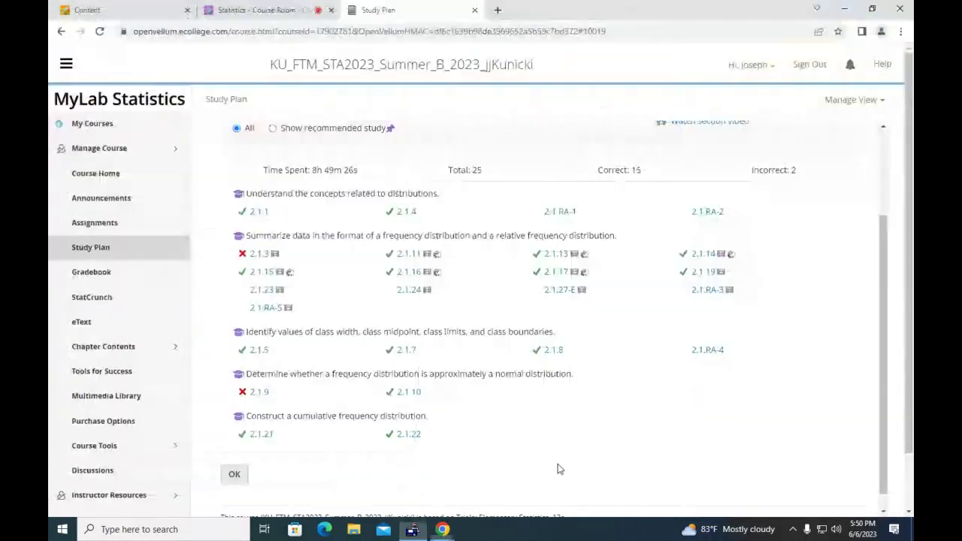
Step: Bring back the practice question 2.1.19 and StatCrunch data set windows, and continue to part 2 of the question
{"action": "mouse_move", "coordinate": [430, 538]}
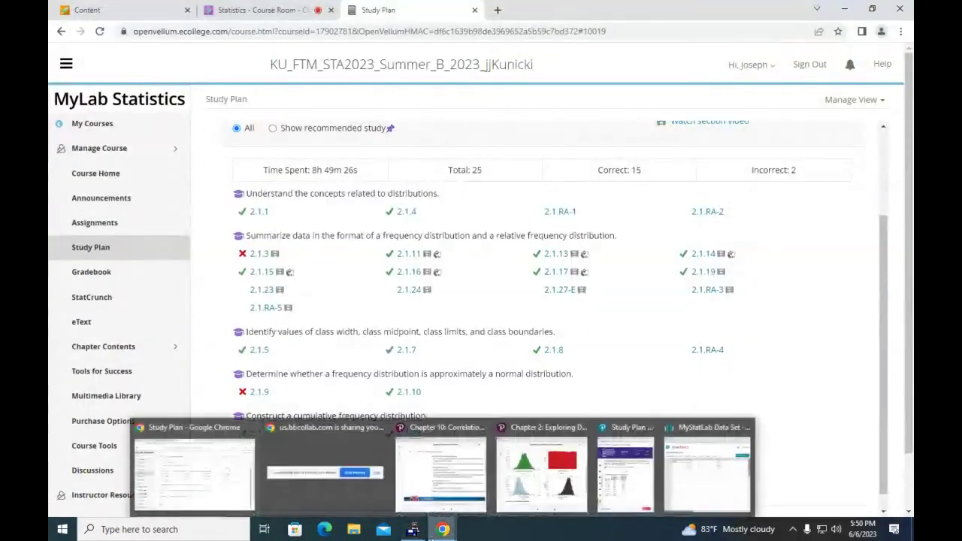
{"action": "left_click", "coordinate": [625, 474]}
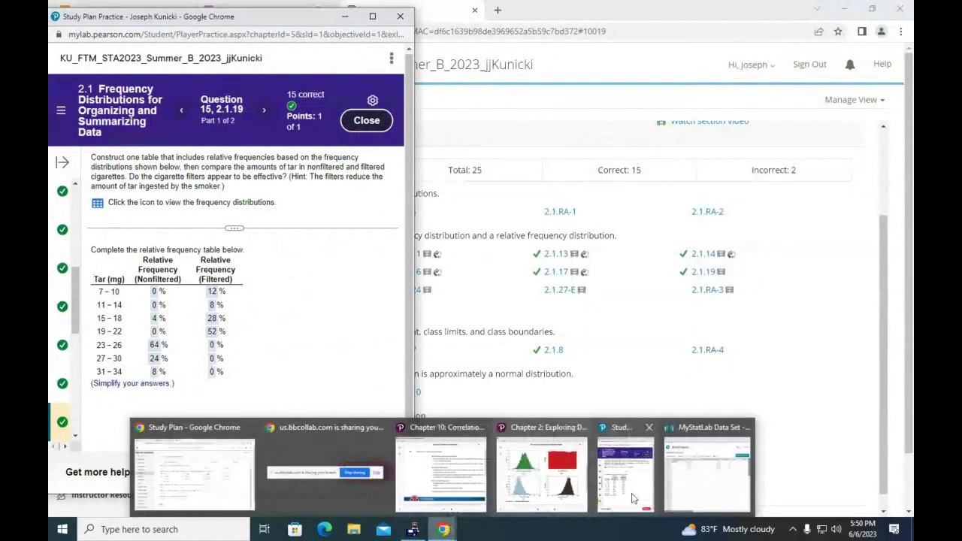
{"action": "left_click", "coordinate": [707, 474]}
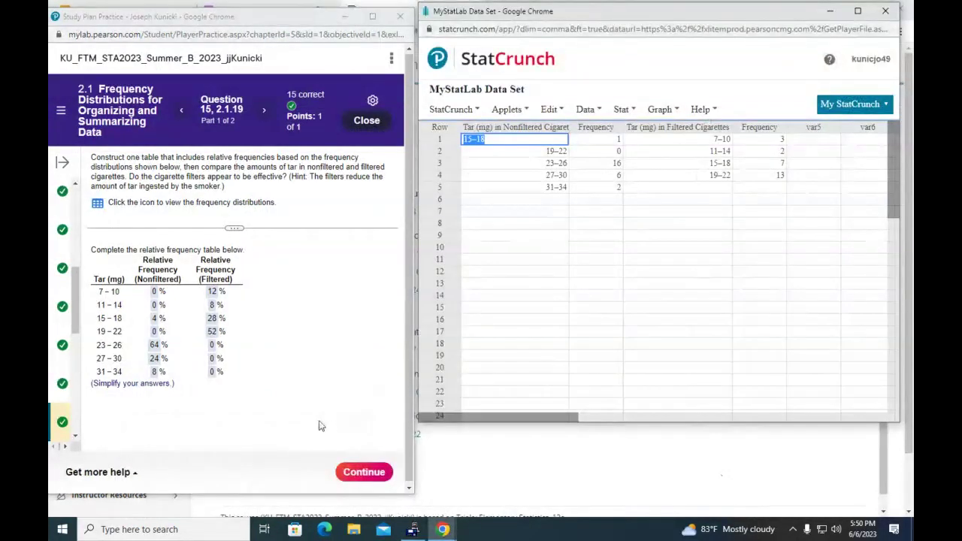
{"action": "left_click", "coordinate": [366, 472]}
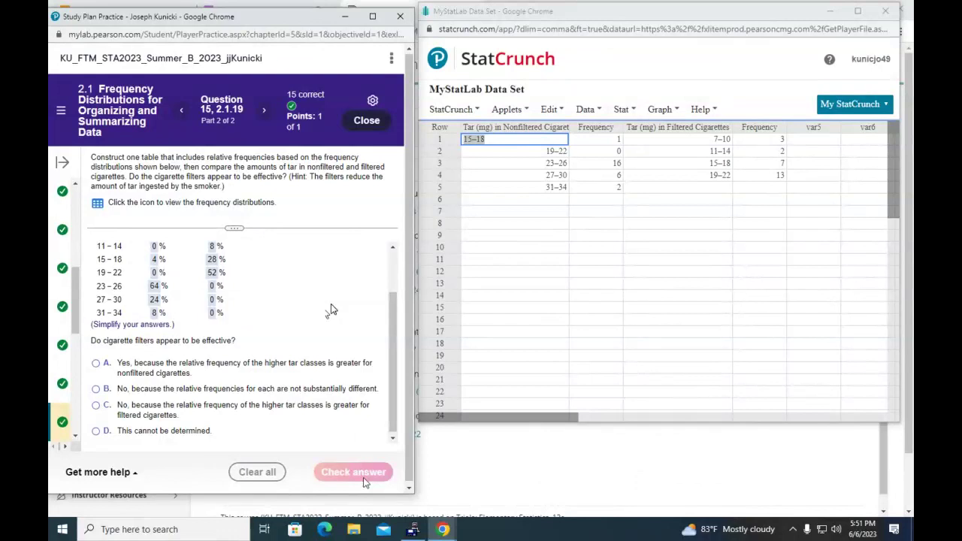
Step: Answer that filters appear effective because higher tar classes have greater relative frequency for nonfiltered cigarettes (option A), and submit it for checking
{"action": "left_click", "coordinate": [393, 249]}
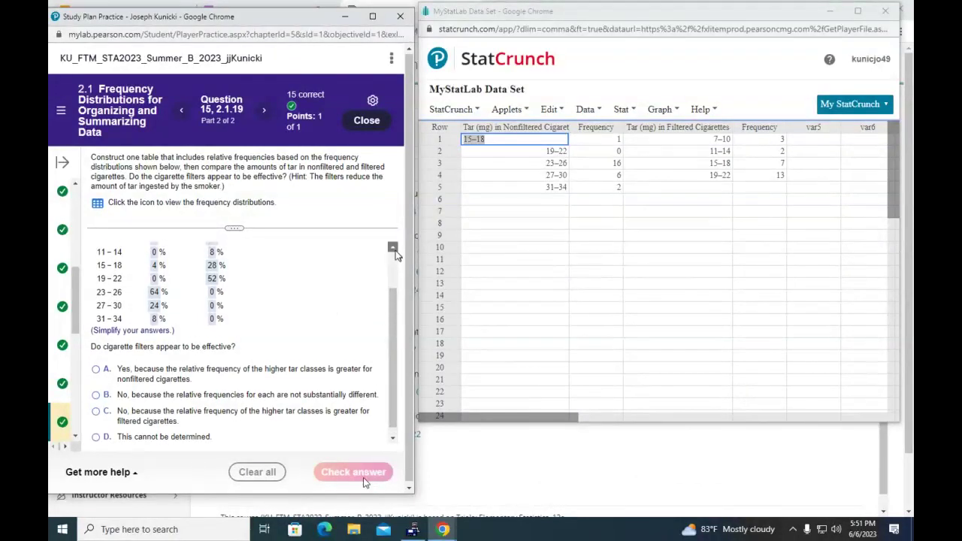
{"action": "left_click", "coordinate": [394, 249]}
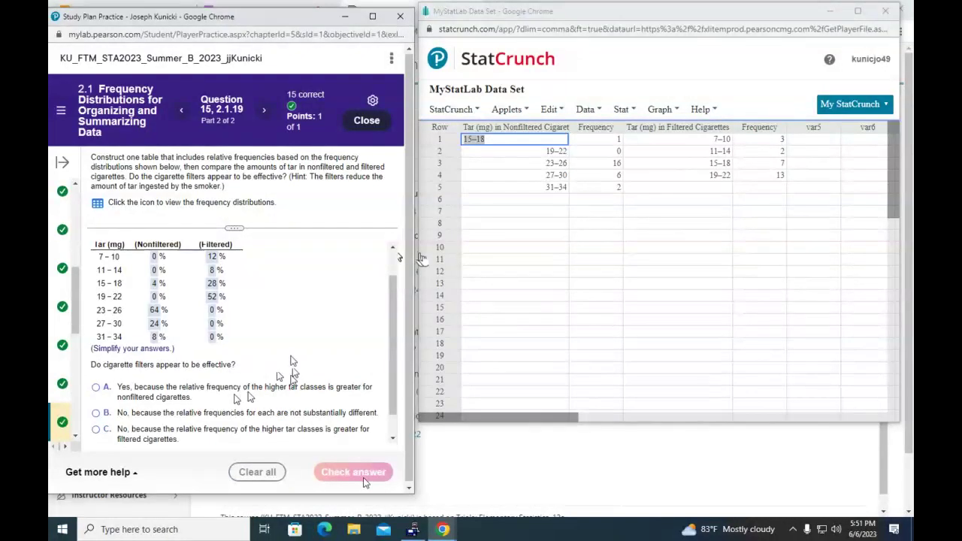
{"action": "left_click", "coordinate": [108, 393]}
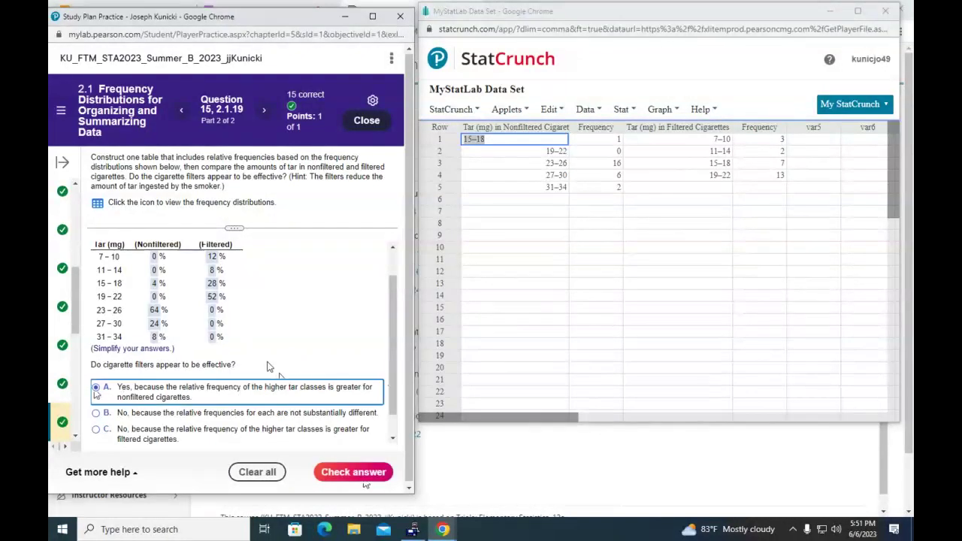
{"action": "left_click", "coordinate": [397, 375]}
{"action": "left_click_drag", "start_coordinate": [398, 376], "coordinate": [397, 392]}
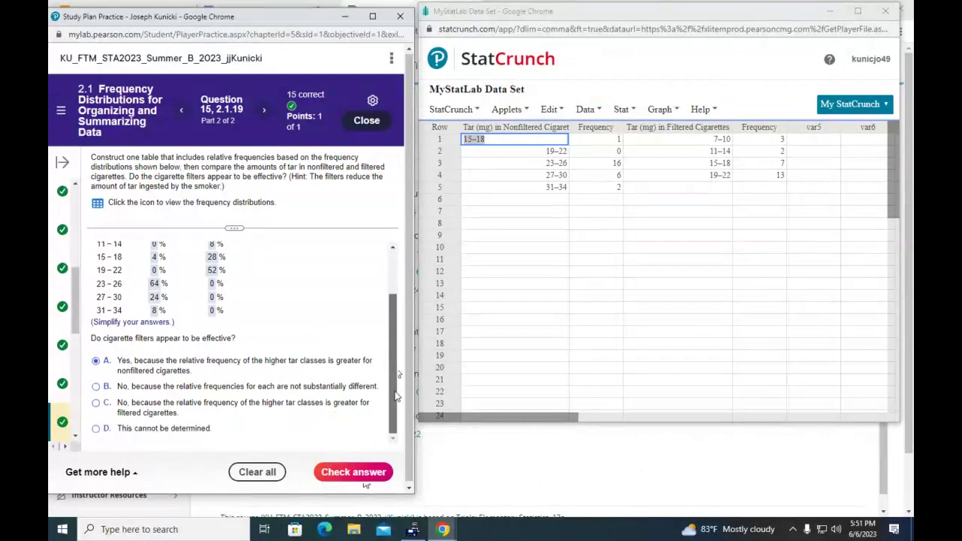
{"action": "left_click", "coordinate": [343, 472]}
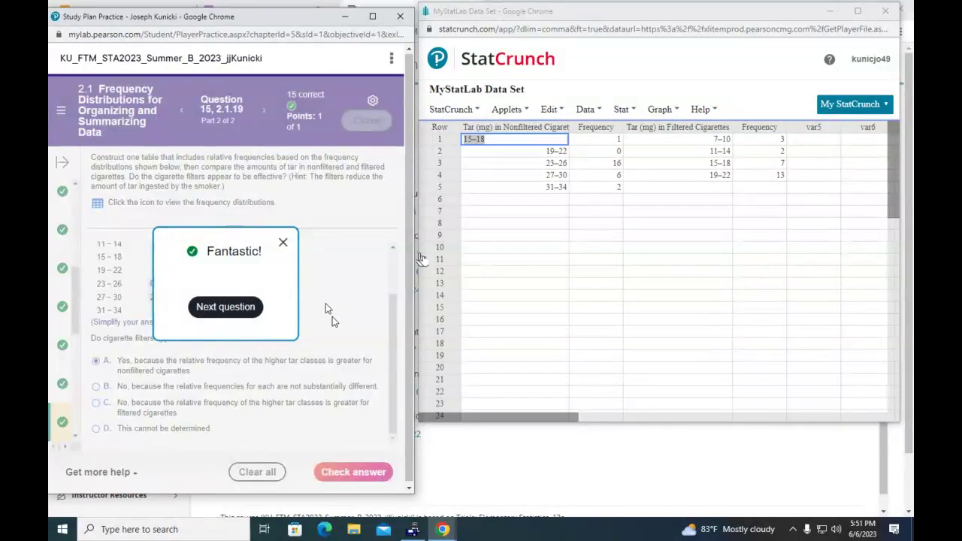
Step: Advance to question 2.1.22 on daily low temperatures, close the StatCrunch window and widen the practice window
{"action": "left_click", "coordinate": [283, 242]}
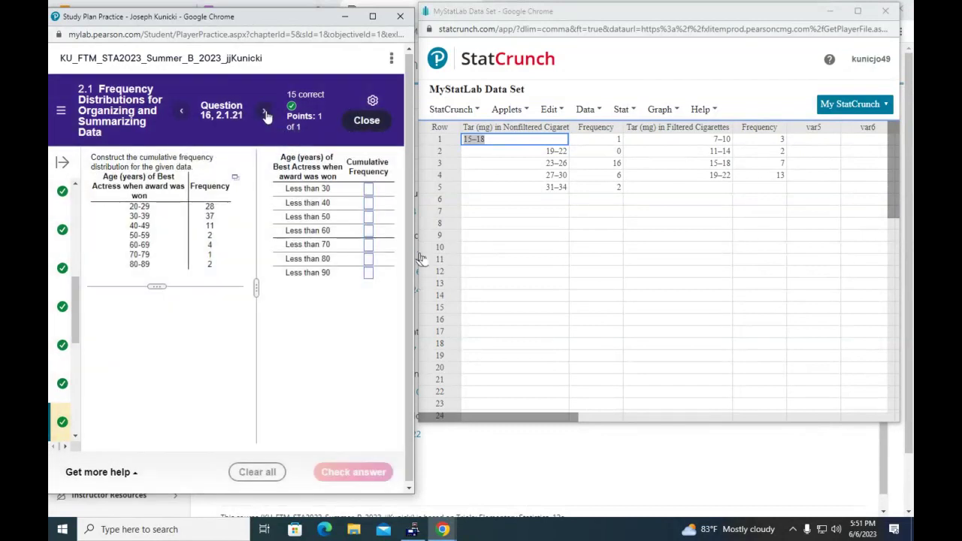
{"action": "key", "text": "Return"}
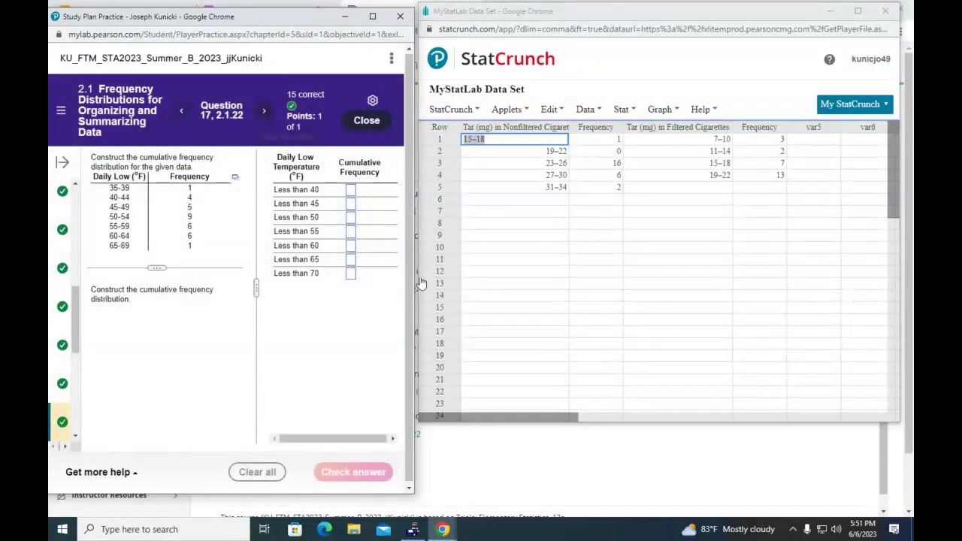
{"action": "left_click", "coordinate": [886, 10]}
{"action": "left_click_drag", "start_coordinate": [414, 91], "coordinate": [492, 81]}
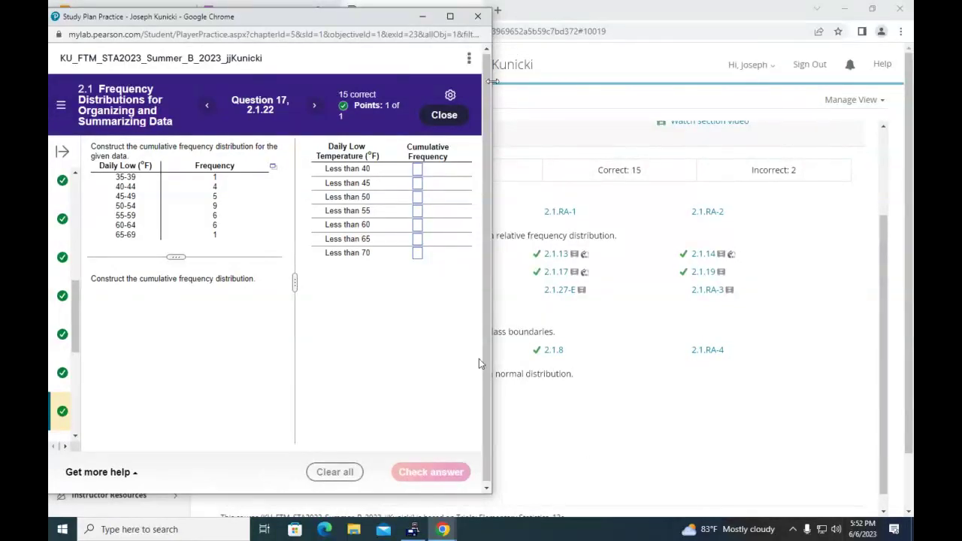
Step: Enter cumulative frequencies 1, 5 and 10 for daily lows less than 40, 45 and 50
{"action": "left_click", "coordinate": [420, 171]}
{"action": "type", "text": "1"}
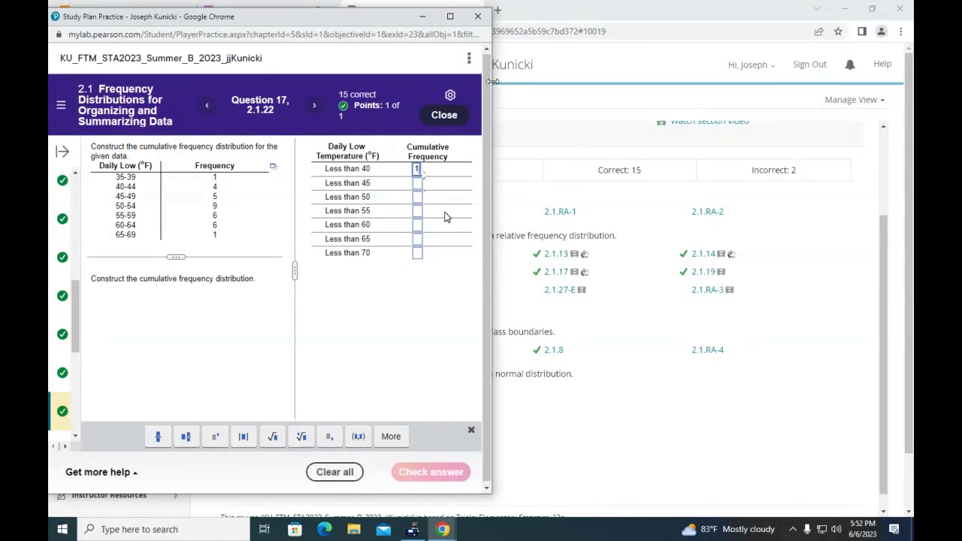
{"action": "left_click", "coordinate": [418, 185]}
{"action": "type", "text": "5"}
{"action": "left_click", "coordinate": [418, 198]}
{"action": "type", "text": "10"}
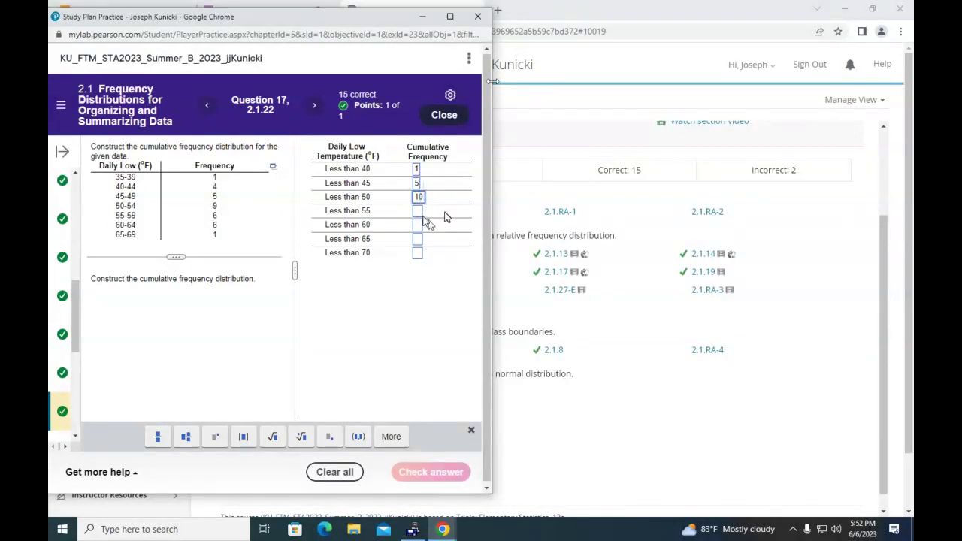
Step: Enter cumulative frequencies 19, 25, 31 and 32 for less than 55 through less than 70, and submit the table for checking
{"action": "left_click", "coordinate": [418, 213]}
{"action": "type", "text": "19"}
{"action": "left_click", "coordinate": [419, 229]}
{"action": "type", "text": "25"}
{"action": "left_click", "coordinate": [419, 240]}
{"action": "type", "text": "31"}
{"action": "left_click", "coordinate": [419, 255]}
{"action": "type", "text": "32"}
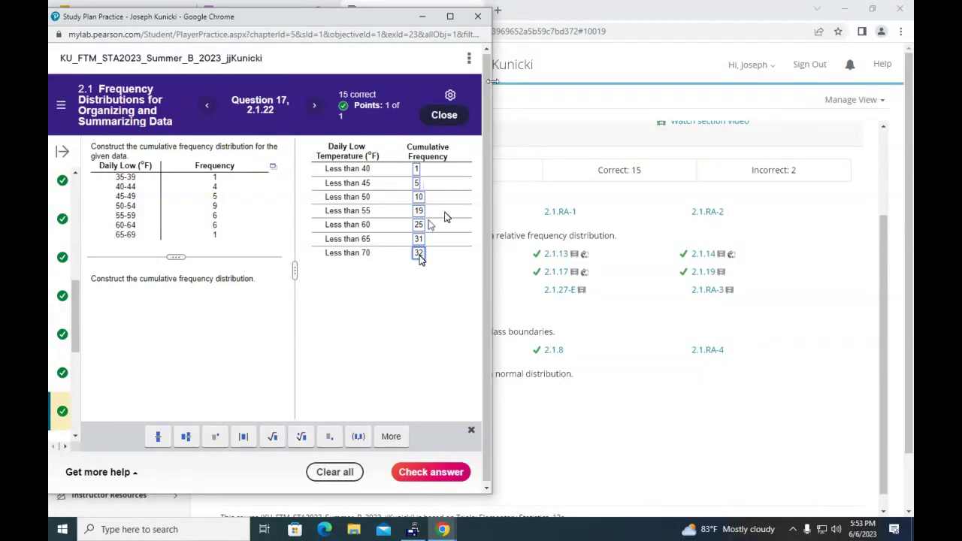
{"action": "left_click", "coordinate": [442, 473]}
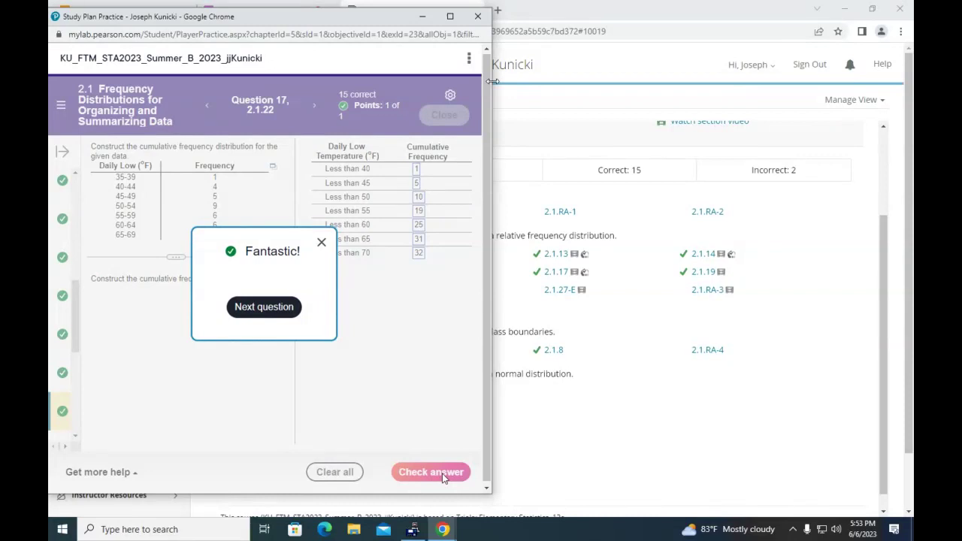
Step: Leave the Section 2.1 practice and open question 2.2.1 from Section 2.2 Histograms in the study plan
{"action": "left_click", "coordinate": [294, 310]}
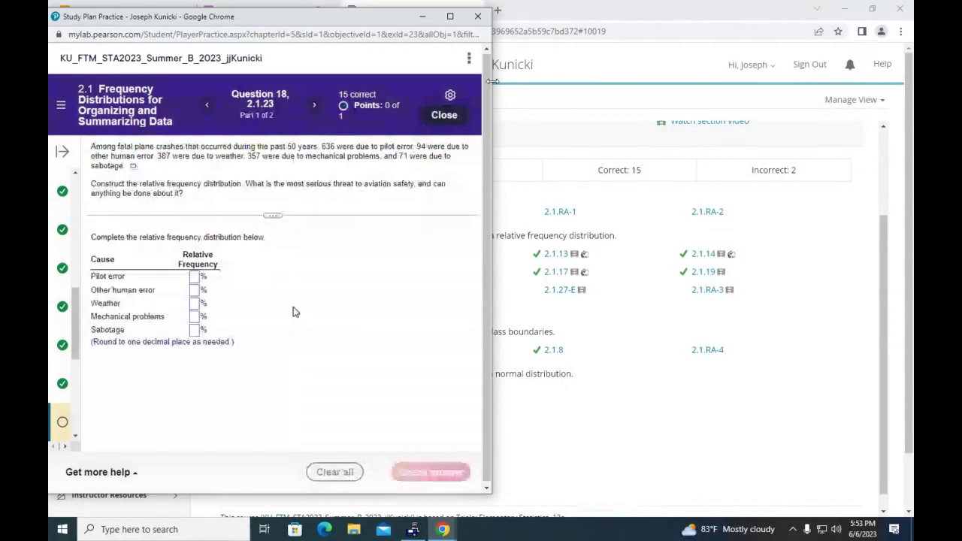
{"action": "left_click", "coordinate": [444, 115]}
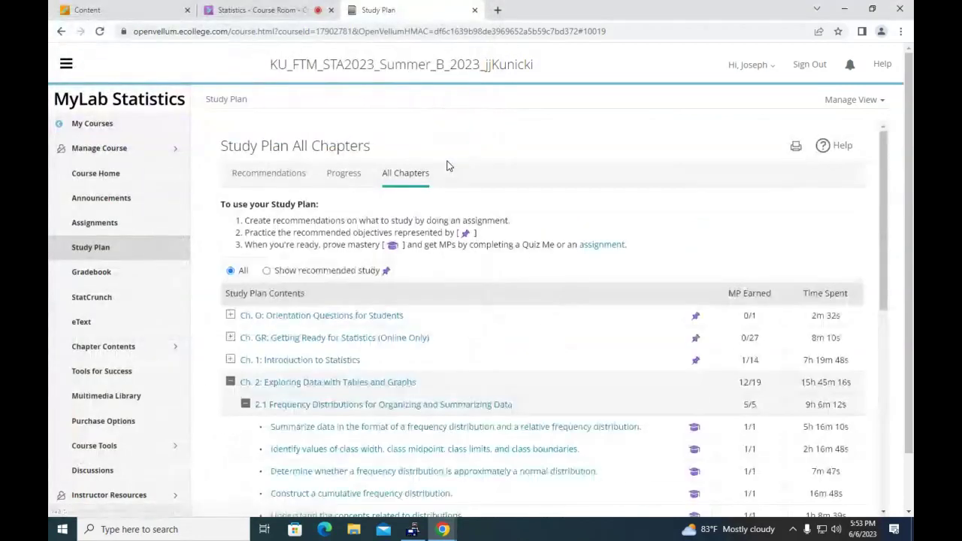
{"action": "scroll", "coordinate": [511, 286], "scroll_direction": "down", "scroll_amount": 3}
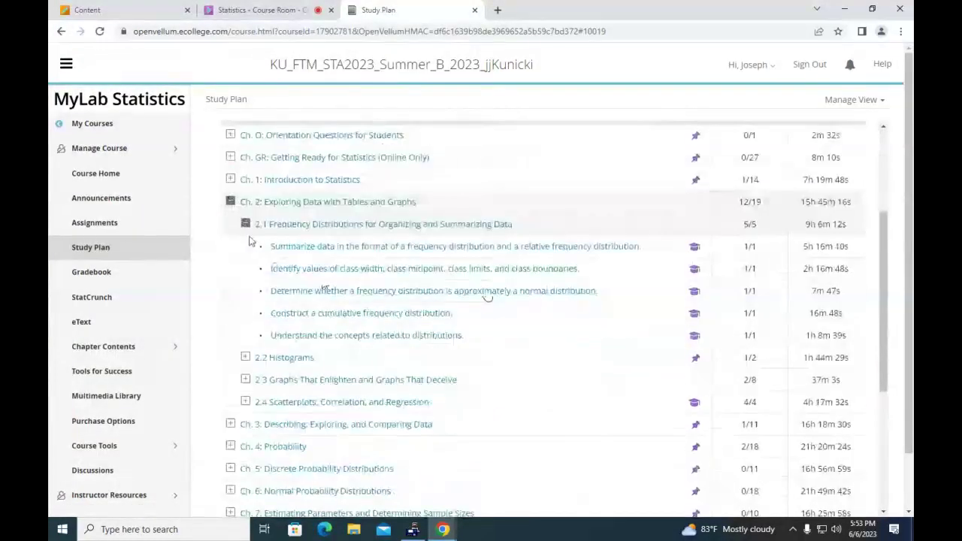
{"action": "left_click", "coordinate": [245, 223]}
{"action": "left_click", "coordinate": [291, 248]}
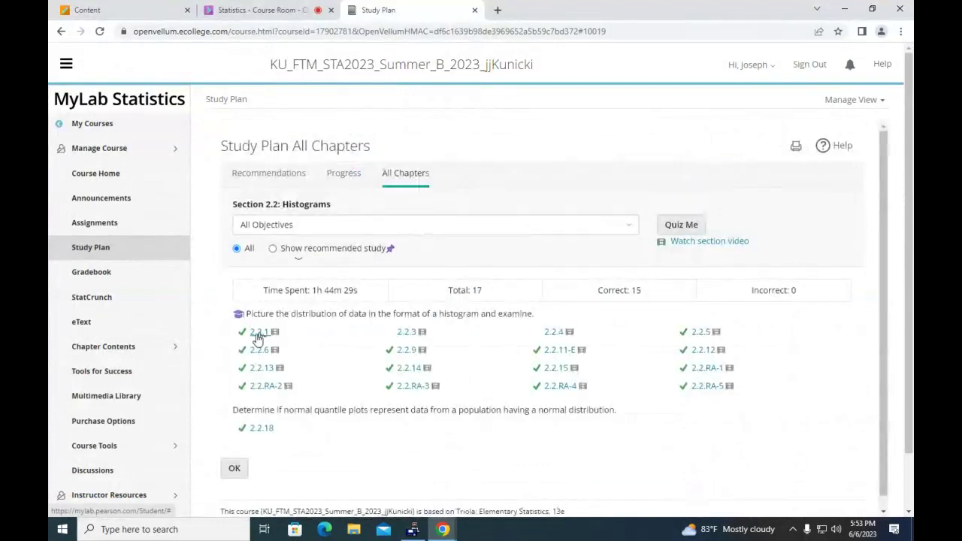
{"action": "left_click", "coordinate": [258, 333]}
Step: Narrow and reposition the Histograms practice window, and collapse its question list
{"action": "left_click_drag", "start_coordinate": [522, 37], "coordinate": [416, 21]}
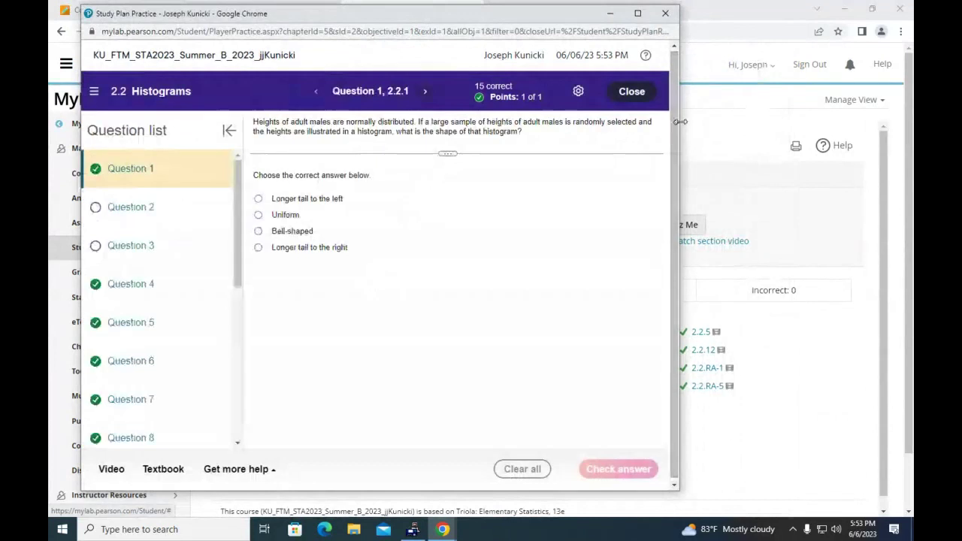
{"action": "left_click_drag", "start_coordinate": [680, 122], "coordinate": [579, 122]}
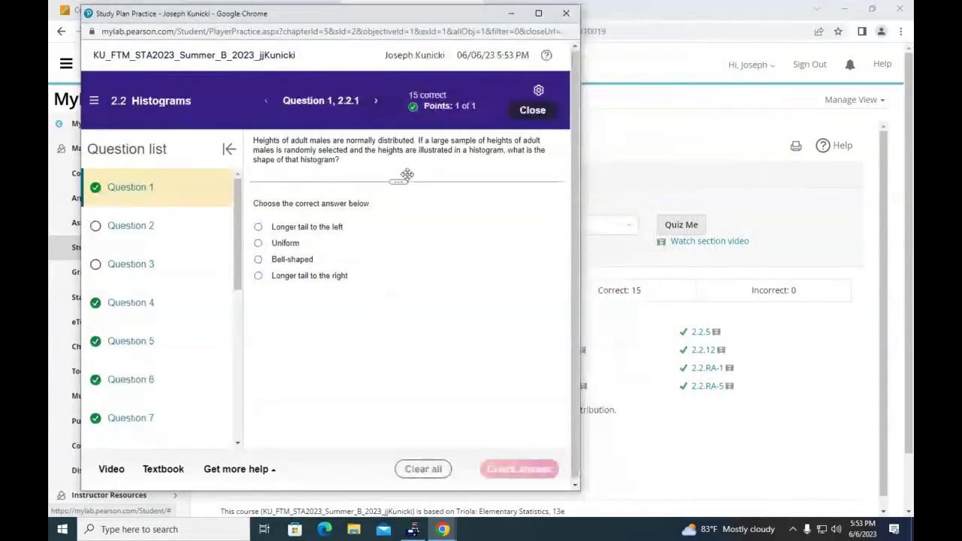
{"action": "left_click", "coordinate": [232, 153]}
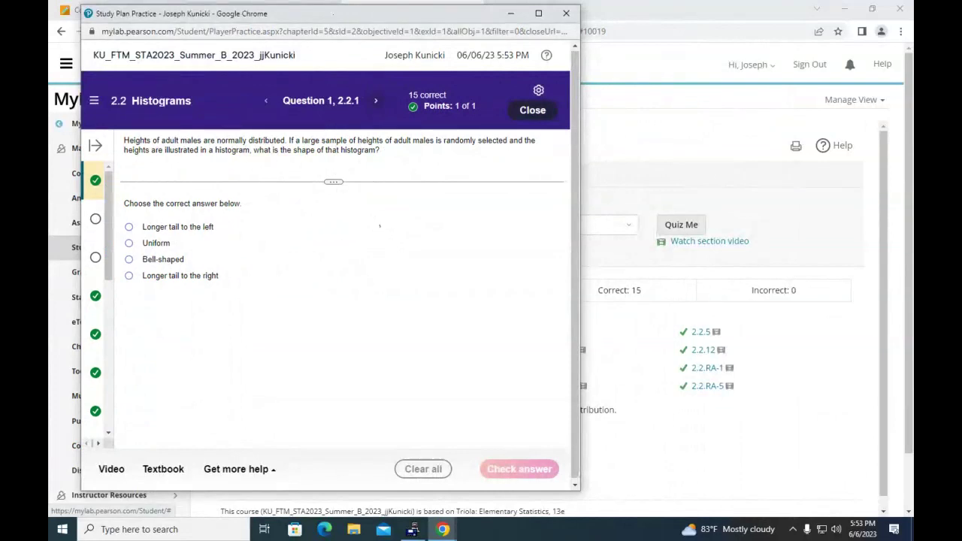
{"action": "left_click_drag", "start_coordinate": [334, 18], "coordinate": [315, 17]}
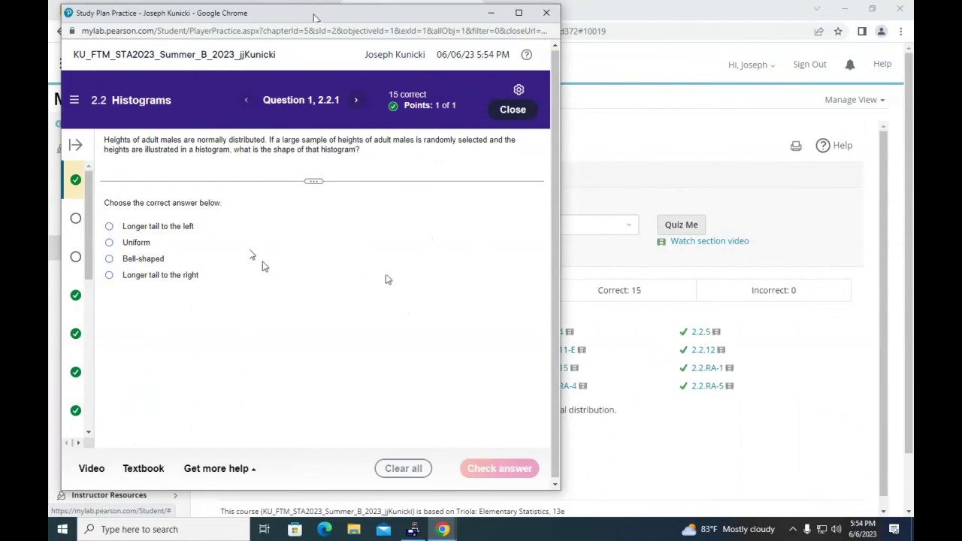
Step: Consult Figure 2-4 Common Distributions in the Chapter 2 eText and choose Bell-shaped for the histogram of adult male heights
{"action": "mouse_move", "coordinate": [436, 531]}
{"action": "left_click", "coordinate": [558, 474]}
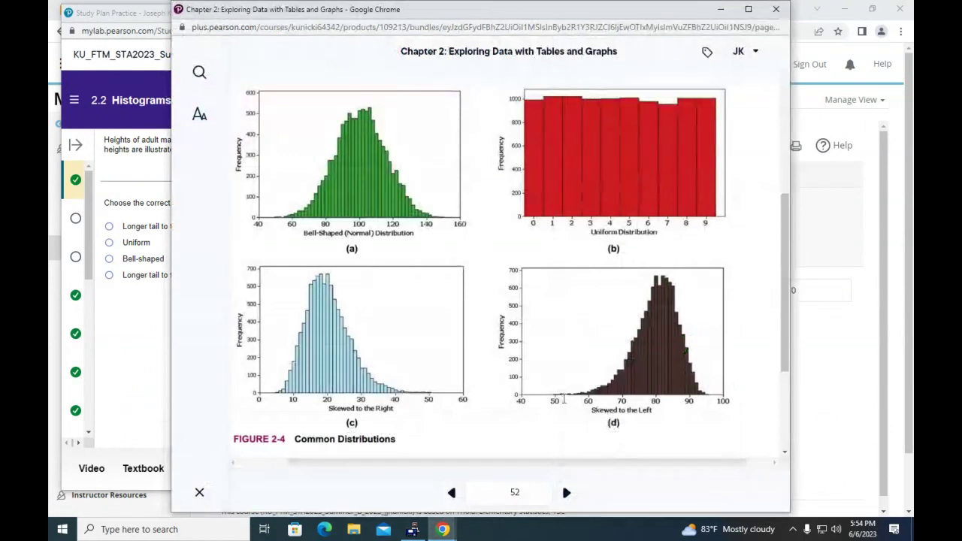
{"action": "left_click_drag", "start_coordinate": [494, 15], "coordinate": [556, 16]}
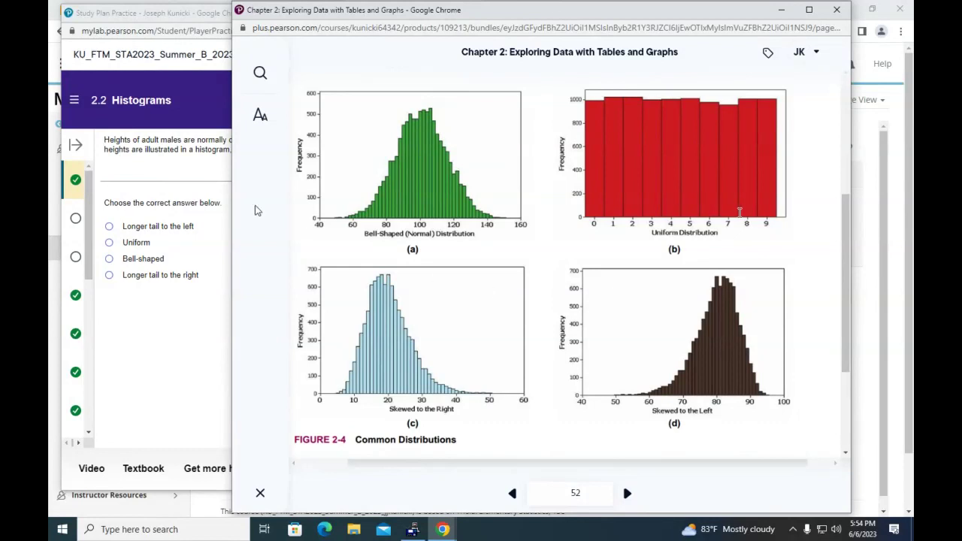
{"action": "left_click", "coordinate": [109, 260]}
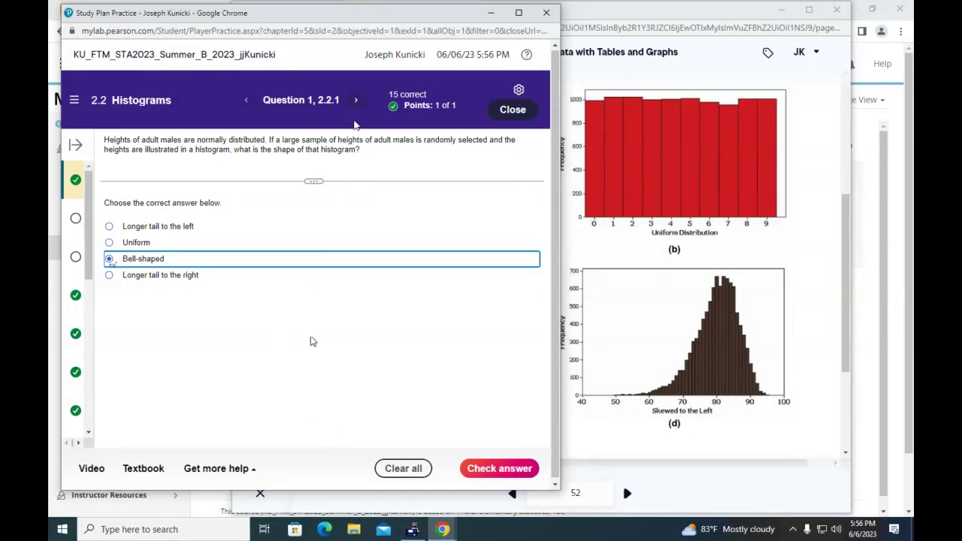
Step: Close the Chapter 2 eText window and skip ahead to question 2.2.6 on debate team weights
{"action": "left_click", "coordinate": [800, 52]}
{"action": "key", "text": "ctrl+w"}
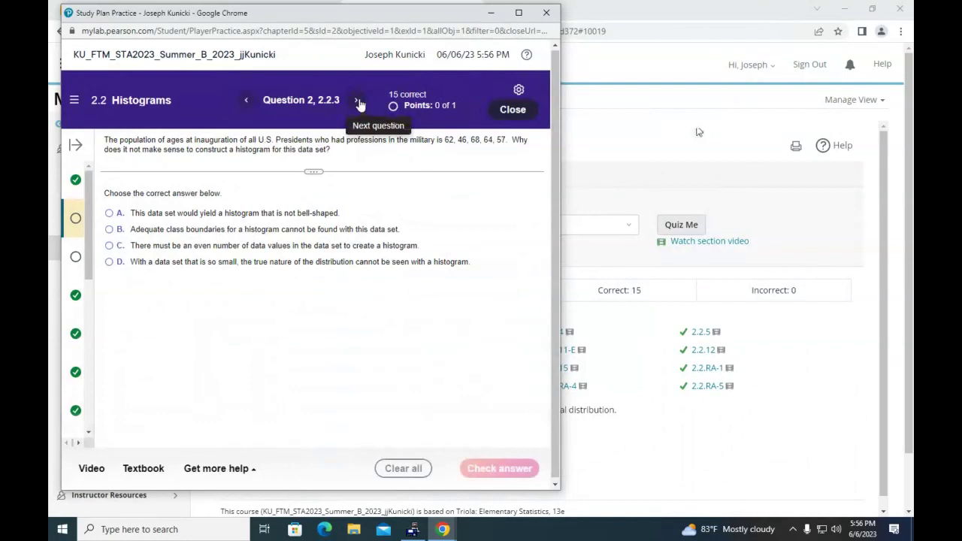
{"action": "left_click", "coordinate": [360, 104]}
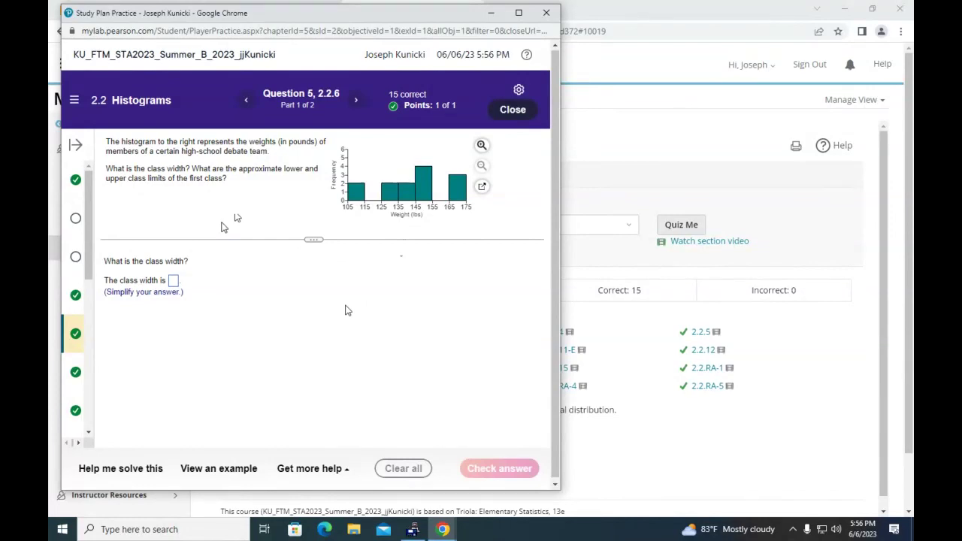
Step: Enter 10 as the histogram's class width, submit it for checking and continue to part 2
{"action": "left_click", "coordinate": [173, 283]}
{"action": "type", "text": "0"}
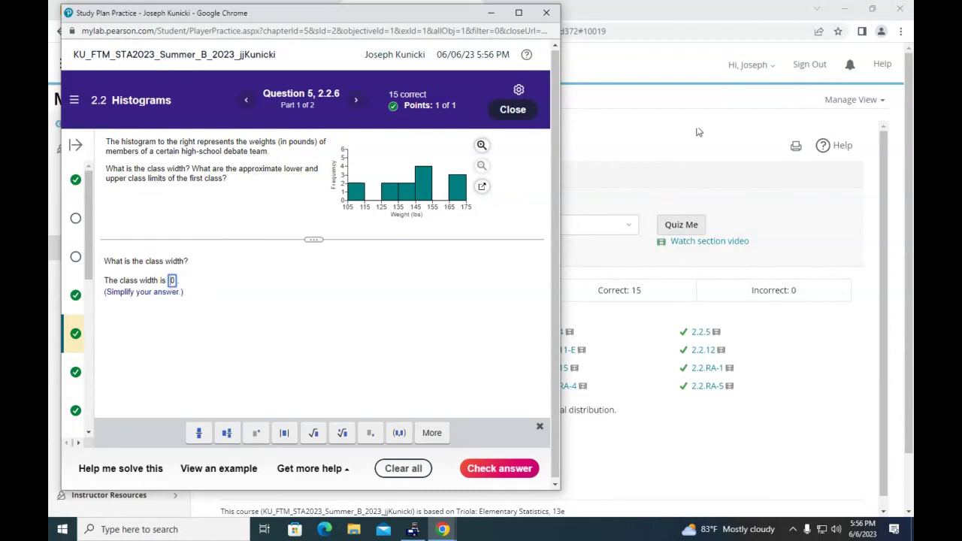
{"action": "type", "text": "1"}
{"action": "left_click", "coordinate": [517, 469]}
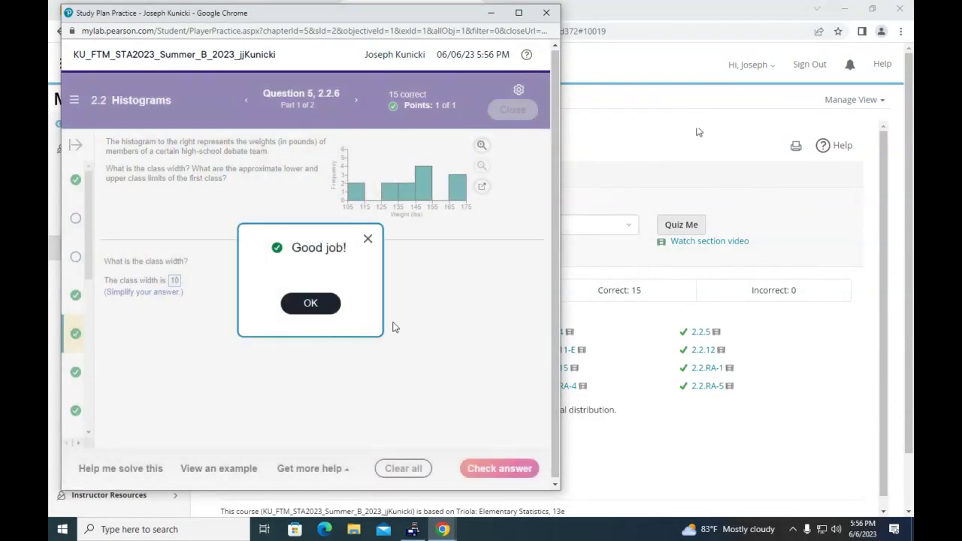
{"action": "left_click", "coordinate": [336, 303]}
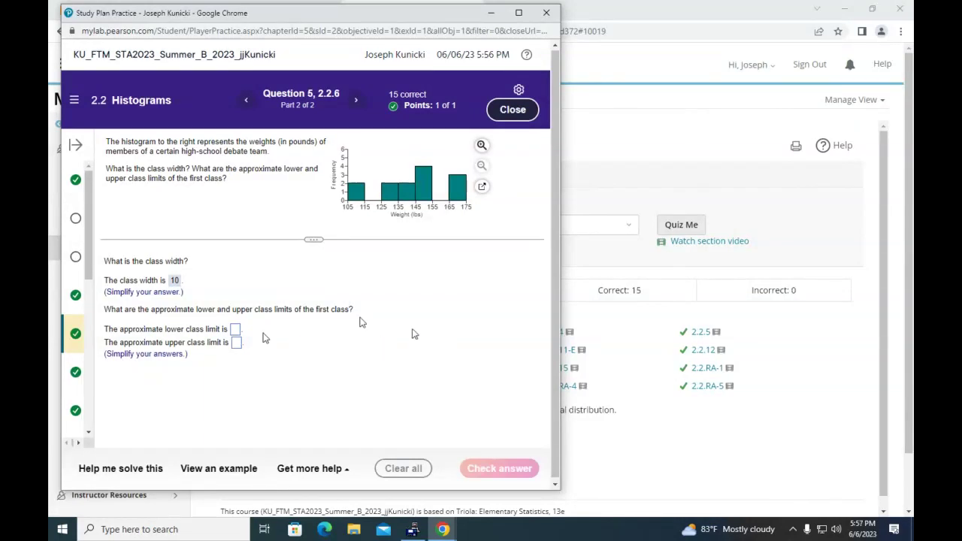
Step: Enter 105 and 115 as the first class's approximate lower and upper limits, and submit them for checking
{"action": "left_click", "coordinate": [234, 332]}
{"action": "type", "text": "105"}
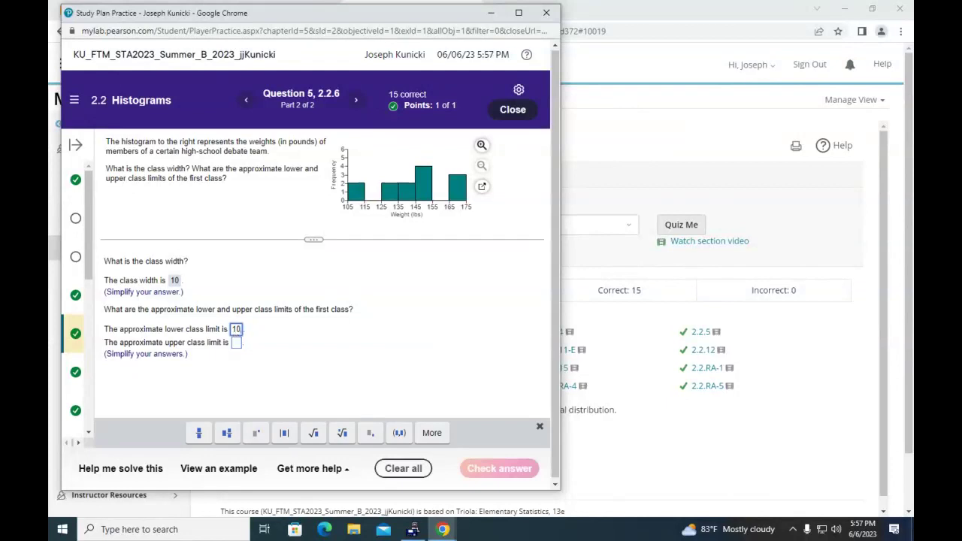
{"action": "left_click", "coordinate": [236, 341]}
{"action": "type", "text": "115"}
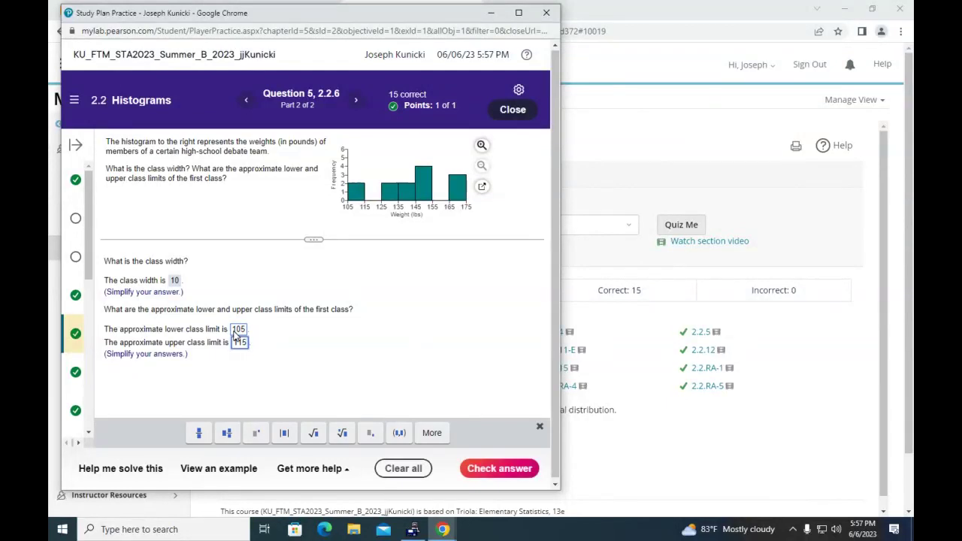
{"action": "left_click", "coordinate": [514, 470]}
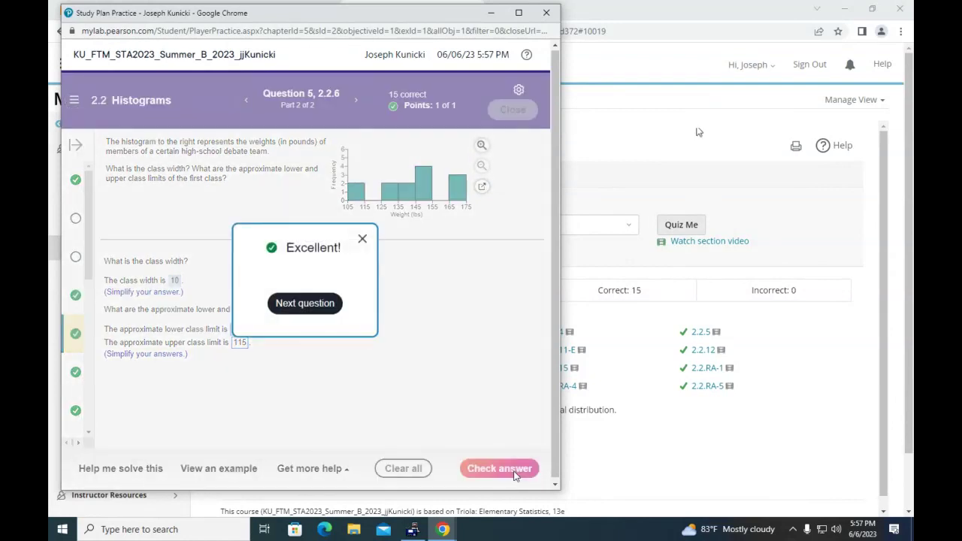
Step: Advance to question 2.2.9, choose histogram A for the pre-1964 quarter weights, and submit it for checking
{"action": "left_click", "coordinate": [328, 310]}
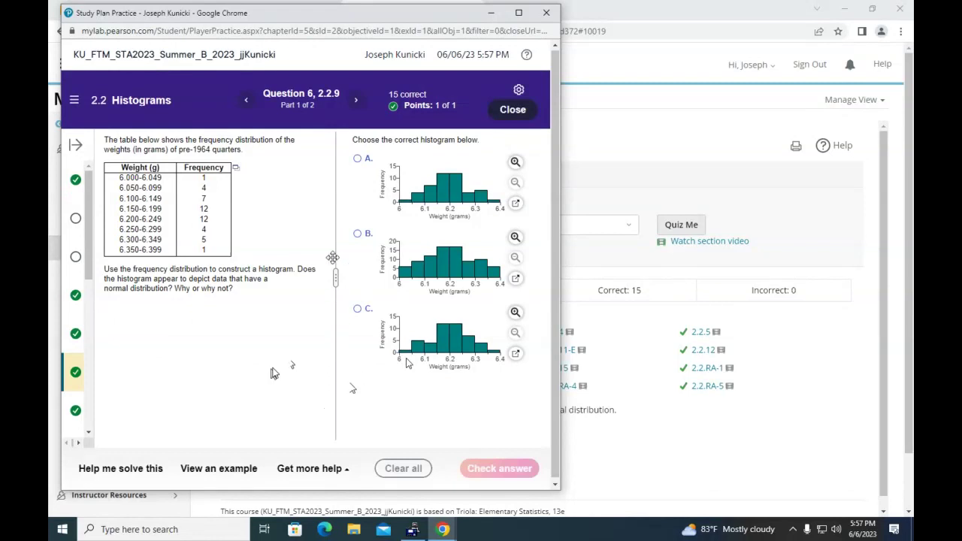
{"action": "left_click", "coordinate": [359, 160]}
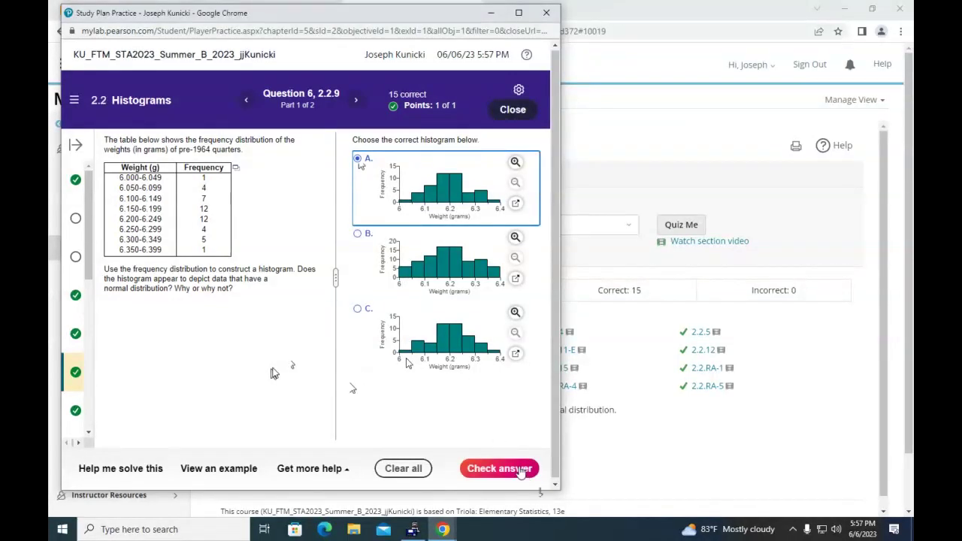
{"action": "left_click", "coordinate": [521, 469]}
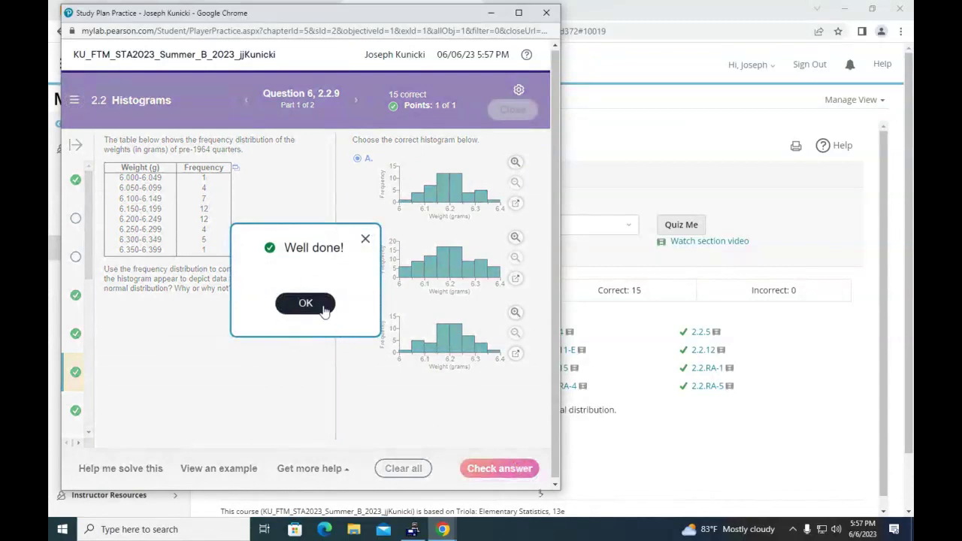
{"action": "left_click", "coordinate": [366, 239]}
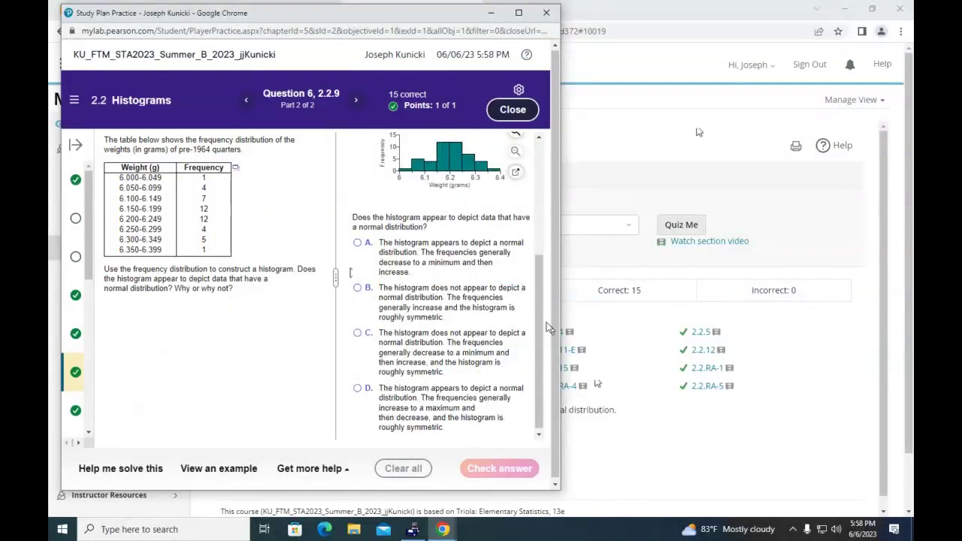
Step: Choose option D, a normal distribution whose frequencies increase to a maximum then decrease with rough symmetry, and submit it for checking
{"action": "left_click_drag", "start_coordinate": [540, 323], "coordinate": [541, 203]}
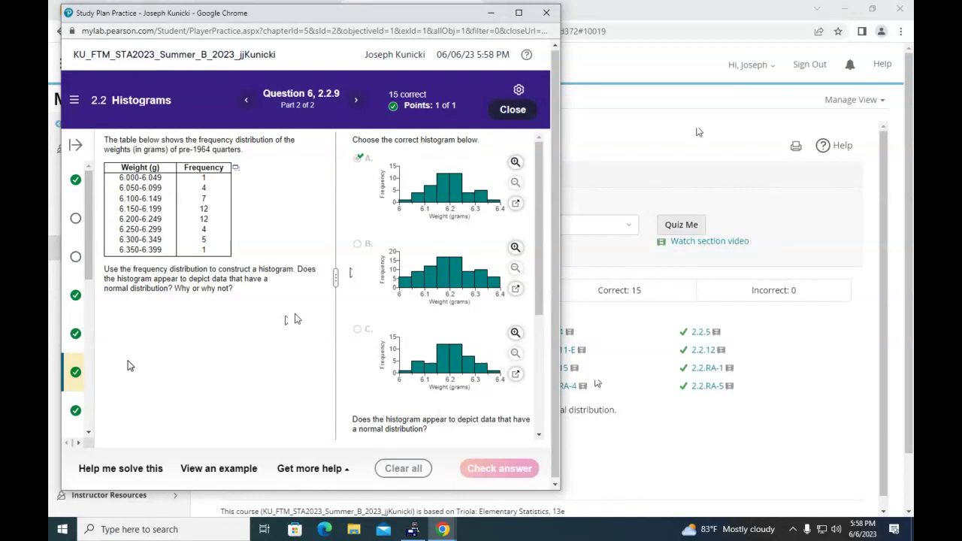
{"action": "left_click_drag", "start_coordinate": [537, 307], "coordinate": [547, 228]}
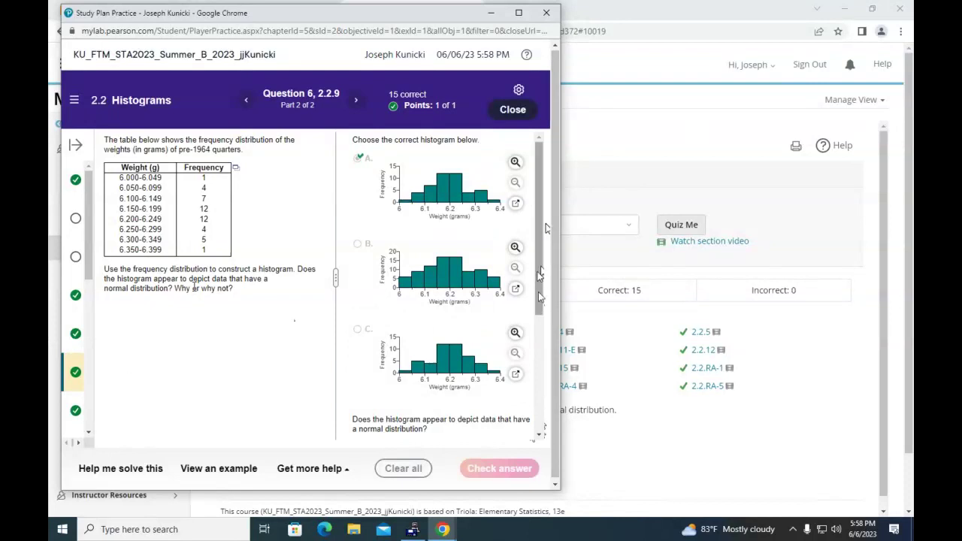
{"action": "left_click_drag", "start_coordinate": [539, 292], "coordinate": [537, 398]}
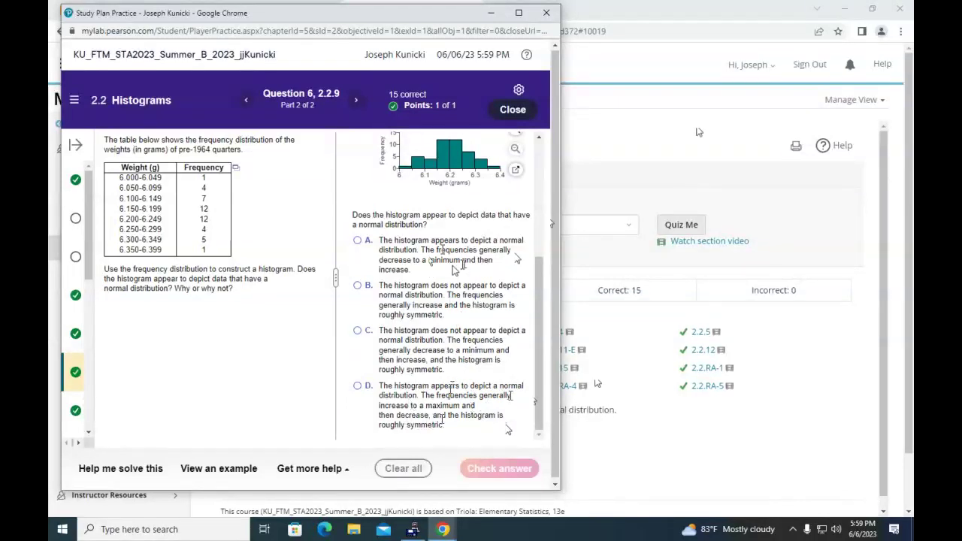
{"action": "left_click", "coordinate": [356, 387]}
{"action": "left_click", "coordinate": [489, 468]}
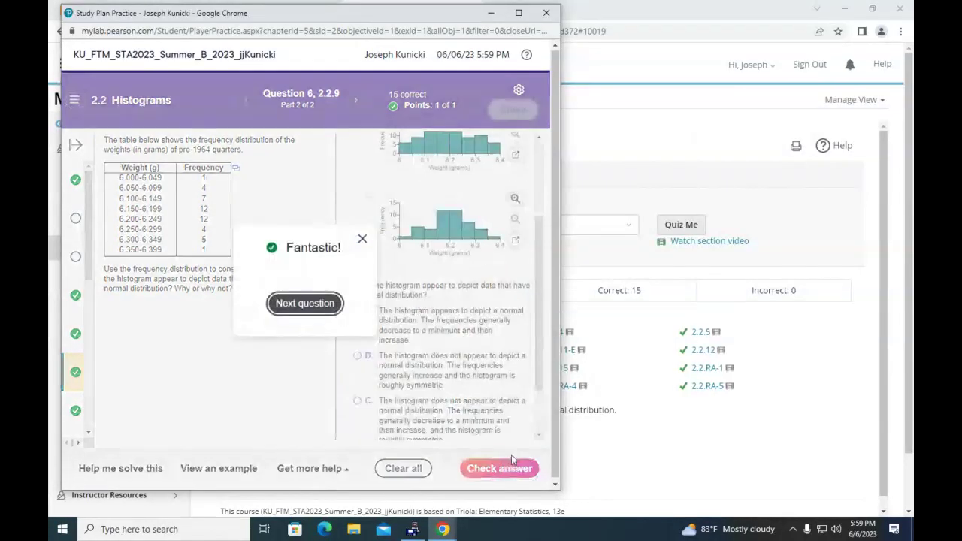
{"action": "left_click", "coordinate": [363, 238]}
{"action": "scroll", "coordinate": [537, 211], "scroll_direction": "up", "scroll_amount": 5}
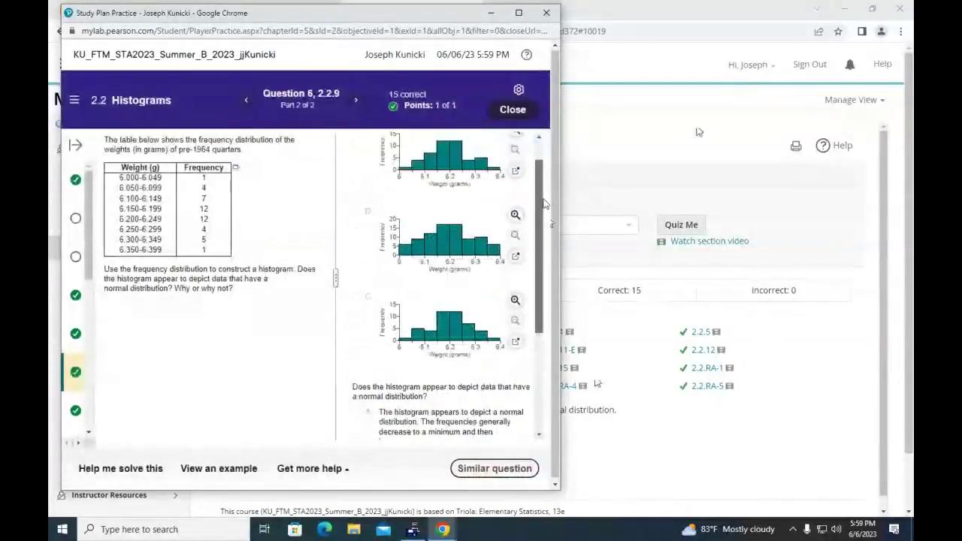
{"action": "scroll", "coordinate": [546, 188], "scroll_direction": "down", "scroll_amount": 1}
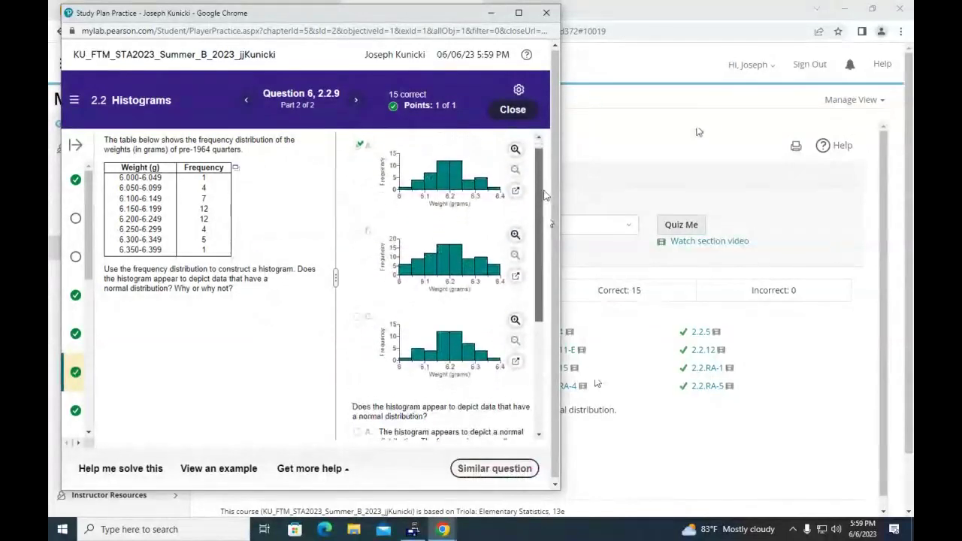
{"action": "scroll", "coordinate": [546, 194], "scroll_direction": "up", "scroll_amount": 1}
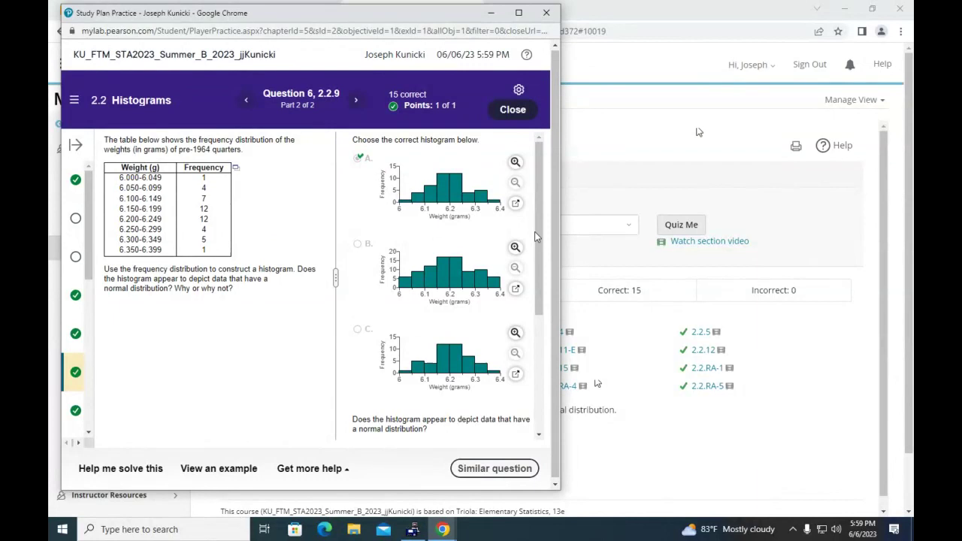
Step: Advance to question 2.2.11-E and open its drive-through service times data set in StatCrunch
{"action": "left_click", "coordinate": [357, 100]}
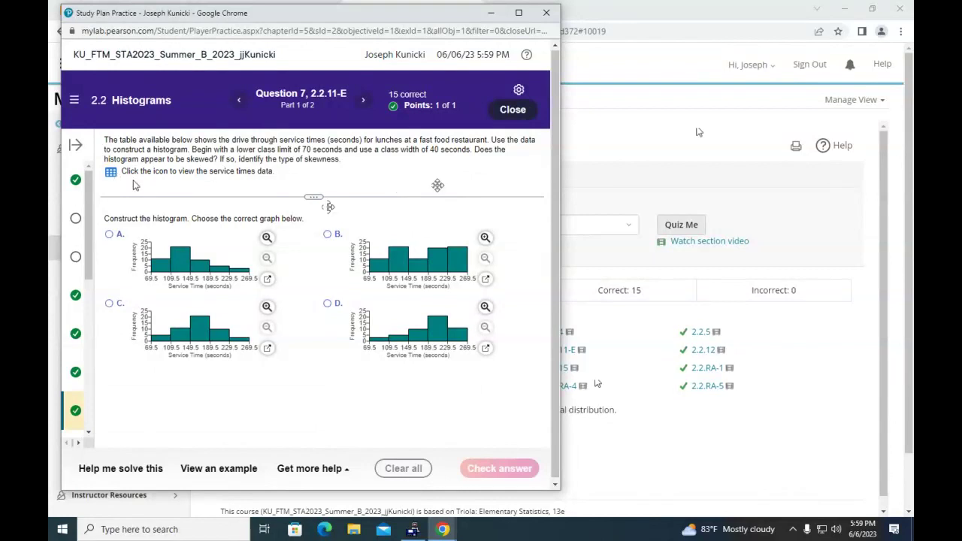
{"action": "left_click", "coordinate": [112, 173]}
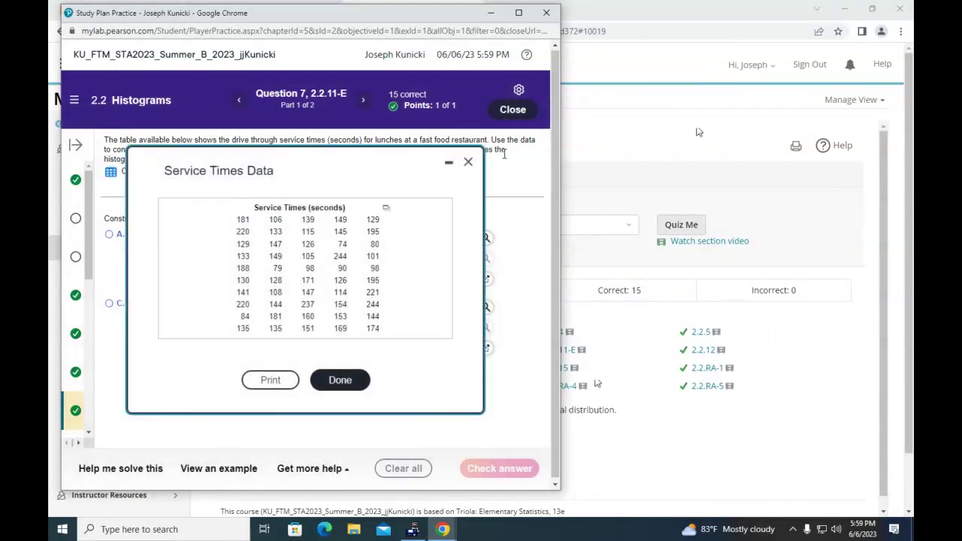
{"action": "left_click_drag", "start_coordinate": [560, 52], "coordinate": [448, 51]}
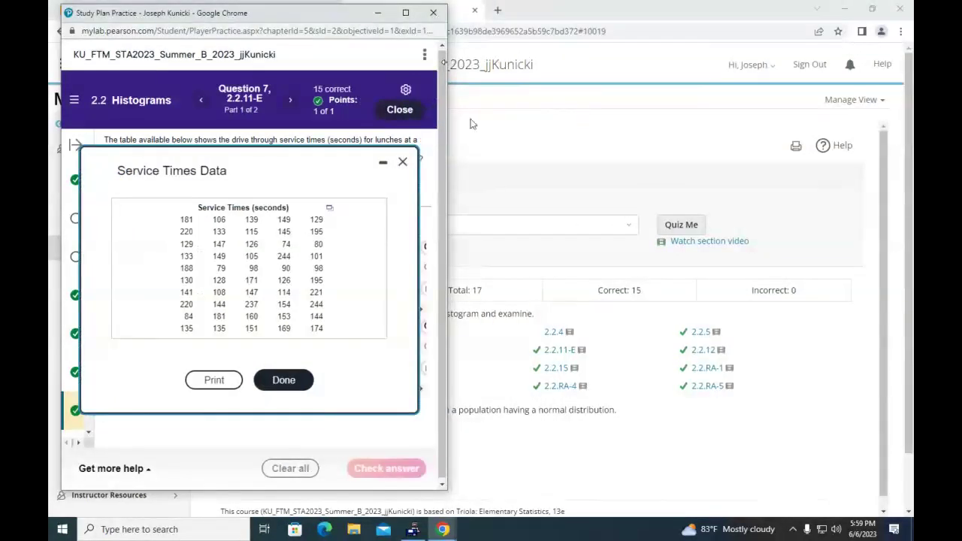
{"action": "left_click", "coordinate": [329, 209]}
{"action": "left_click", "coordinate": [306, 238]}
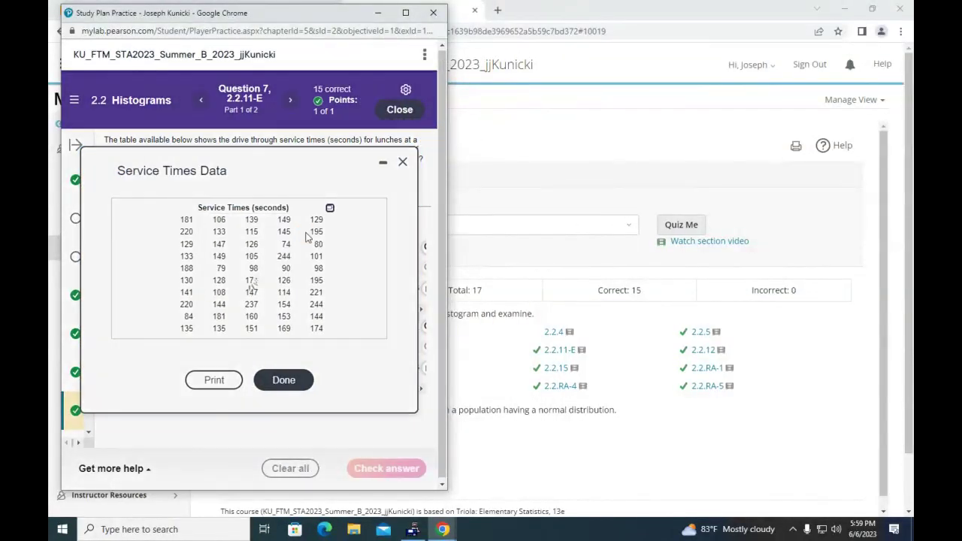
{"action": "left_click", "coordinate": [219, 169]}
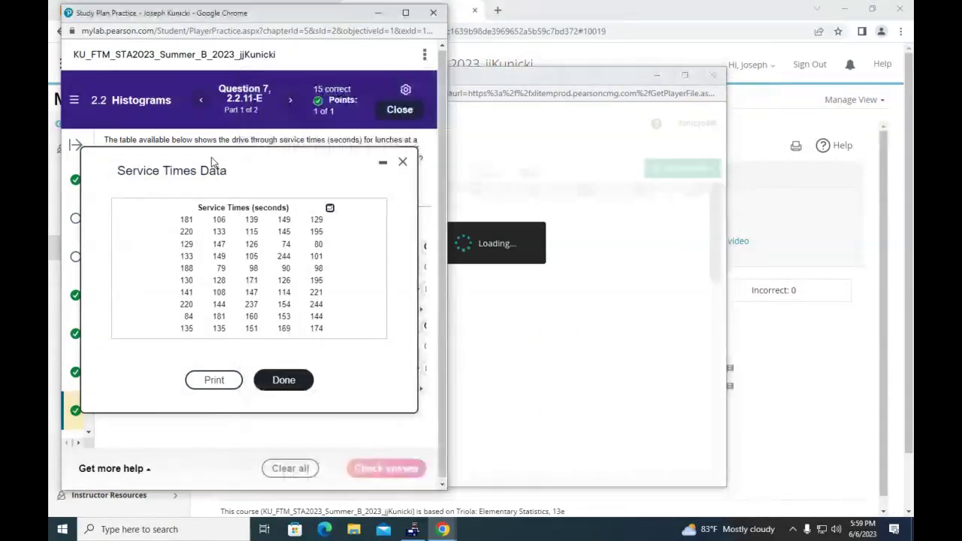
{"action": "left_click", "coordinate": [293, 382]}
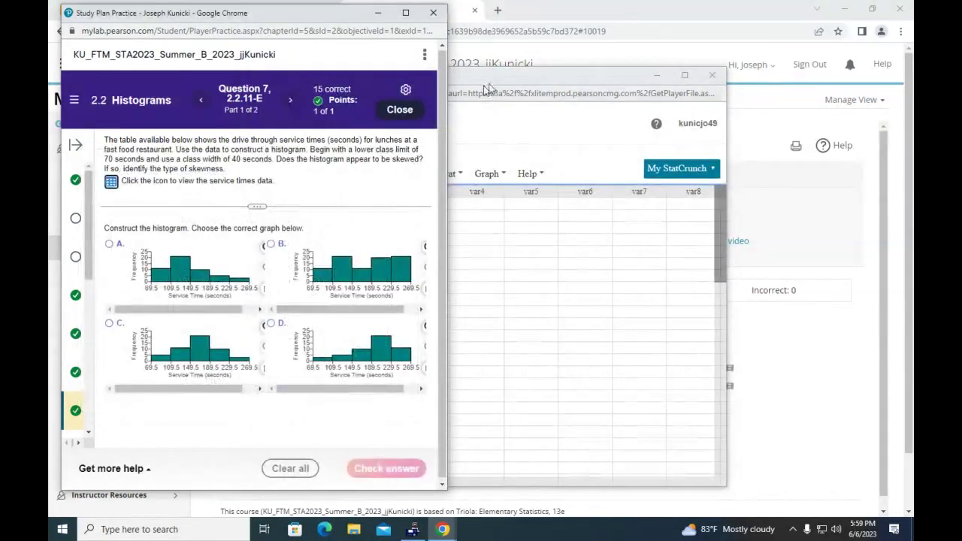
Step: Arrange the question window and the StatCrunch data window side by side so that both are fully visible
{"action": "left_click_drag", "start_coordinate": [510, 81], "coordinate": [698, 34]}
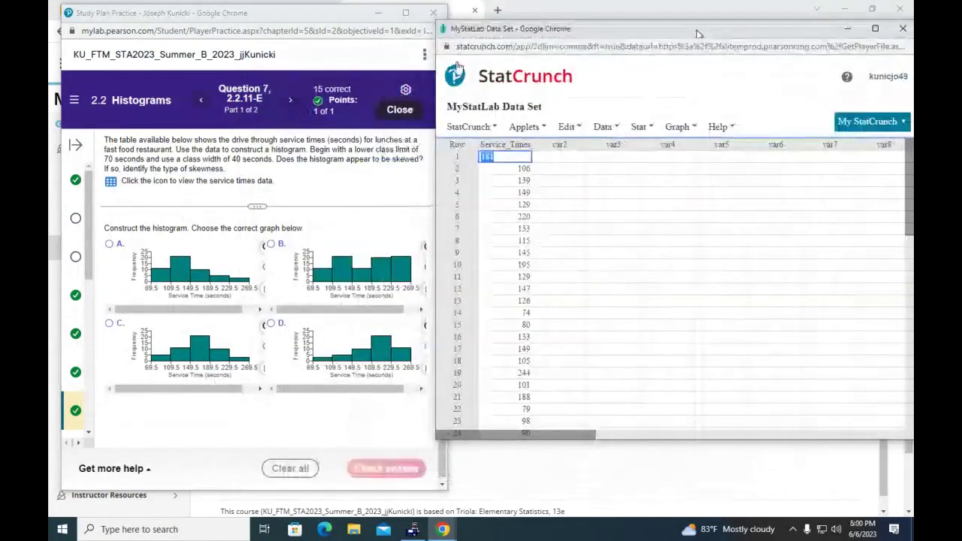
{"action": "left_click", "coordinate": [298, 15]}
{"action": "left_click_drag", "start_coordinate": [299, 23], "coordinate": [287, 19]}
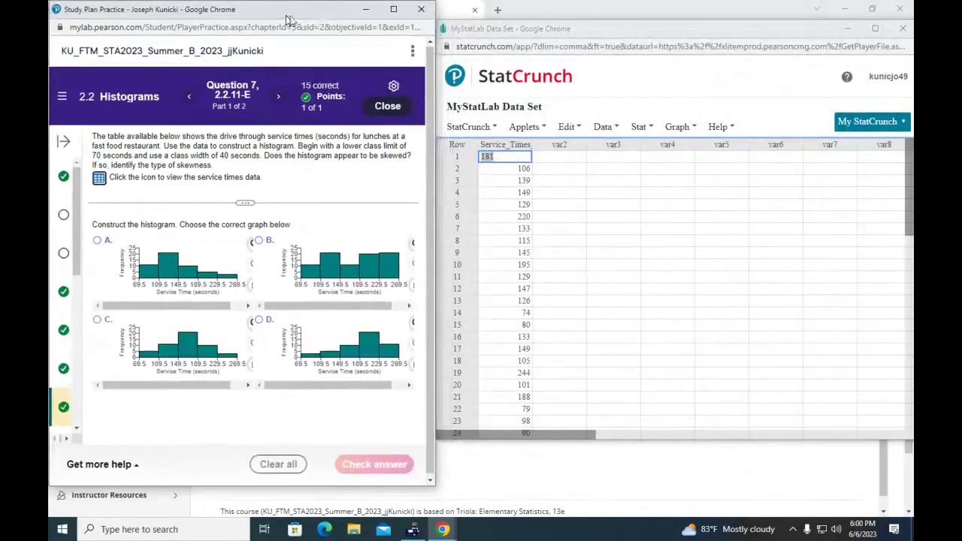
{"action": "left_click_drag", "start_coordinate": [594, 32], "coordinate": [597, 20]}
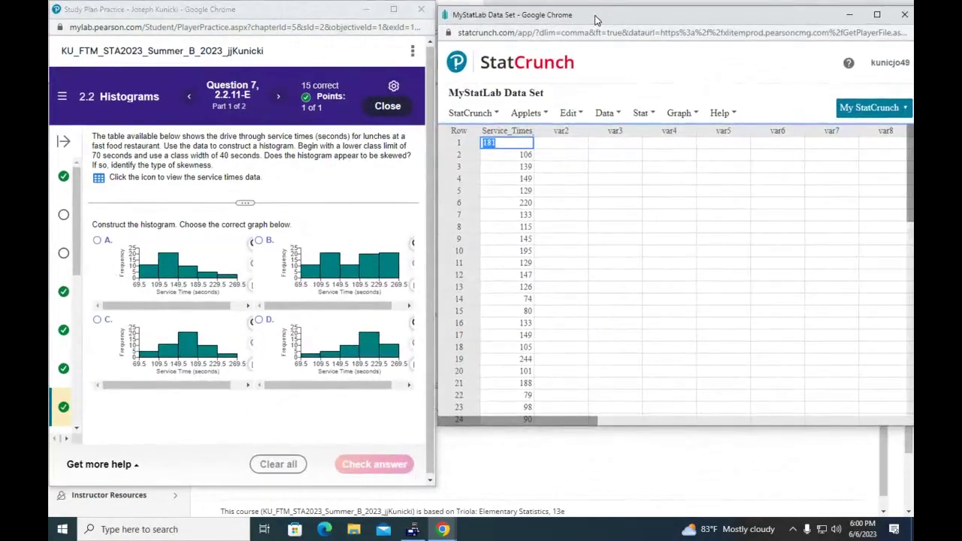
{"action": "left_click_drag", "start_coordinate": [438, 96], "coordinate": [470, 96]}
{"action": "left_click_drag", "start_coordinate": [669, 18], "coordinate": [654, 15]}
{"action": "double_click", "coordinate": [338, 8]}
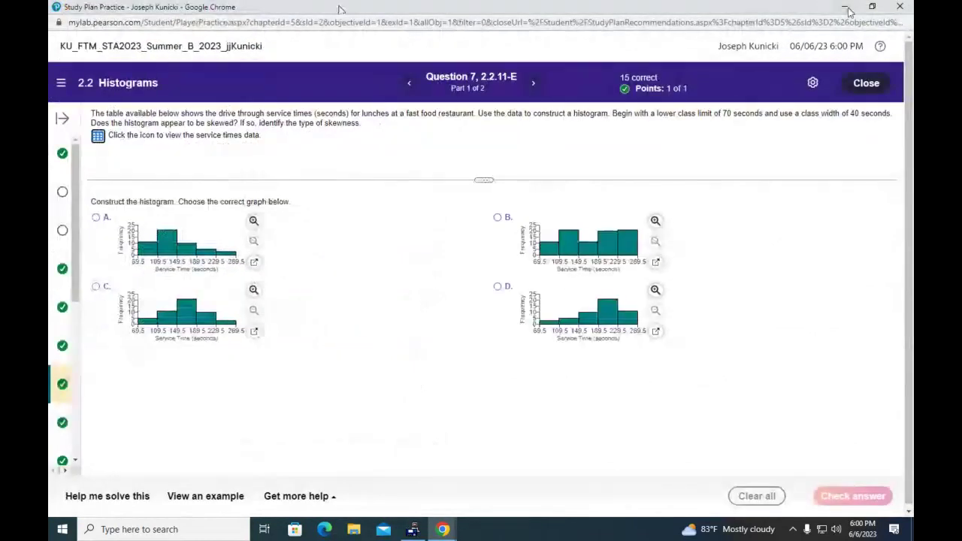
{"action": "left_click", "coordinate": [880, 11]}
{"action": "left_click_drag", "start_coordinate": [334, 14], "coordinate": [341, 20]}
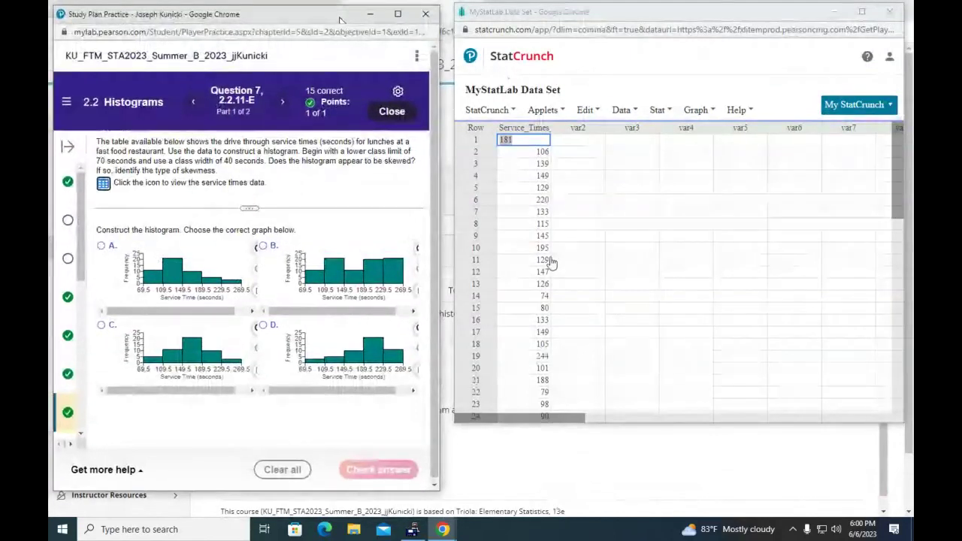
Step: Create a frequency histogram of Service_Times_(seconds) in StatCrunch with bins starting at 69.5 and a width of 40
{"action": "left_click", "coordinate": [699, 112]}
{"action": "left_click", "coordinate": [707, 172]}
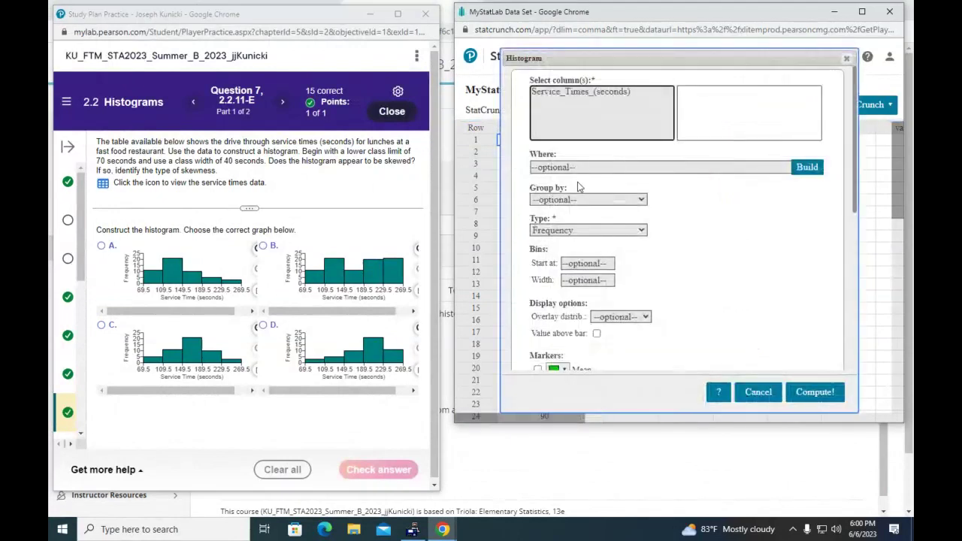
{"action": "left_click", "coordinate": [579, 92]}
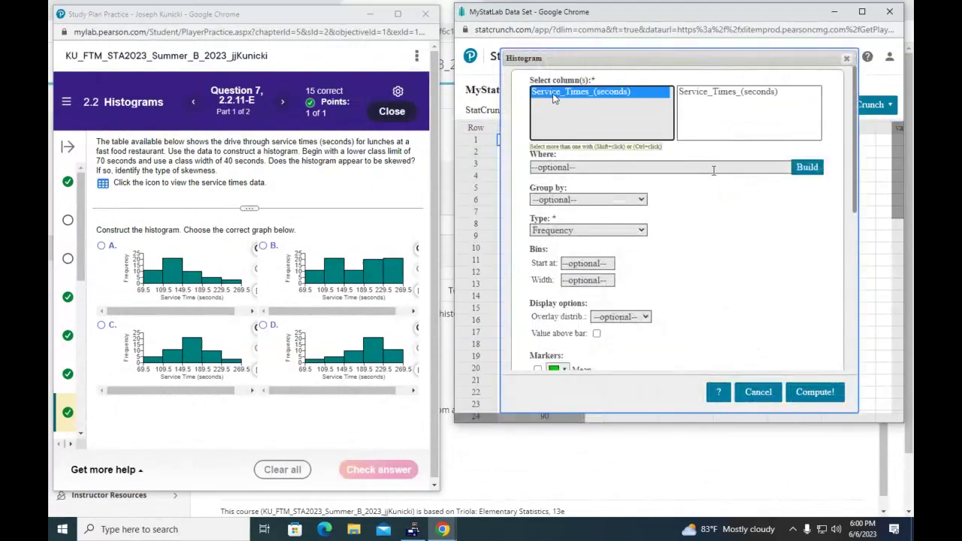
{"action": "left_click", "coordinate": [598, 262]}
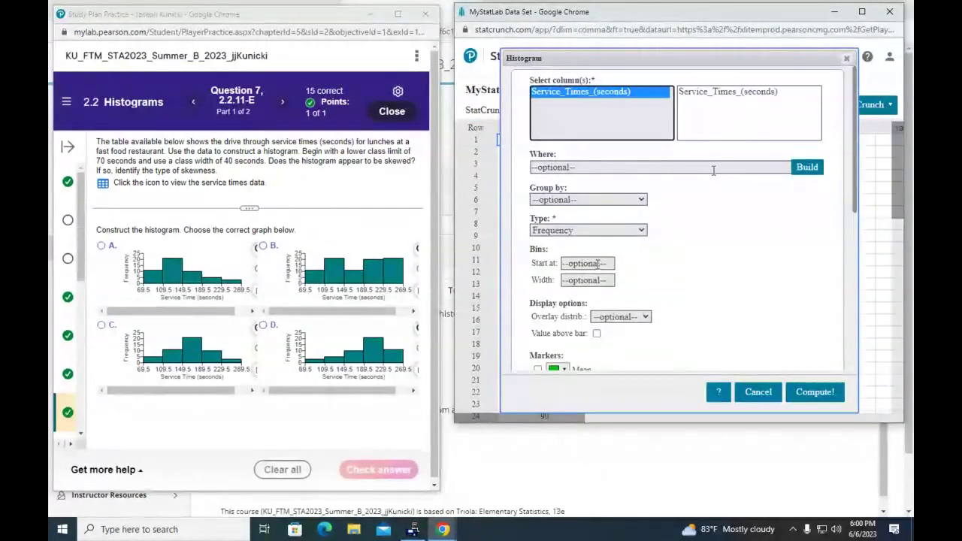
{"action": "left_click", "coordinate": [599, 263]}
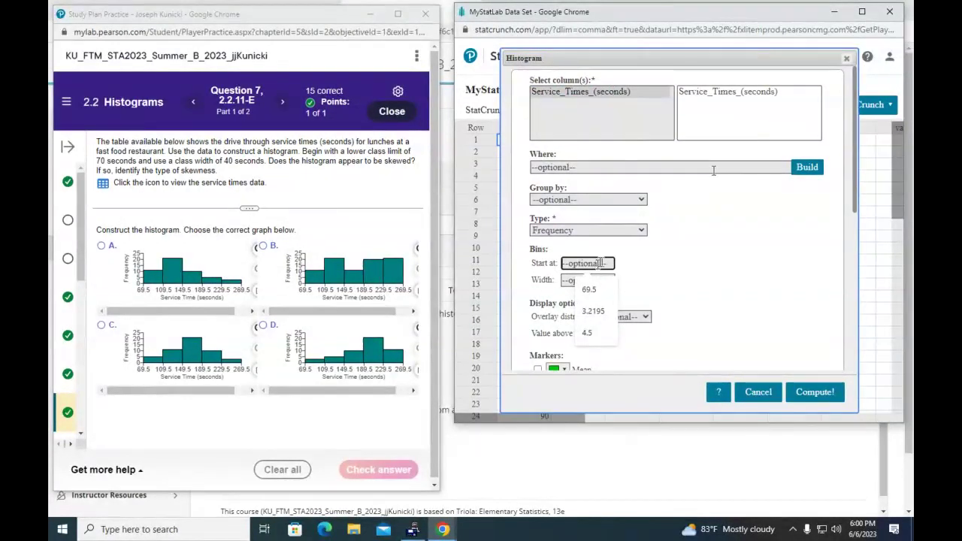
{"action": "type", "text": "69"}
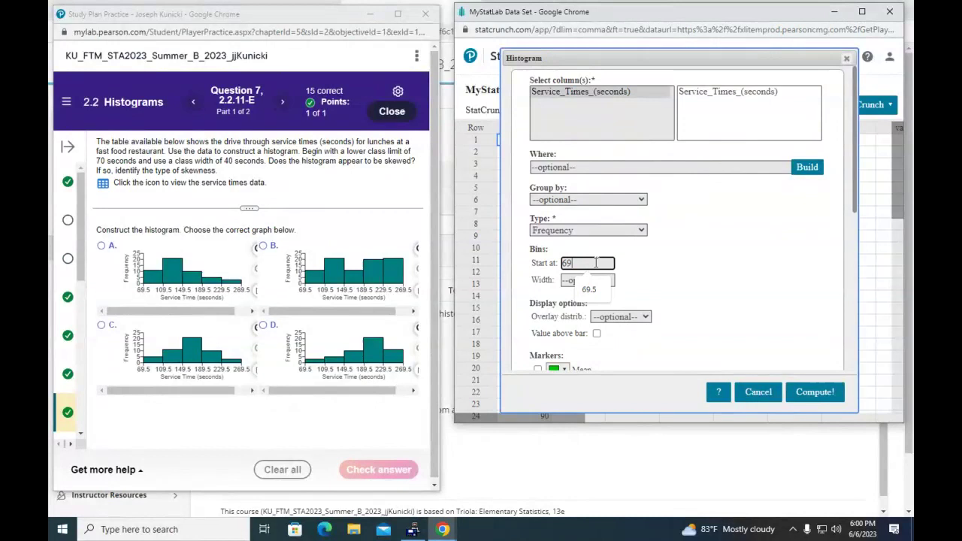
{"action": "type", "text": ".5"}
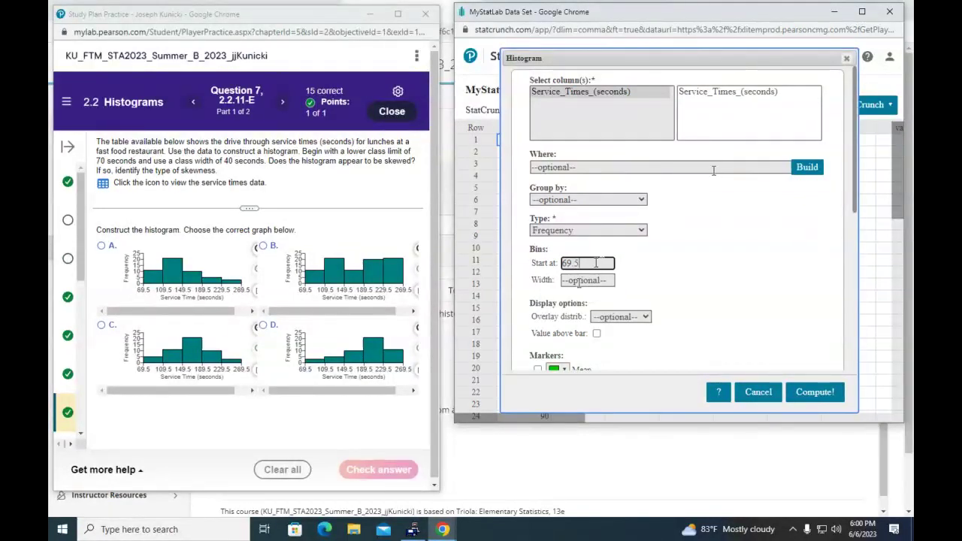
{"action": "left_click", "coordinate": [578, 281]}
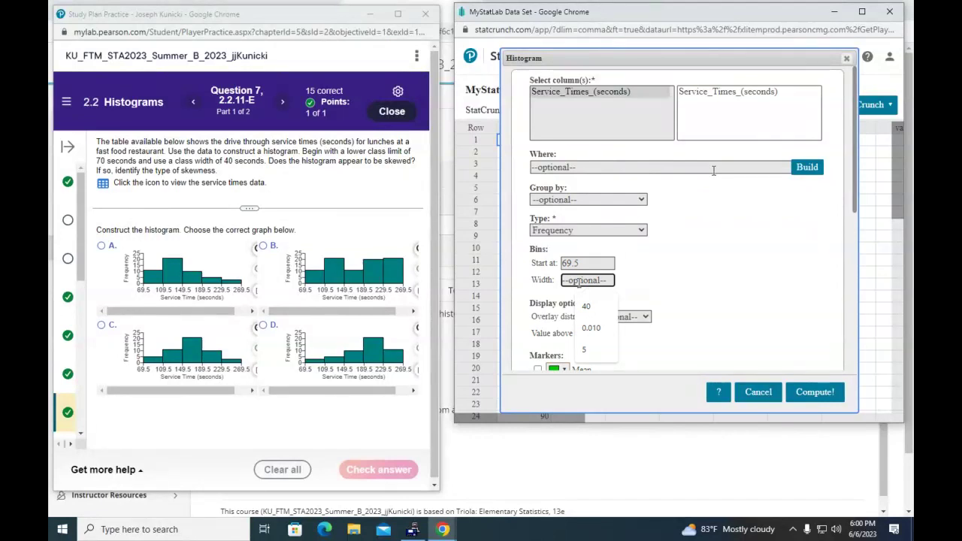
{"action": "left_click", "coordinate": [586, 307]}
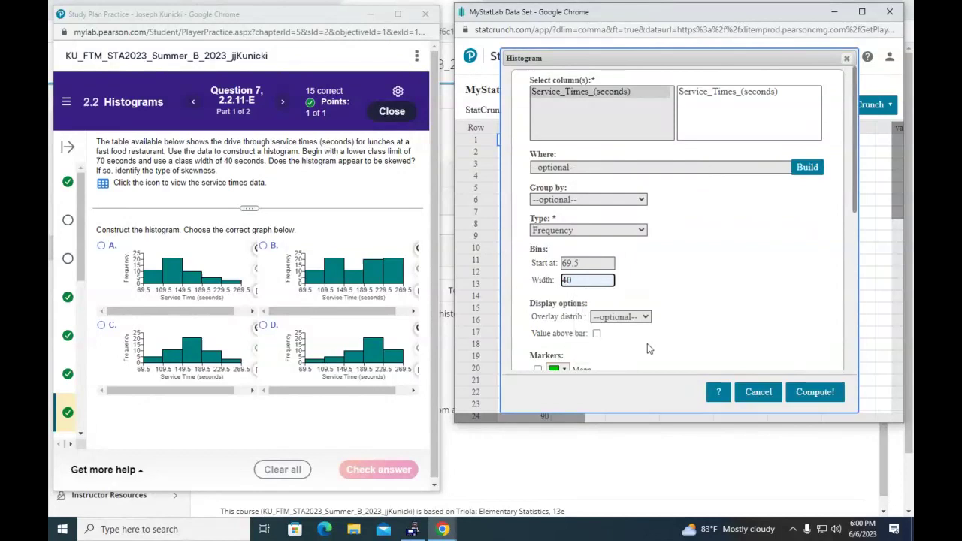
{"action": "left_click", "coordinate": [816, 396]}
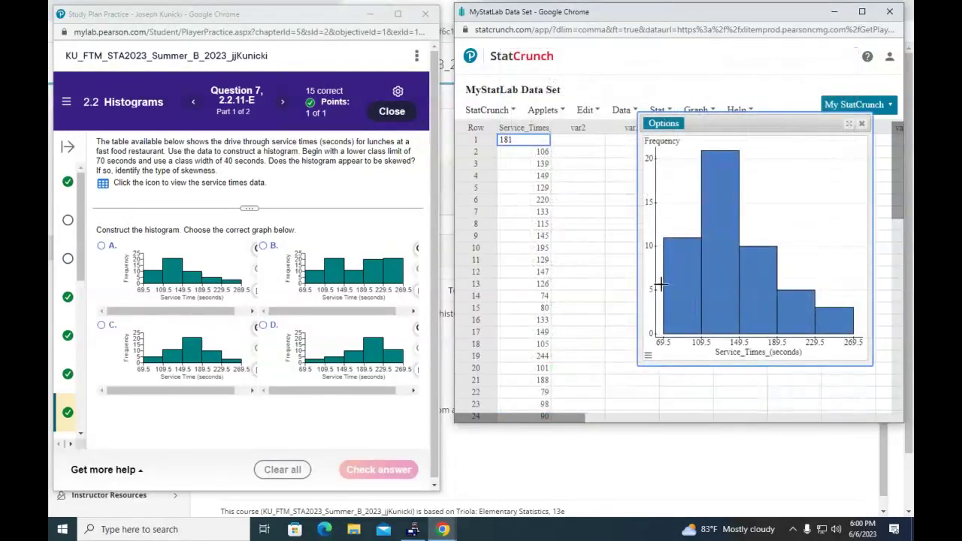
Step: Widen the StatCrunch histogram for comparison, choose graph A for the service times, submit it and continue to part 2
{"action": "left_click_drag", "start_coordinate": [626, 232], "coordinate": [513, 220]}
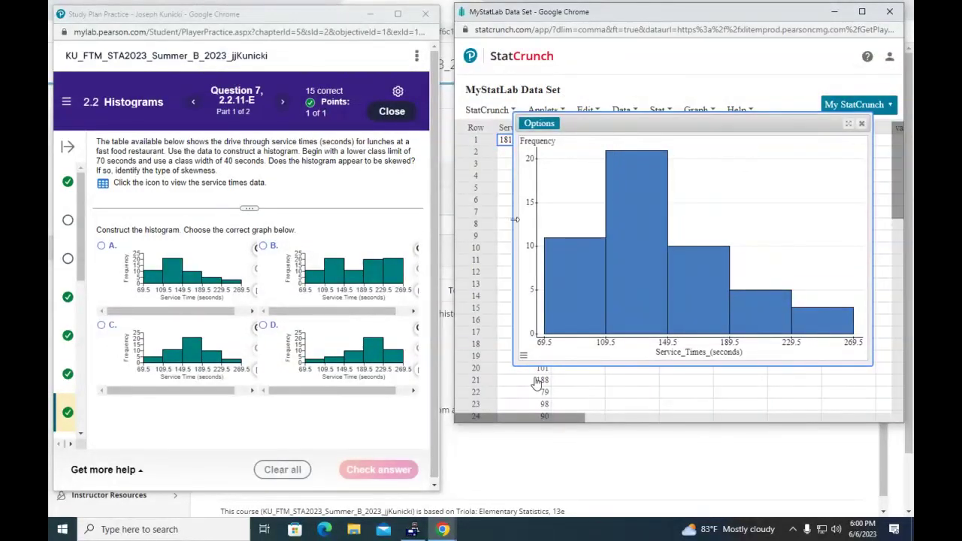
{"action": "left_click", "coordinate": [101, 258]}
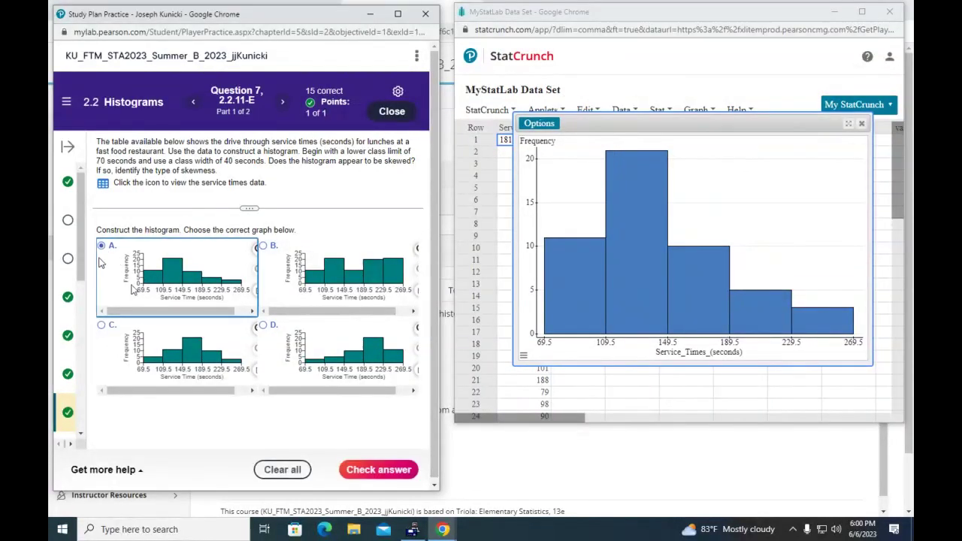
{"action": "left_click", "coordinate": [378, 469]}
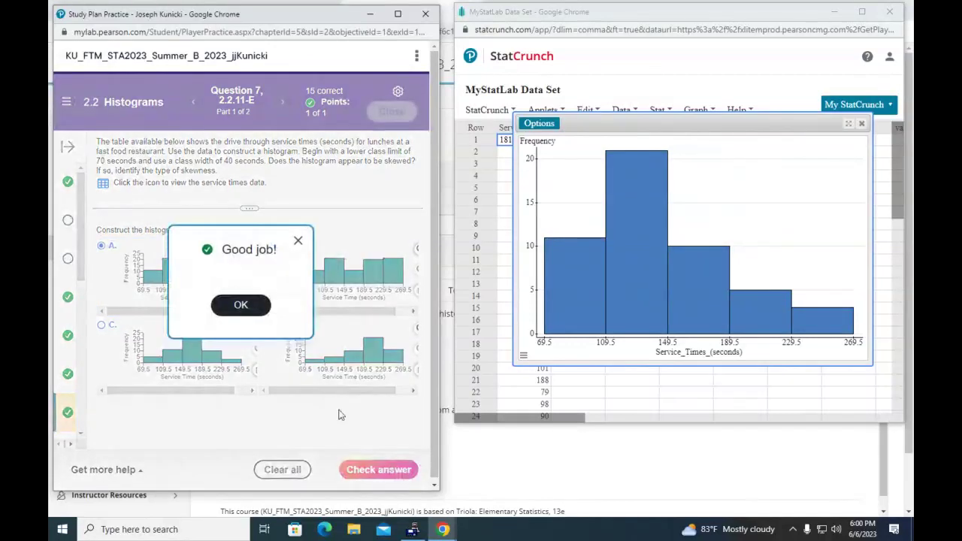
{"action": "left_click", "coordinate": [242, 305]}
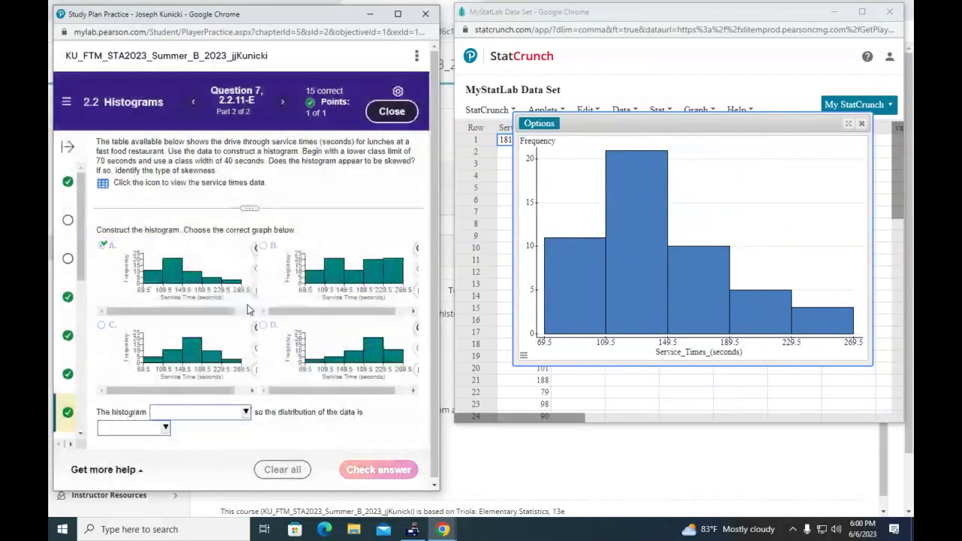
Step: Complete part 2 by stating that the histogram has a longer right tail and the data is skewed to the right, and check the answer
{"action": "left_click", "coordinate": [247, 412]}
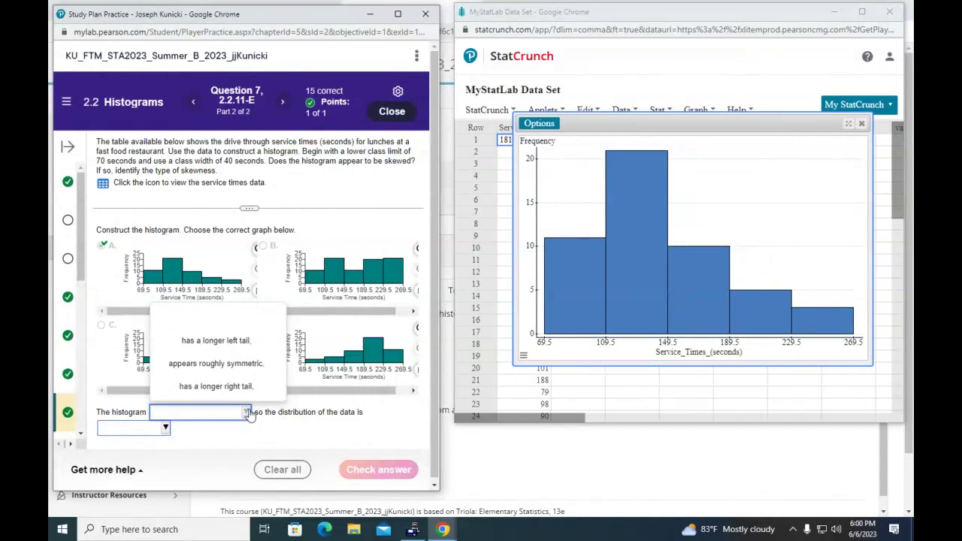
{"action": "left_click", "coordinate": [236, 386]}
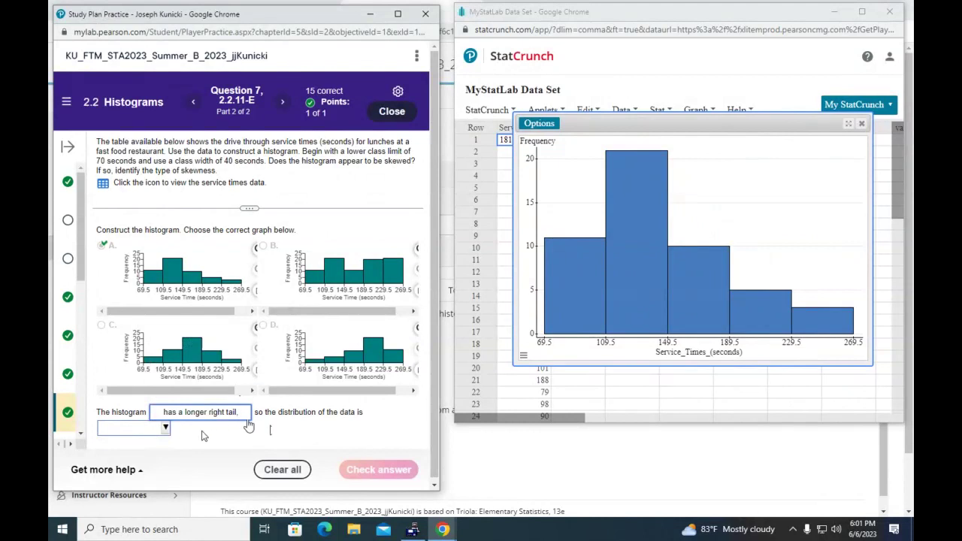
{"action": "left_click", "coordinate": [166, 428]}
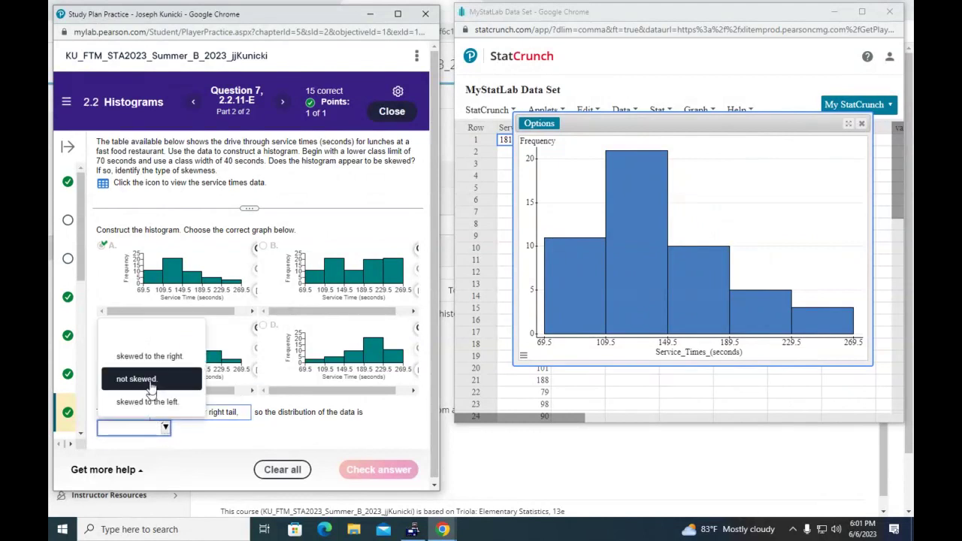
{"action": "left_click", "coordinate": [156, 357]}
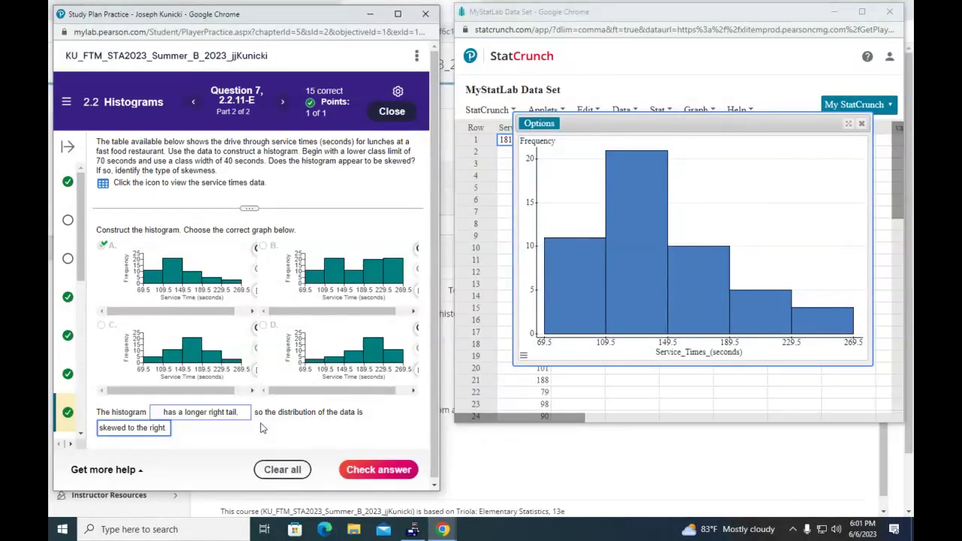
{"action": "left_click", "coordinate": [363, 469]}
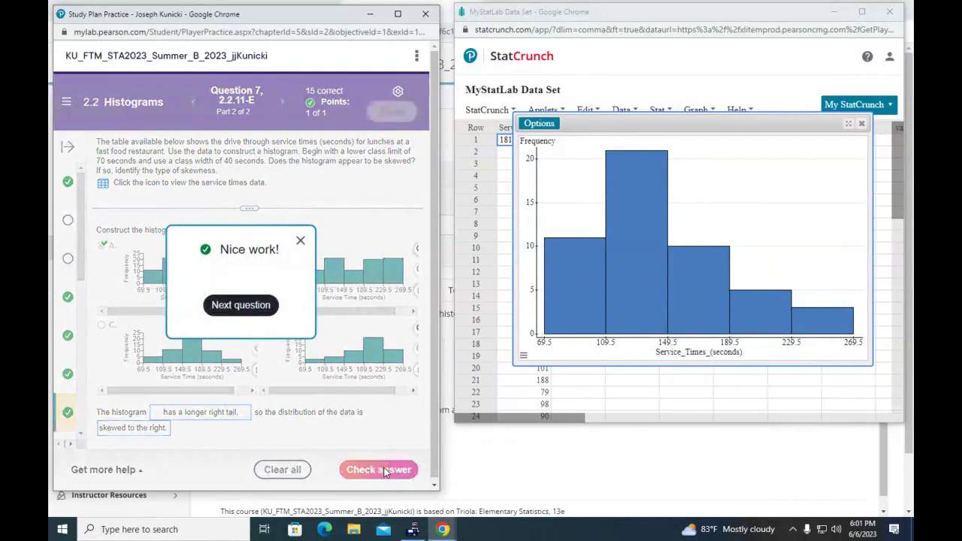
Step: Dismiss the answer feedback and close the service times histogram along with its StatCrunch data window
{"action": "left_click", "coordinate": [301, 243]}
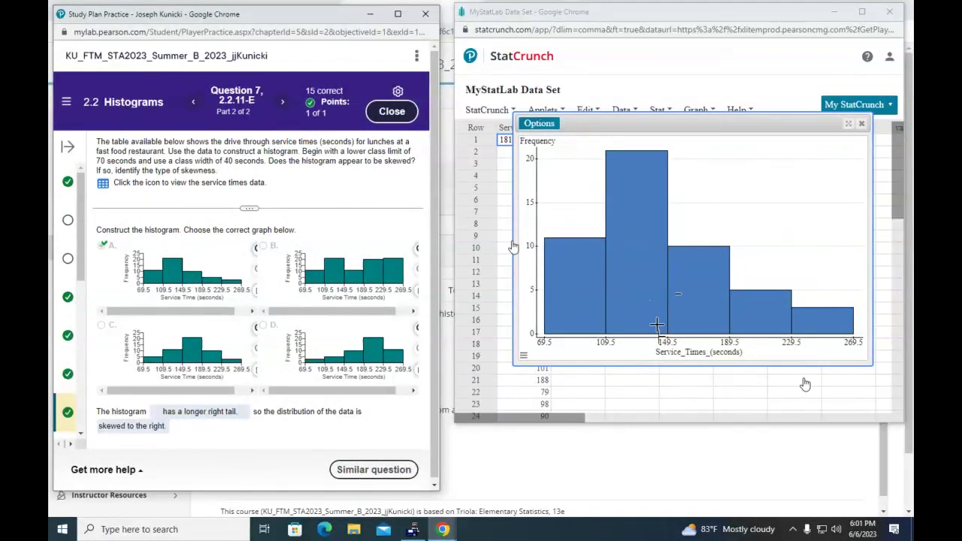
{"action": "left_click", "coordinate": [862, 123]}
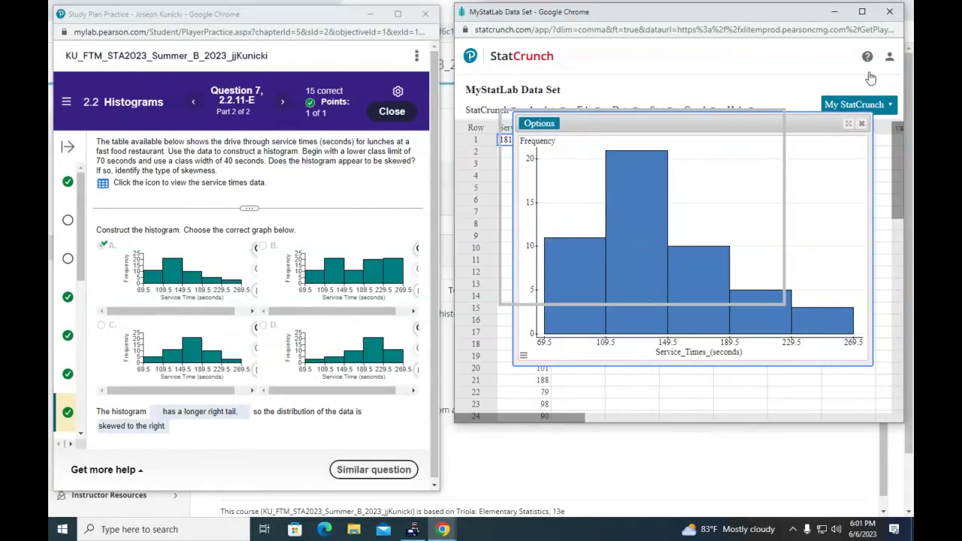
{"action": "left_click", "coordinate": [893, 12]}
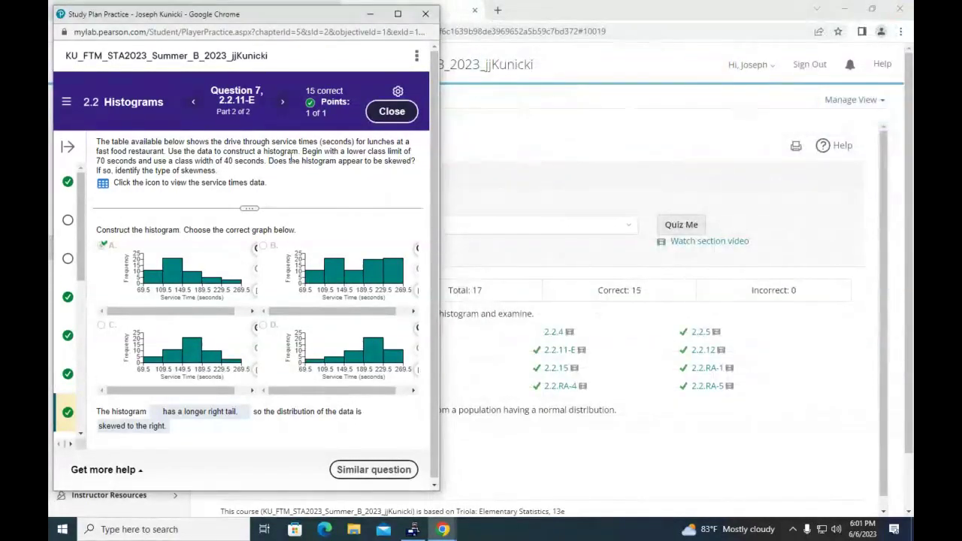
Step: Go to Question 8, widen the practice window, and submit histogram A for the rainfall frequency distribution
{"action": "left_click", "coordinate": [283, 102]}
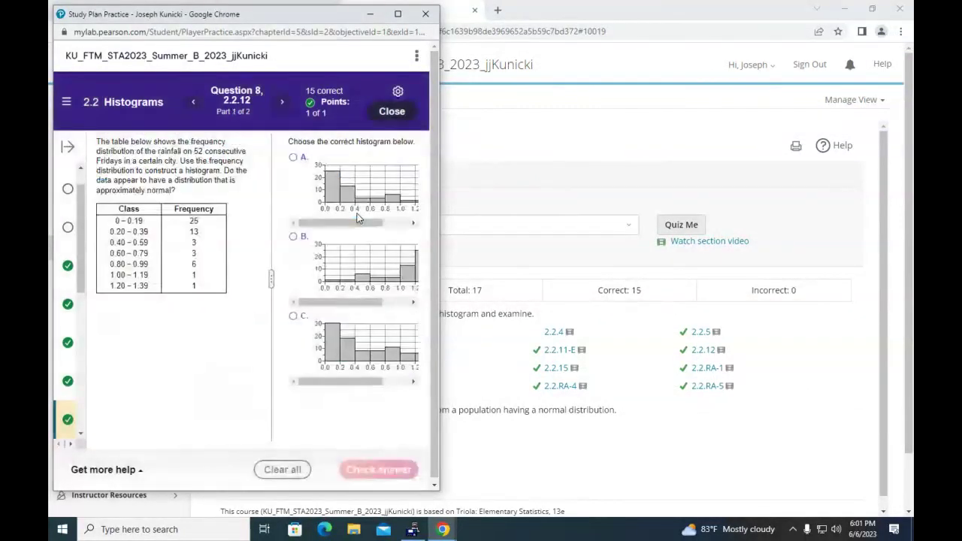
{"action": "left_click_drag", "start_coordinate": [441, 75], "coordinate": [559, 78]}
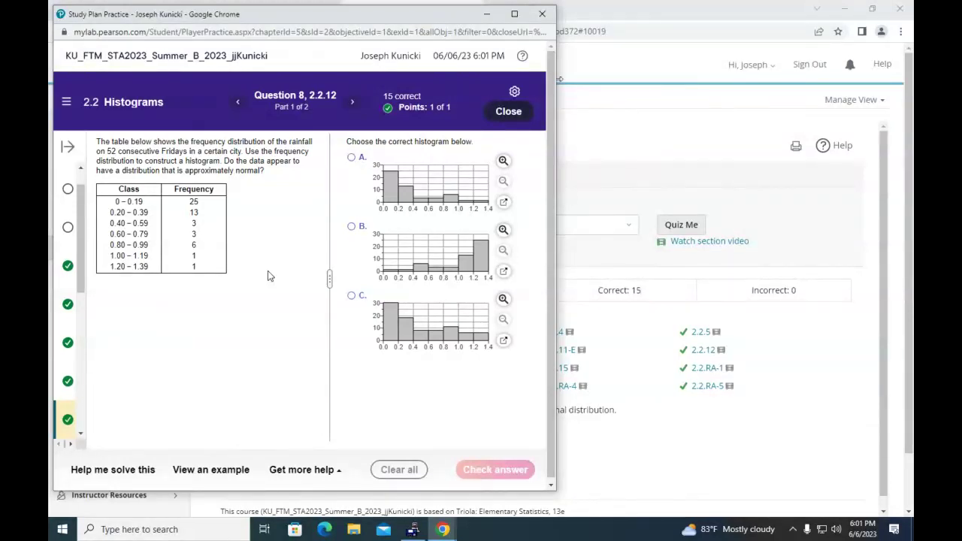
{"action": "left_click", "coordinate": [352, 163]}
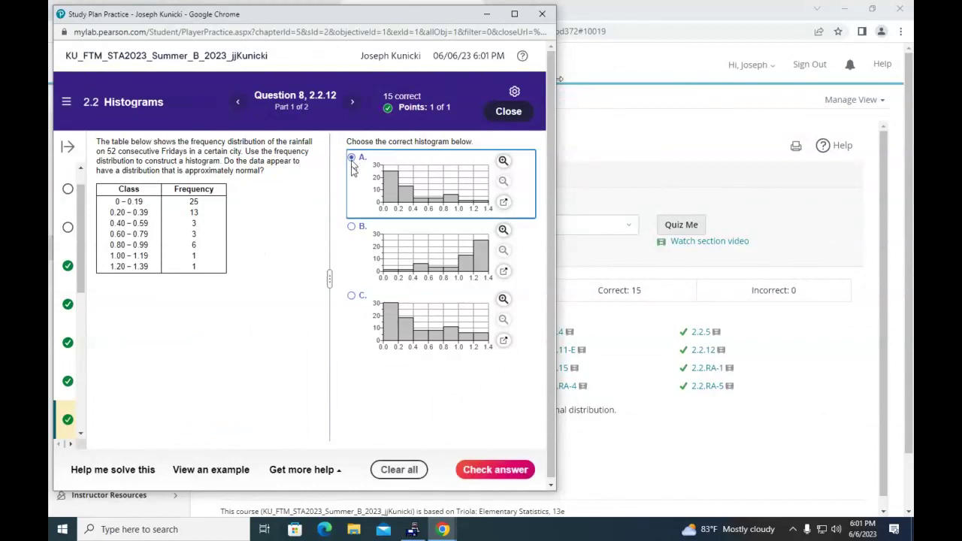
{"action": "left_click", "coordinate": [513, 471]}
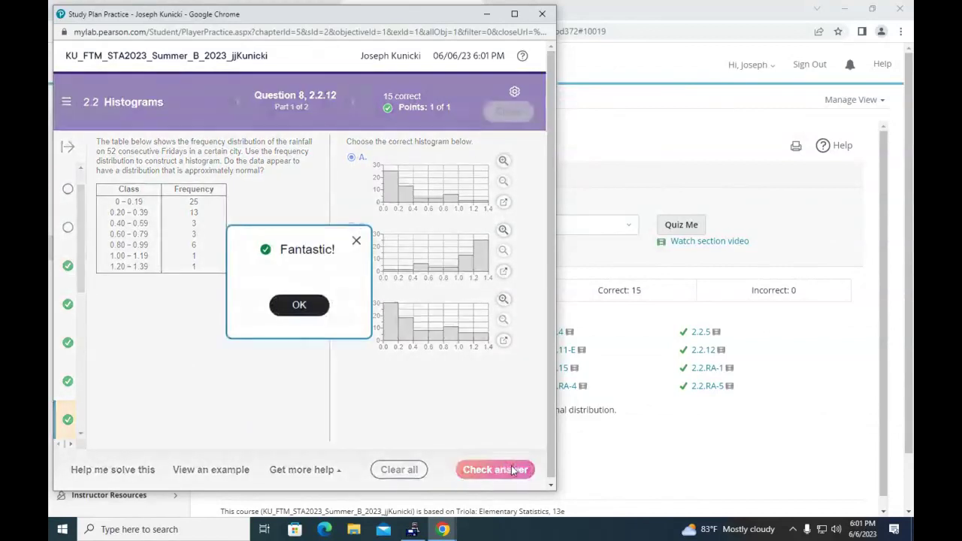
{"action": "left_click", "coordinate": [301, 307]}
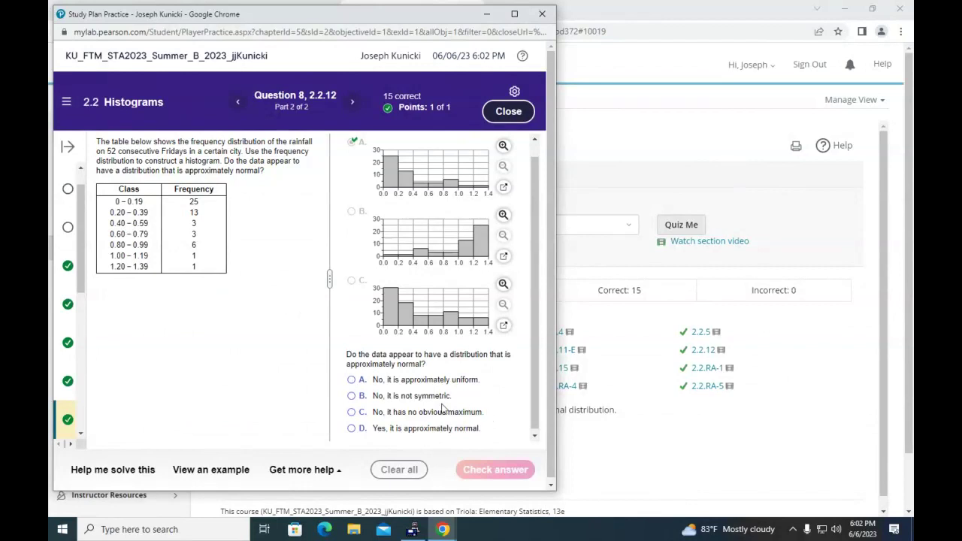
Step: Answer the normality part of Question 8 with "No, it is not symmetric" and check it, staying on the question
{"action": "left_click", "coordinate": [352, 398]}
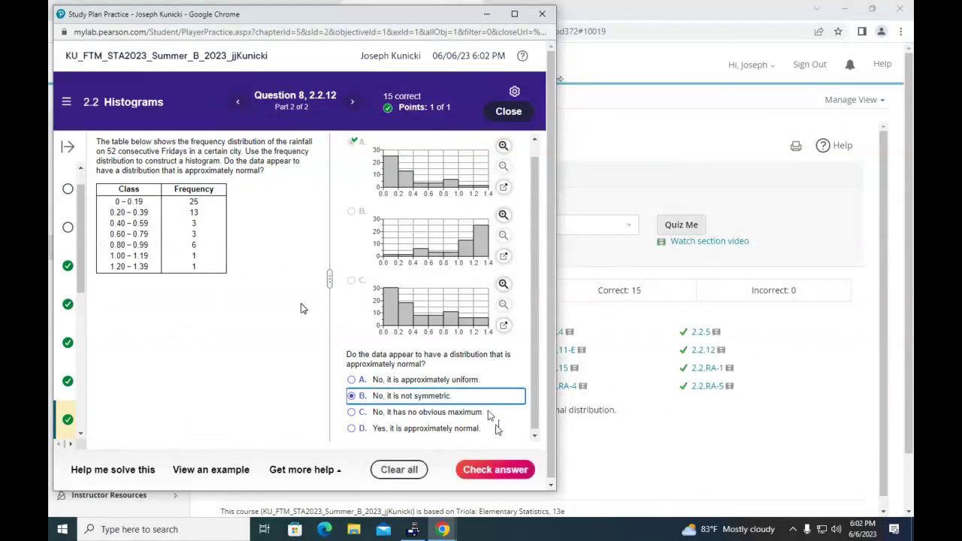
{"action": "left_click", "coordinate": [490, 469]}
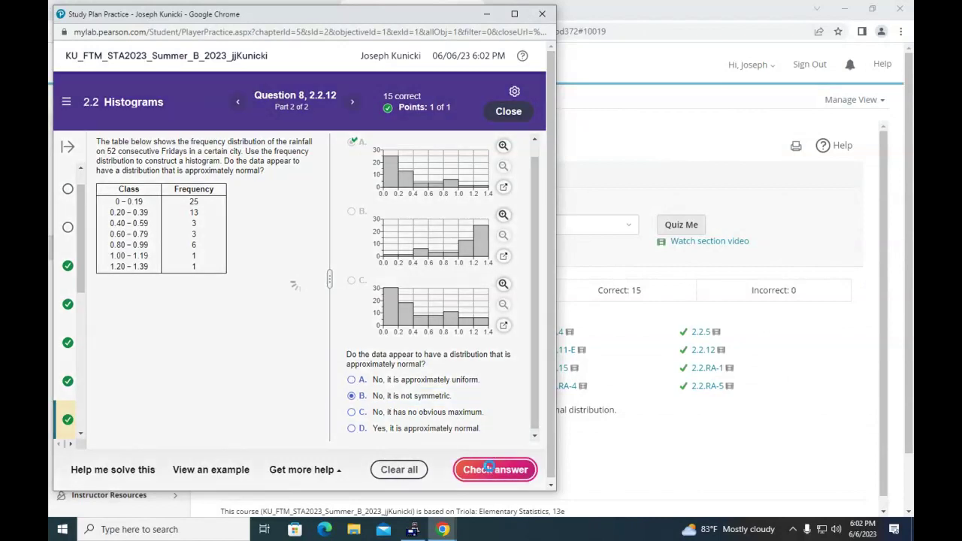
{"action": "left_click", "coordinate": [359, 242]}
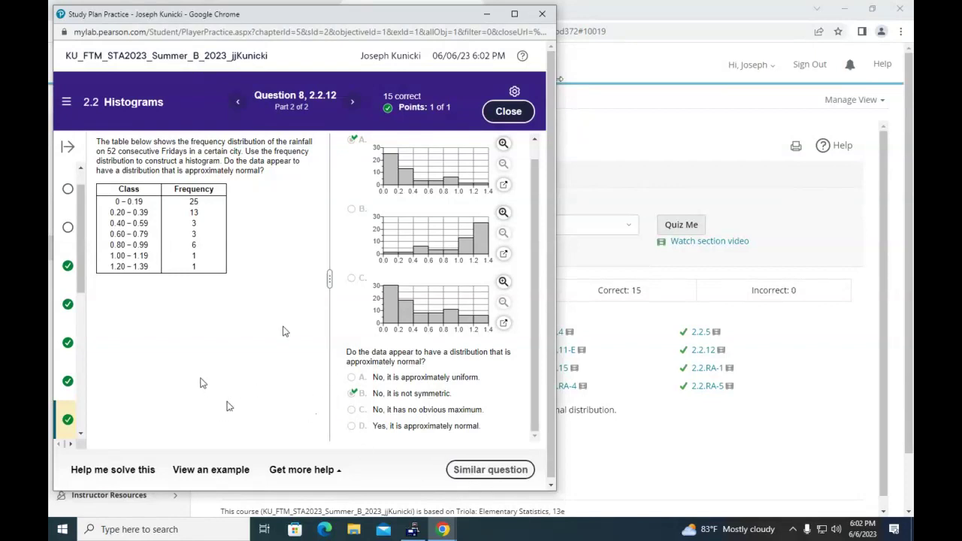
Step: Advance to Question 9 and submit histogram A for the earthquake magnitude frequency distribution
{"action": "left_click", "coordinate": [356, 109]}
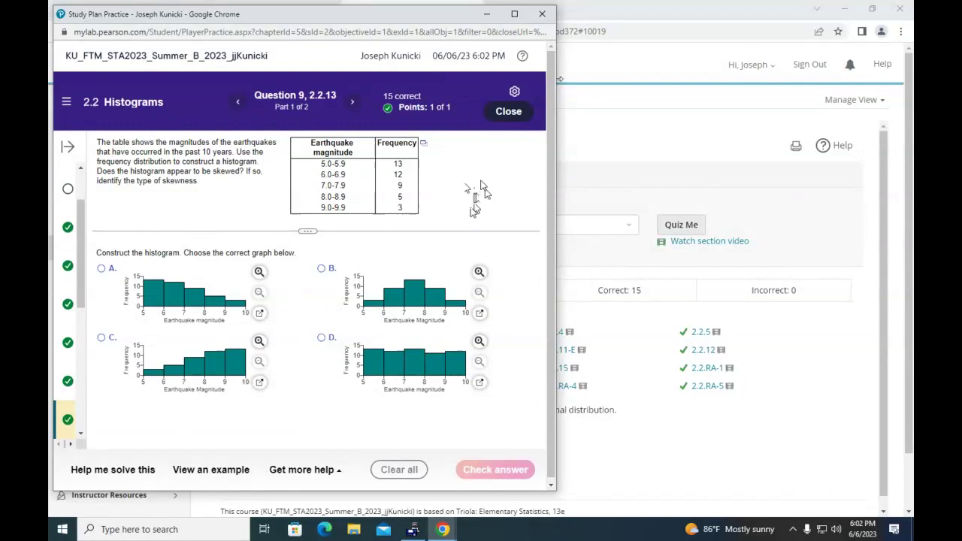
{"action": "left_click", "coordinate": [103, 269]}
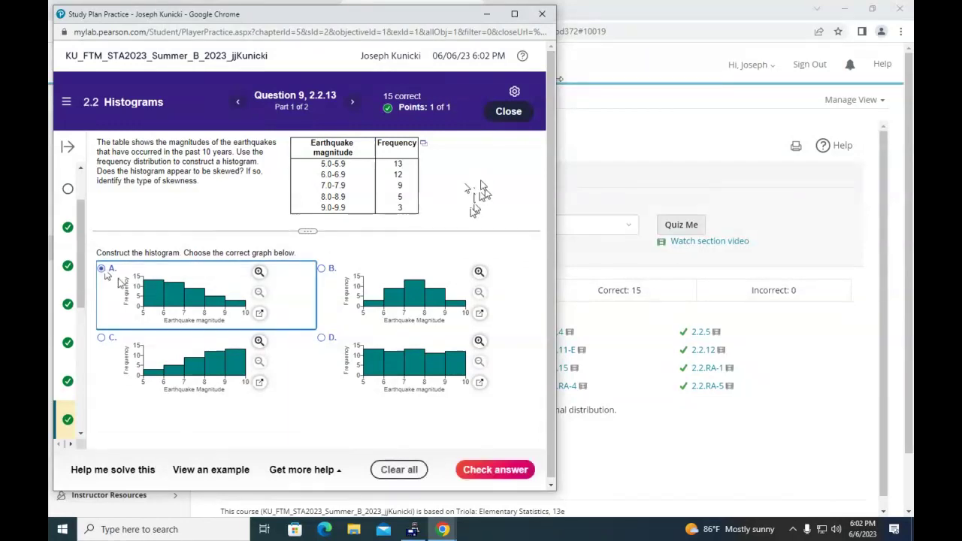
{"action": "left_click", "coordinate": [500, 469]}
{"action": "left_click", "coordinate": [299, 309]}
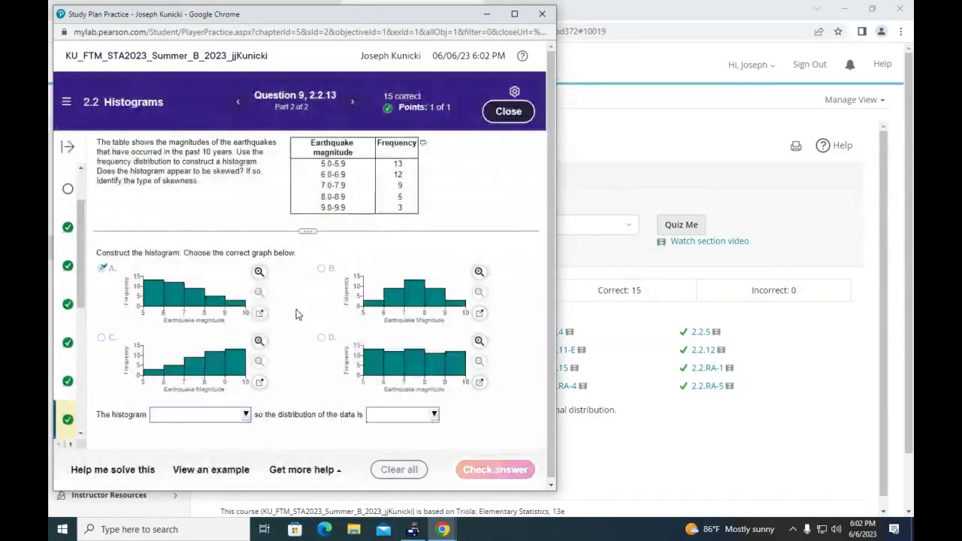
Step: Complete the skewness statement with "has a longer right tail" and "skewed to the right", and check the answer
{"action": "left_click", "coordinate": [251, 418]}
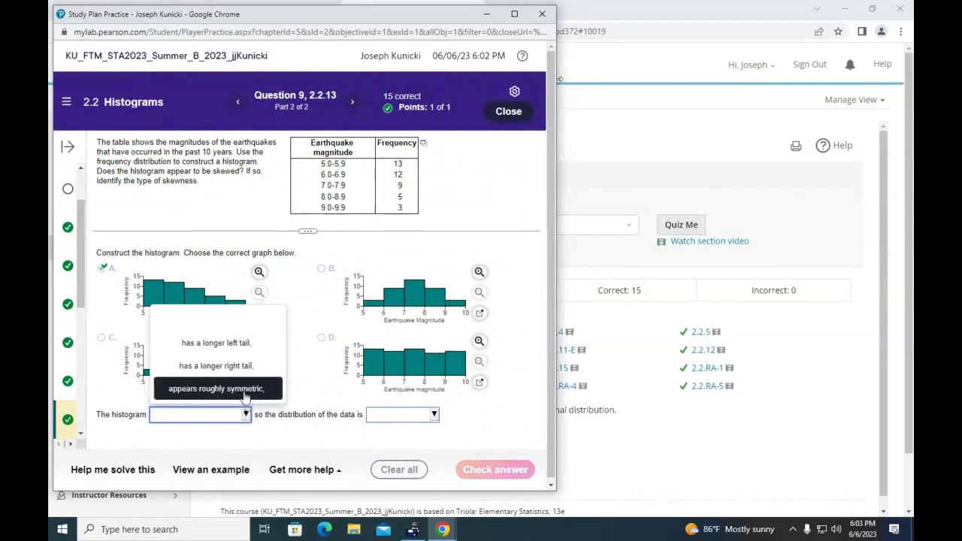
{"action": "left_click", "coordinate": [248, 366]}
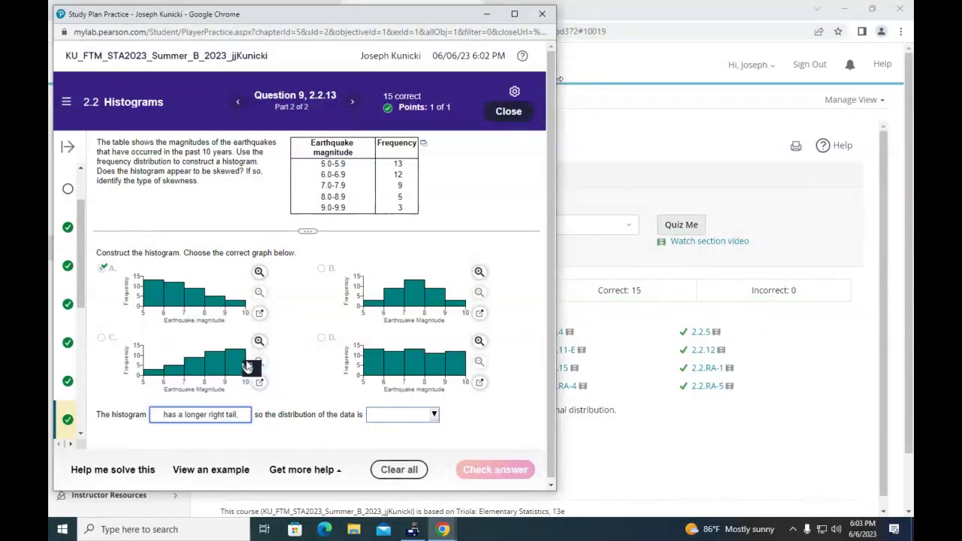
{"action": "left_click", "coordinate": [433, 416]}
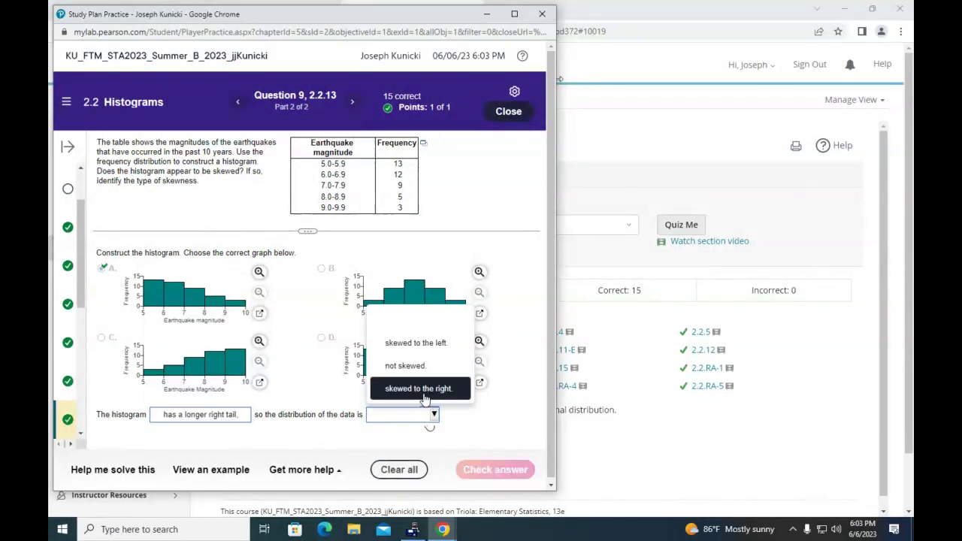
{"action": "left_click", "coordinate": [426, 392]}
{"action": "left_click", "coordinate": [469, 470]}
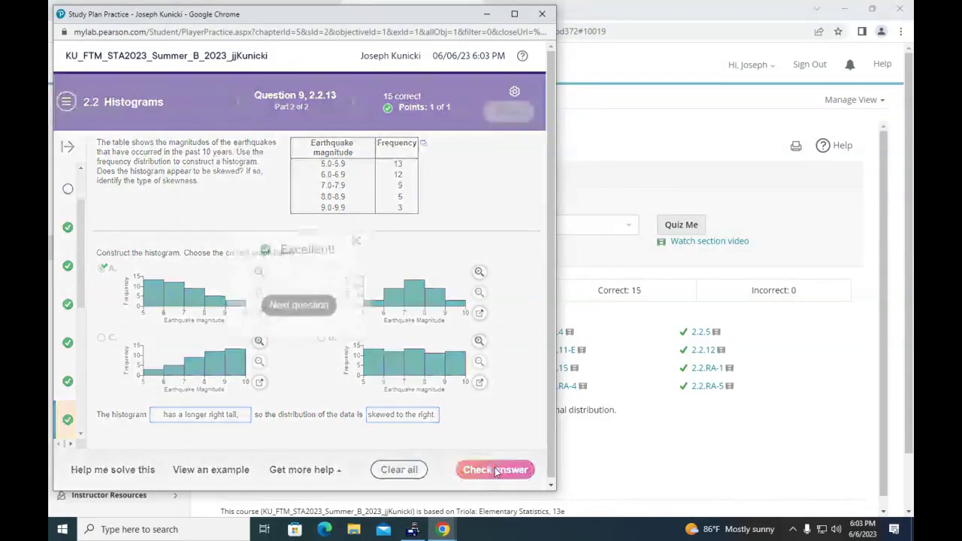
Step: Advance to Question 10 and submit histogram C for the low temperature frequency distribution
{"action": "left_click", "coordinate": [329, 305]}
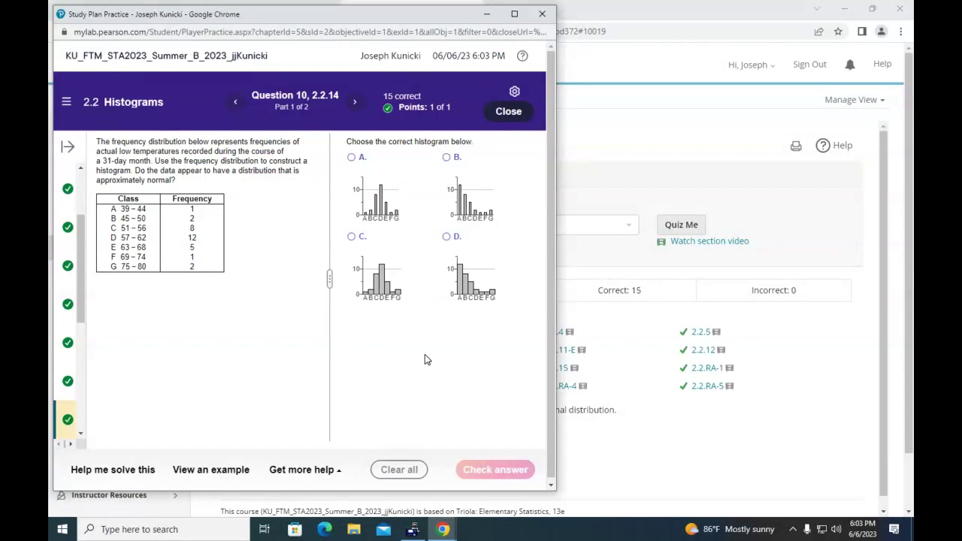
{"action": "left_click", "coordinate": [388, 304]}
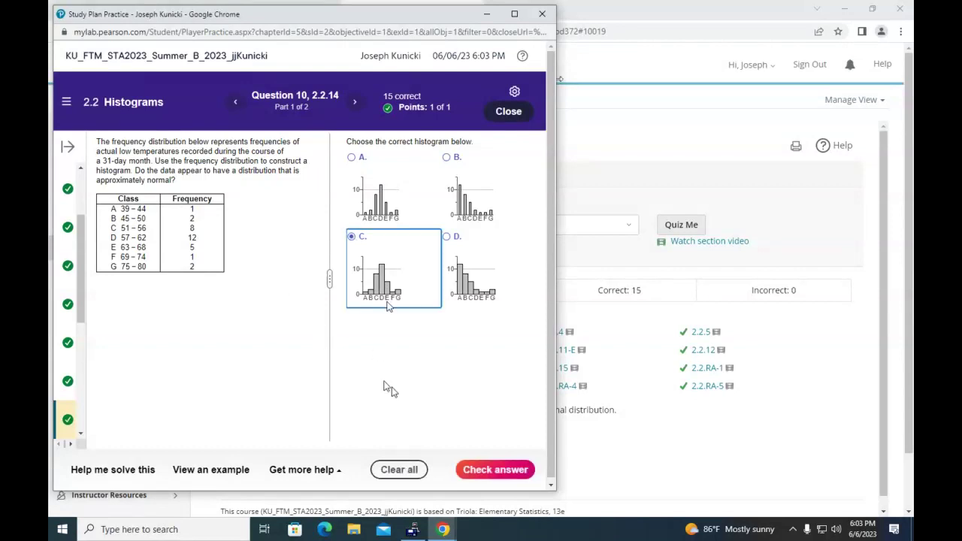
{"action": "left_click", "coordinate": [520, 473]}
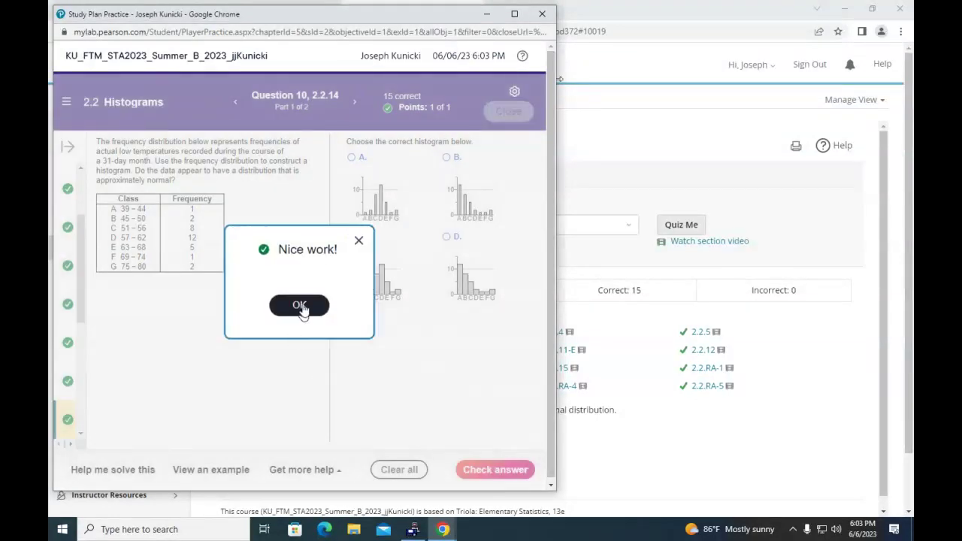
{"action": "left_click", "coordinate": [303, 306]}
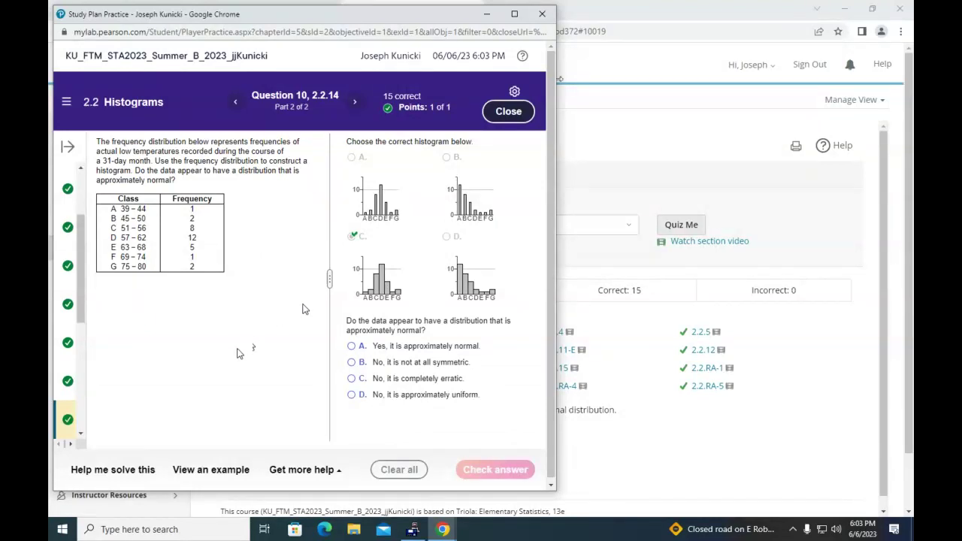
Step: Answer the normality part of Question 10 with "Yes, it is approximately normal" and check it, staying on the question
{"action": "left_click", "coordinate": [358, 350]}
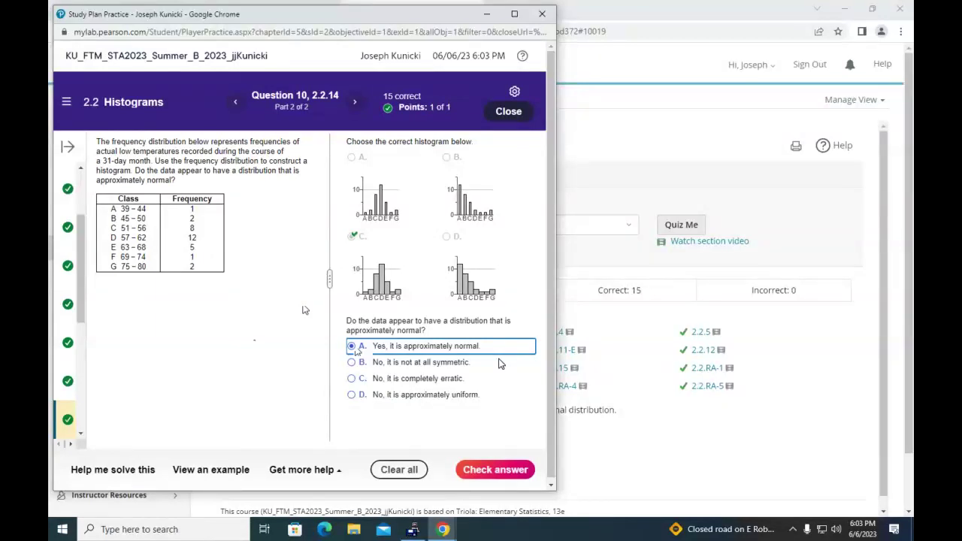
{"action": "left_click", "coordinate": [506, 471]}
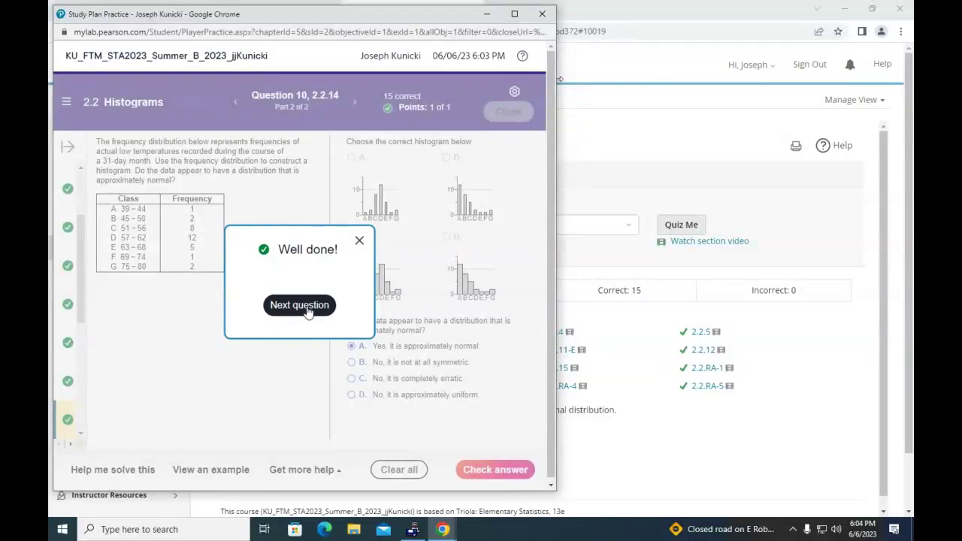
{"action": "left_click", "coordinate": [360, 242]}
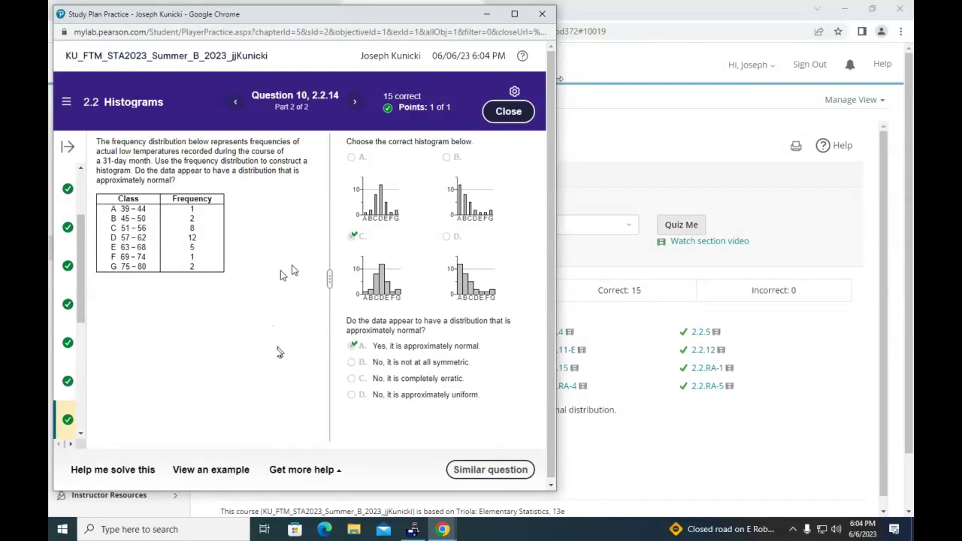
Step: Skip ahead to Question 12 and submit answer A, that the distribution is not normal because points are not reasonably close to a straight line
{"action": "left_click", "coordinate": [356, 105]}
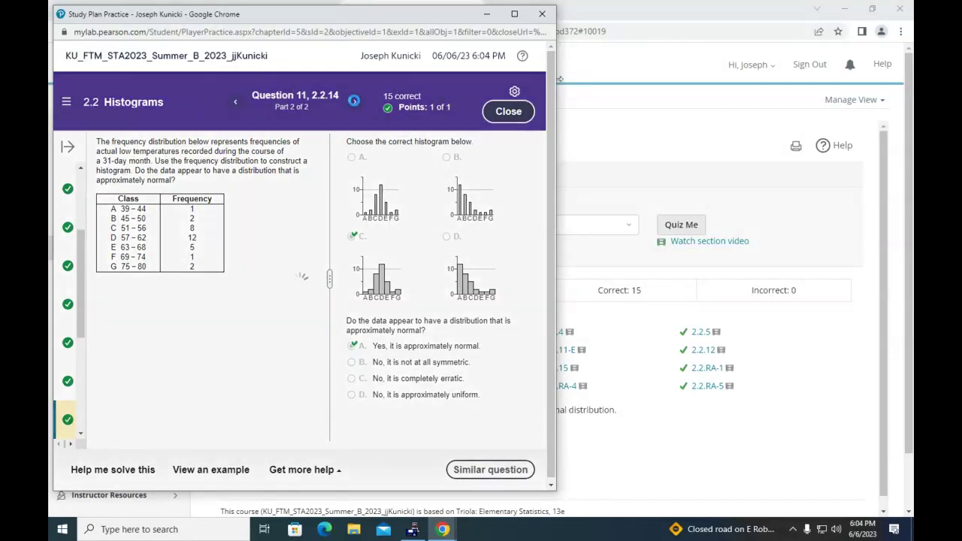
{"action": "left_click", "coordinate": [355, 105]}
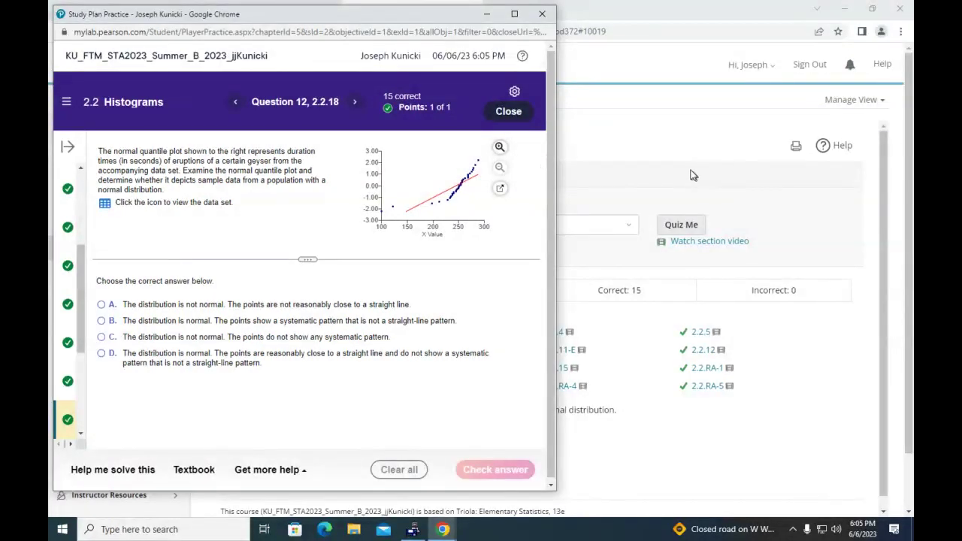
{"action": "left_click", "coordinate": [104, 308]}
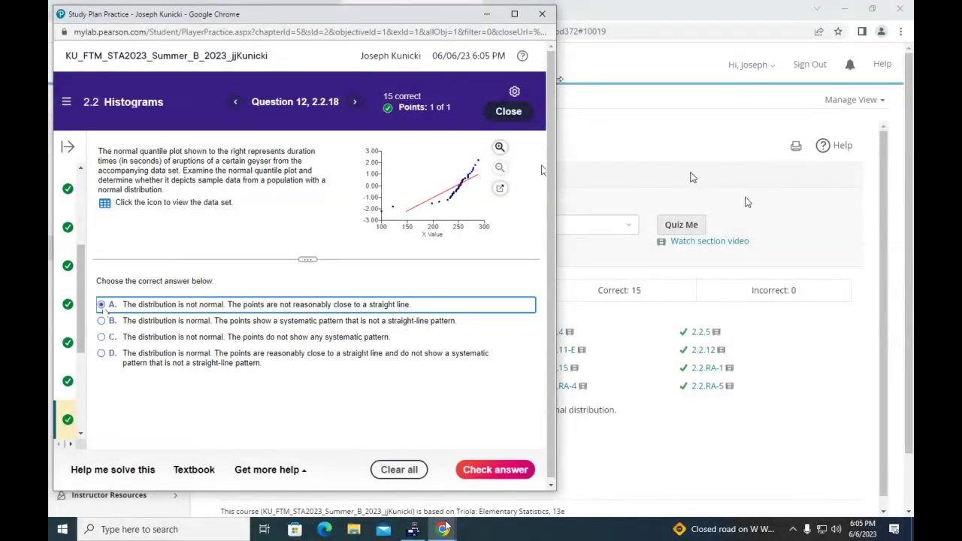
{"action": "left_click", "coordinate": [524, 474]}
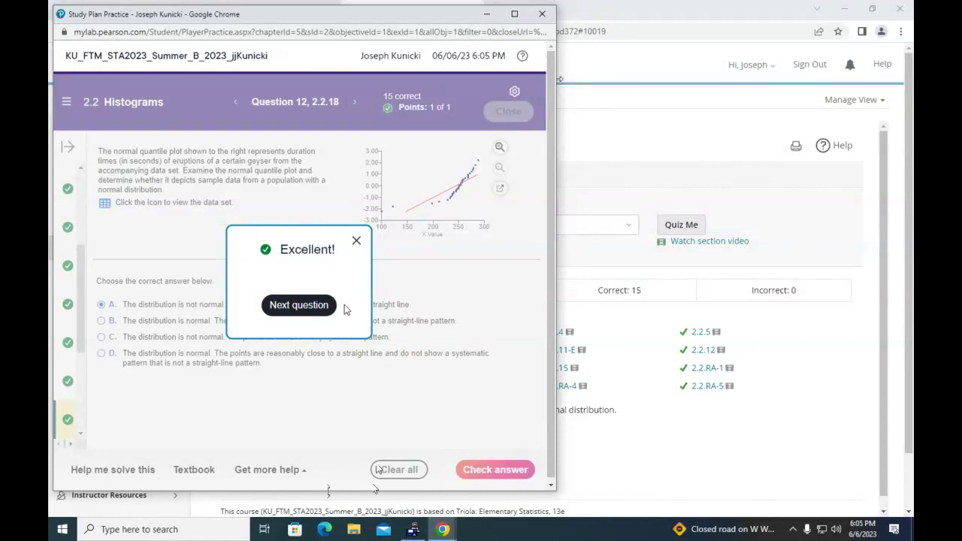
{"action": "left_click", "coordinate": [356, 241]}
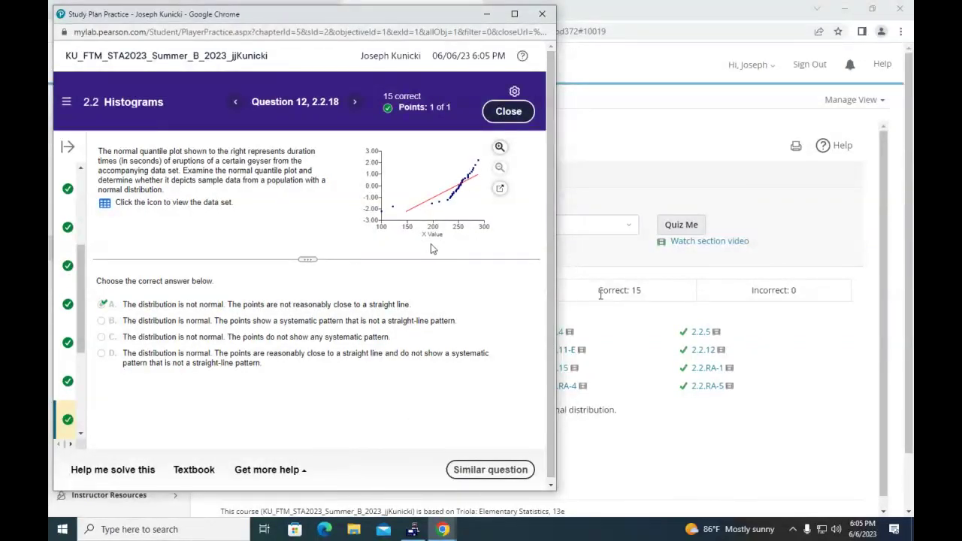
Step: Open the geyser eruption data table and launch StatCrunch, placing its window beside the practice window
{"action": "left_click", "coordinate": [105, 203]}
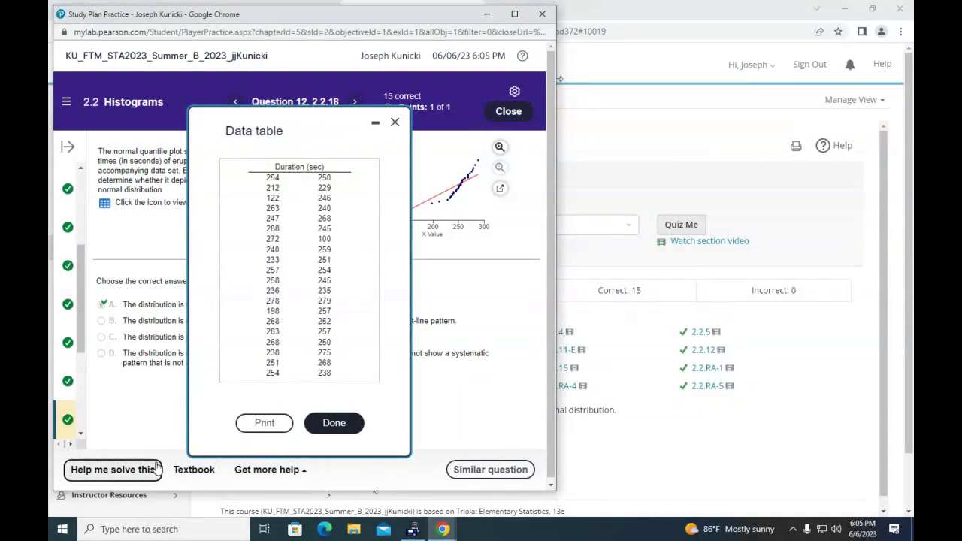
{"action": "left_click", "coordinate": [267, 470]}
{"action": "left_click", "coordinate": [256, 388]}
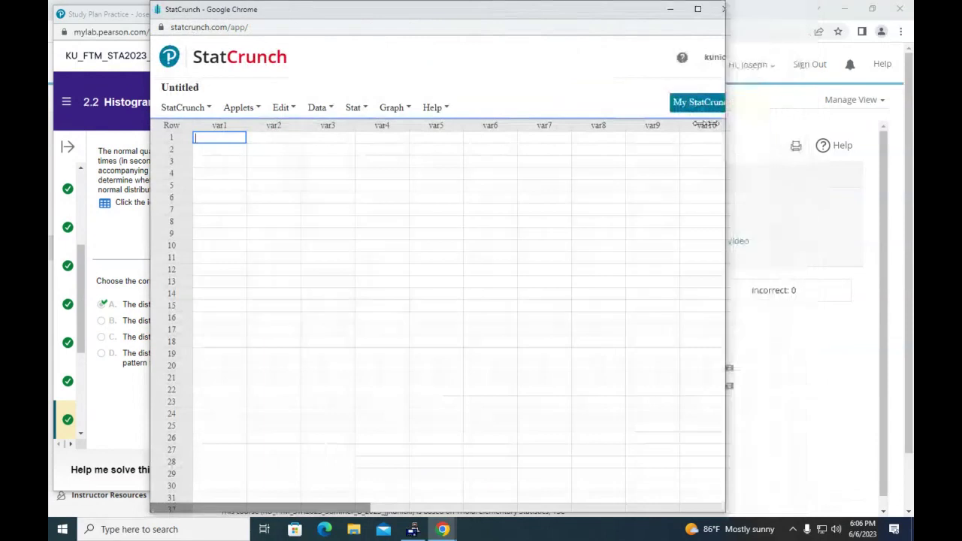
{"action": "left_click_drag", "start_coordinate": [393, 15], "coordinate": [775, 16]}
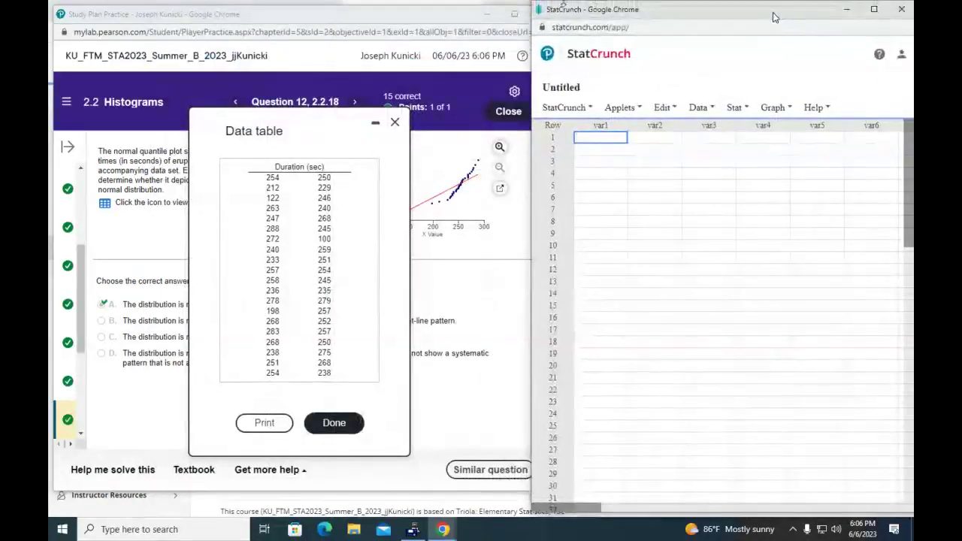
Step: View the QQ Plot options in StatCrunch, and close StatCrunch and the data table
{"action": "left_click", "coordinate": [774, 110]}
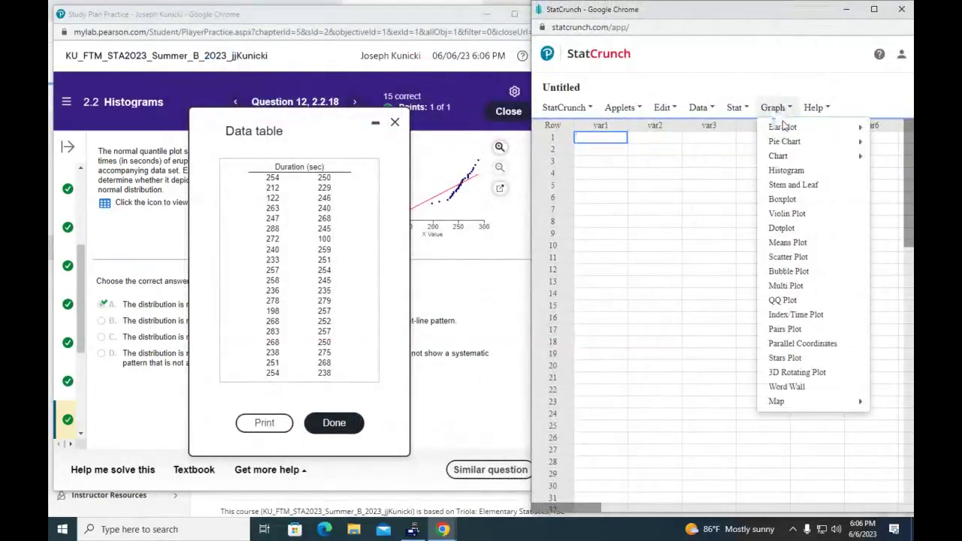
{"action": "left_click", "coordinate": [791, 304]}
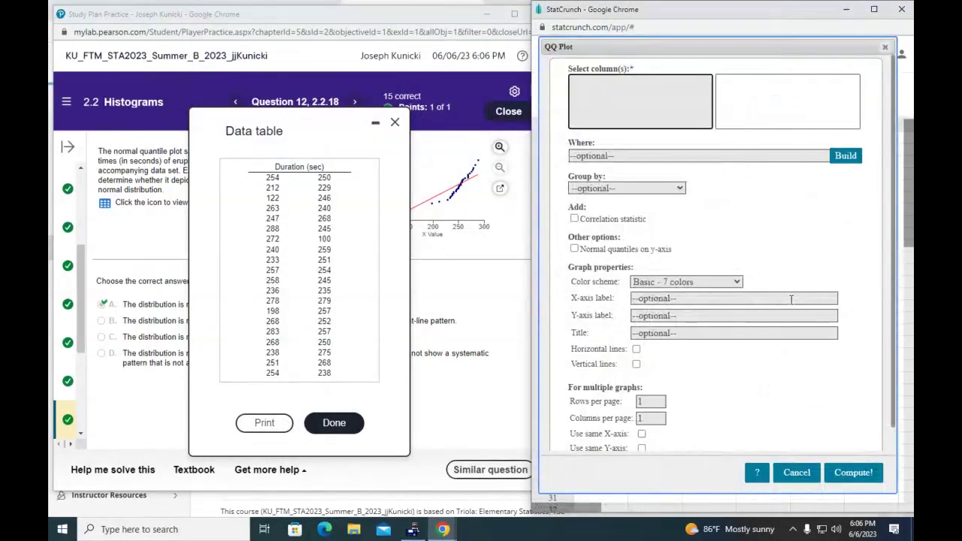
{"action": "left_click", "coordinate": [901, 9]}
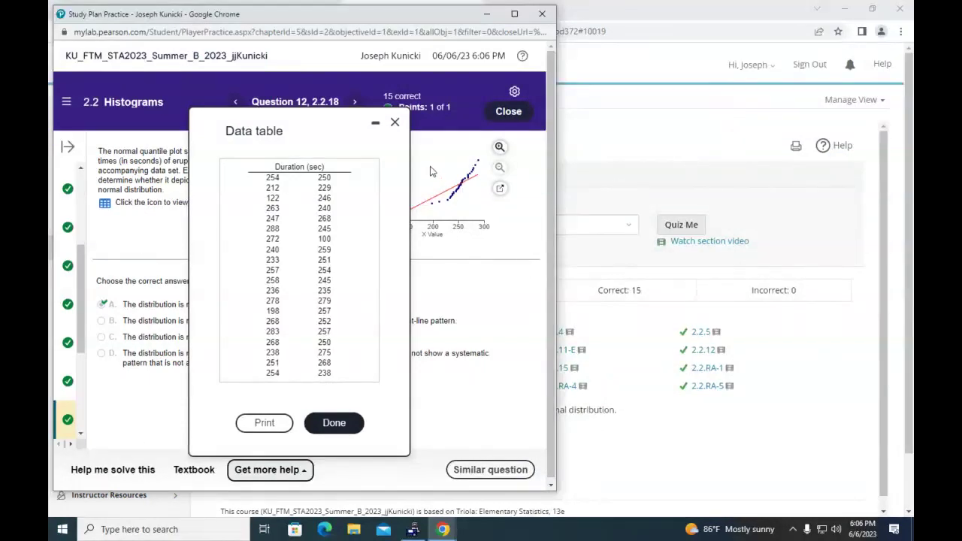
{"action": "left_click", "coordinate": [395, 122]}
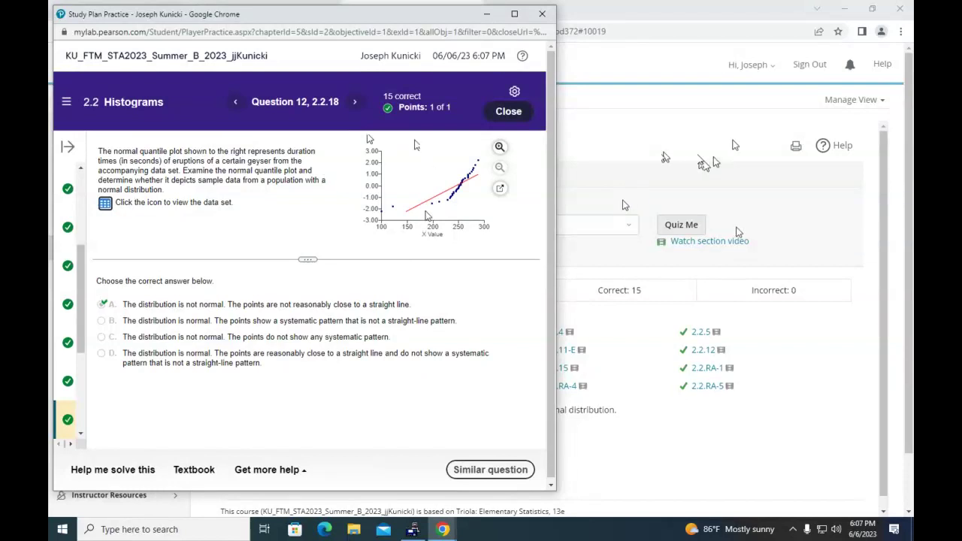
Step: Advance to Question 13, fill the blank about histogram bar heights with "frequency", check it, and continue to the following question
{"action": "left_click", "coordinate": [356, 101]}
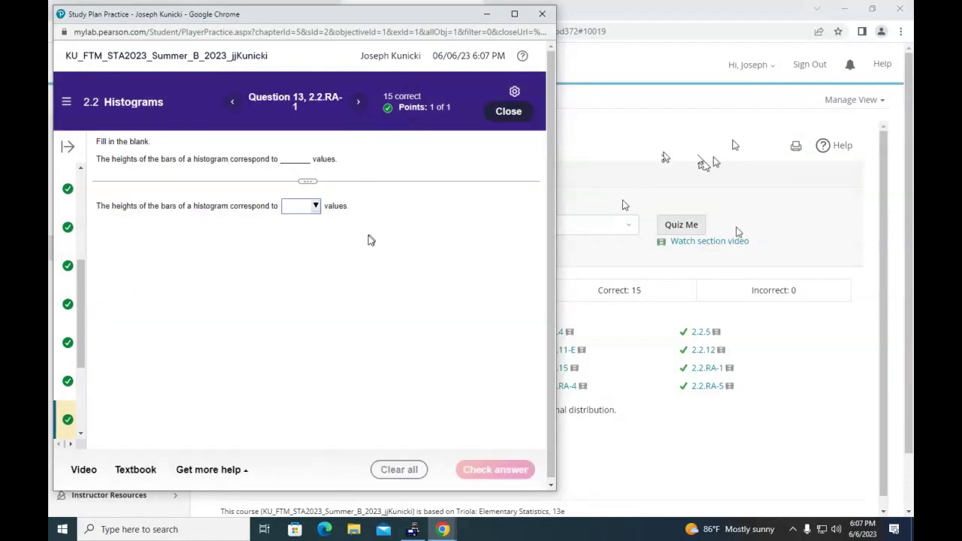
{"action": "left_click", "coordinate": [315, 208]}
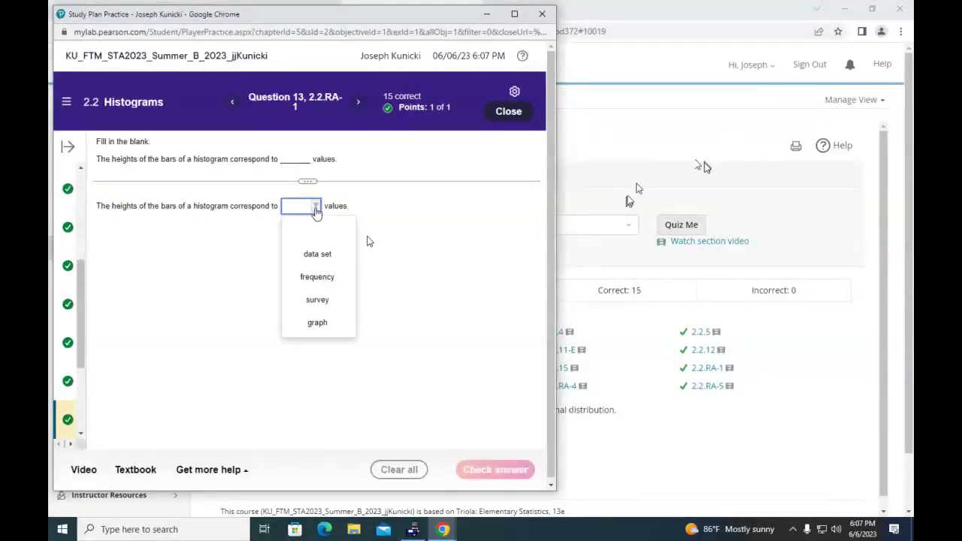
{"action": "left_click", "coordinate": [318, 277]}
{"action": "left_click", "coordinate": [495, 469]}
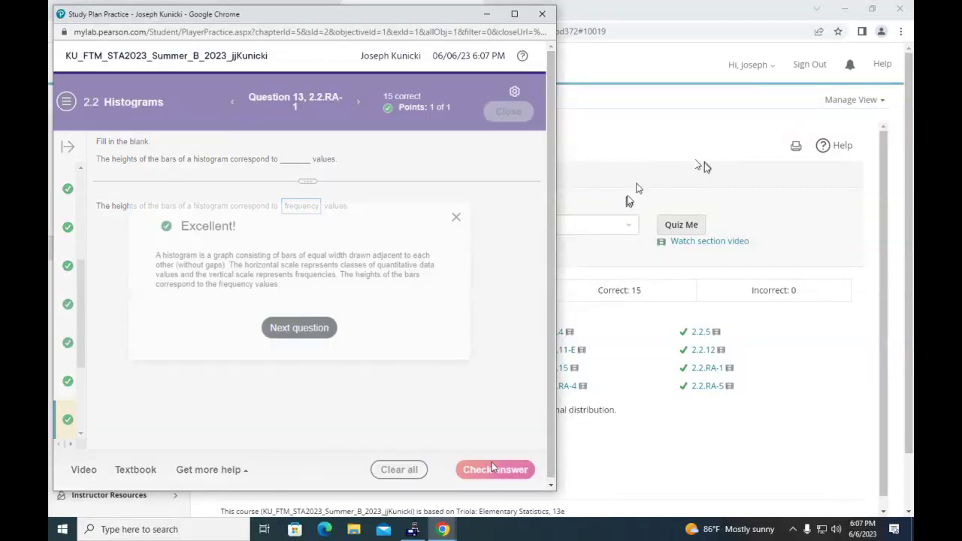
{"action": "left_click", "coordinate": [334, 328]}
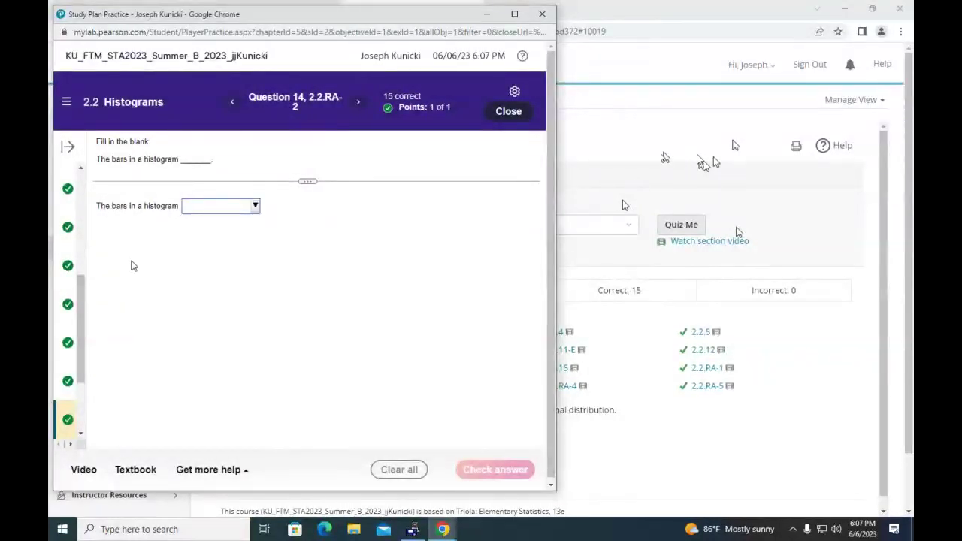
Step: Complete Question 14's statement about the bars in a histogram with "touch.", check it, and continue to the following question
{"action": "left_click", "coordinate": [256, 208]}
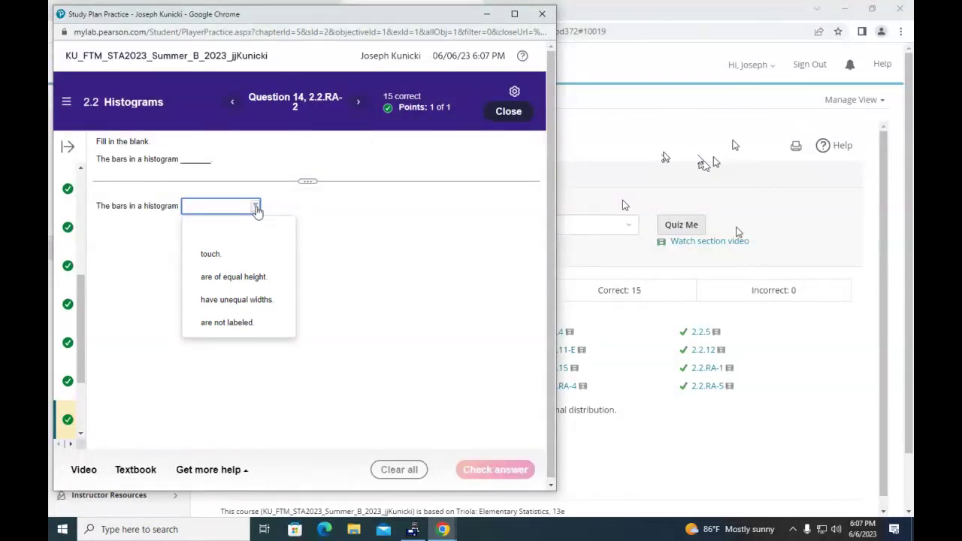
{"action": "left_click", "coordinate": [248, 253]}
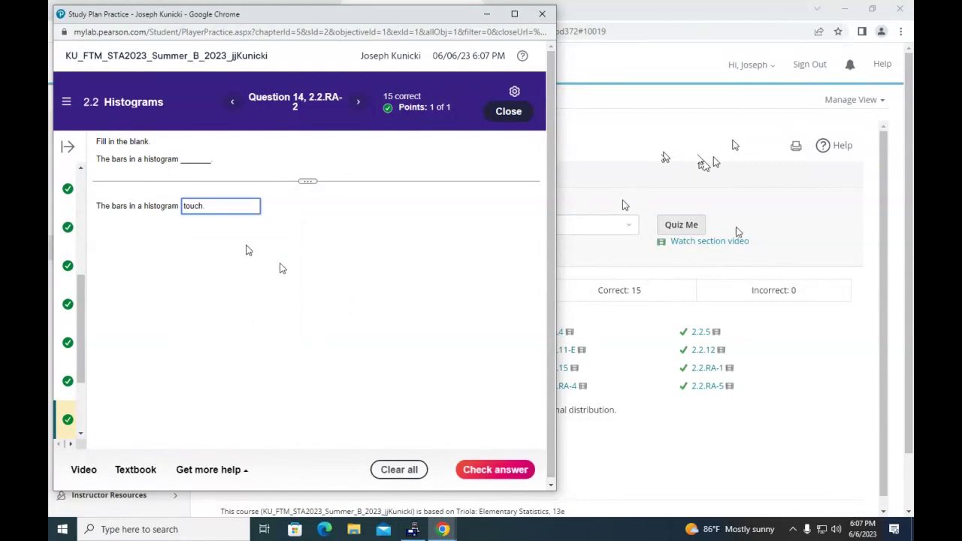
{"action": "left_click", "coordinate": [257, 214]}
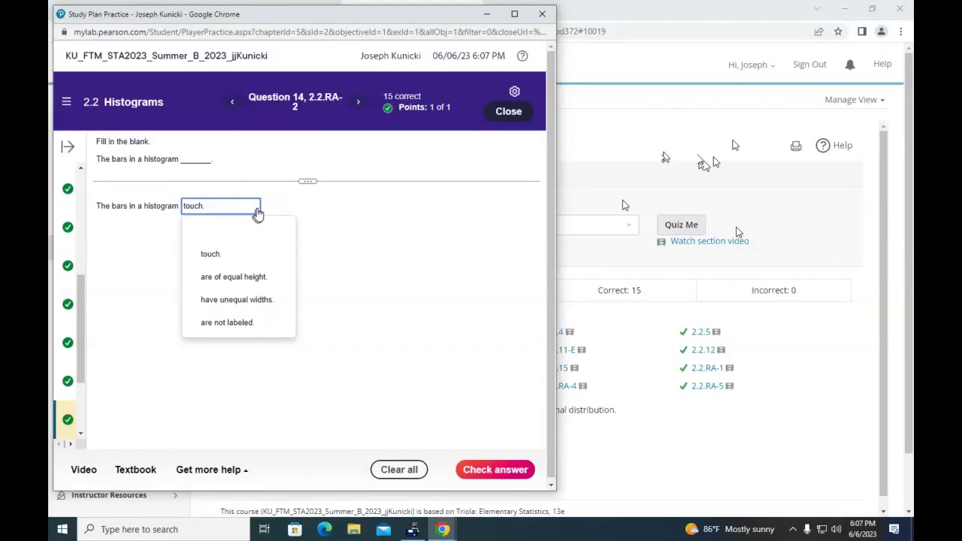
{"action": "left_click", "coordinate": [505, 471]}
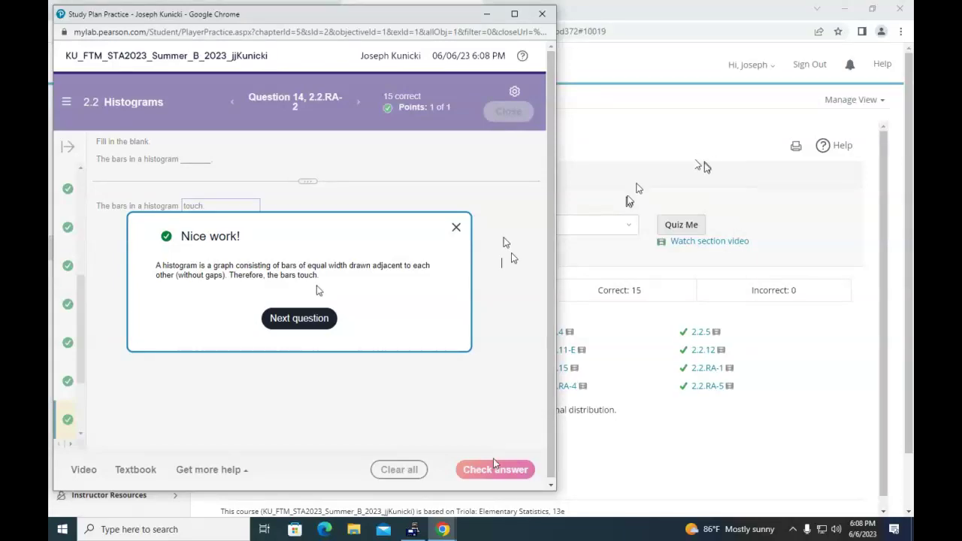
{"action": "left_click", "coordinate": [306, 322]}
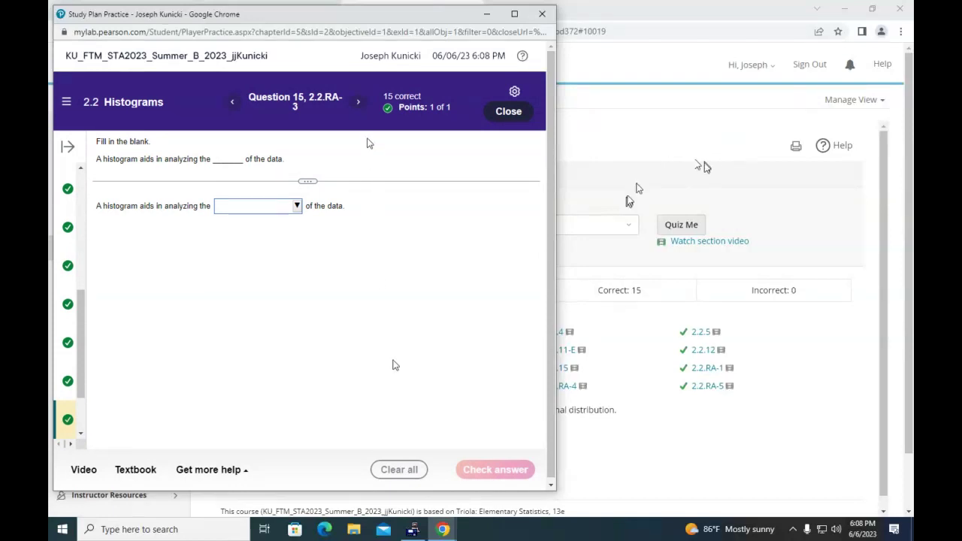
Step: Skip ahead to Question 17, fill the blank about the bell-shaped distribution with "normal", and check the answer
{"action": "left_click", "coordinate": [359, 102]}
{"action": "left_click", "coordinate": [359, 102]}
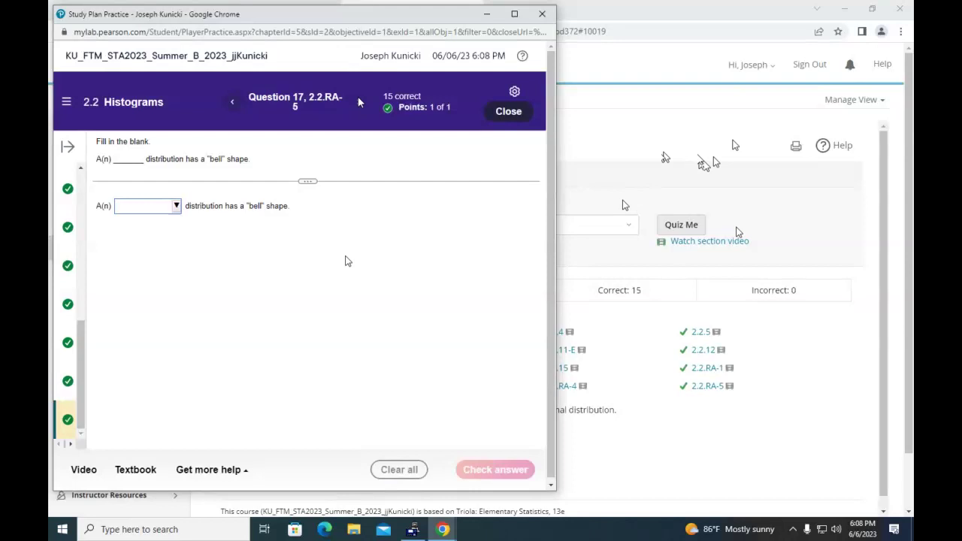
{"action": "left_click", "coordinate": [177, 206]}
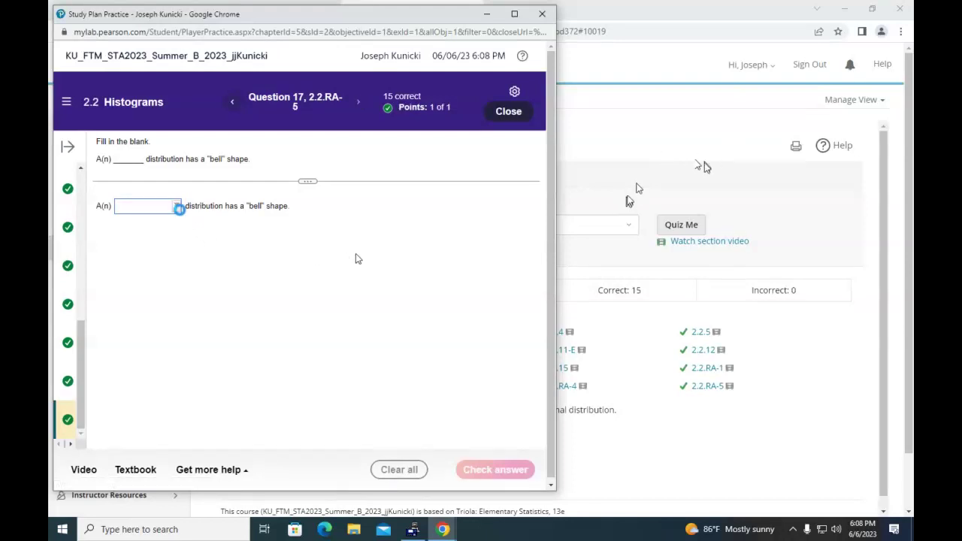
{"action": "left_click", "coordinate": [179, 210]}
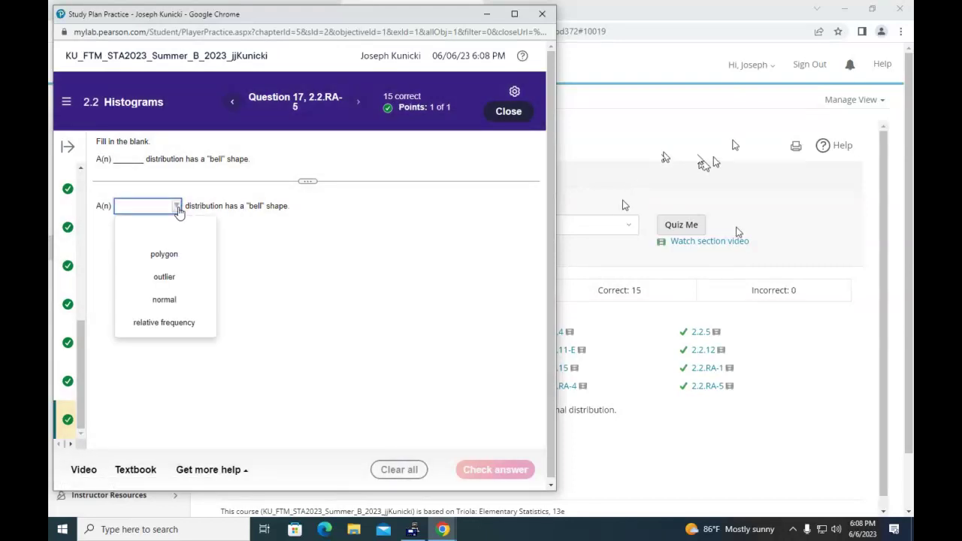
{"action": "left_click", "coordinate": [161, 299]}
{"action": "left_click", "coordinate": [498, 472]}
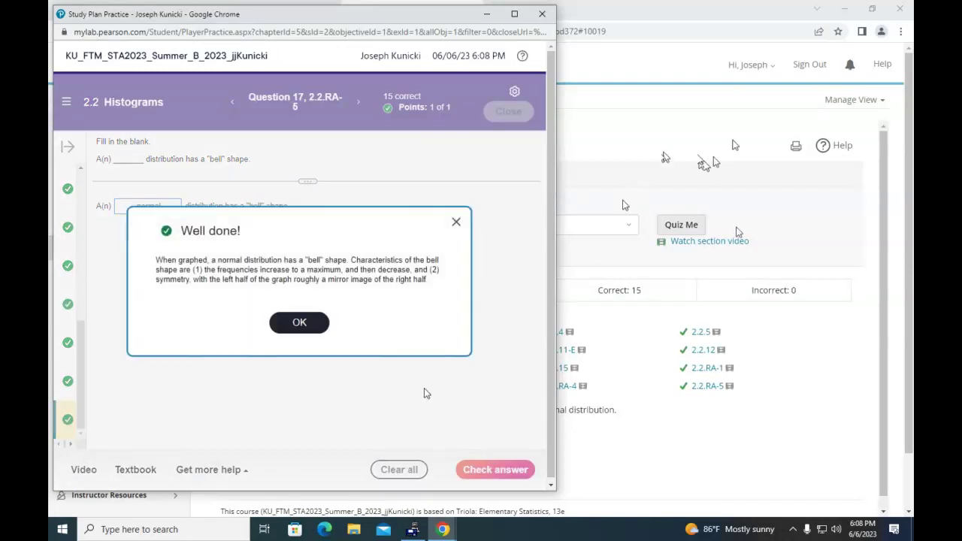
{"action": "left_click", "coordinate": [316, 331]}
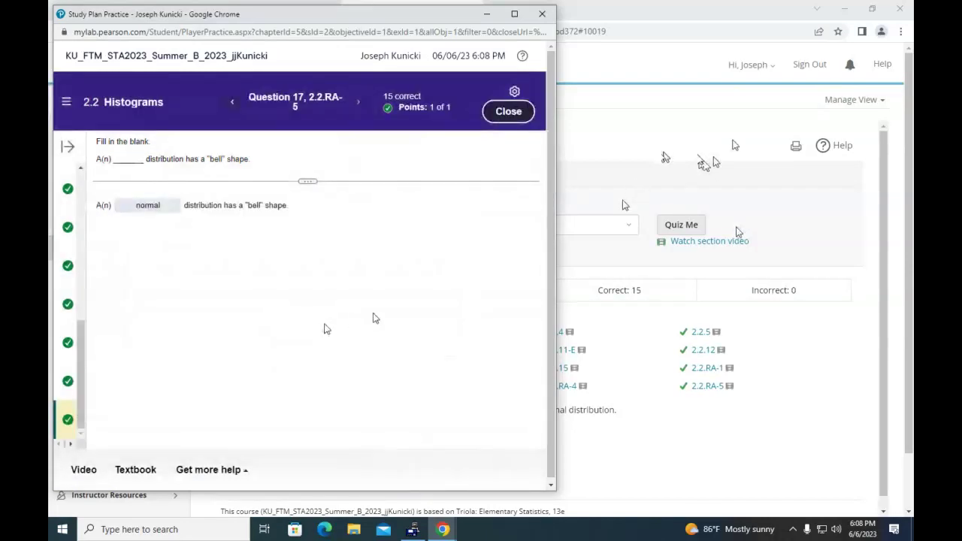
Step: Close the Histograms practice and open section 2.3 Graphs That Enlighten and Graphs That Deceive in the study plan
{"action": "left_click", "coordinate": [508, 111]}
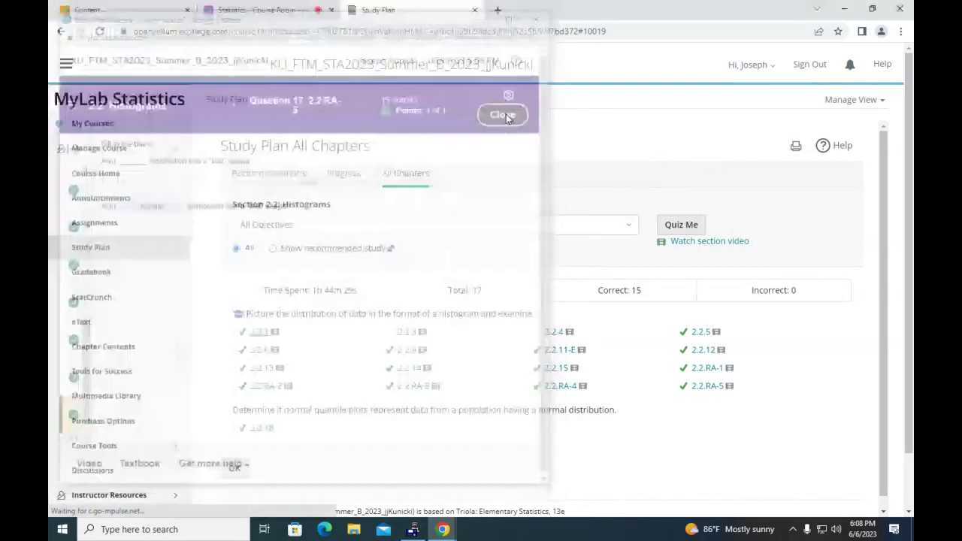
{"action": "scroll", "coordinate": [373, 354], "scroll_direction": "down", "scroll_amount": 3}
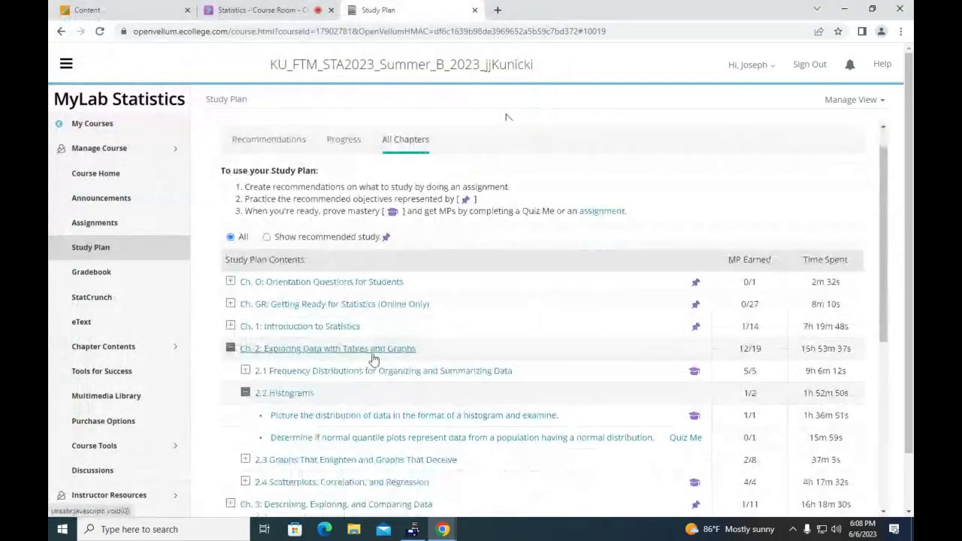
{"action": "left_click", "coordinate": [245, 247]}
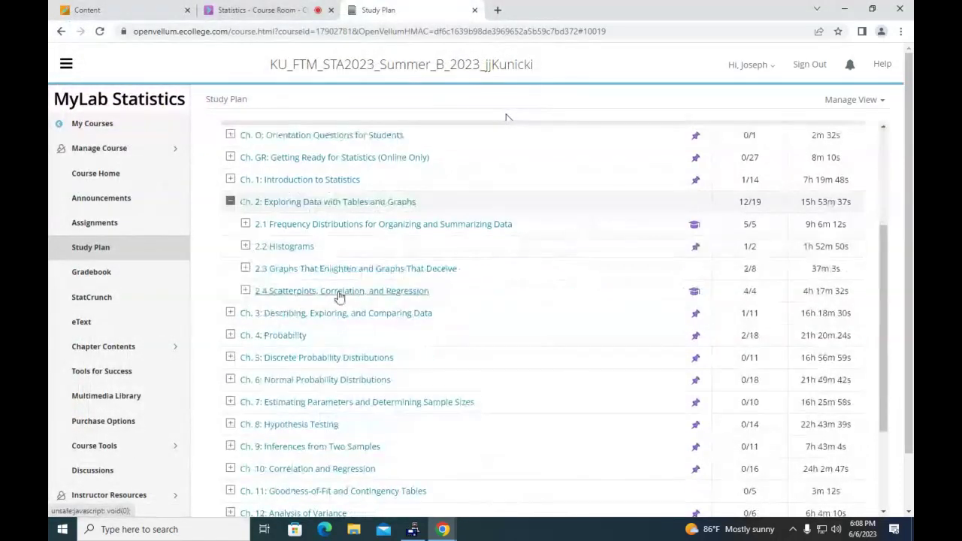
{"action": "left_click", "coordinate": [274, 269]}
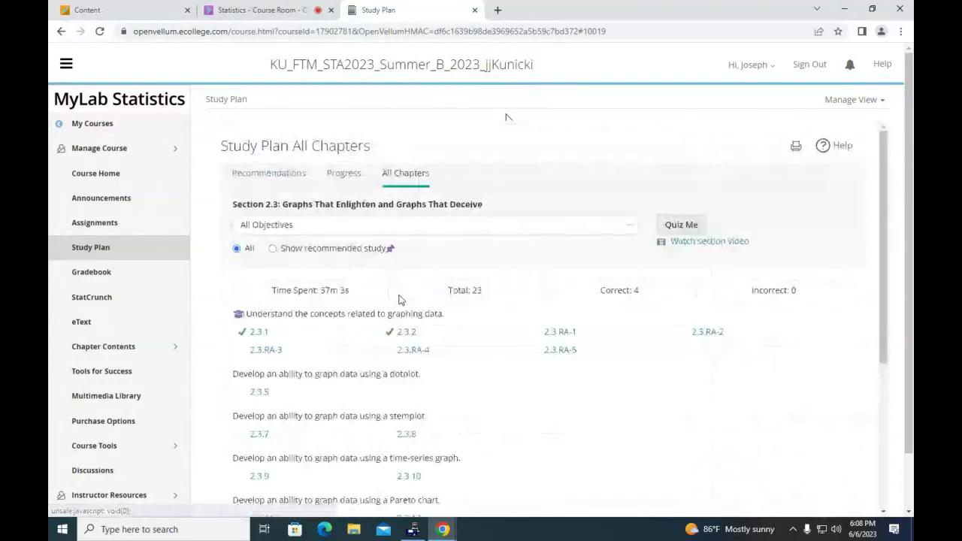
Step: Open exercise 2.3.1, collapse the question list, and submit answer D, that the data set is too small for a graph to be revealing
{"action": "left_click", "coordinate": [258, 332]}
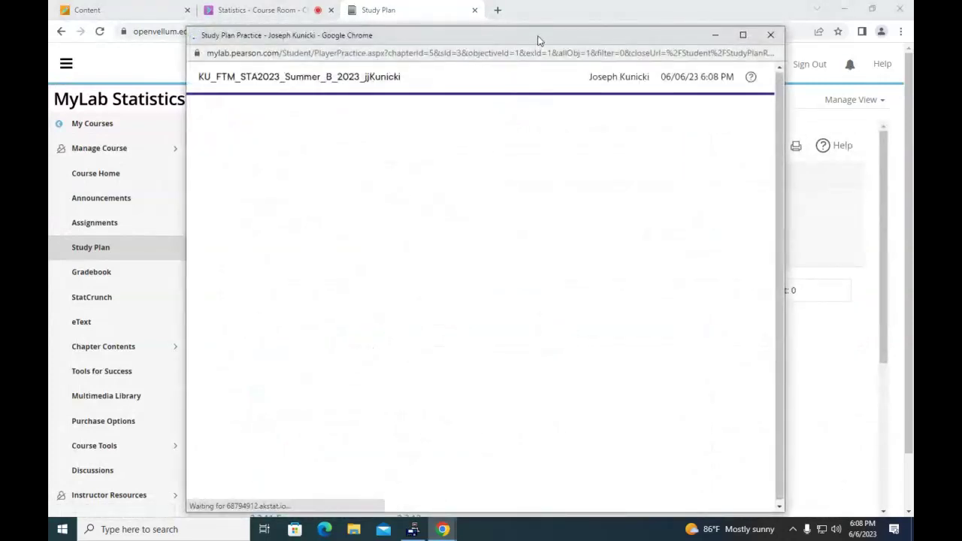
{"action": "left_click_drag", "start_coordinate": [540, 38], "coordinate": [429, 21]}
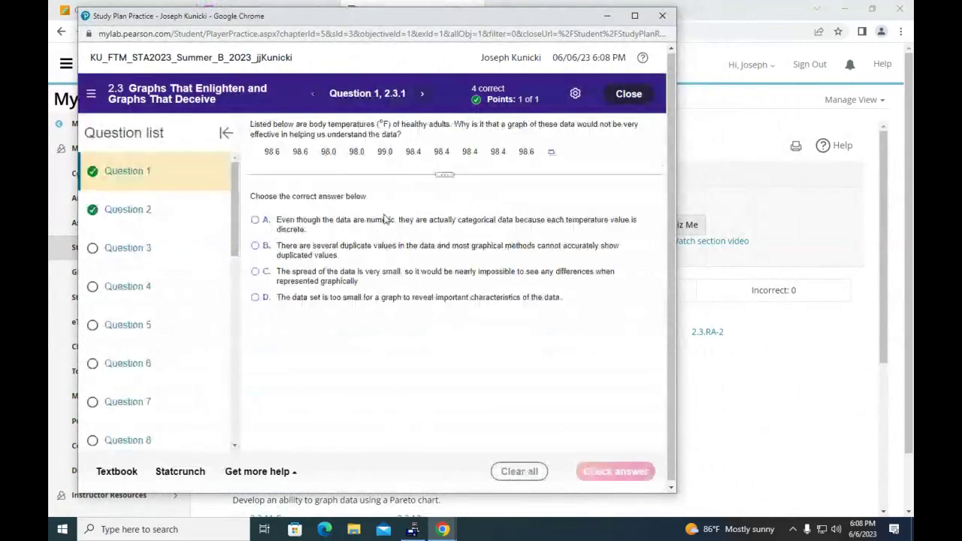
{"action": "left_click", "coordinate": [226, 134]}
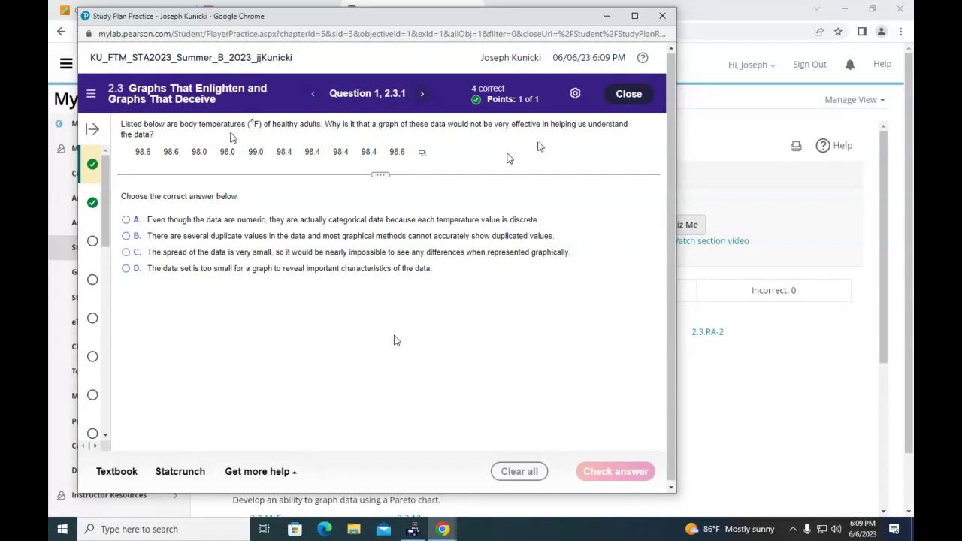
{"action": "left_click", "coordinate": [128, 271]}
{"action": "left_click", "coordinate": [602, 472]}
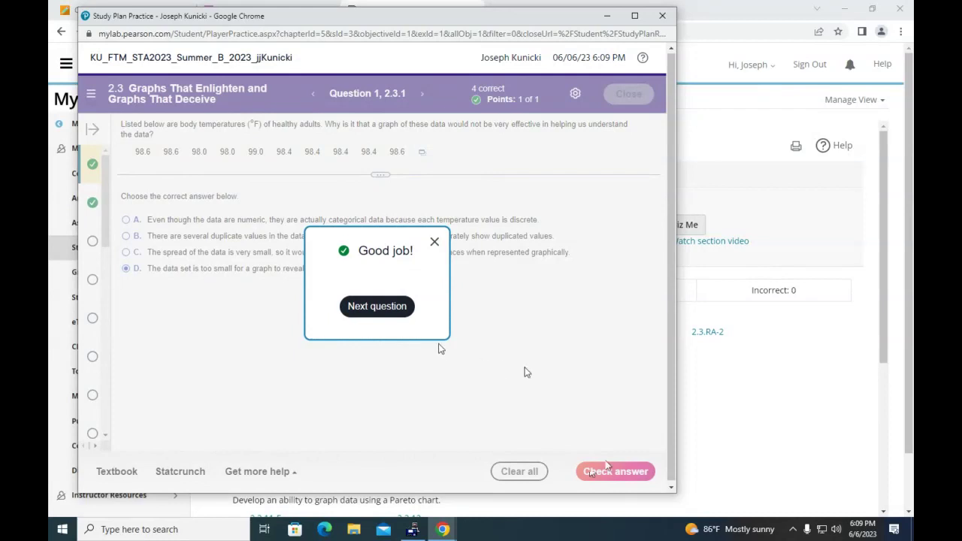
{"action": "left_click", "coordinate": [399, 309]}
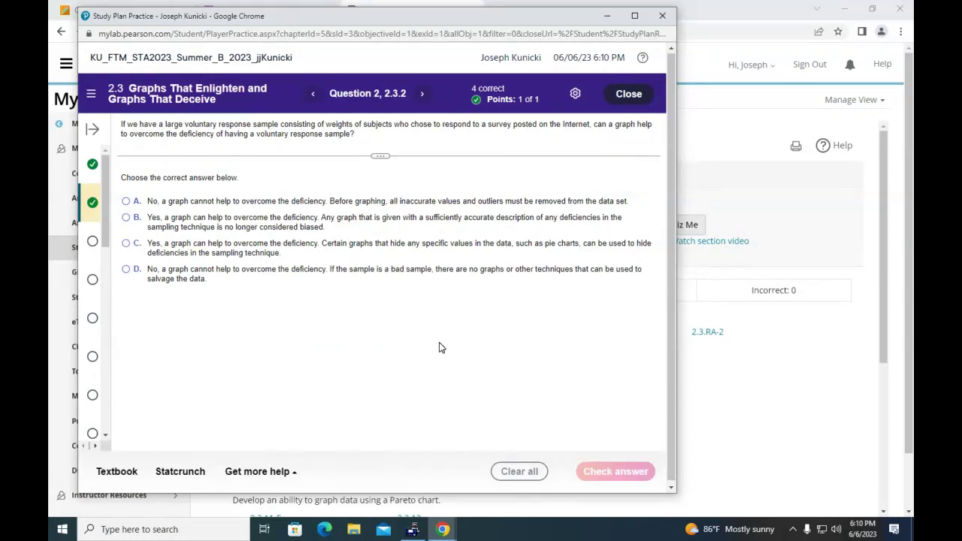
Step: Submit answer D for Question 2, that no graph can salvage a bad sample, and continue to the following question
{"action": "left_click", "coordinate": [137, 280]}
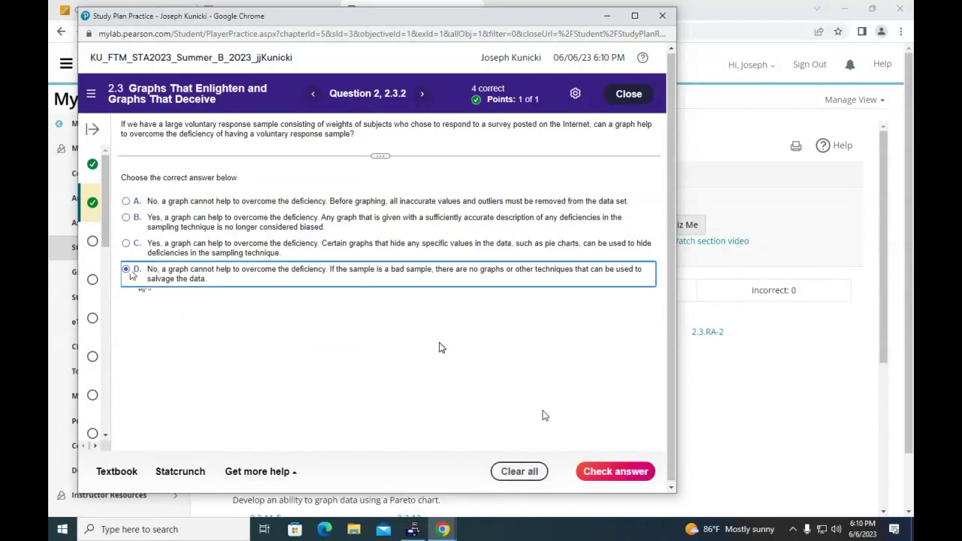
{"action": "left_click", "coordinate": [637, 472]}
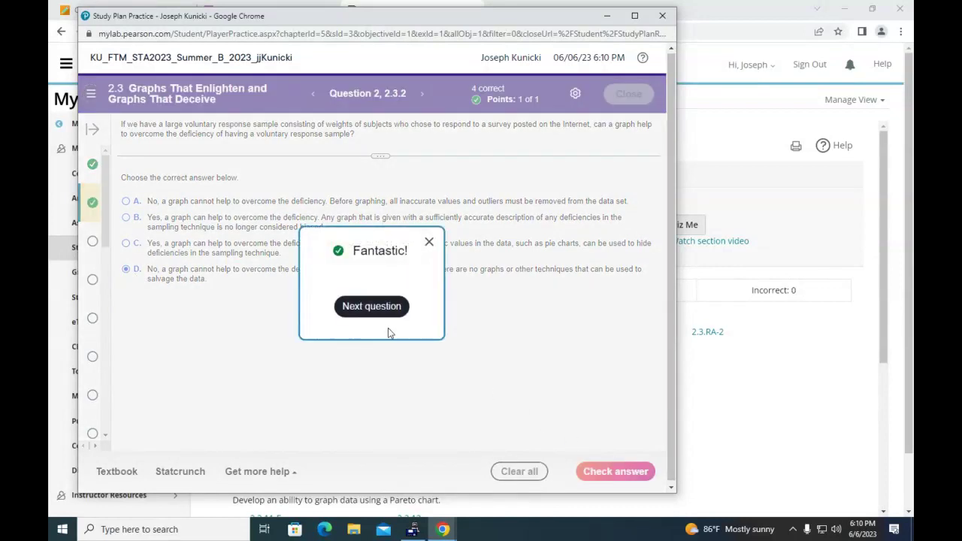
{"action": "left_click", "coordinate": [384, 317]}
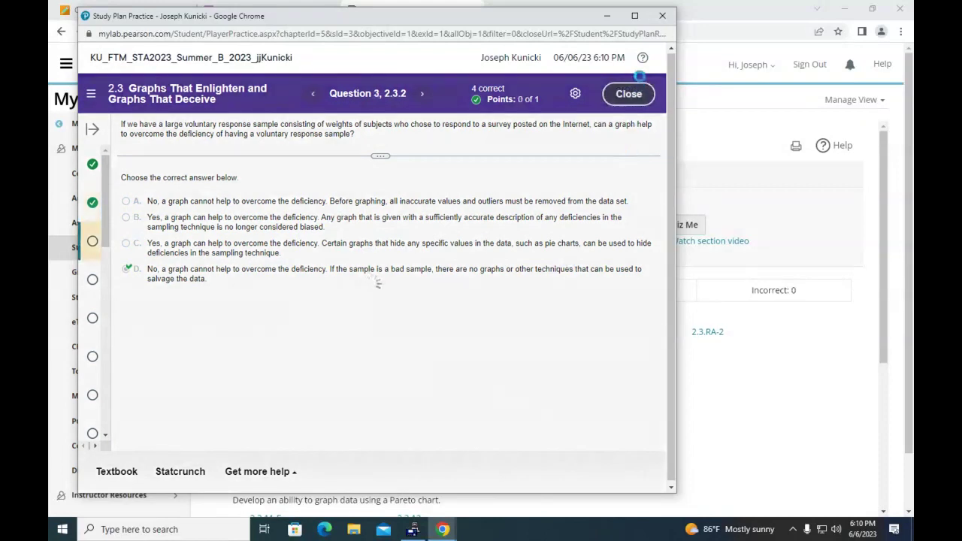
Step: Close the current practice window, open exercise 2.3.17 under "Determine when a graph is deceptive", and collapse its question list
{"action": "left_click", "coordinate": [662, 15]}
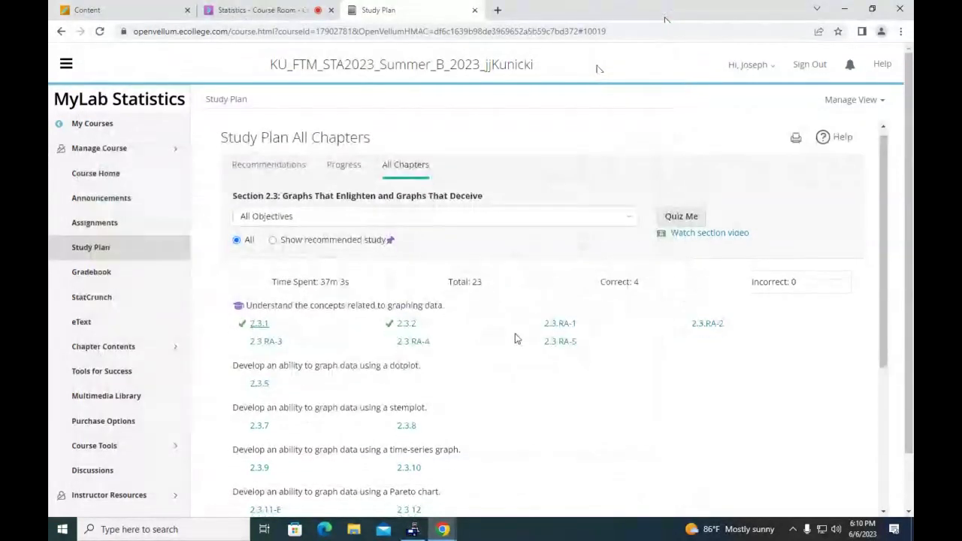
{"action": "scroll", "coordinate": [515, 338], "scroll_direction": "down", "scroll_amount": 3}
{"action": "scroll", "coordinate": [515, 342], "scroll_direction": "down", "scroll_amount": 1}
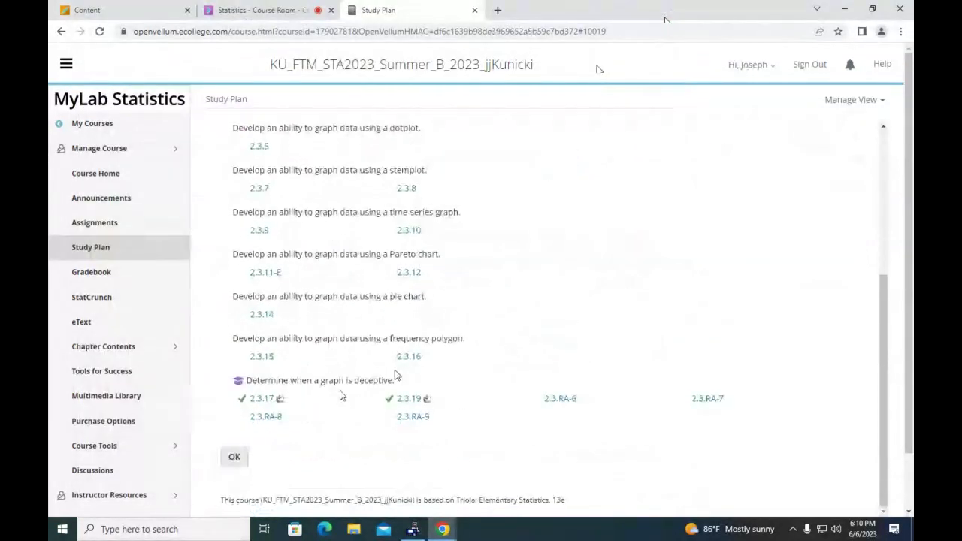
{"action": "left_click", "coordinate": [262, 400]}
{"action": "left_click_drag", "start_coordinate": [616, 35], "coordinate": [539, 19]}
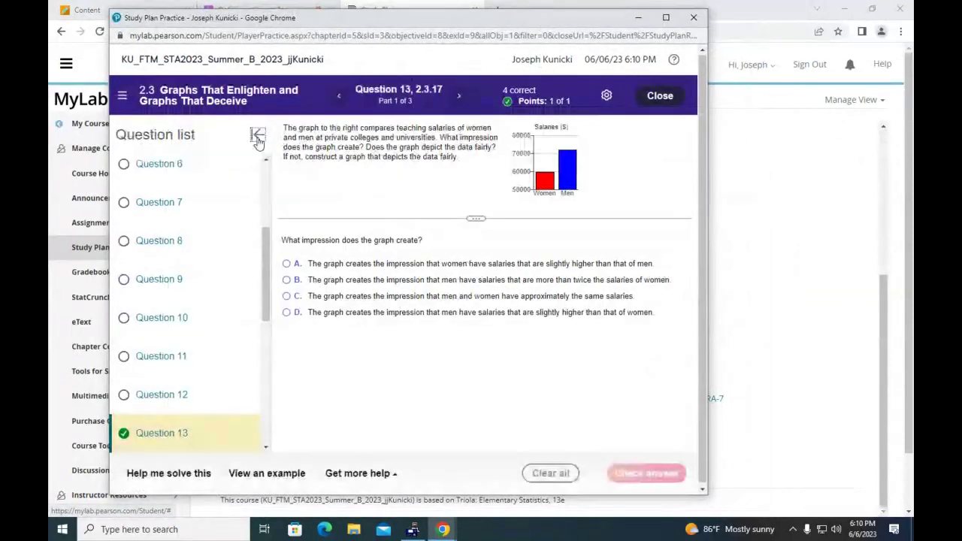
{"action": "left_click", "coordinate": [255, 133]}
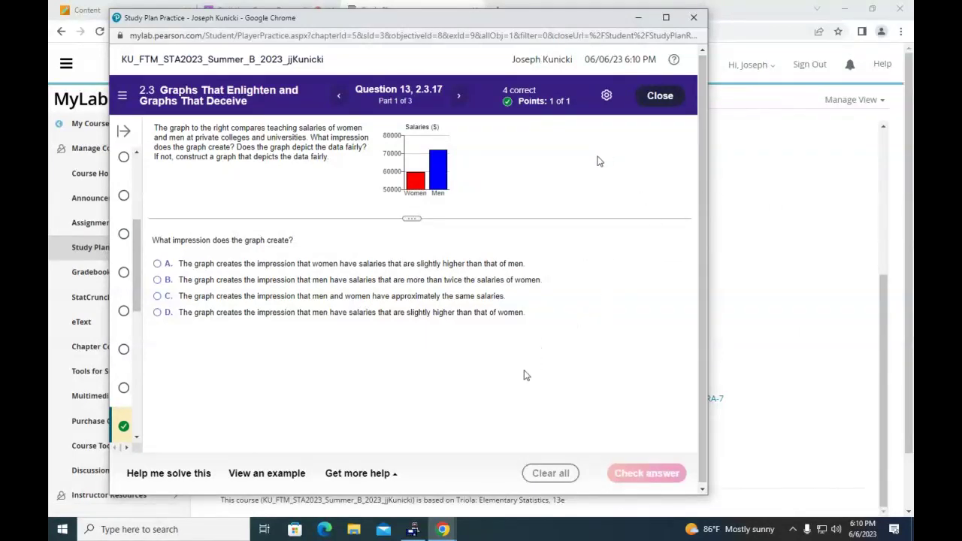
Step: Submit answer B for part 1, that the graph suggests men's salaries are more than twice those of women
{"action": "left_click", "coordinate": [157, 280]}
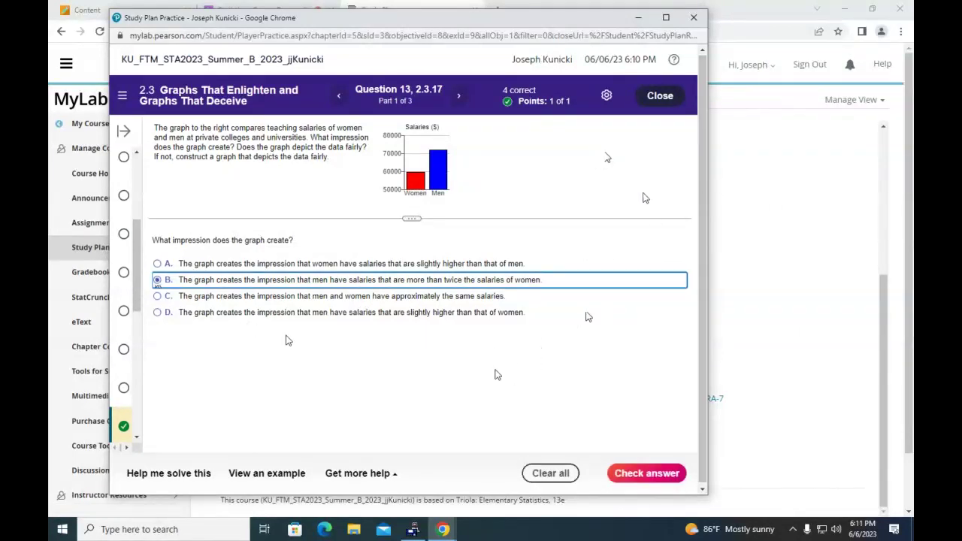
{"action": "left_click", "coordinate": [648, 474]}
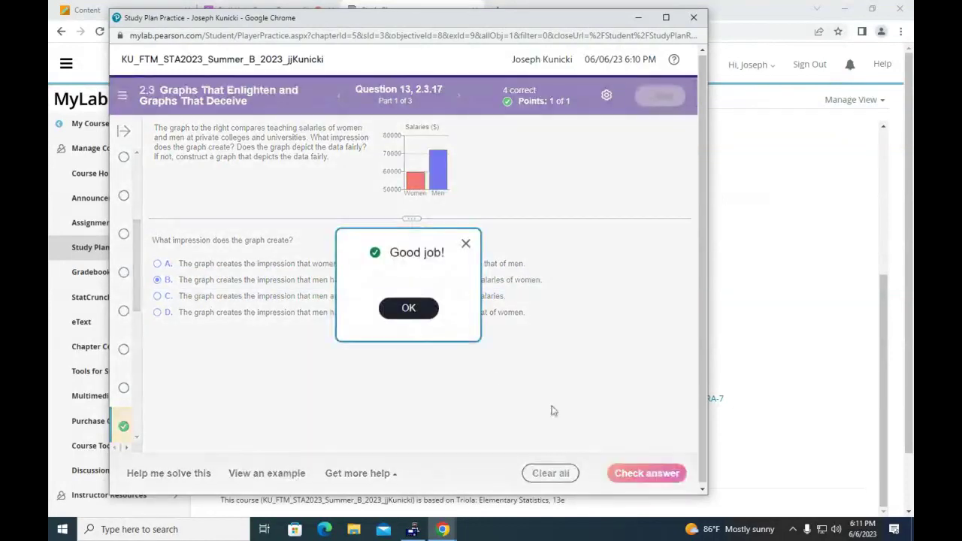
{"action": "left_click", "coordinate": [424, 308]}
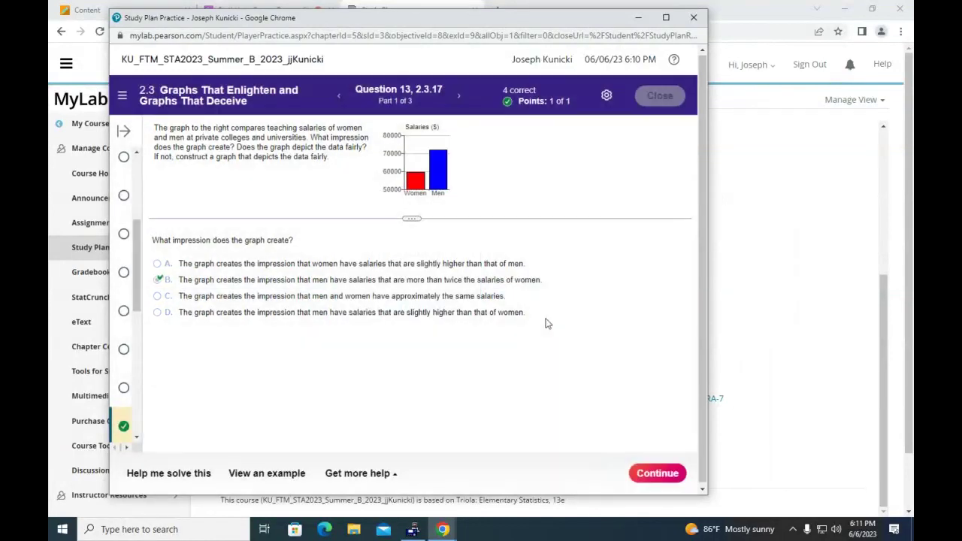
Step: Continue to part 2 and submit answer D, that the graph is unfair because the vertical scale does not start at zero
{"action": "left_click", "coordinate": [648, 474]}
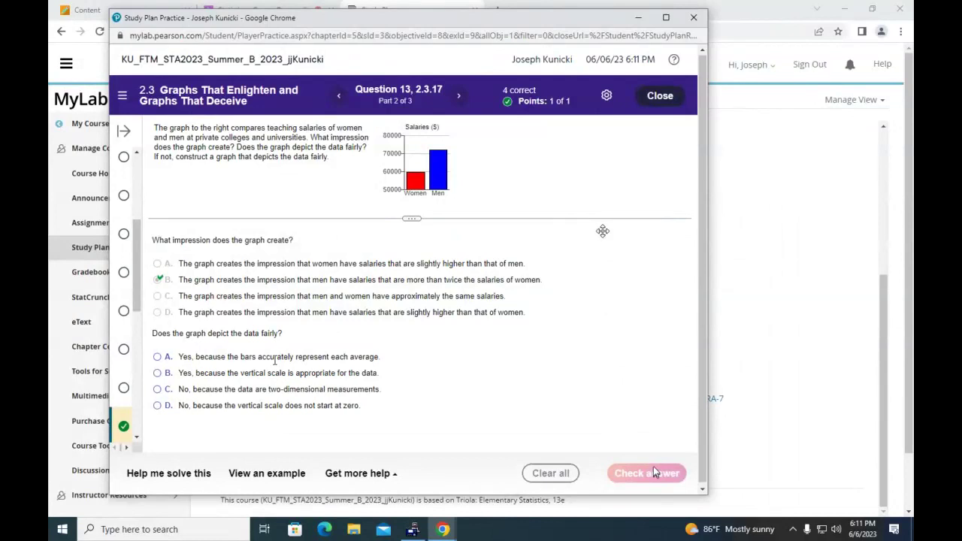
{"action": "left_click", "coordinate": [158, 407]}
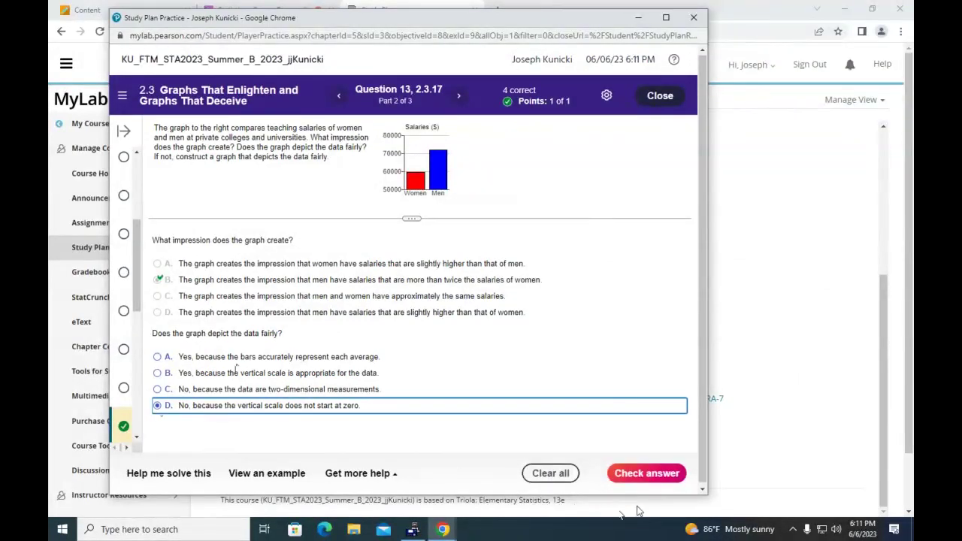
{"action": "left_click", "coordinate": [648, 473]}
{"action": "left_click", "coordinate": [420, 305]}
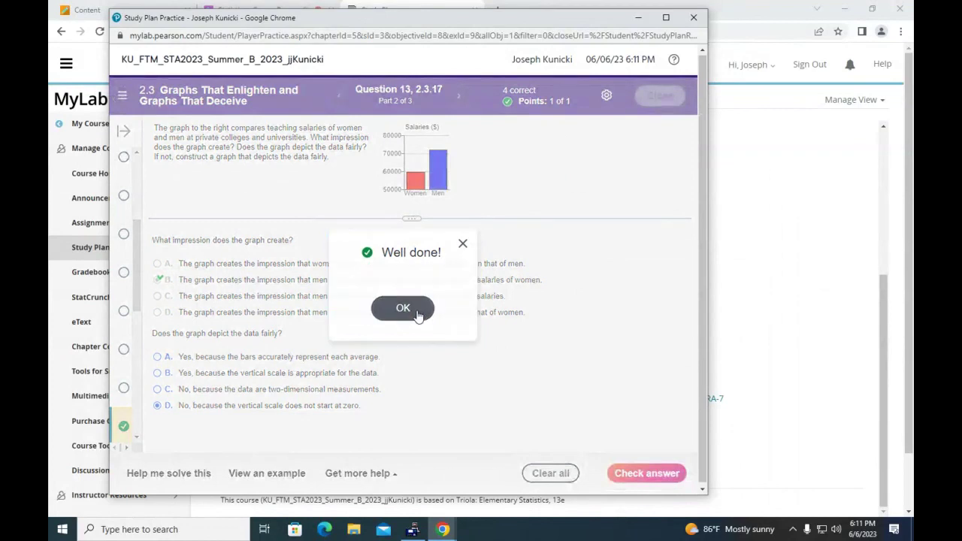
Step: Continue to part 3, submit graph B as the fair depiction of the salaries, and advance to question 2.3.19
{"action": "left_click", "coordinate": [666, 472]}
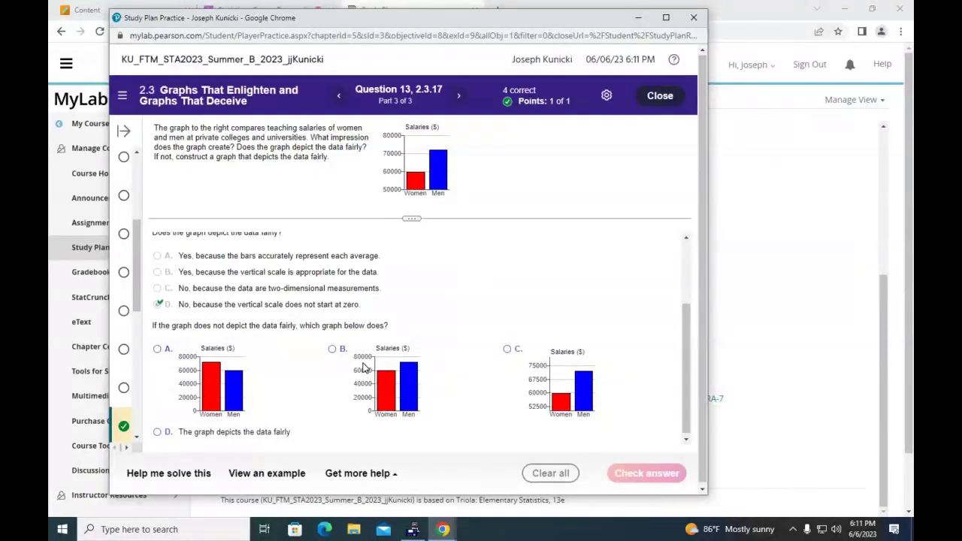
{"action": "left_click", "coordinate": [333, 350]}
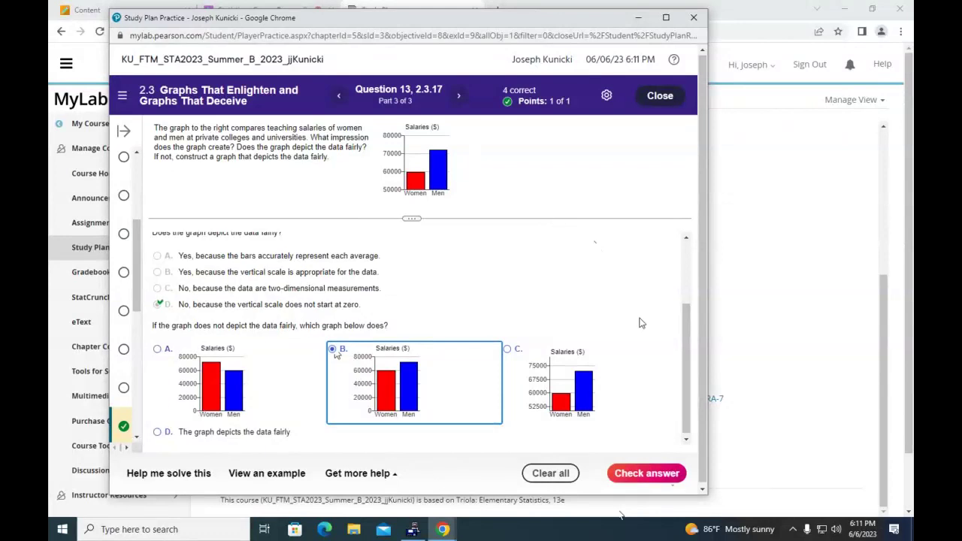
{"action": "left_click", "coordinate": [658, 474]}
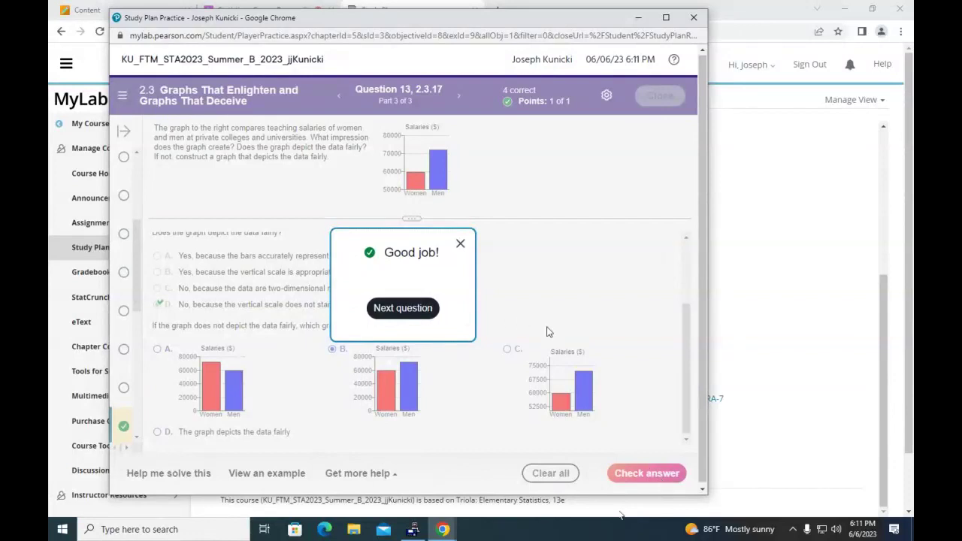
{"action": "key", "text": "Return"}
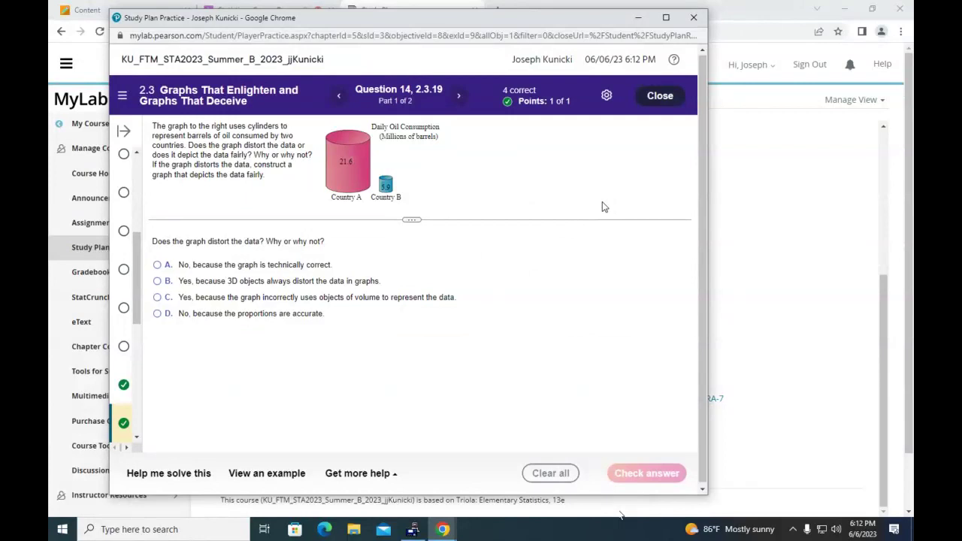
Step: Move the practice window aside, bring up the TI-83 calculator, and compute 21.9/5.6
{"action": "left_click_drag", "start_coordinate": [533, 9], "coordinate": [490, 4]}
{"action": "left_click", "coordinate": [413, 530]}
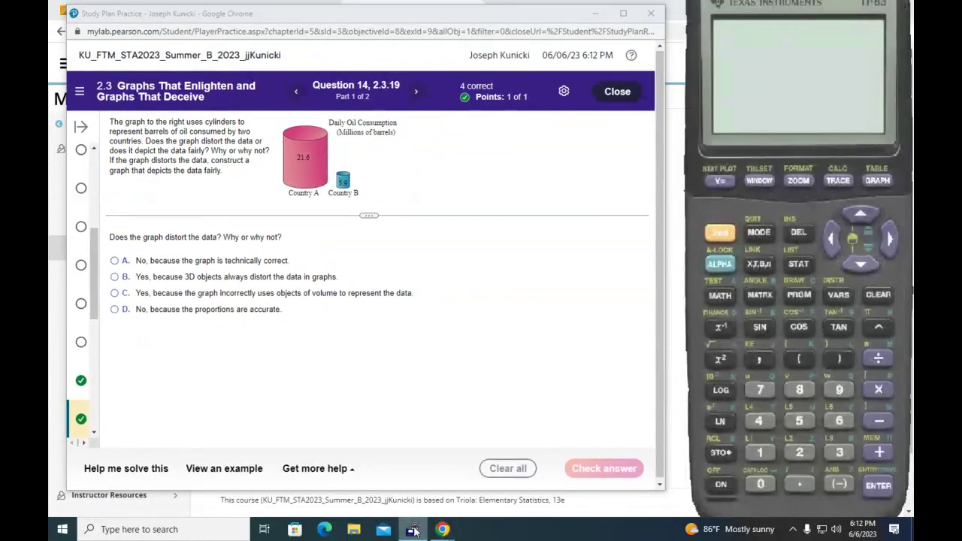
{"action": "left_click", "coordinate": [800, 452]}
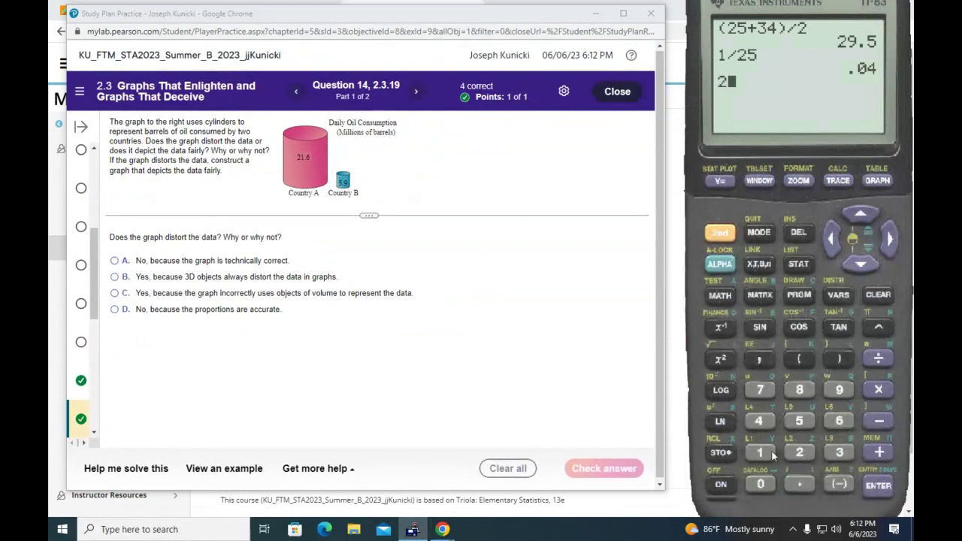
{"action": "left_click", "coordinate": [771, 454]}
{"action": "left_click", "coordinate": [806, 482]}
{"action": "left_click", "coordinate": [850, 391]}
{"action": "key", "text": "slash"}
{"action": "left_click", "coordinate": [799, 421]}
{"action": "left_click", "coordinate": [800, 484]}
{"action": "left_click", "coordinate": [839, 421]}
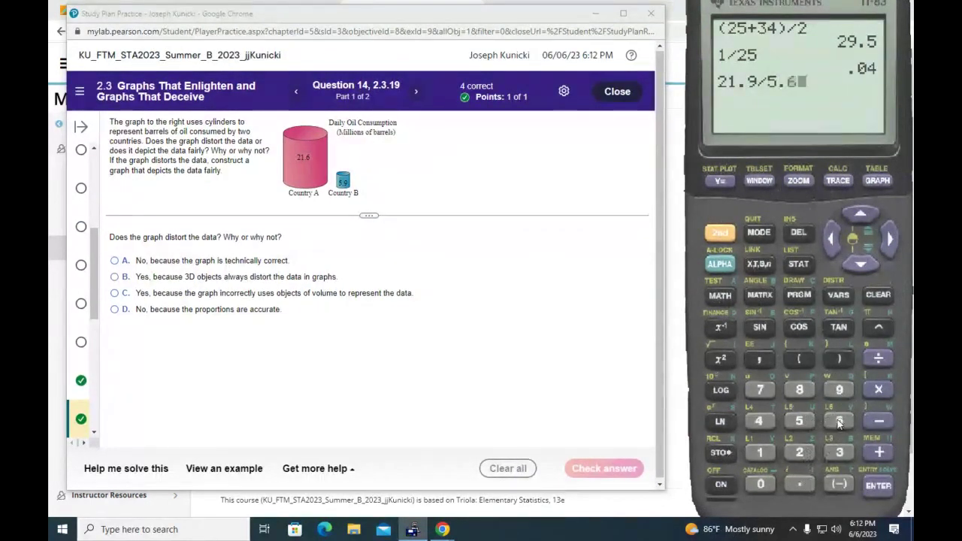
{"action": "left_click", "coordinate": [880, 485]}
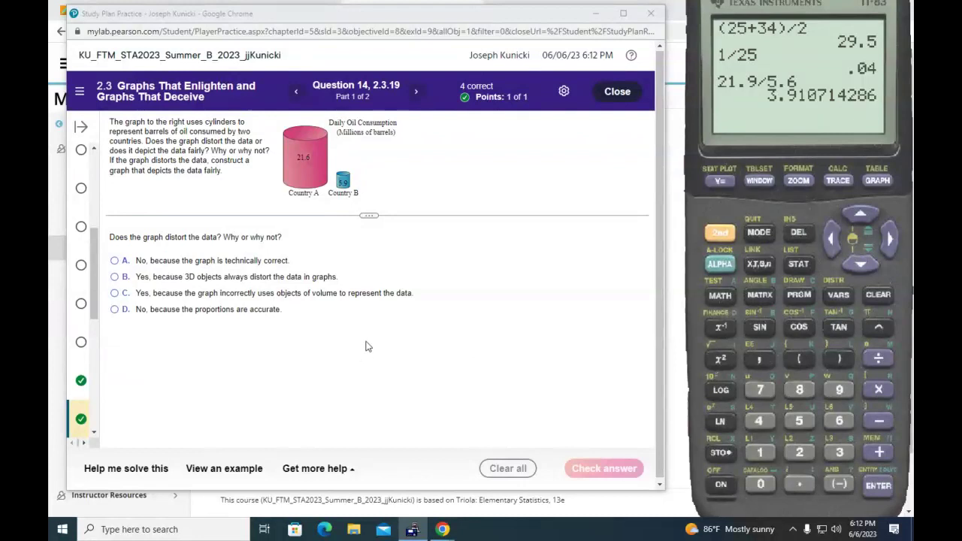
Step: Try answer B, that 3D objects always distort the data in graphs, for part 1 of the oil consumption question
{"action": "left_click", "coordinate": [115, 278]}
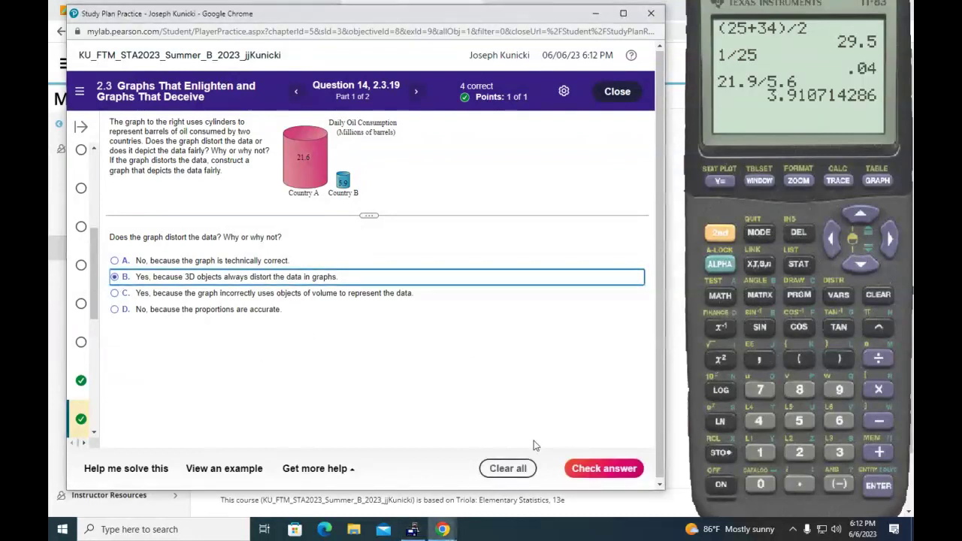
{"action": "left_click", "coordinate": [612, 472]}
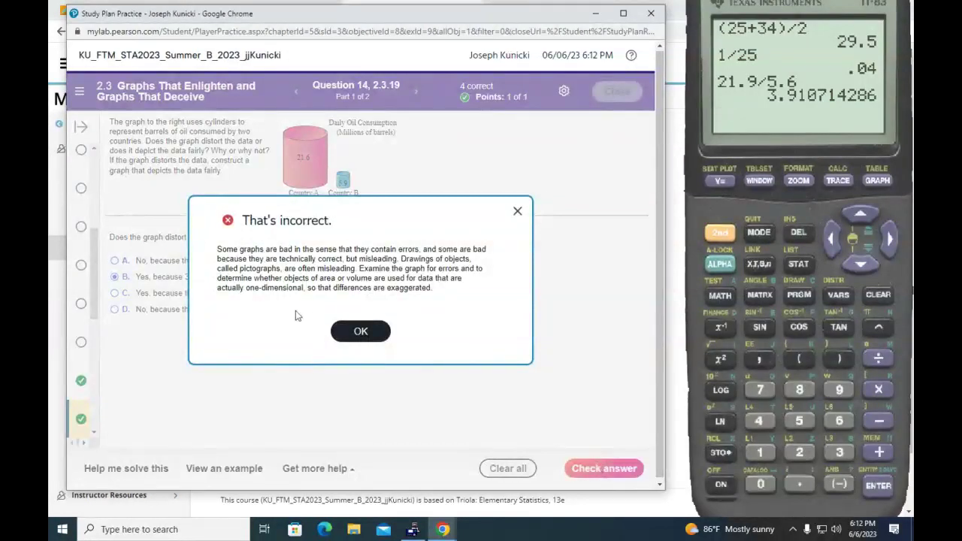
{"action": "key", "text": "Return"}
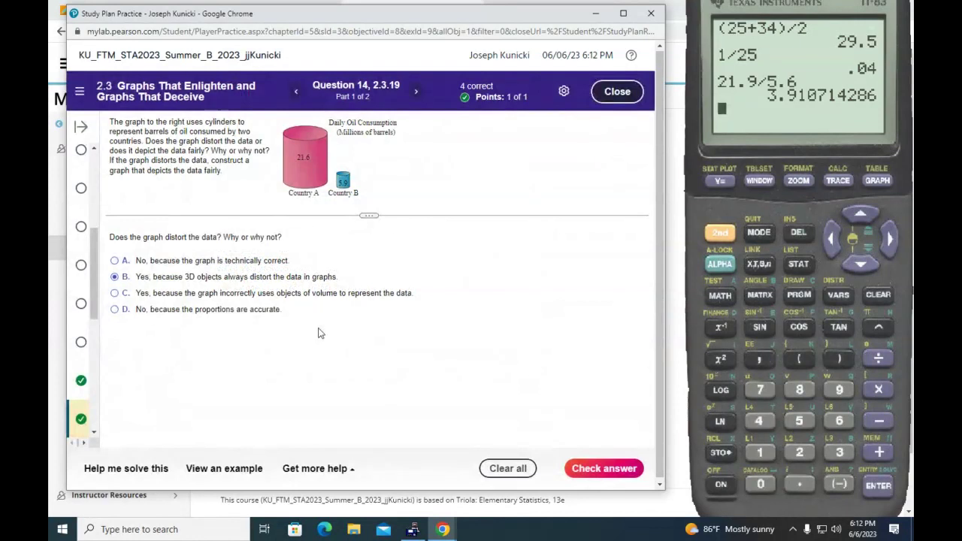
Step: Submit answer C for part 1, that the graph incorrectly uses objects of volume to represent the data
{"action": "left_click", "coordinate": [119, 295]}
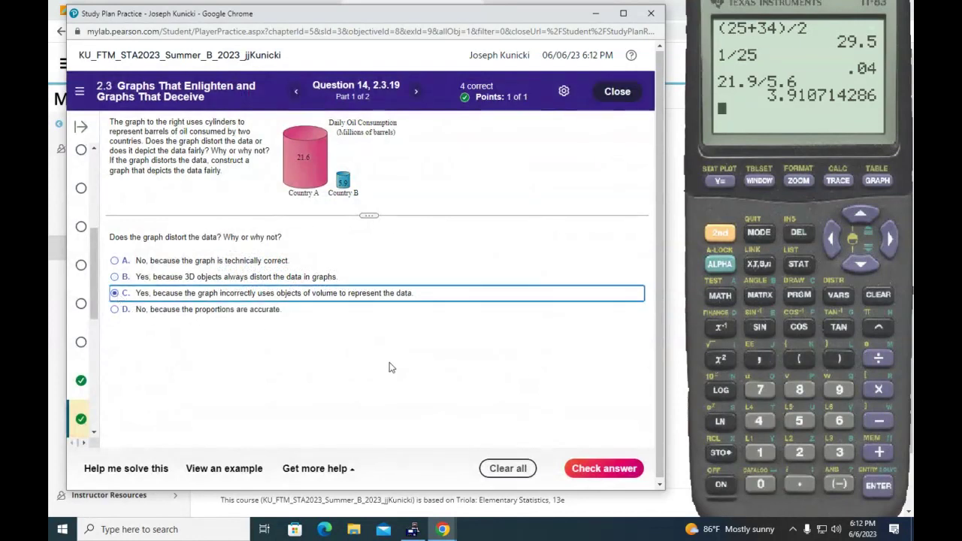
{"action": "left_click", "coordinate": [606, 469]}
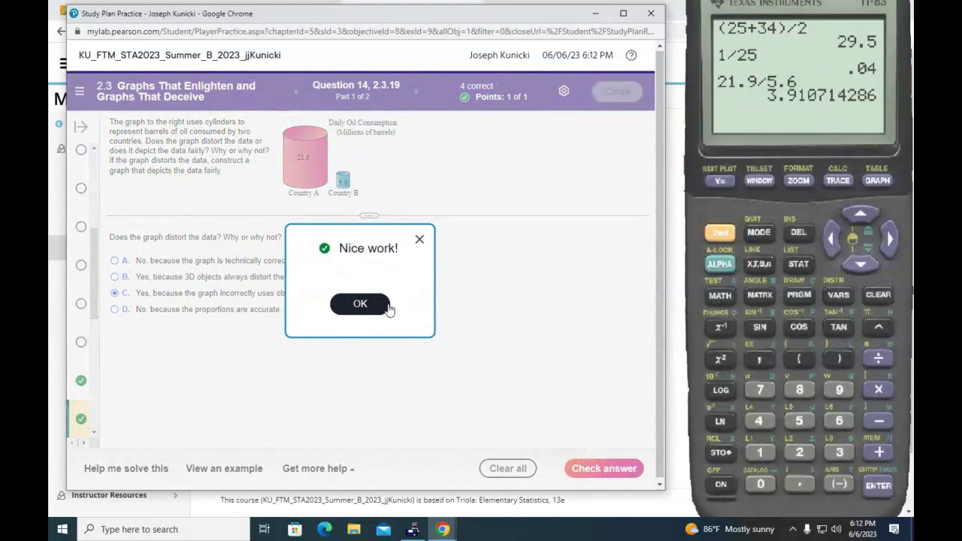
{"action": "left_click", "coordinate": [360, 304]}
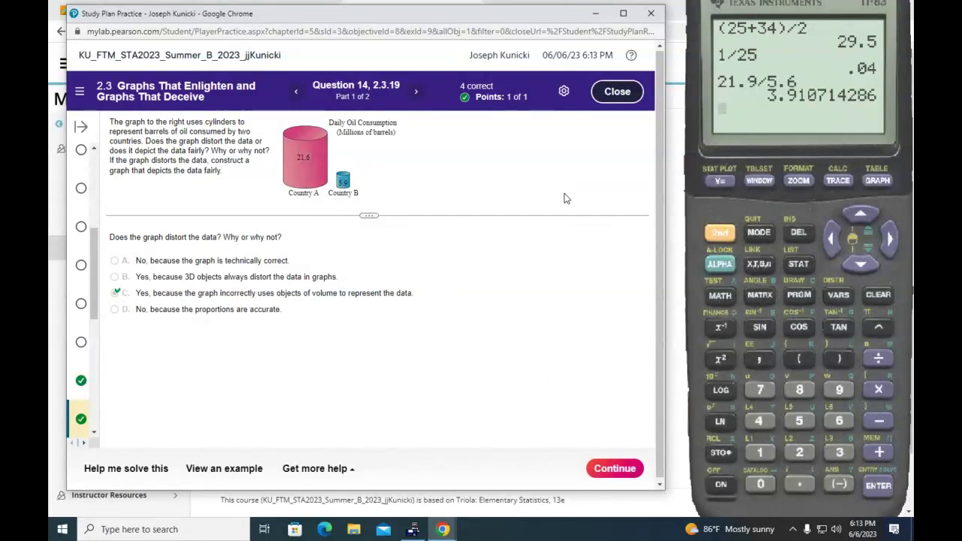
Step: Continue to part 2, submit bar graph B as the fair depiction of oil consumption, and dismiss the feedback without advancing
{"action": "left_click", "coordinate": [613, 467]}
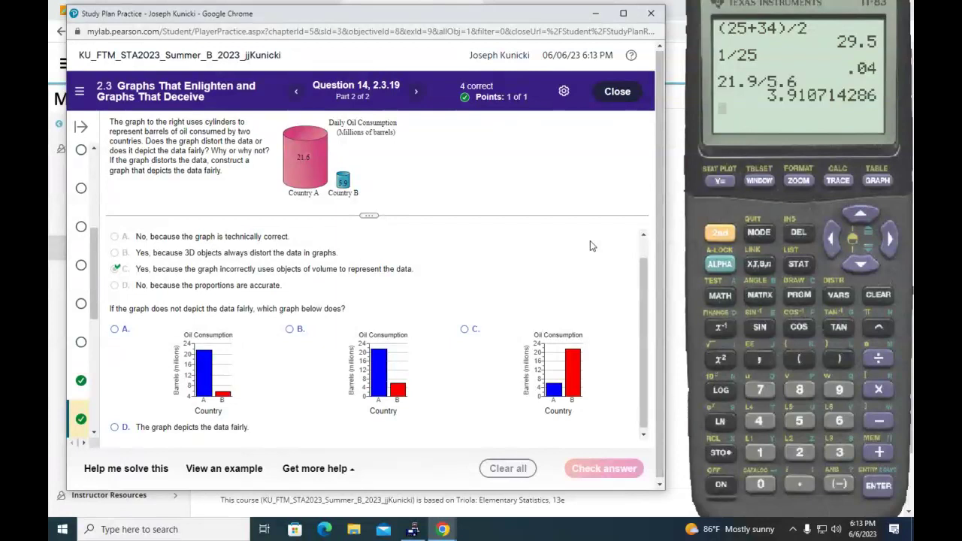
{"action": "left_click", "coordinate": [289, 331]}
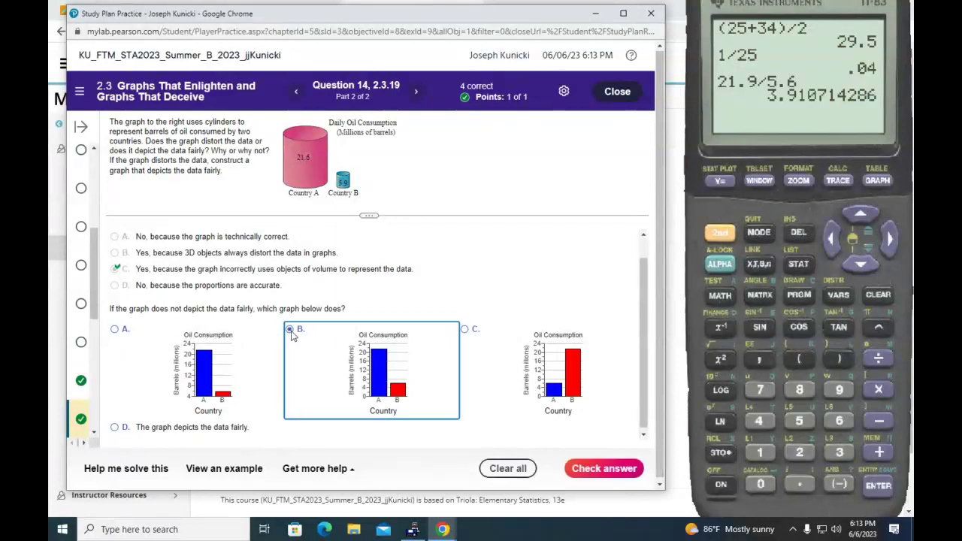
{"action": "left_click", "coordinate": [623, 475]}
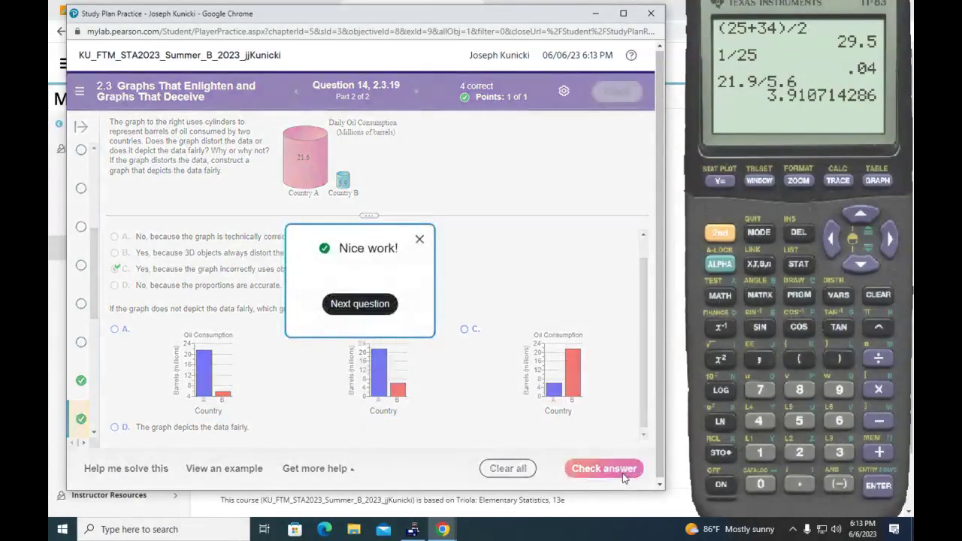
{"action": "left_click", "coordinate": [419, 239]}
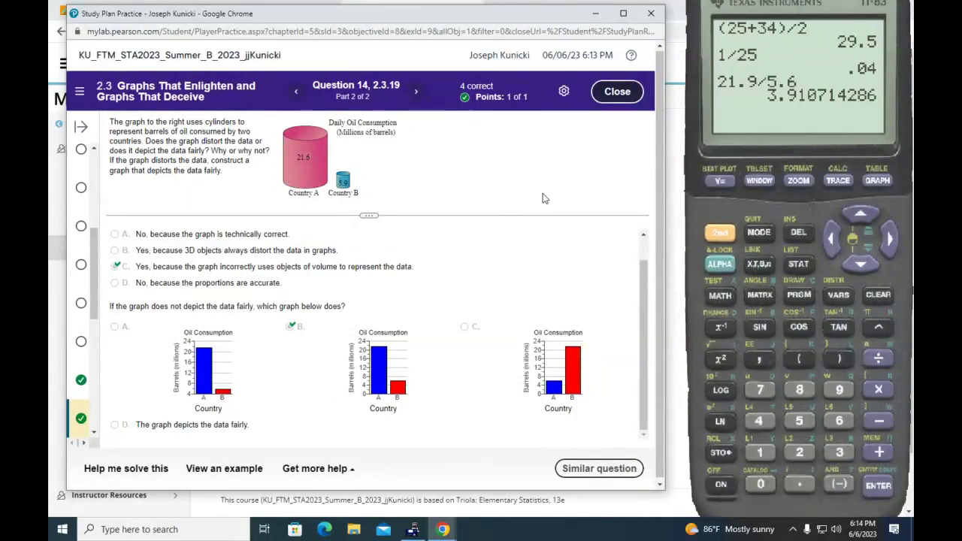
Step: Close the practice window and look over the exercise list of section 2.3 Graphs That Enlighten and Graphs That Deceive
{"action": "left_click", "coordinate": [617, 94]}
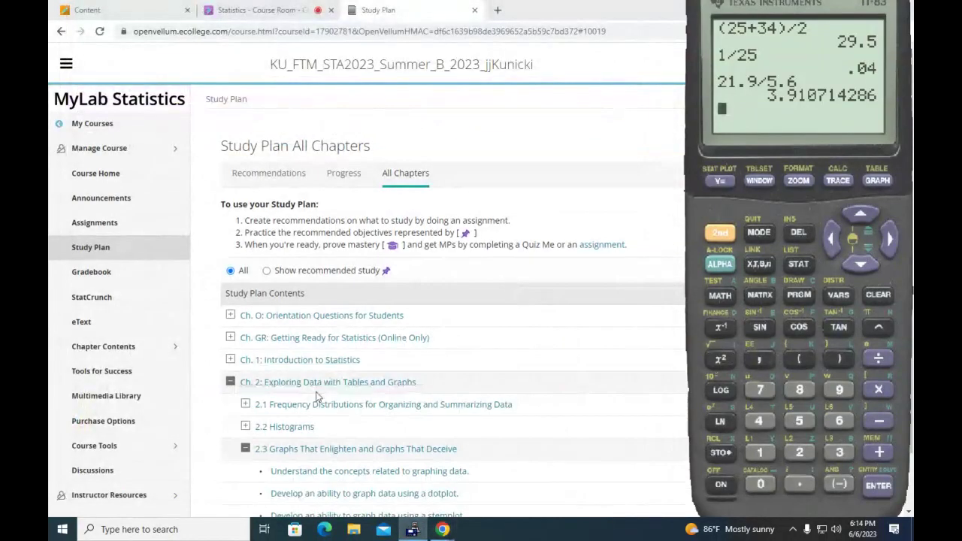
{"action": "left_click", "coordinate": [291, 449]}
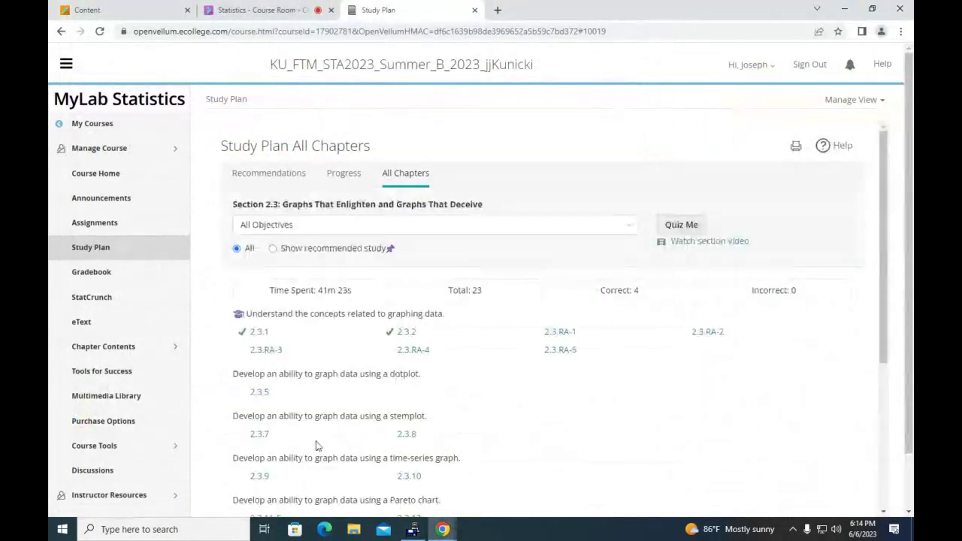
{"action": "scroll", "coordinate": [465, 399], "scroll_direction": "down", "scroll_amount": 3}
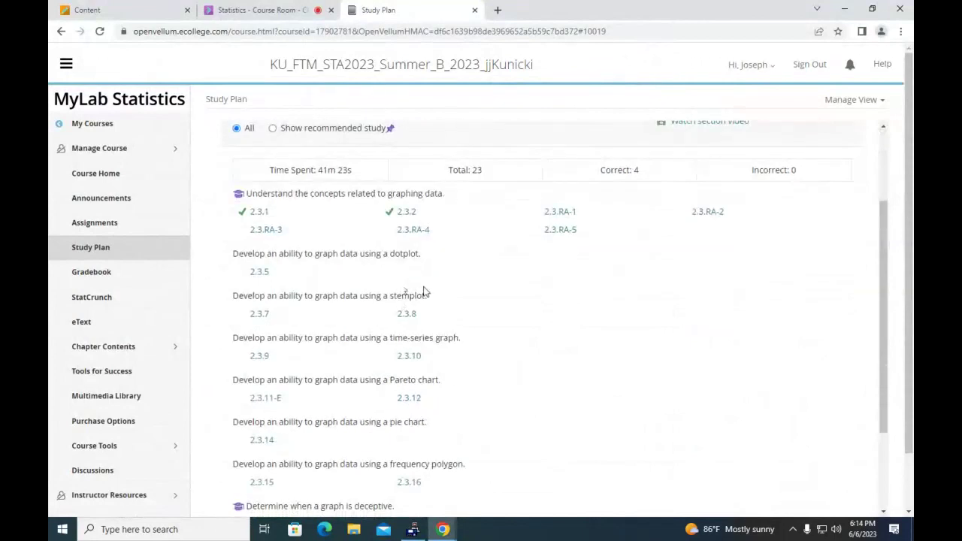
{"action": "scroll", "coordinate": [477, 263], "scroll_direction": "up", "scroll_amount": 3}
Step: Return to the list of all chapters, collapse section 2.3, and open section 2.4 Scatterplots, Correlation, and Regression
{"action": "left_click", "coordinate": [411, 183]}
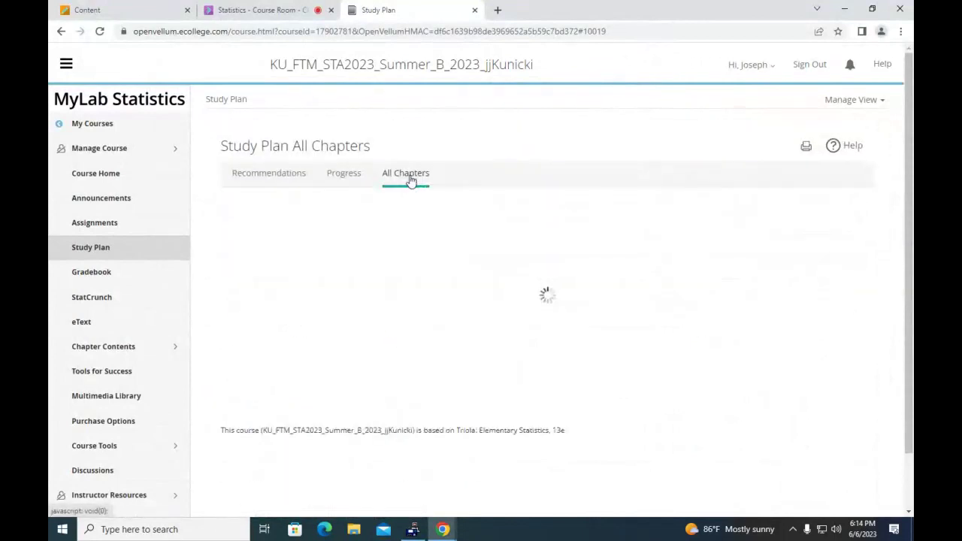
{"action": "scroll", "coordinate": [454, 333], "scroll_direction": "down", "scroll_amount": 6}
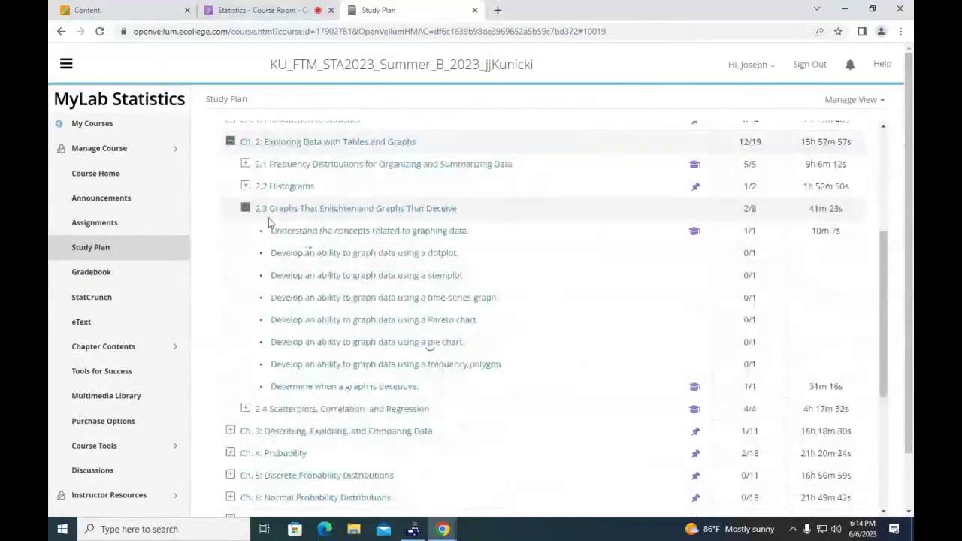
{"action": "left_click", "coordinate": [245, 210]}
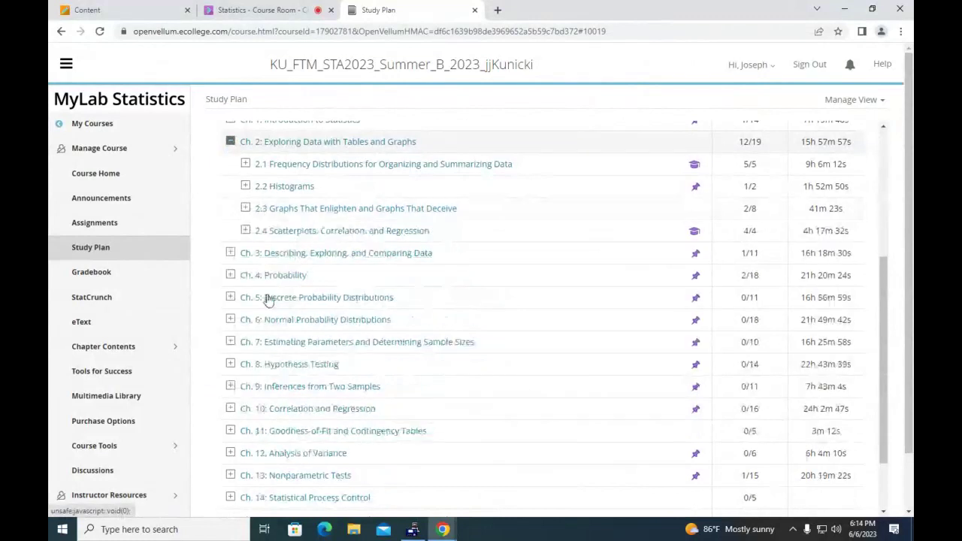
{"action": "left_click", "coordinate": [297, 235]}
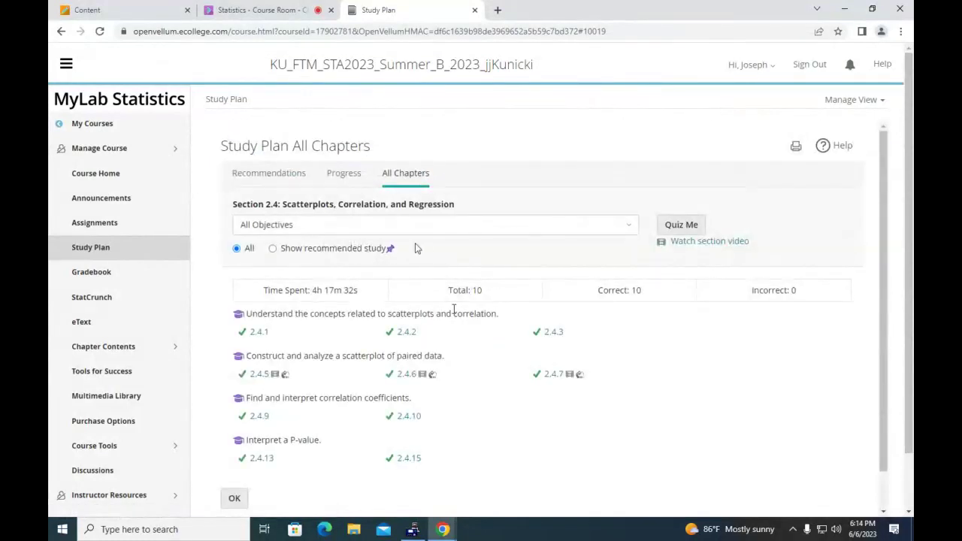
Step: Switch to the Chapter 10: Correlation and Regression eText window and bring up Figure 10-2 Scatterplots on page 471
{"action": "mouse_move", "coordinate": [445, 531]}
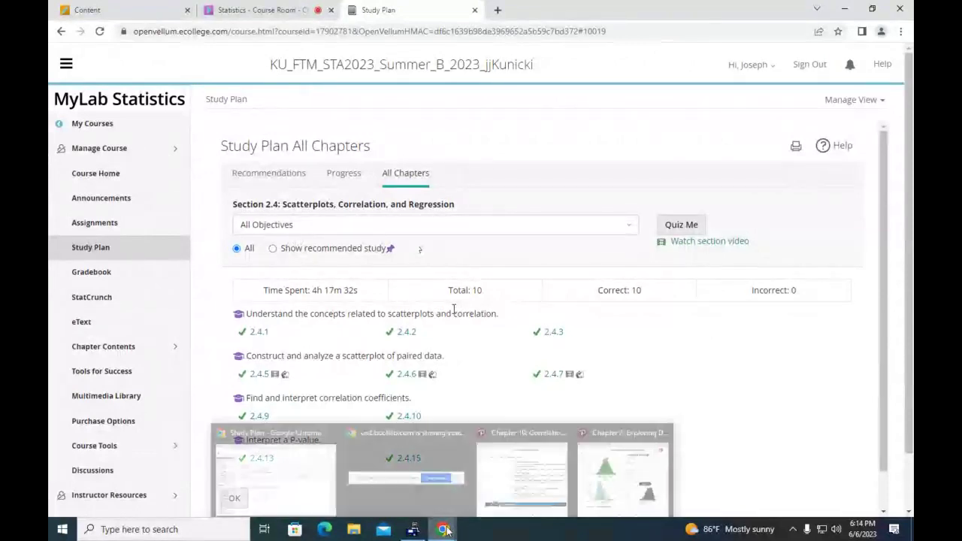
{"action": "mouse_move", "coordinate": [581, 477]}
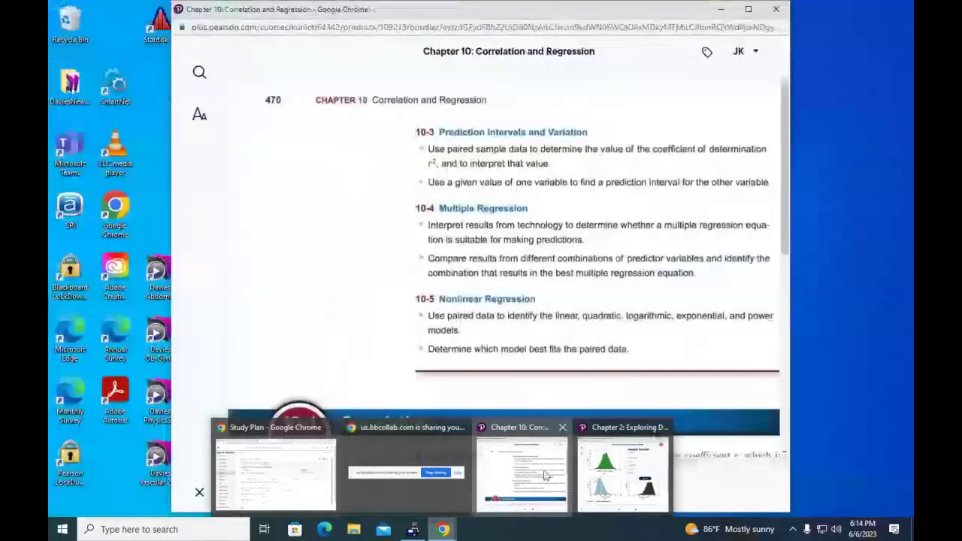
{"action": "left_click", "coordinate": [547, 479]}
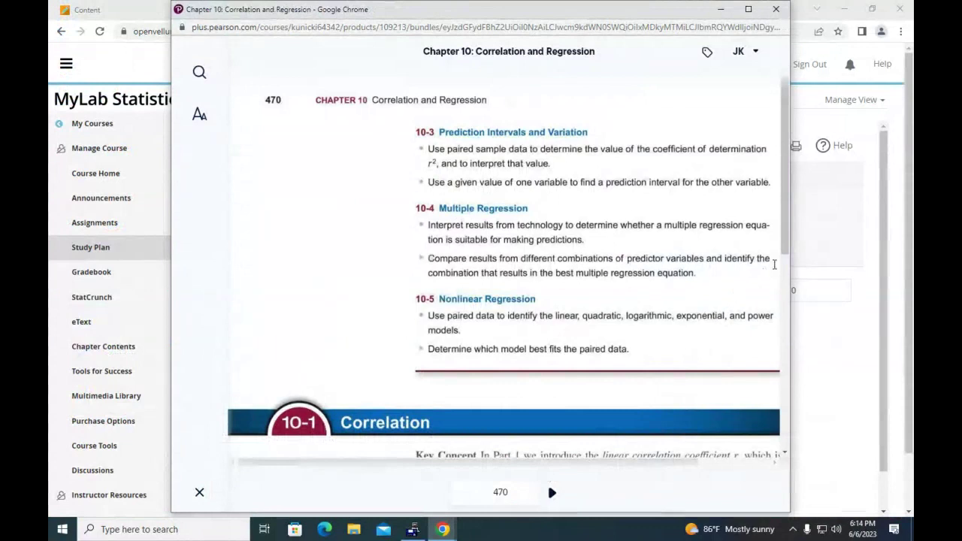
{"action": "left_click_drag", "start_coordinate": [790, 259], "coordinate": [806, 271]}
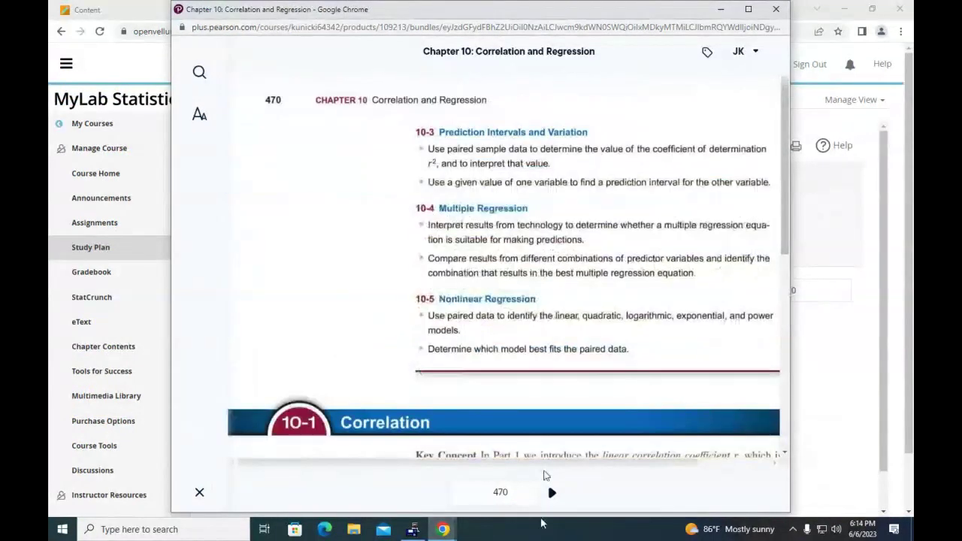
{"action": "left_click", "coordinate": [552, 492]}
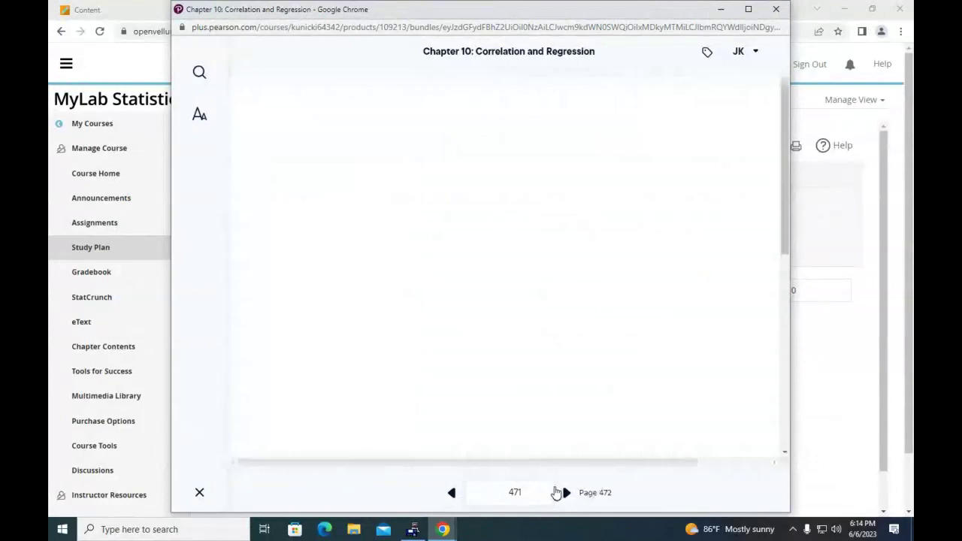
{"action": "scroll", "coordinate": [766, 252], "scroll_direction": "down", "scroll_amount": 5}
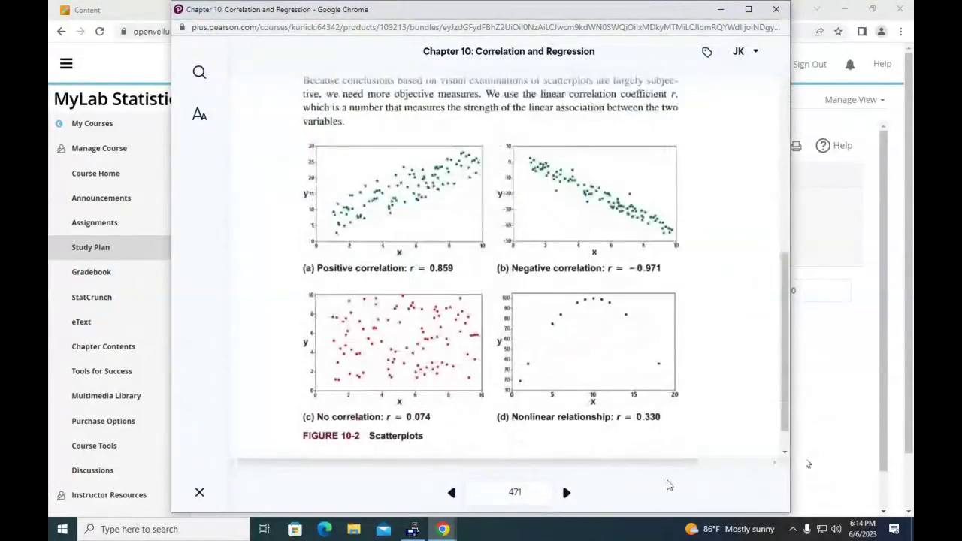
{"action": "scroll", "coordinate": [646, 462], "scroll_direction": "right", "scroll_amount": 2}
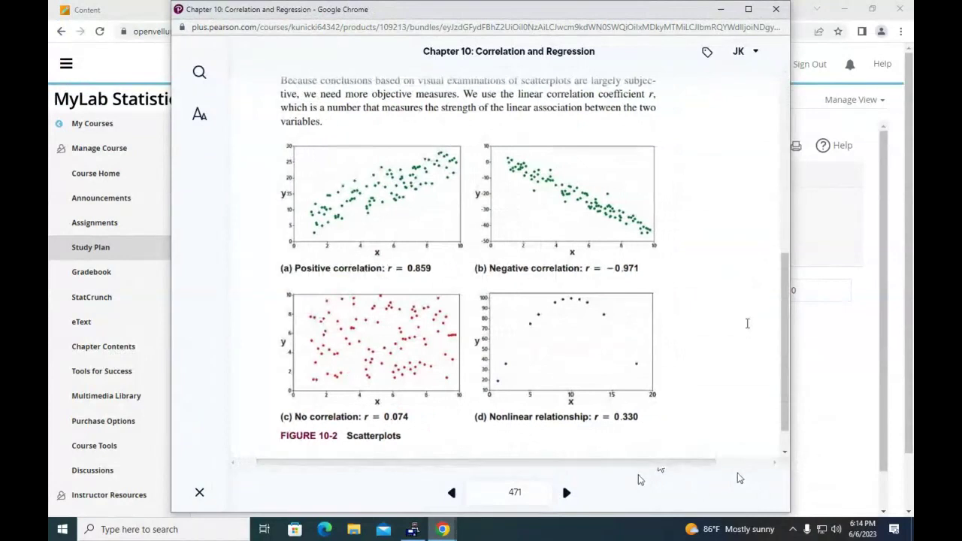
Step: Read on in the eText from Figure 10-2 to the formulas and interpretation of the linear correlation coefficient r on page 473
{"action": "scroll", "coordinate": [774, 335], "scroll_direction": "down", "scroll_amount": 1}
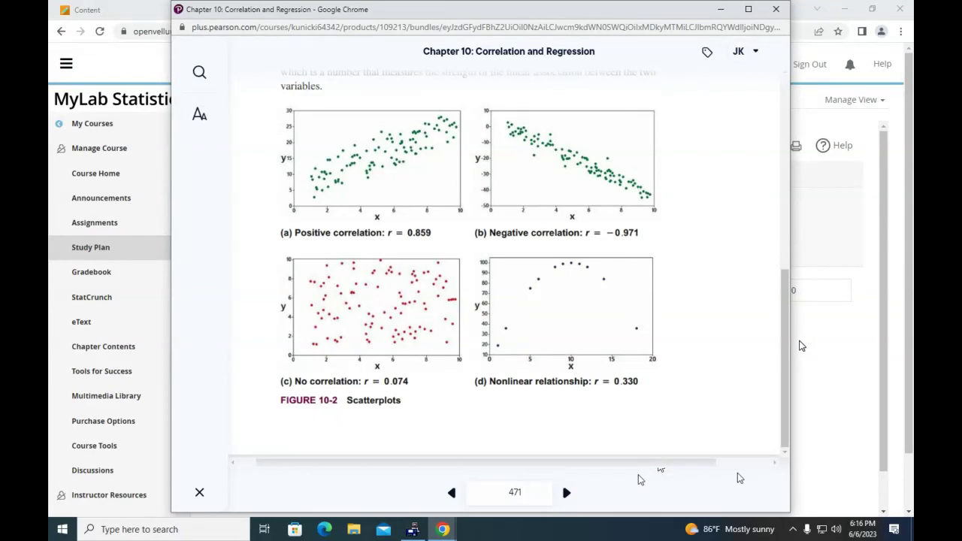
{"action": "left_click", "coordinate": [566, 493]}
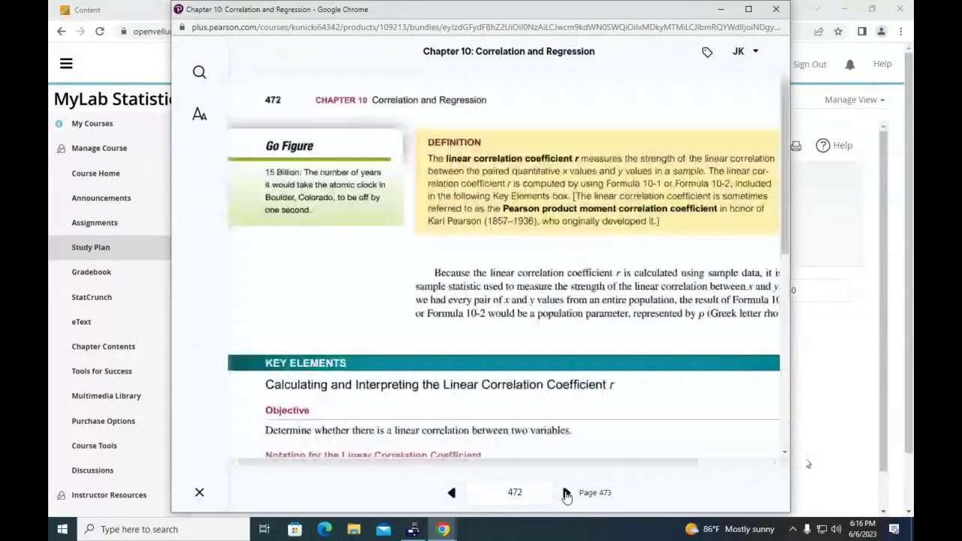
{"action": "left_click", "coordinate": [566, 493]}
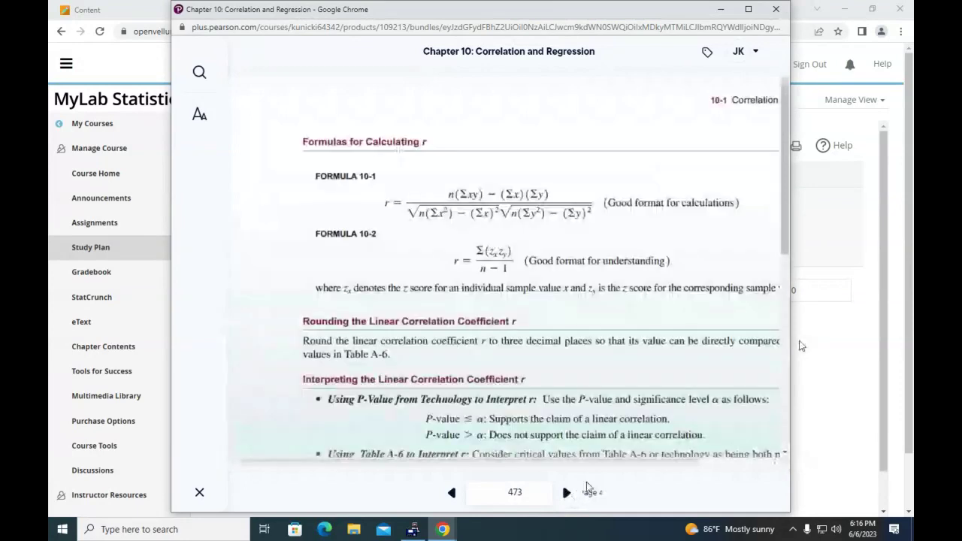
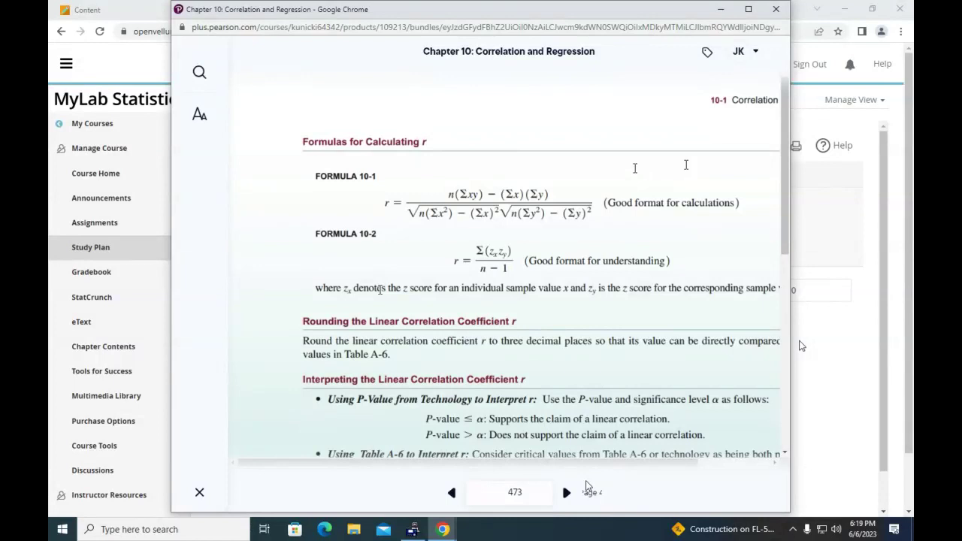
{"action": "left_click_drag", "start_coordinate": [784, 216], "coordinate": [782, 342]}
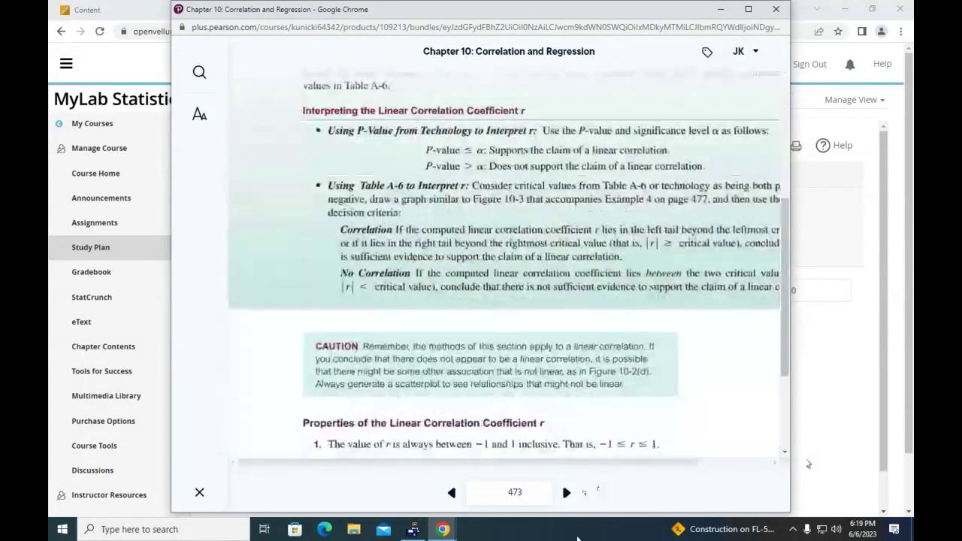
Step: Go back to page 471 of the eText and bring the Figure 10-2 scatterplots into view
{"action": "left_click", "coordinate": [453, 498]}
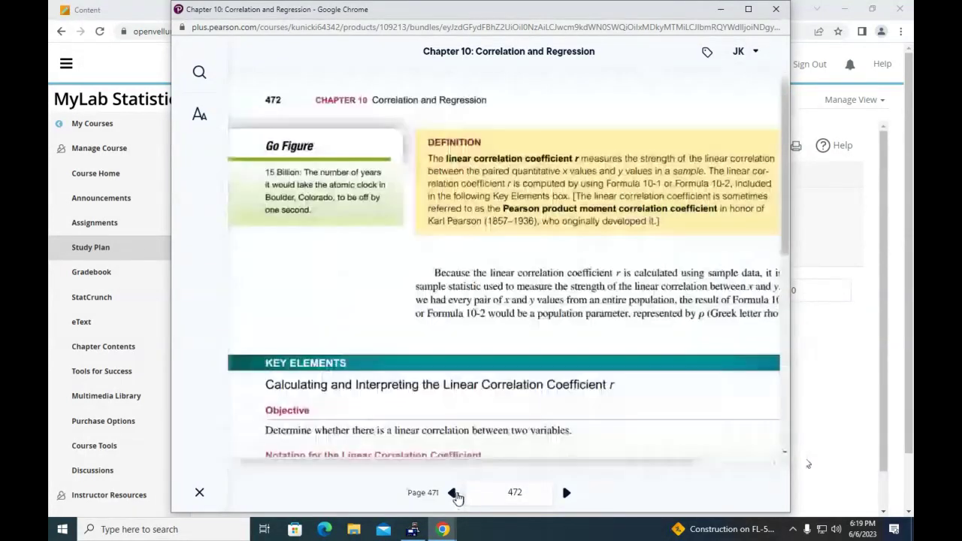
{"action": "left_click", "coordinate": [454, 497]}
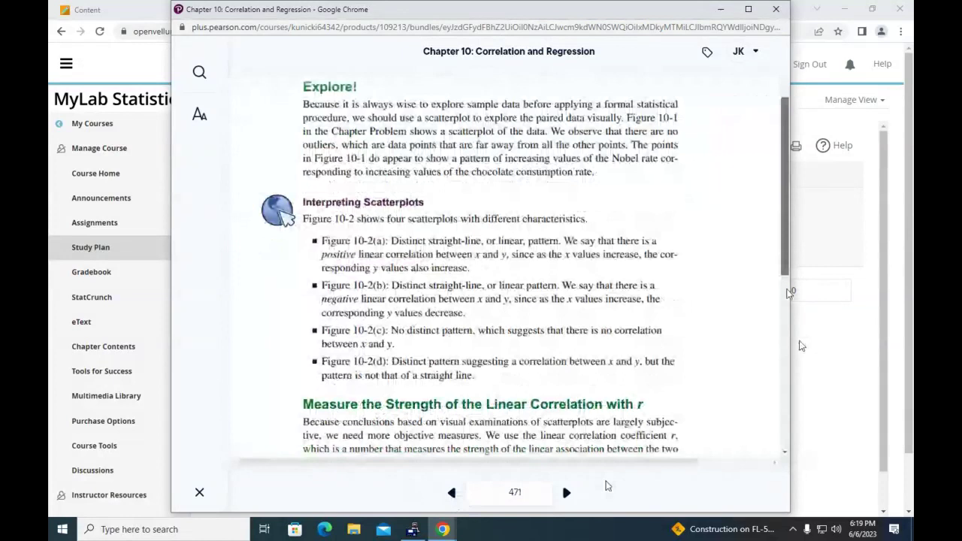
{"action": "left_click_drag", "start_coordinate": [789, 293], "coordinate": [797, 465]}
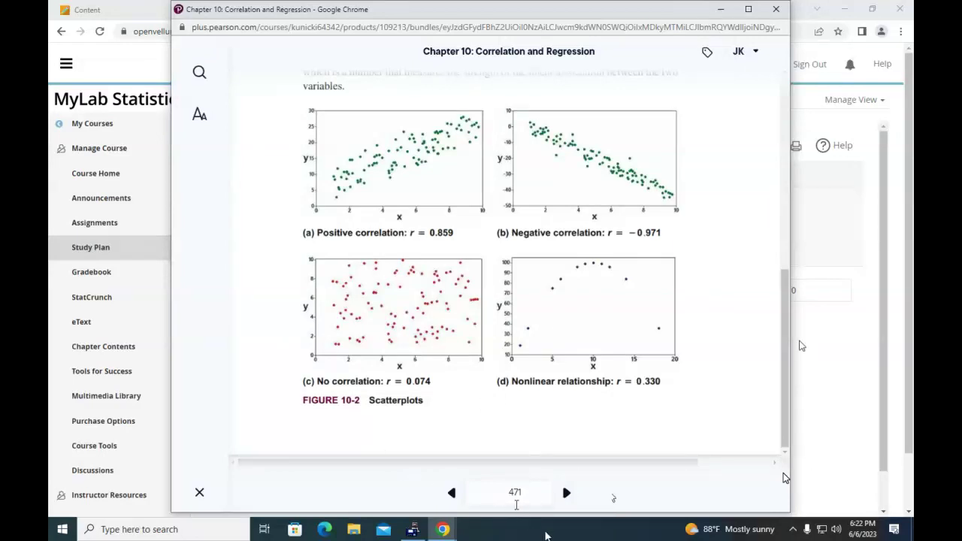
Step: Close the eText window, open practice exercise 2.4.1, and move its window to the upper-left corner of the desktop
{"action": "key", "text": "ctrl+w"}
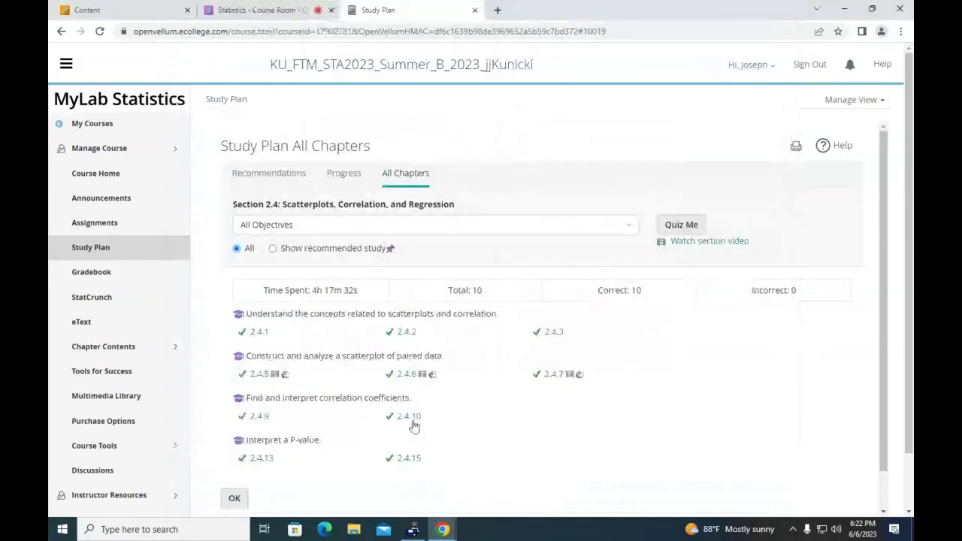
{"action": "left_click", "coordinate": [256, 334]}
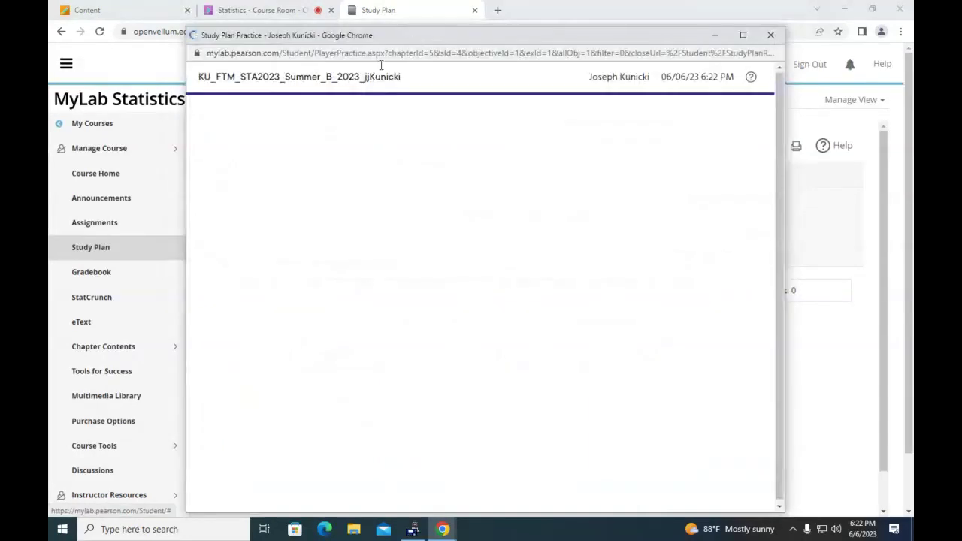
{"action": "left_click_drag", "start_coordinate": [421, 38], "coordinate": [300, 13]}
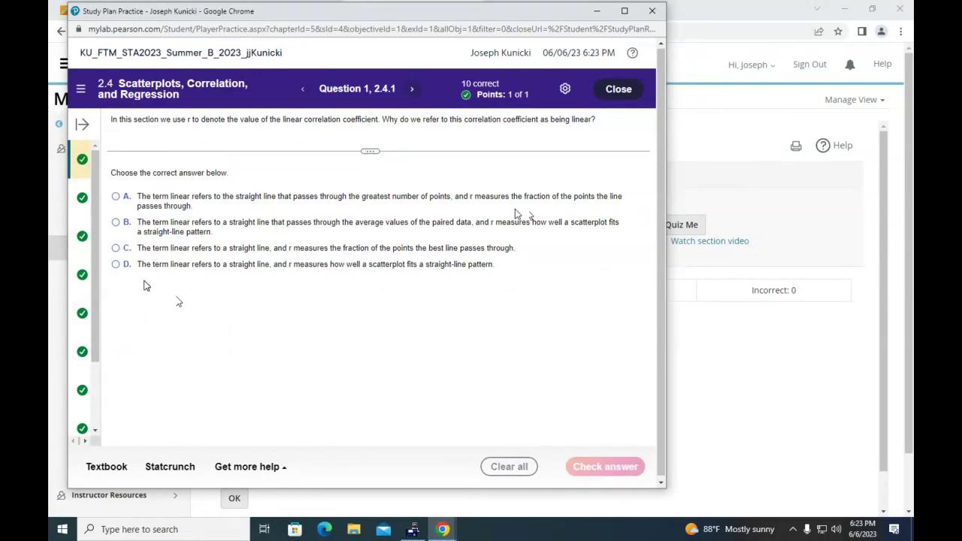
Step: Answer question 2.4.1 with D, that r measures how well a scatterplot fits a straight-line pattern, and continue to the following question
{"action": "left_click", "coordinate": [116, 264]}
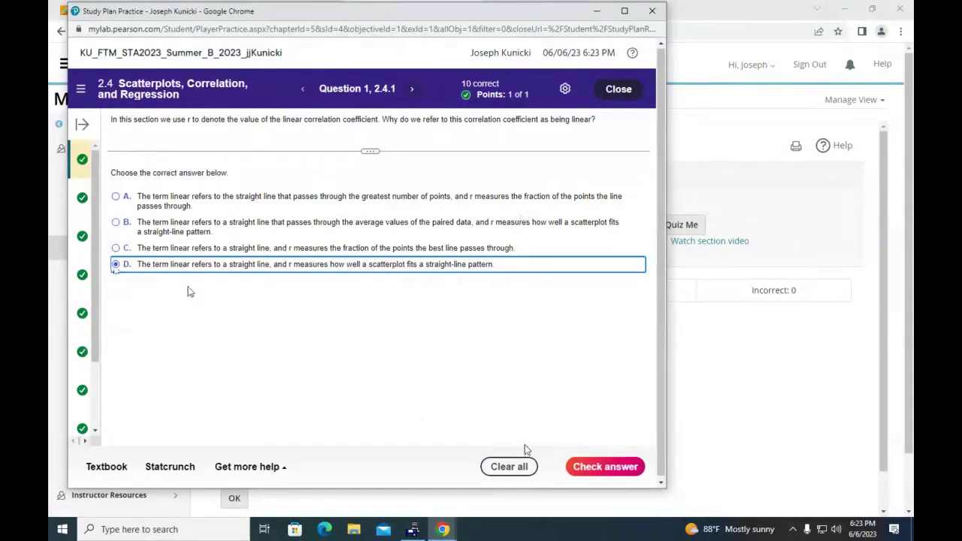
{"action": "left_click", "coordinate": [607, 468]}
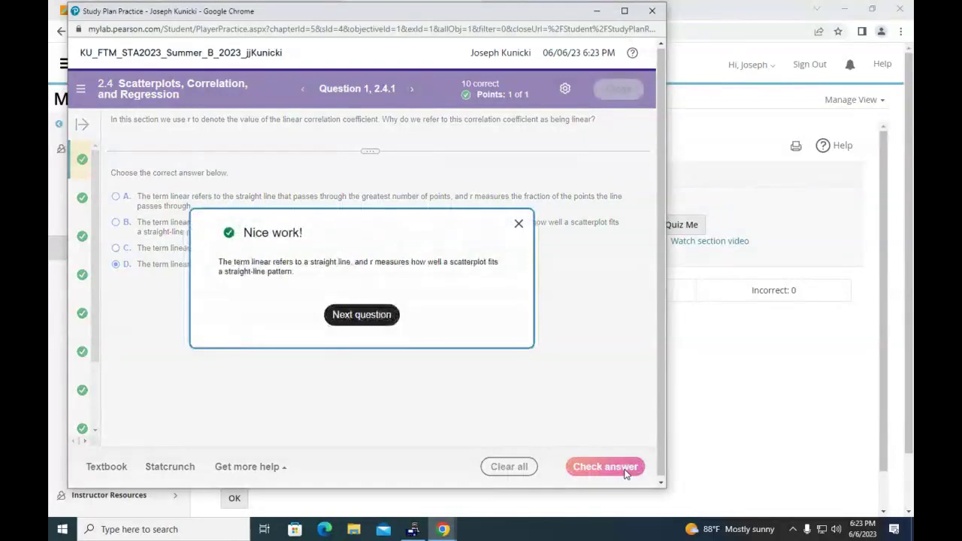
{"action": "left_click", "coordinate": [381, 323]}
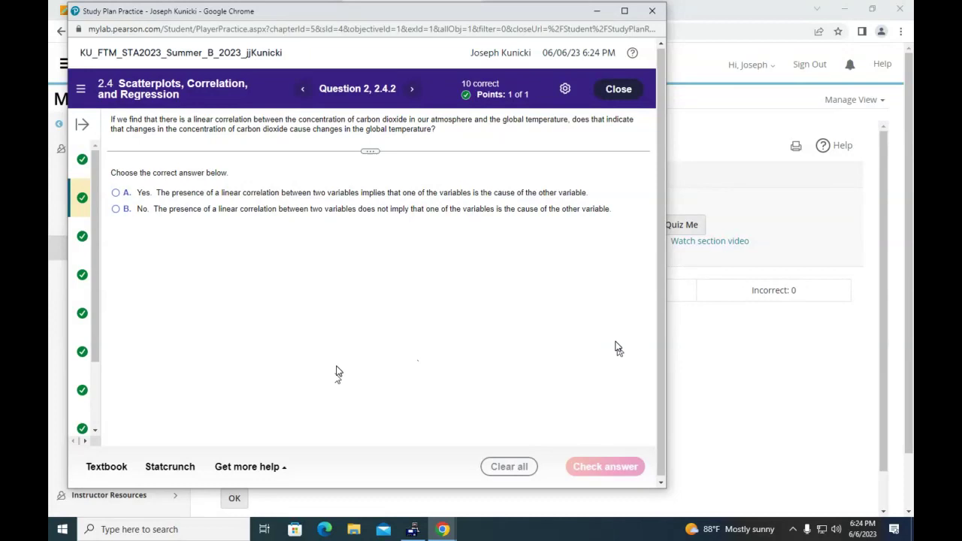
Step: Answer question 2.4.2 with B, that linear correlation does not imply causation, submit it, and continue to question 2.4.3
{"action": "left_click", "coordinate": [117, 211]}
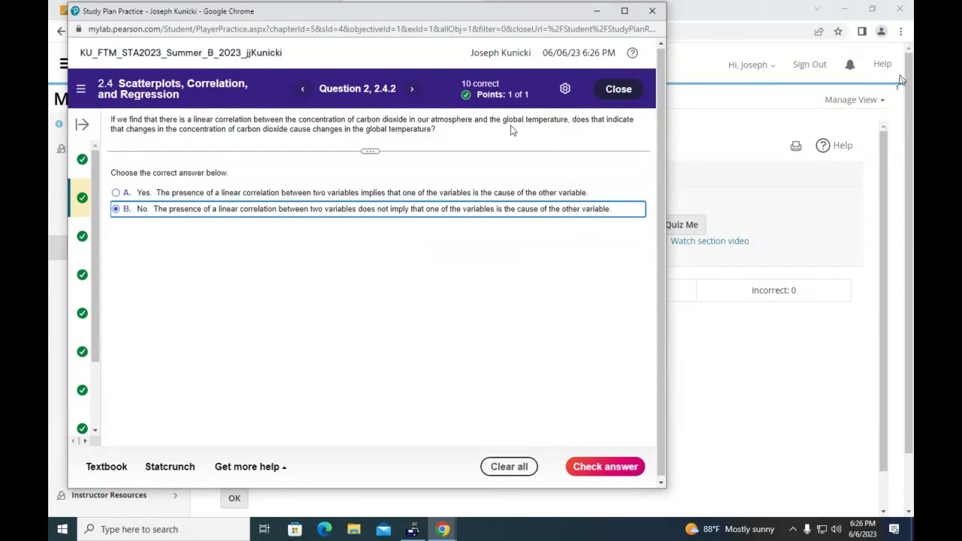
{"action": "left_click", "coordinate": [399, 286]}
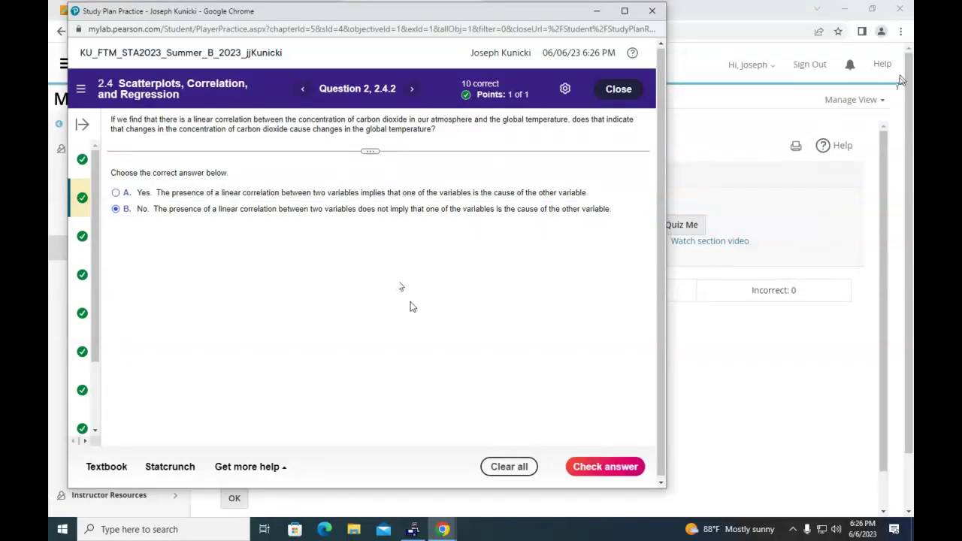
{"action": "left_click", "coordinate": [630, 469]}
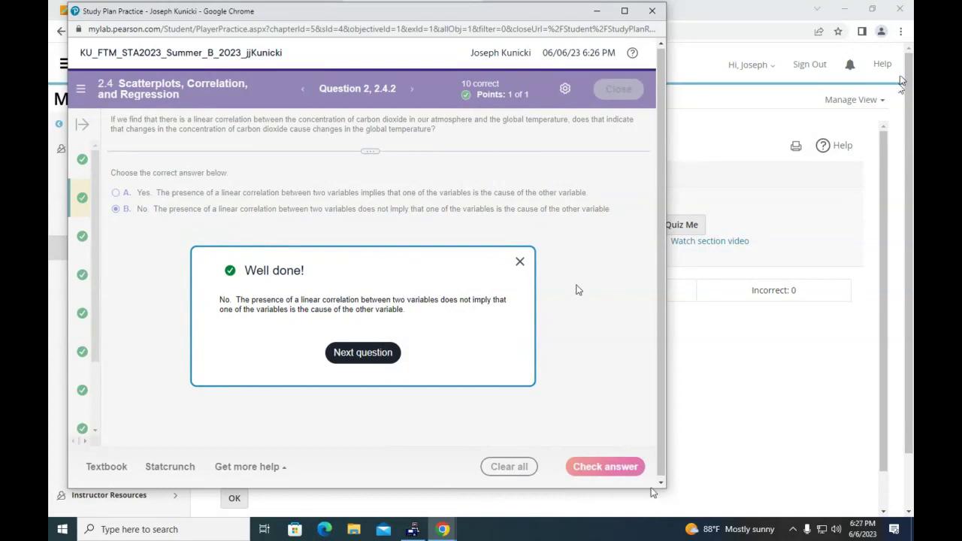
{"action": "left_click", "coordinate": [392, 357]}
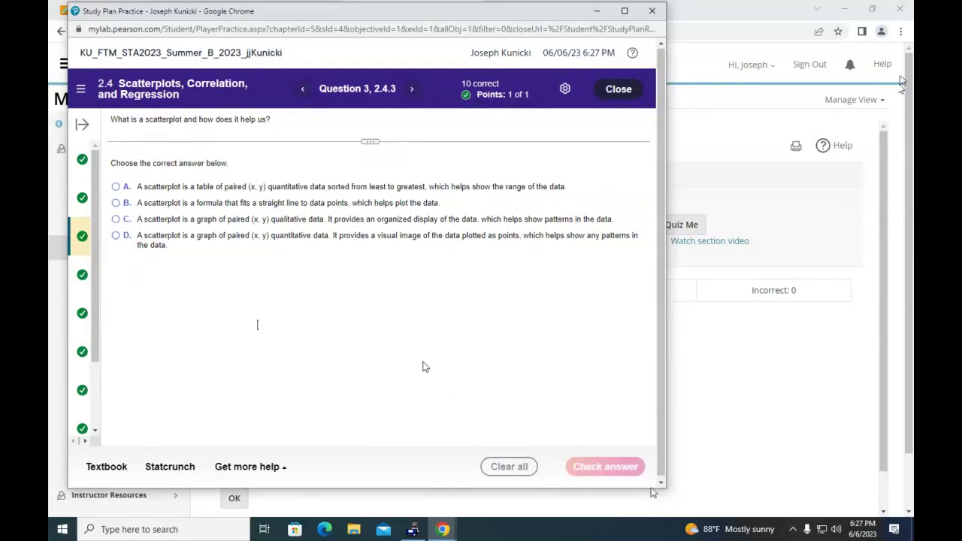
Step: Try answer C, a graph of paired qualitative data, for question 2.4.3 and leave the feedback
{"action": "left_click", "coordinate": [116, 218]}
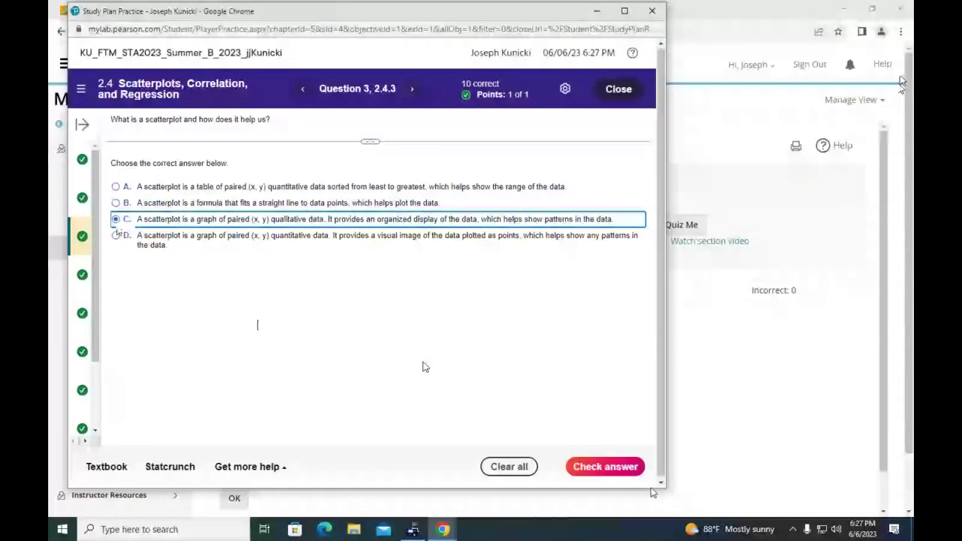
{"action": "left_click", "coordinate": [614, 473]}
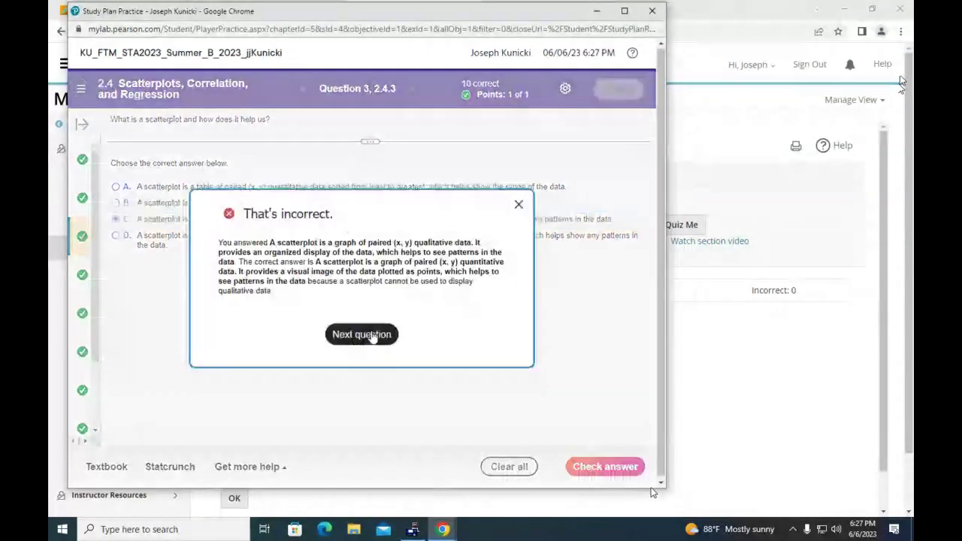
{"action": "left_click", "coordinate": [370, 335]}
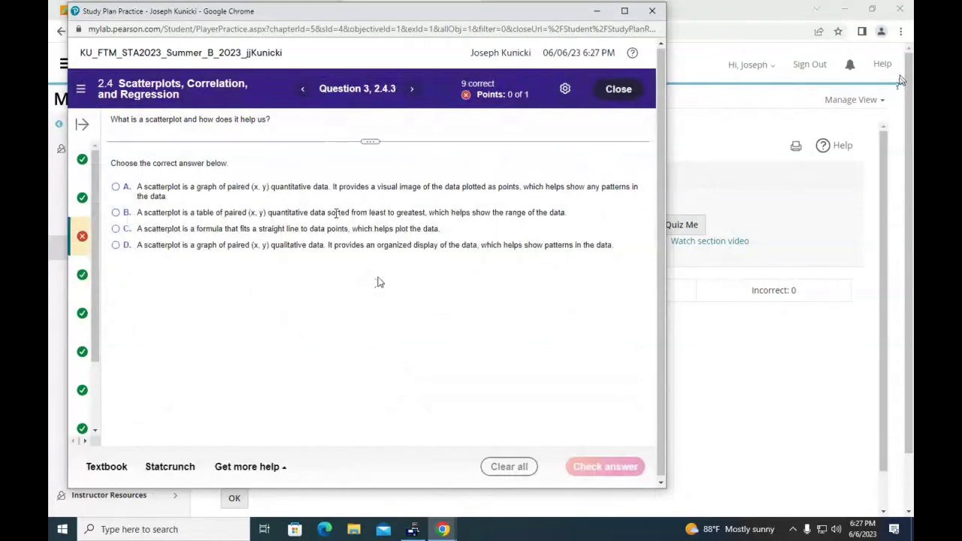
Step: Answer question 2.4.3 with A, a graph of paired quantitative data plotted as points, and advance to question 2.4.5
{"action": "left_click", "coordinate": [126, 191]}
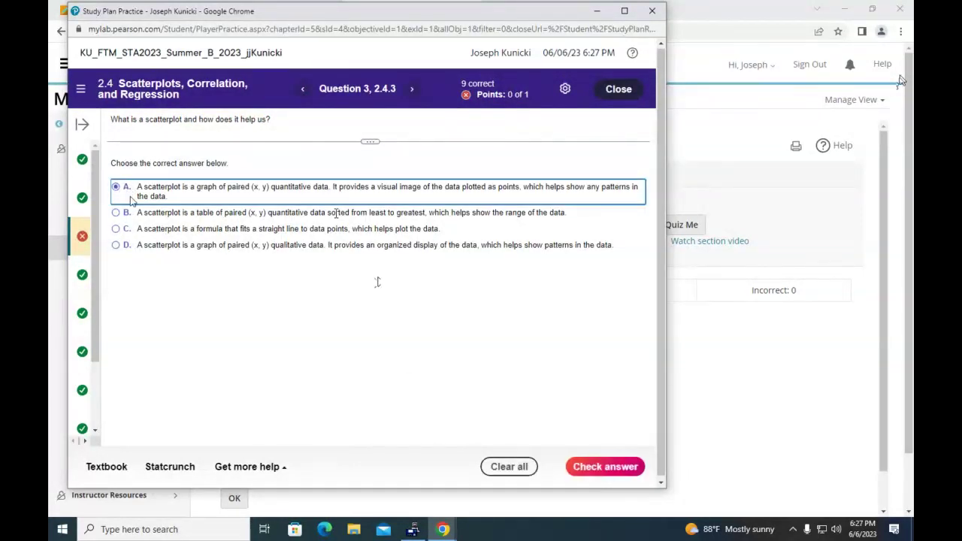
{"action": "left_click", "coordinate": [604, 467]}
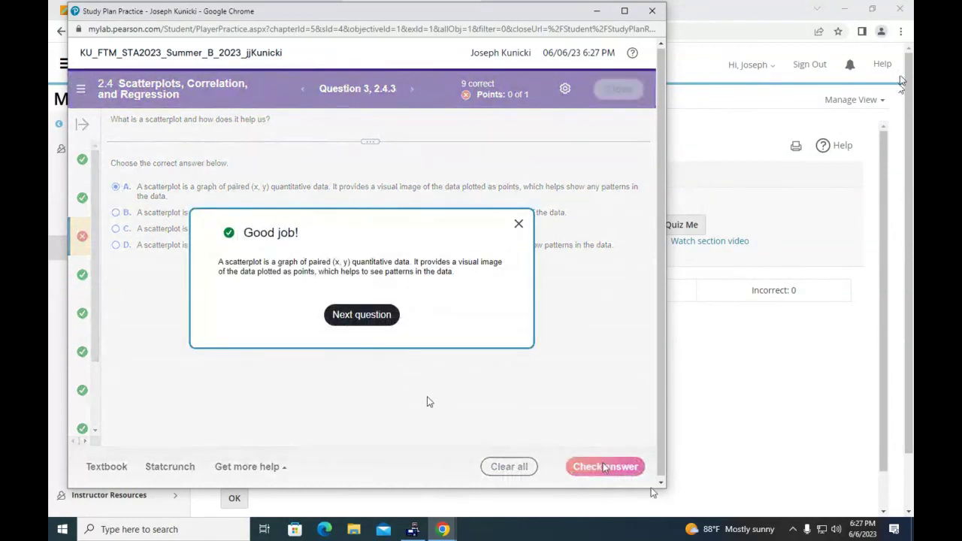
{"action": "left_click", "coordinate": [363, 316]}
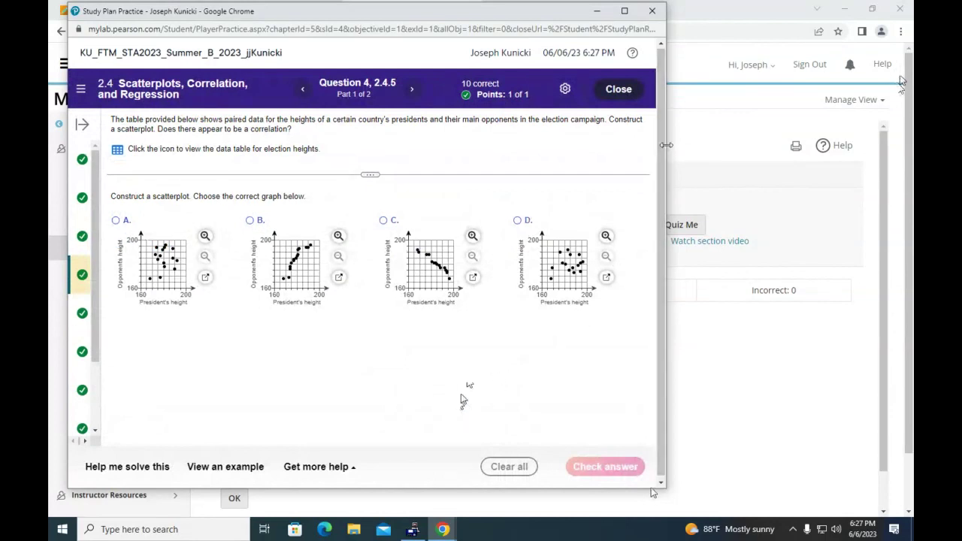
Step: Narrow the practice window, display the election heights data table, and open its data in StatCrunch
{"action": "left_click_drag", "start_coordinate": [666, 144], "coordinate": [479, 138]}
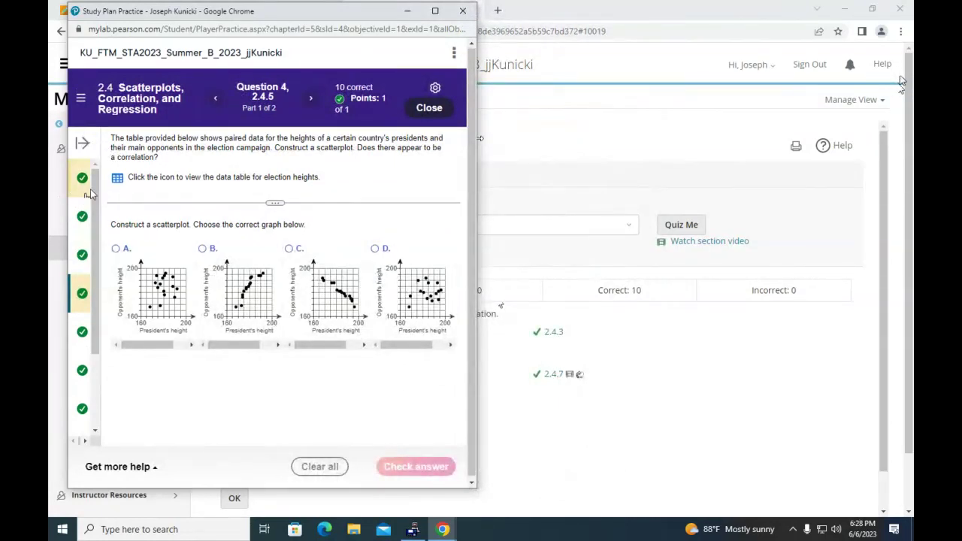
{"action": "left_click", "coordinate": [117, 179]}
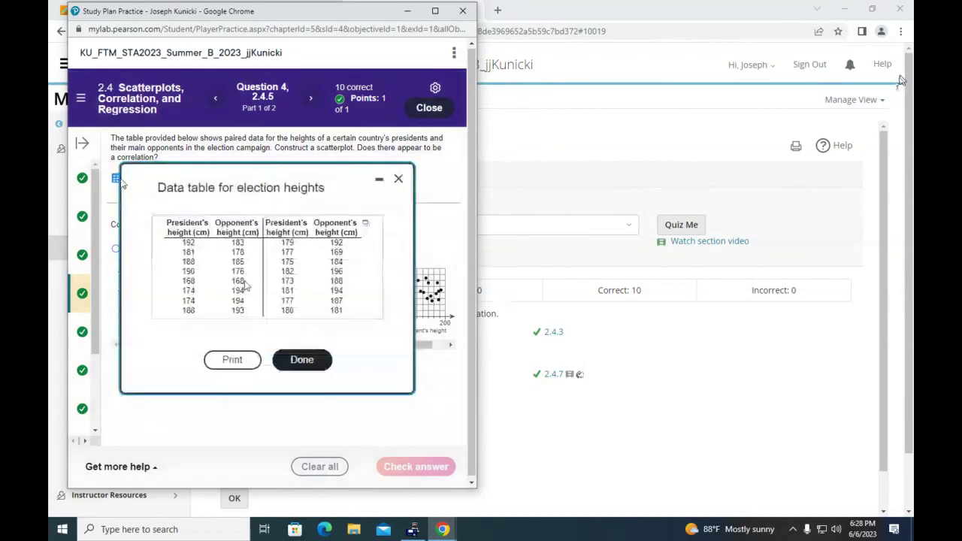
{"action": "left_click_drag", "start_coordinate": [355, 17], "coordinate": [337, 15]}
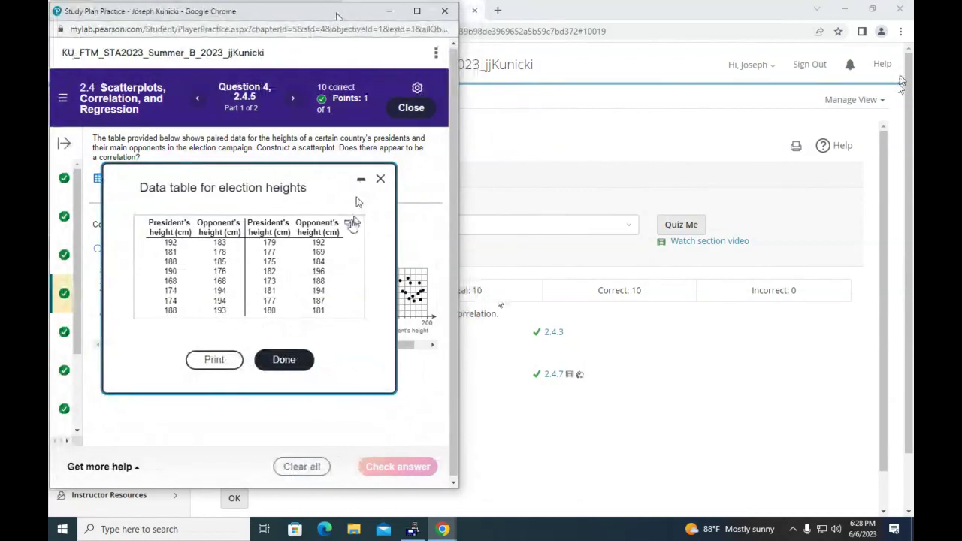
{"action": "left_click", "coordinate": [347, 222]}
{"action": "left_click", "coordinate": [335, 240]}
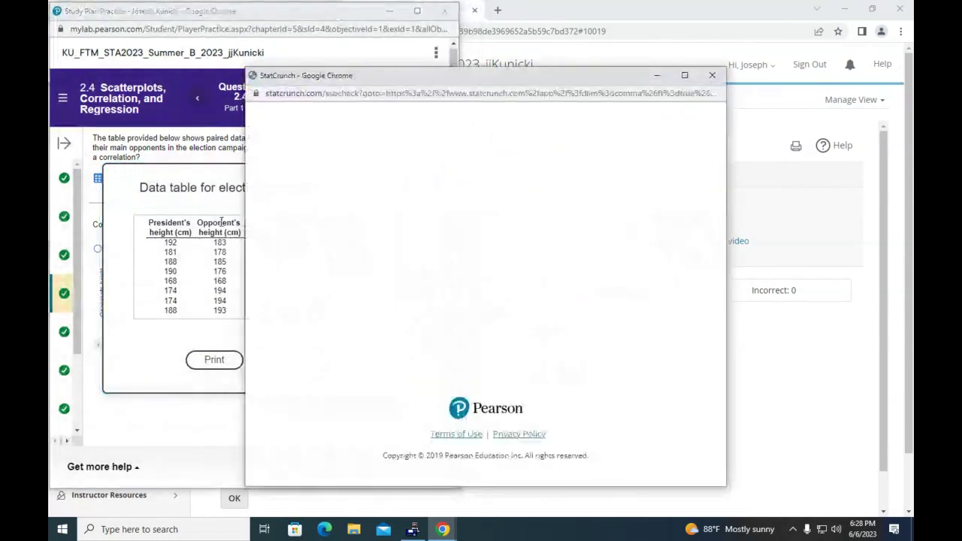
Step: Close the election heights data table and place a narrowed StatCrunch window beside the practice question
{"action": "left_click", "coordinate": [203, 218]}
{"action": "left_click", "coordinate": [379, 180]}
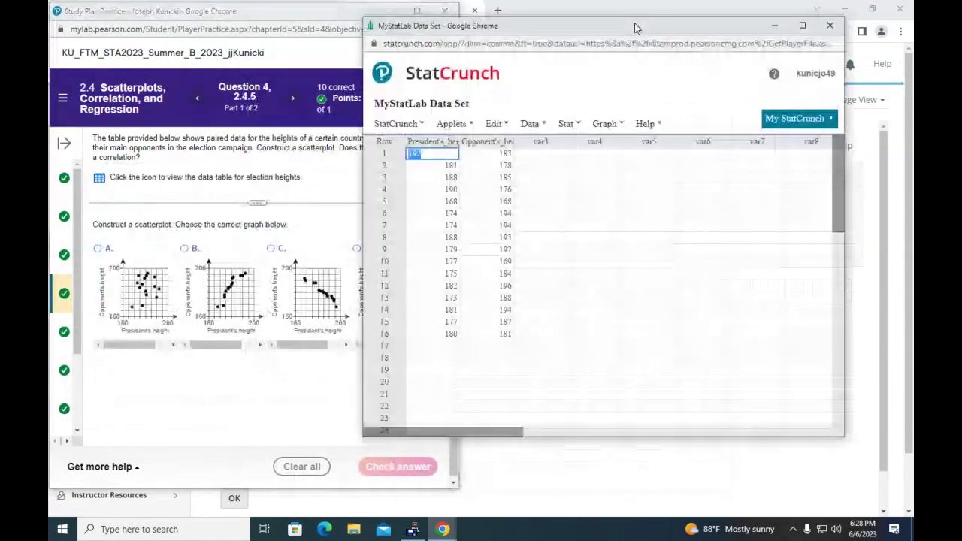
{"action": "left_click_drag", "start_coordinate": [854, 87], "coordinate": [713, 86]}
{"action": "left_click_drag", "start_coordinate": [562, 30], "coordinate": [699, 25]}
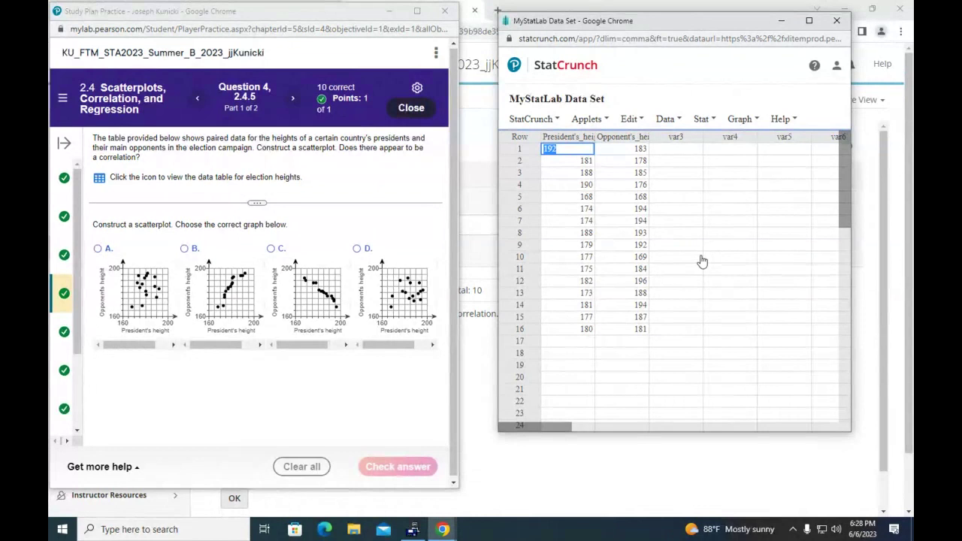
Step: Compute a simple linear regression with President's_height_(cm) as the X variable and Opponent's_height_(cm) as the Y variable
{"action": "left_click", "coordinate": [704, 120]}
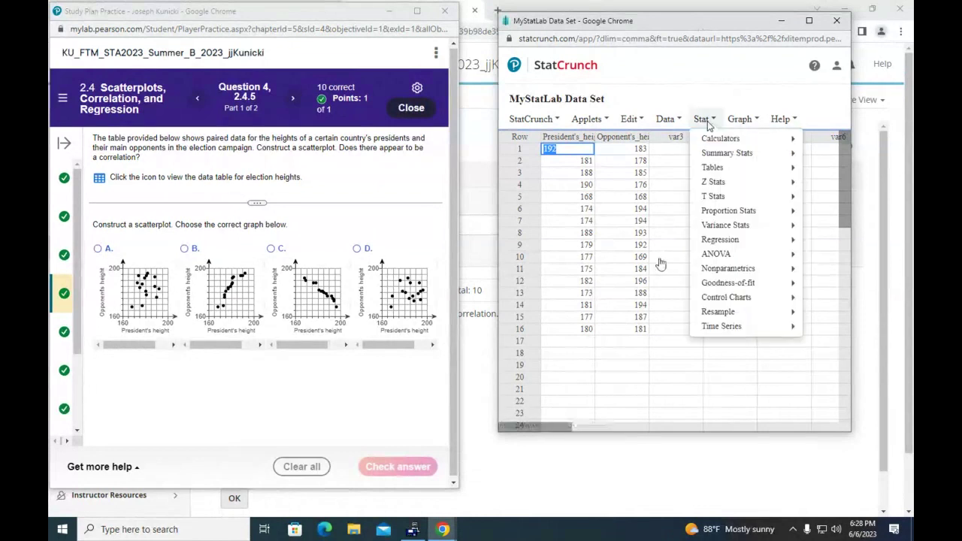
{"action": "mouse_move", "coordinate": [719, 248]}
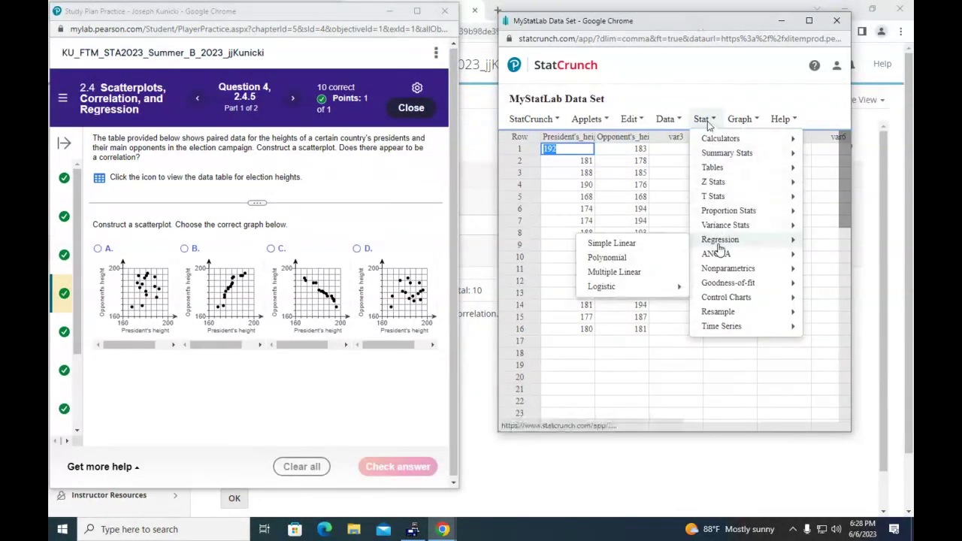
{"action": "left_click", "coordinate": [637, 244]}
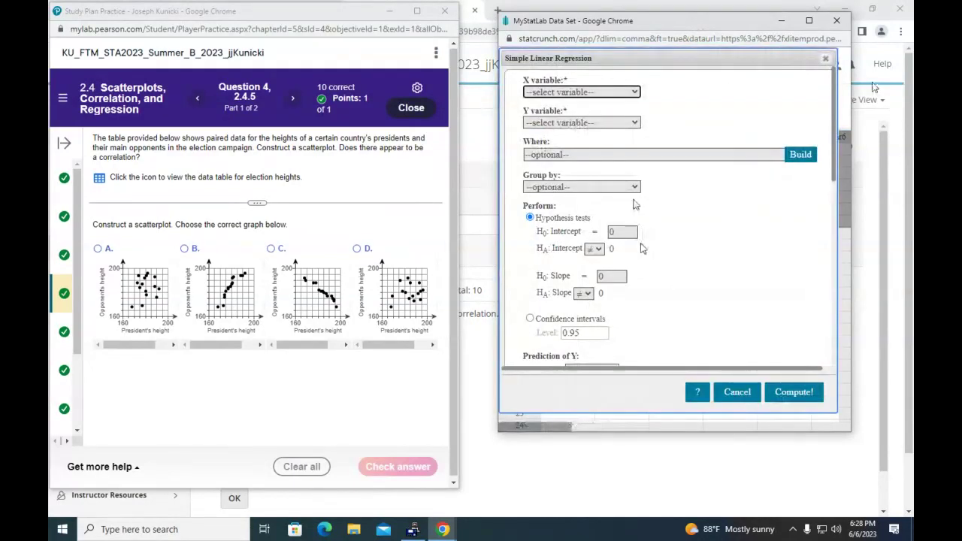
{"action": "left_click", "coordinate": [634, 91]}
{"action": "left_click", "coordinate": [629, 112]}
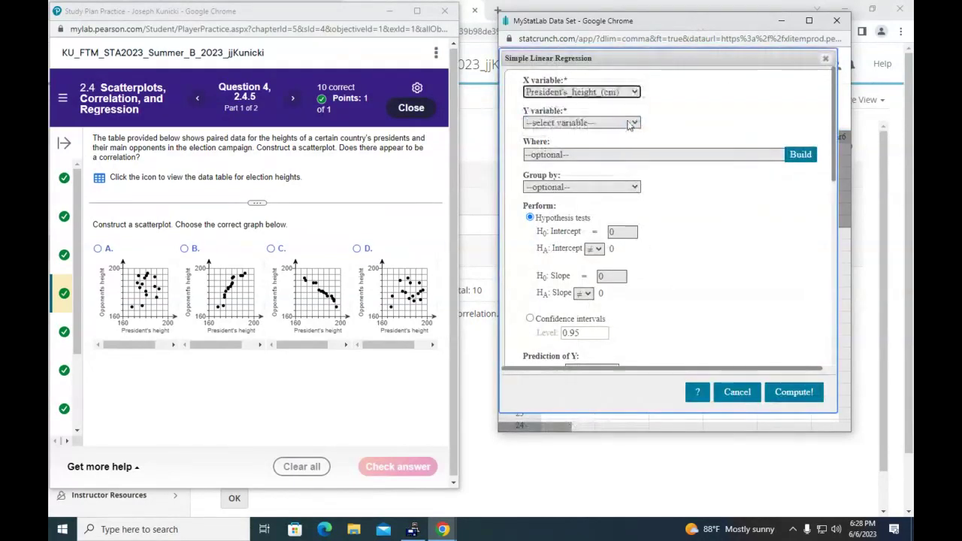
{"action": "left_click", "coordinate": [630, 125]}
{"action": "left_click", "coordinate": [628, 143]}
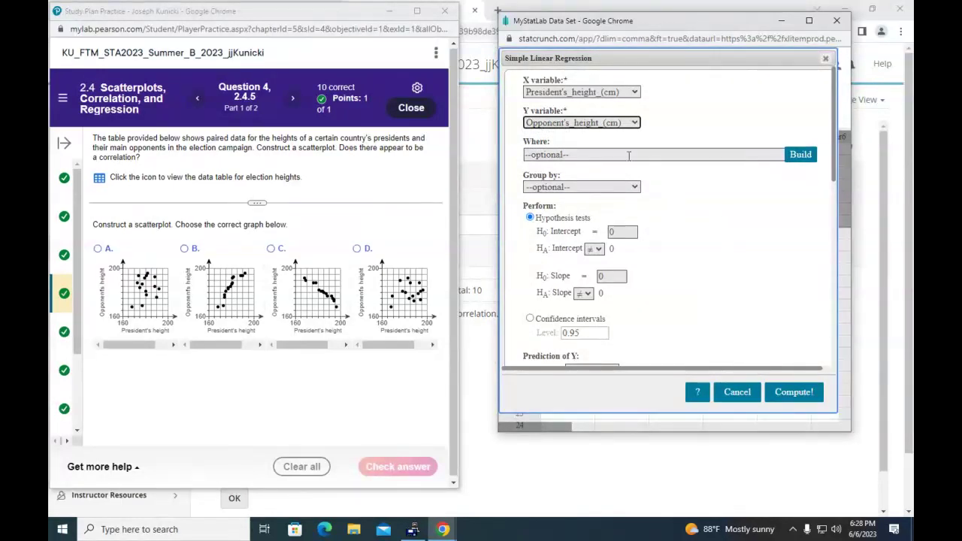
{"action": "left_click", "coordinate": [797, 394]}
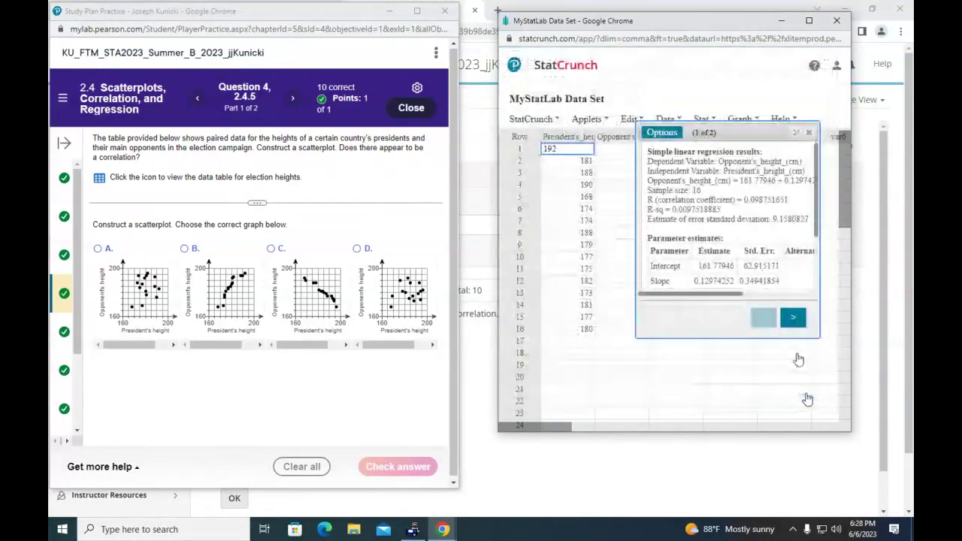
Step: Enlarge the regression results, display the fitted line plot, and answer the scatterplot part of question 2.4.5 with graph A
{"action": "left_click", "coordinate": [795, 136]}
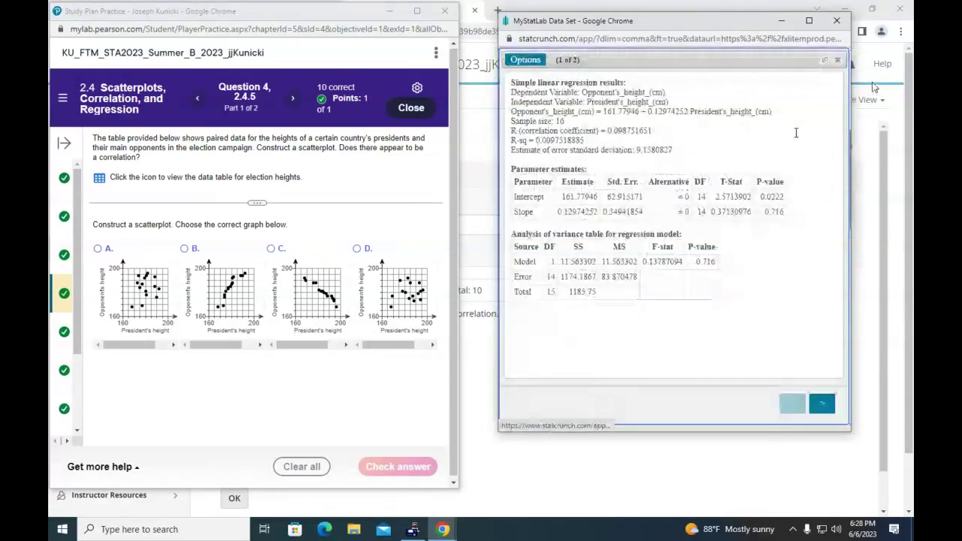
{"action": "left_click", "coordinate": [827, 405]}
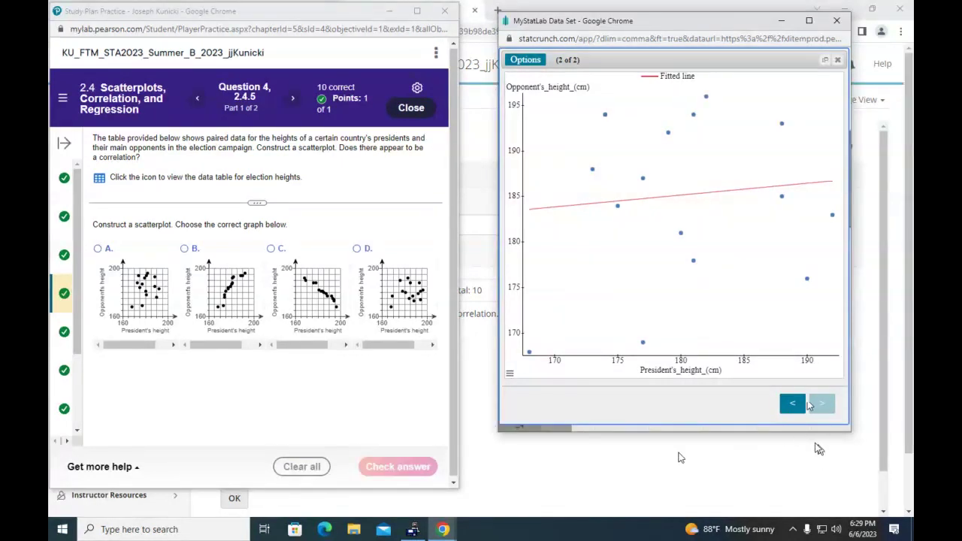
{"action": "left_click", "coordinate": [100, 249]}
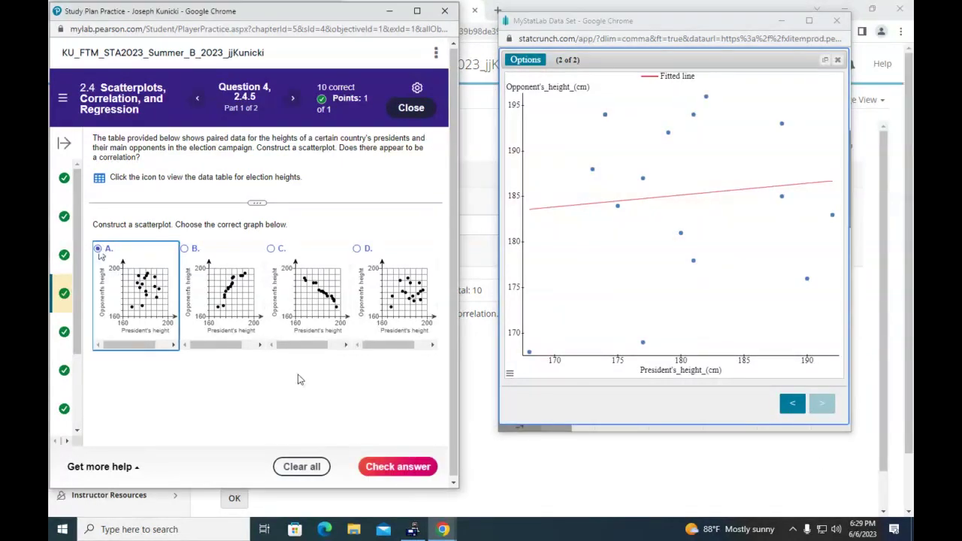
{"action": "left_click", "coordinate": [418, 471]}
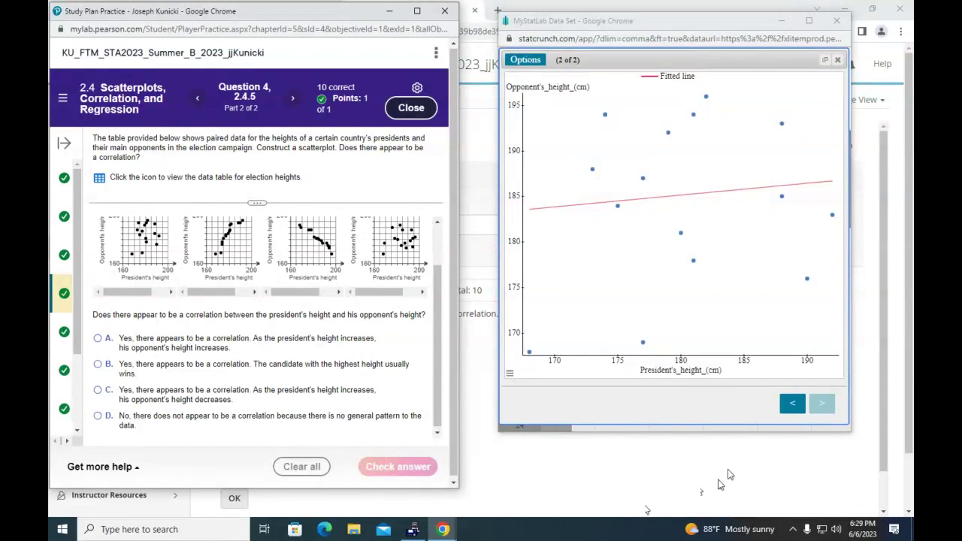
Step: Go back to the numerical regression results and answer the correlation part with D, no correlation because there is no general pattern
{"action": "left_click", "coordinate": [793, 405]}
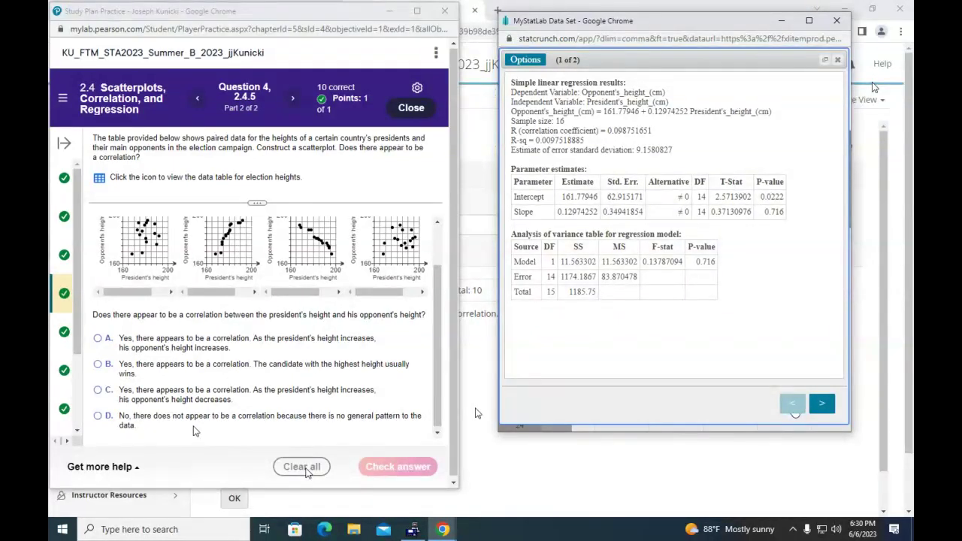
{"action": "left_click", "coordinate": [99, 421]}
{"action": "left_click", "coordinate": [389, 467]}
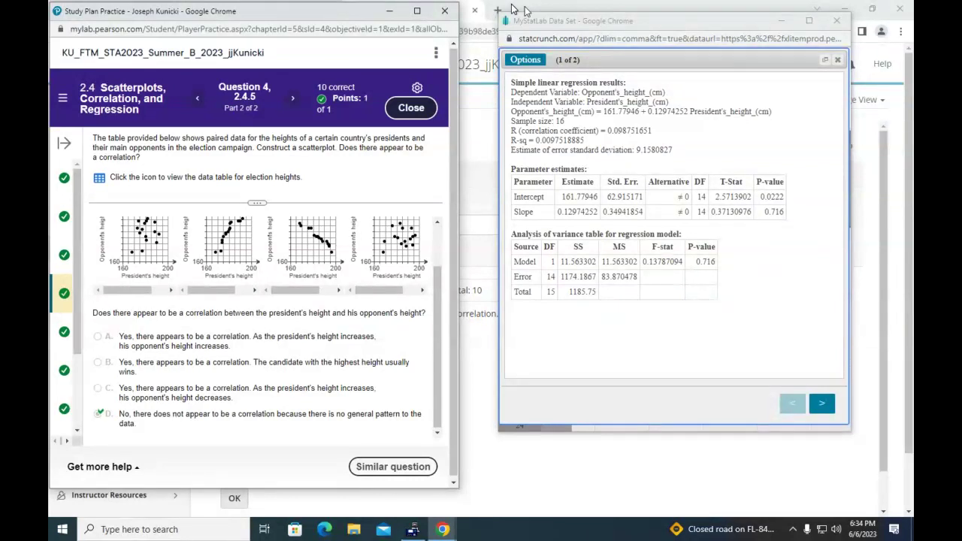
Step: Review the fitted line plot once more and close the regression results
{"action": "left_click", "coordinate": [675, 331]}
{"action": "left_click", "coordinate": [829, 408]}
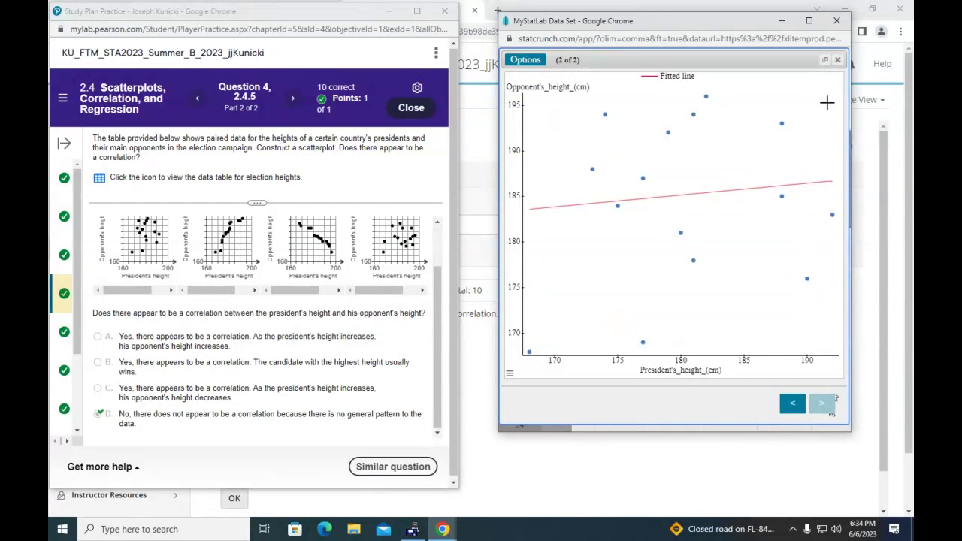
{"action": "left_click", "coordinate": [838, 60]}
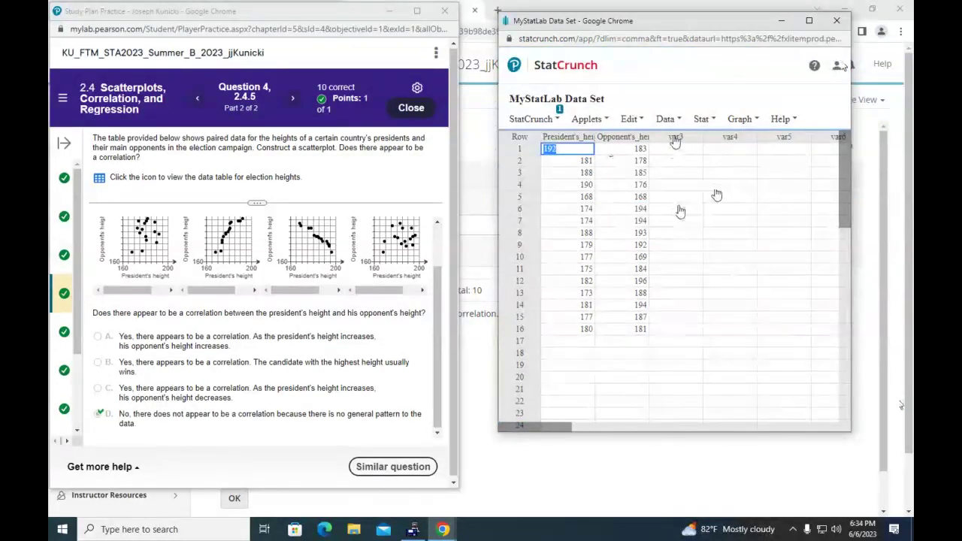
Step: Compute column summary statistics for Opponent's_height_(cm), keeping the default statistics
{"action": "left_click", "coordinate": [699, 121]}
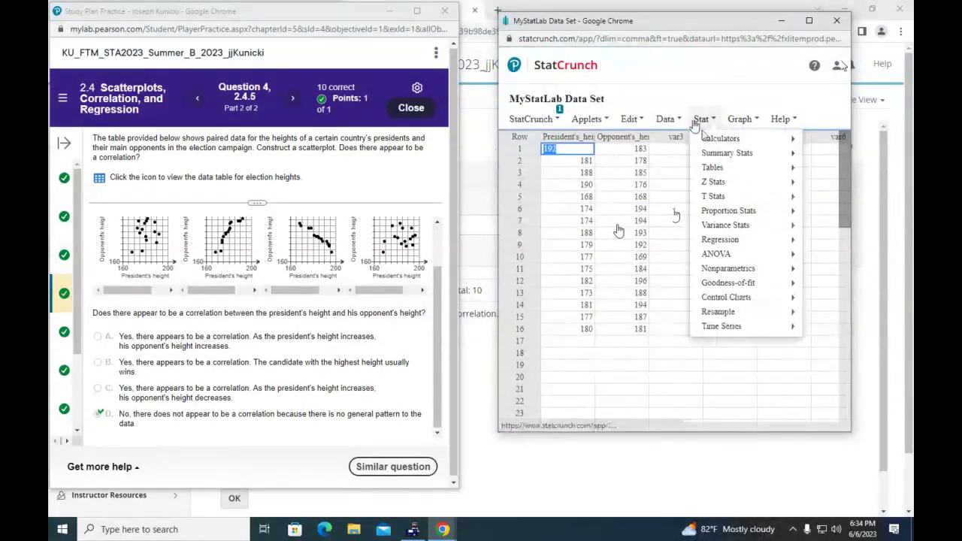
{"action": "mouse_move", "coordinate": [706, 142]}
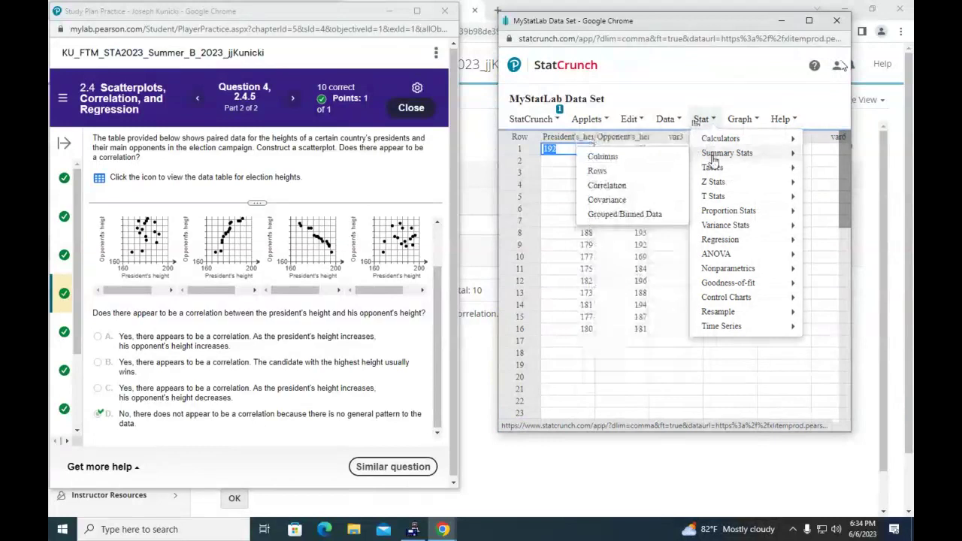
{"action": "left_click", "coordinate": [622, 160]}
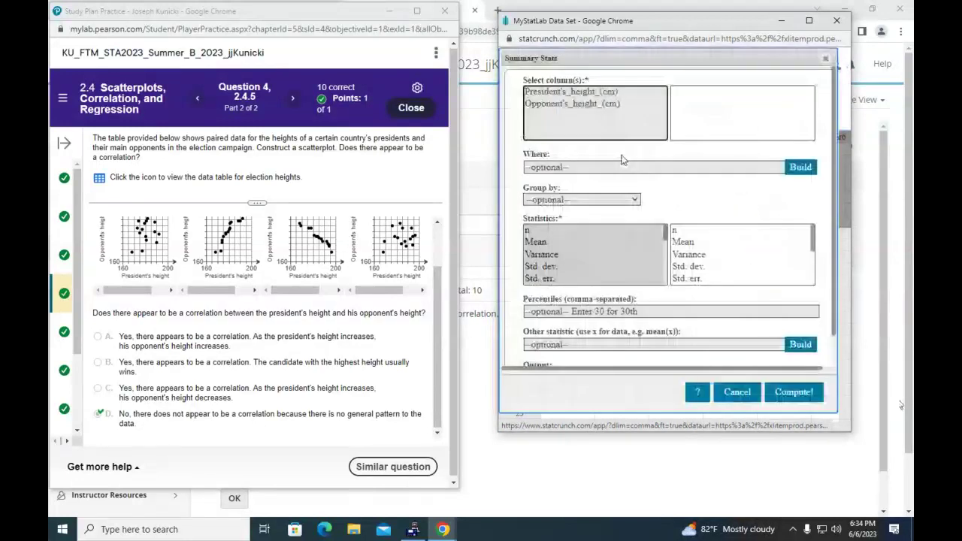
{"action": "left_click", "coordinate": [579, 103]}
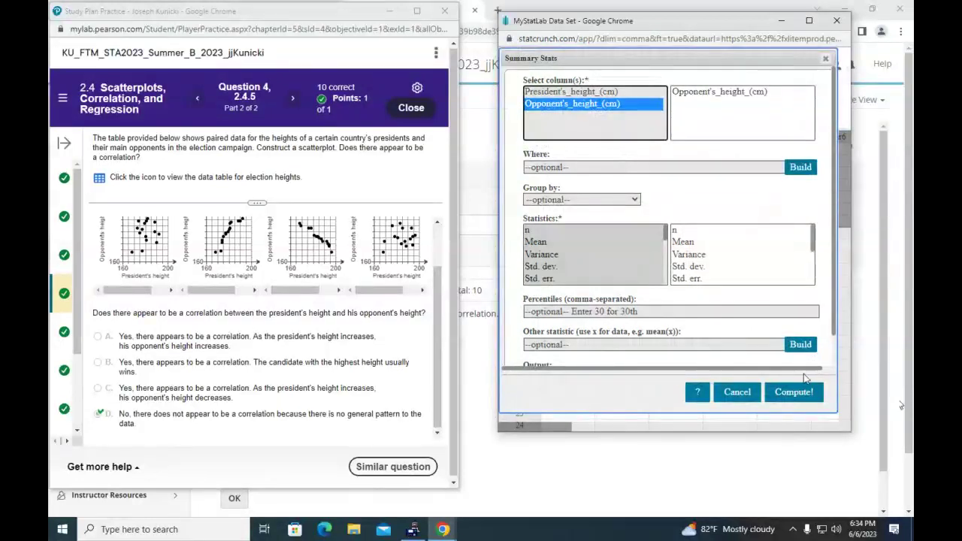
{"action": "left_click", "coordinate": [806, 390]}
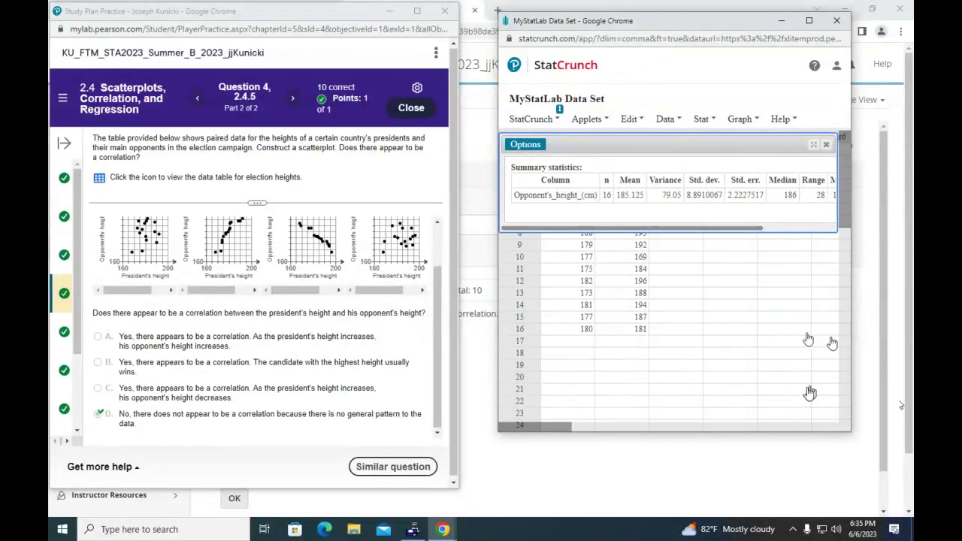
Step: Close the StatCrunch window, advance to question 2.4.6, and open its full tar and CO data set in StatCrunch
{"action": "left_click", "coordinate": [837, 20]}
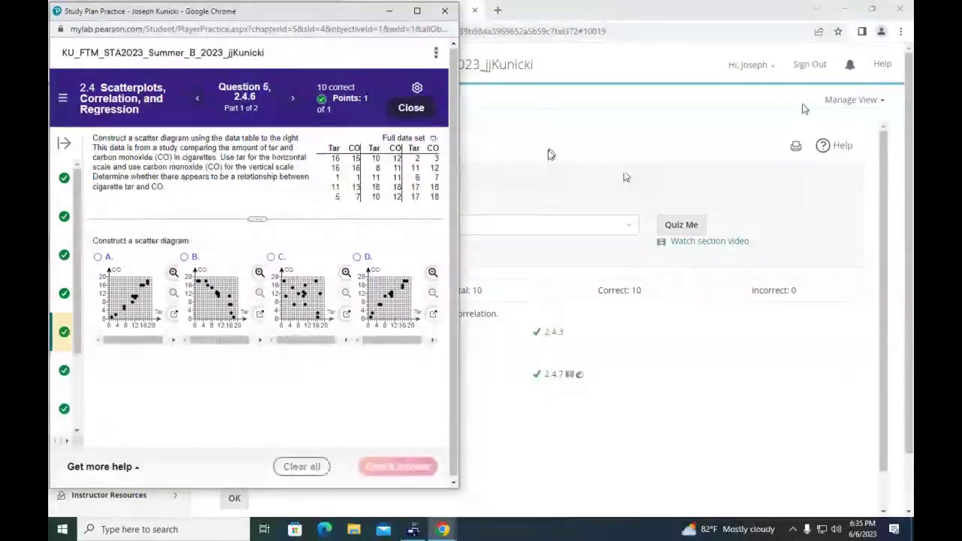
{"action": "left_click", "coordinate": [437, 145]}
{"action": "left_click", "coordinate": [417, 157]}
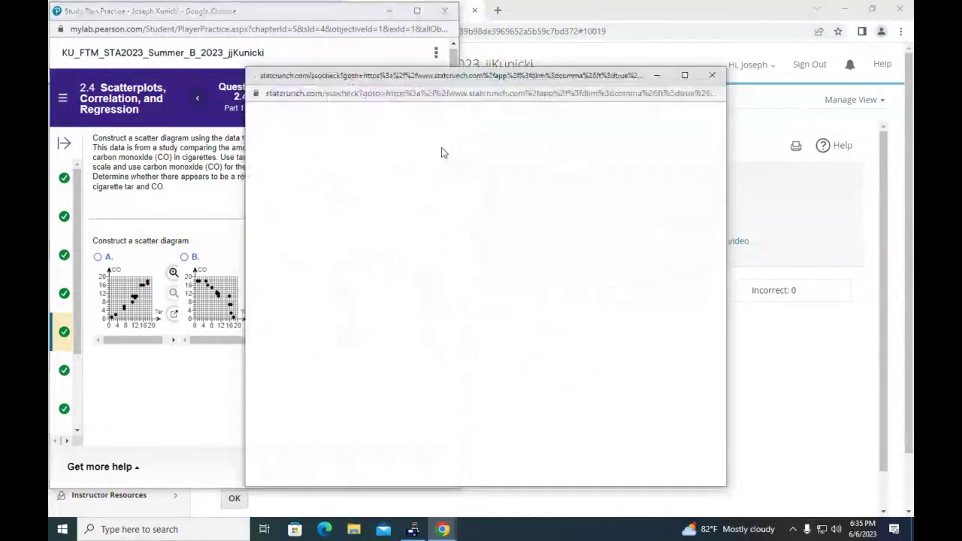
Step: Narrow the StatCrunch window, place it beside the question, and try to sign in to the Pearson account
{"action": "left_click_drag", "start_coordinate": [726, 114], "coordinate": [633, 118]}
{"action": "left_click_drag", "start_coordinate": [466, 82], "coordinate": [709, 28]}
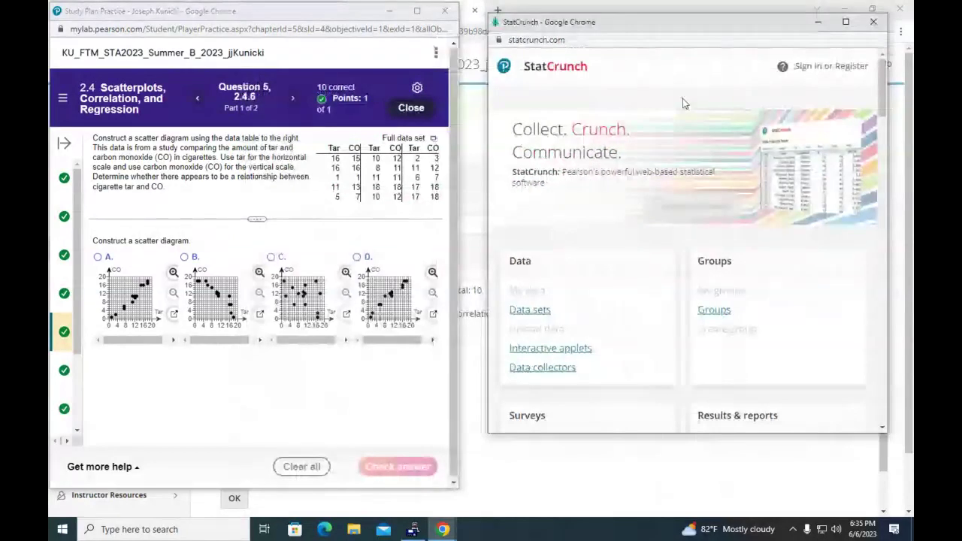
{"action": "left_click", "coordinate": [819, 67]}
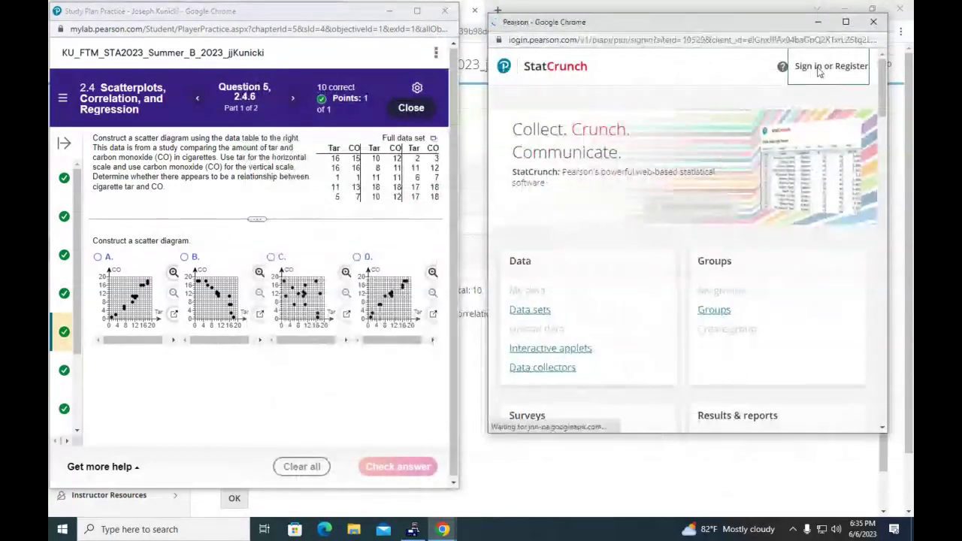
{"action": "left_click", "coordinate": [683, 340]}
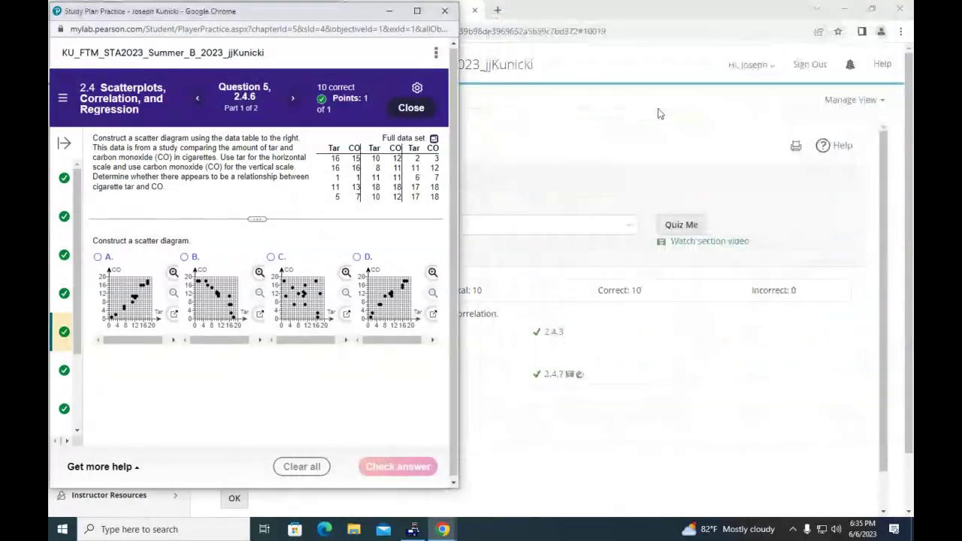
Step: Open the tar and CO data set in StatCrunch again and retry the Pearson sign-in
{"action": "left_click", "coordinate": [434, 140]}
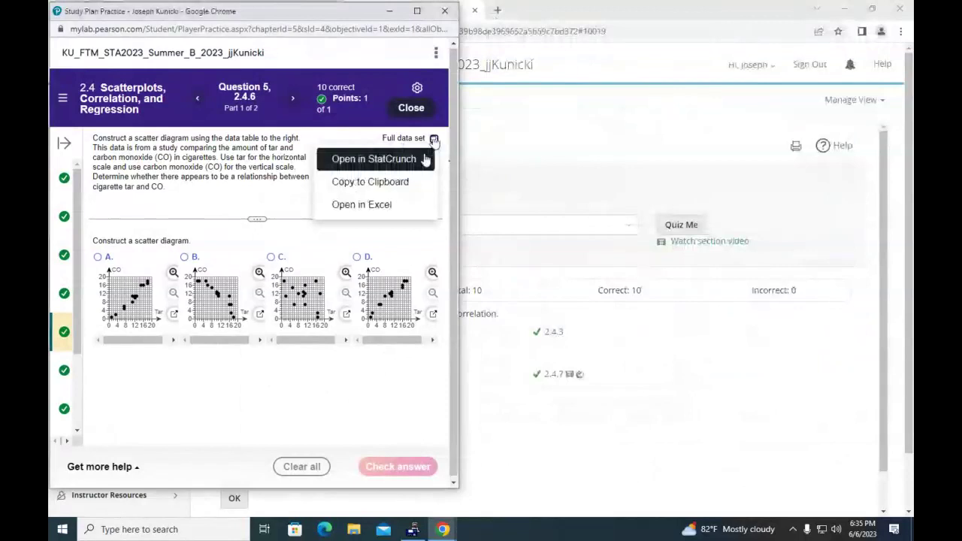
{"action": "left_click", "coordinate": [374, 158]}
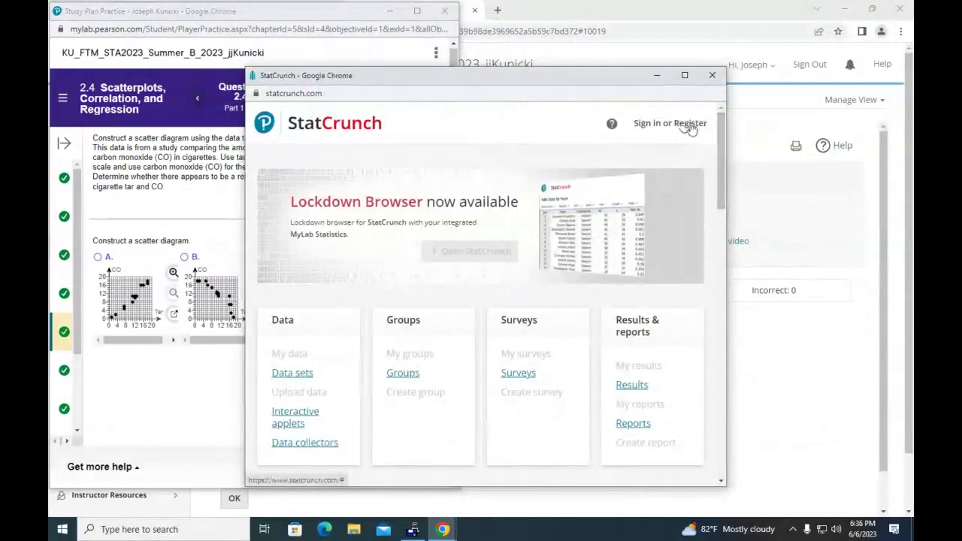
{"action": "left_click", "coordinate": [689, 125]}
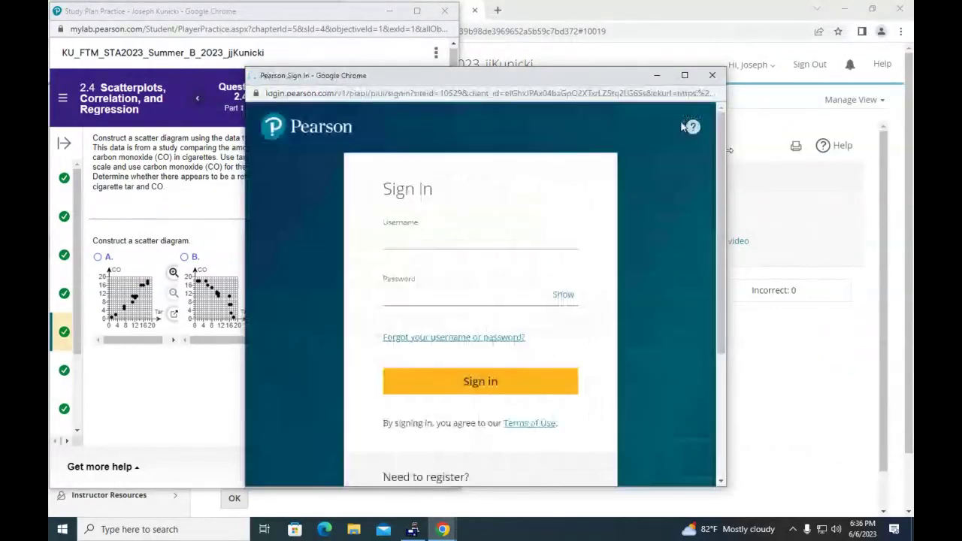
{"action": "left_click", "coordinate": [514, 389]}
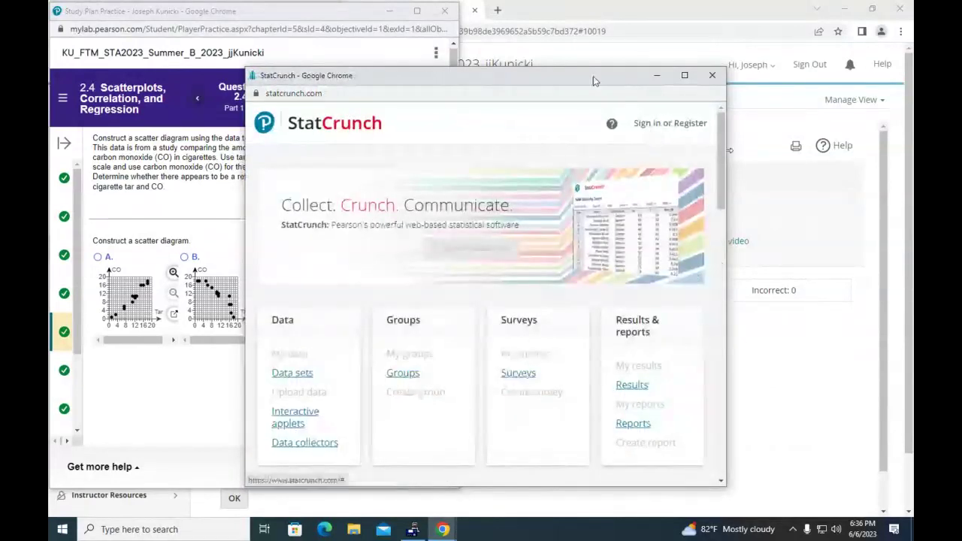
Step: Move the StatCrunch window aside, try its home page for the data sets, and close the window
{"action": "left_click_drag", "start_coordinate": [593, 78], "coordinate": [737, 55]}
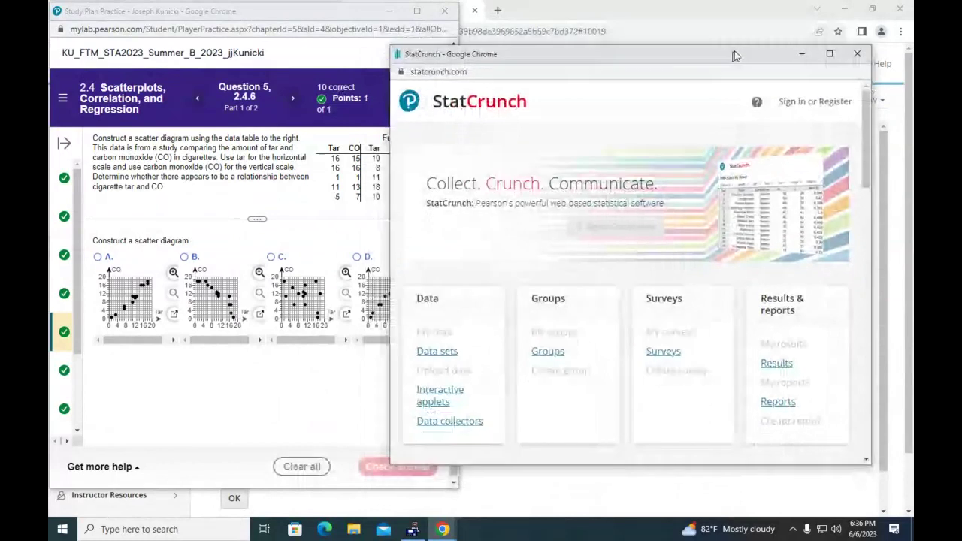
{"action": "left_click", "coordinate": [455, 351]}
{"action": "left_click", "coordinate": [695, 362]}
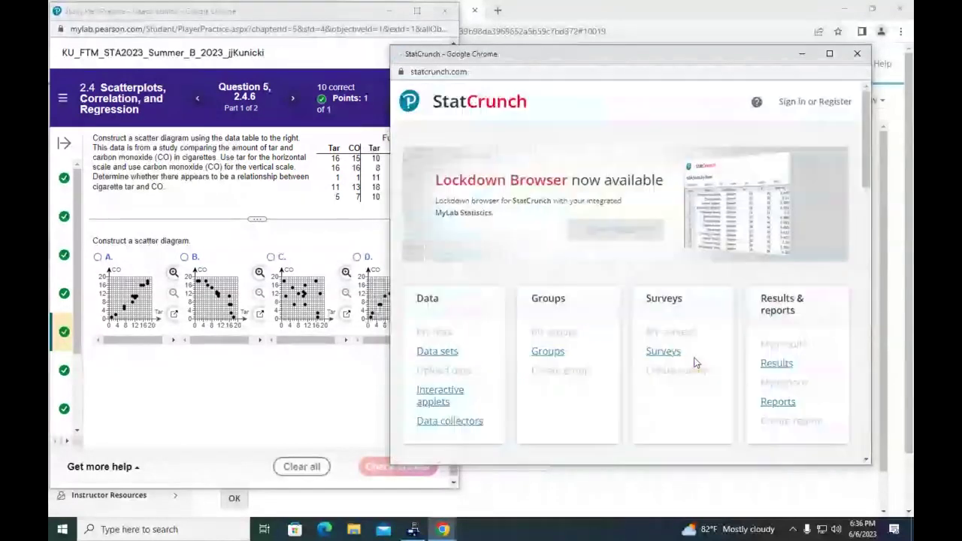
{"action": "left_click", "coordinate": [858, 54]}
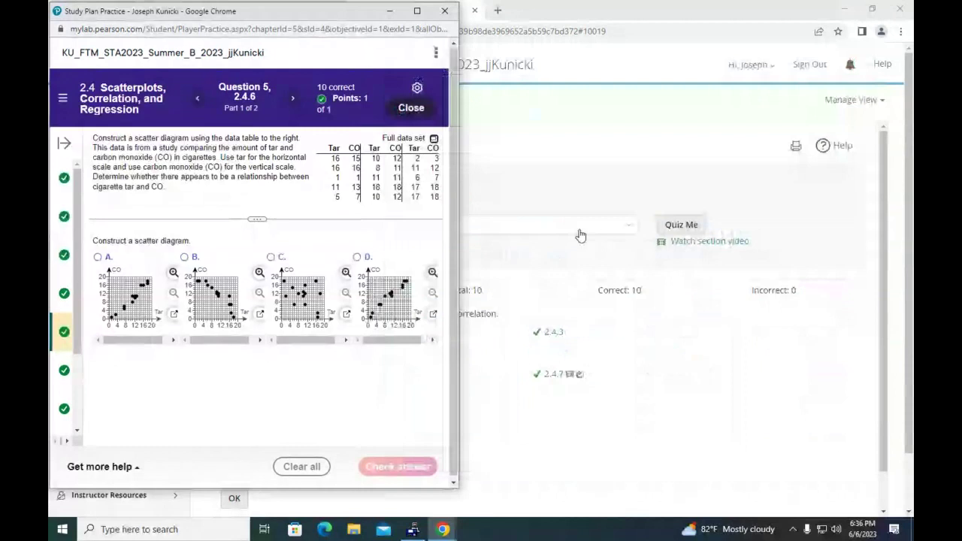
Step: Open the tar and CO data set in StatCrunch again and look through the StatCrunch home page for the data
{"action": "left_click", "coordinate": [434, 139]}
{"action": "left_click", "coordinate": [412, 158]}
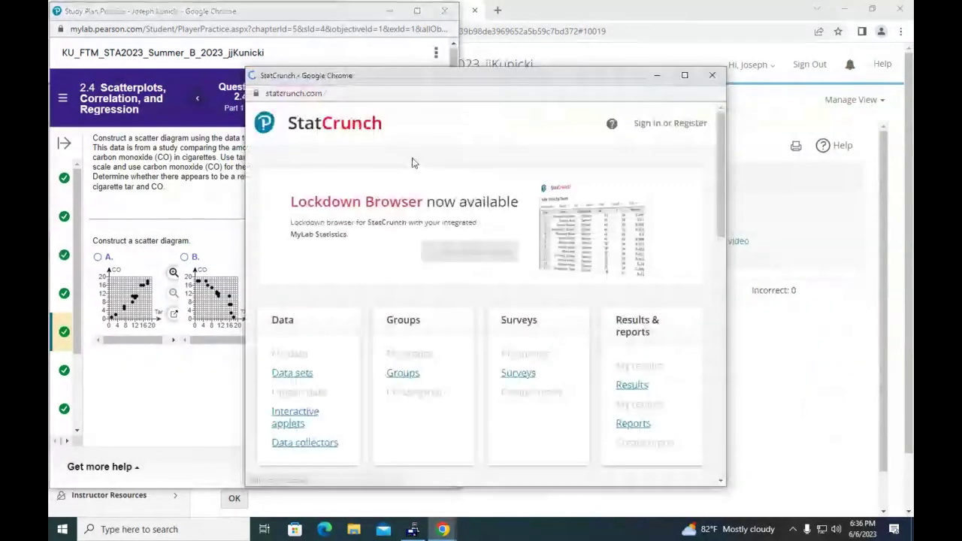
{"action": "left_click", "coordinate": [712, 76]}
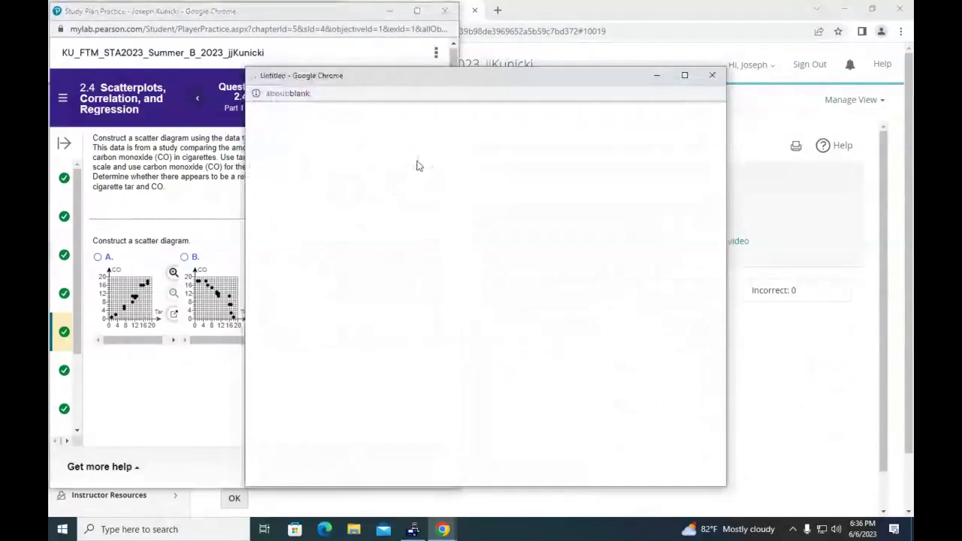
{"action": "scroll", "coordinate": [514, 294], "scroll_direction": "down", "scroll_amount": 3}
{"action": "scroll", "coordinate": [514, 294], "scroll_direction": "down", "scroll_amount": 3}
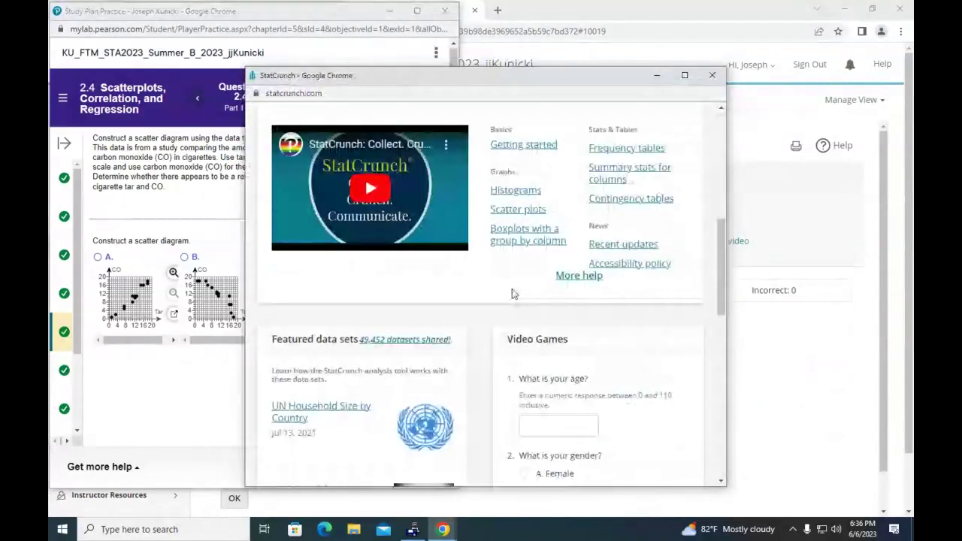
{"action": "scroll", "coordinate": [513, 294], "scroll_direction": "down", "scroll_amount": 5}
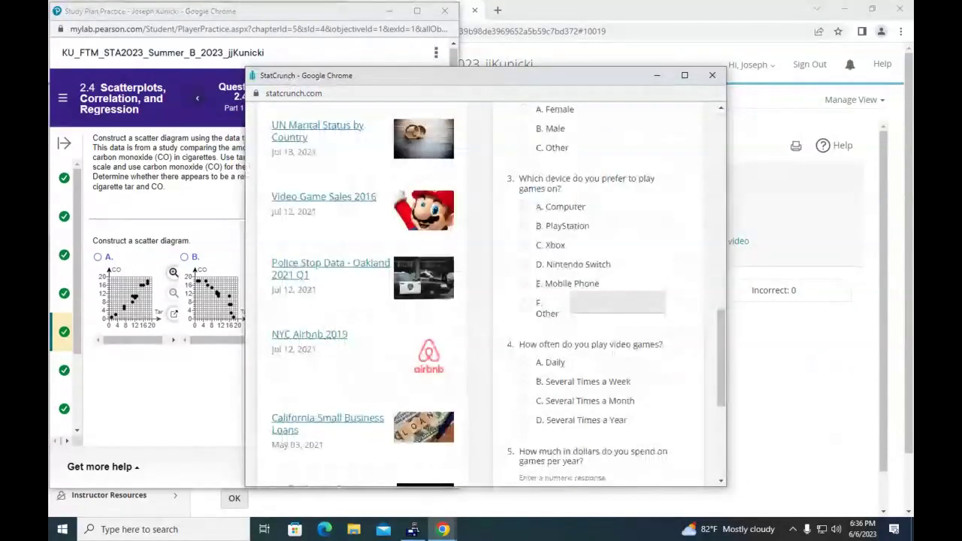
{"action": "scroll", "coordinate": [531, 286], "scroll_direction": "up", "scroll_amount": 6}
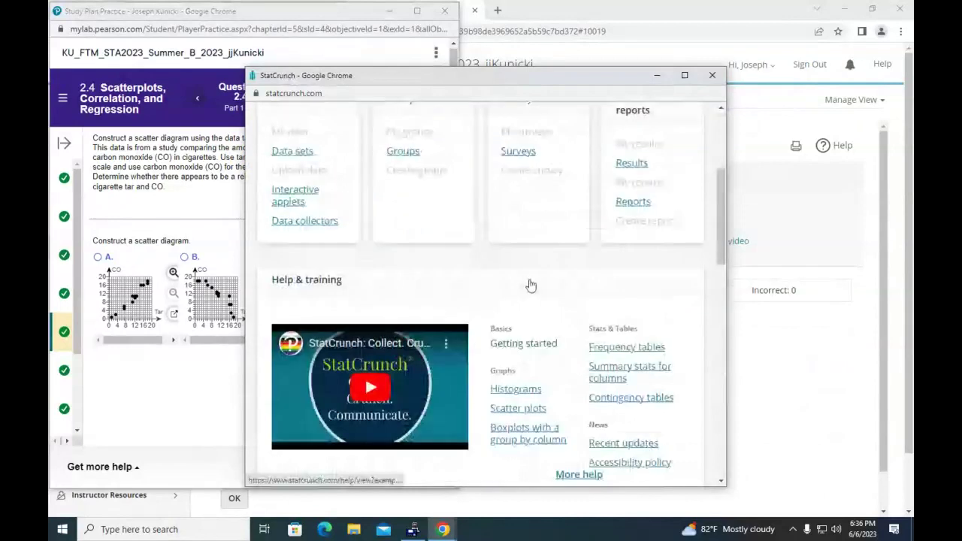
{"action": "scroll", "coordinate": [531, 285], "scroll_direction": "up", "scroll_amount": 3}
Step: Try to sign in to the Pearson account from StatCrunch with the saved credentials, retry once, and close the StatCrunch window
{"action": "left_click", "coordinate": [684, 126]}
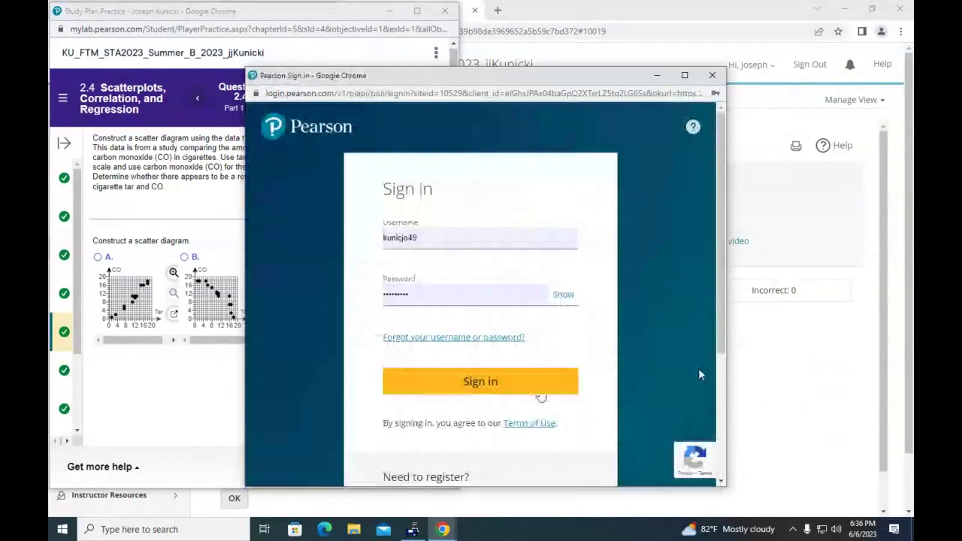
{"action": "scroll", "coordinate": [699, 374], "scroll_direction": "down", "scroll_amount": 3}
{"action": "scroll", "coordinate": [654, 368], "scroll_direction": "up", "scroll_amount": 2}
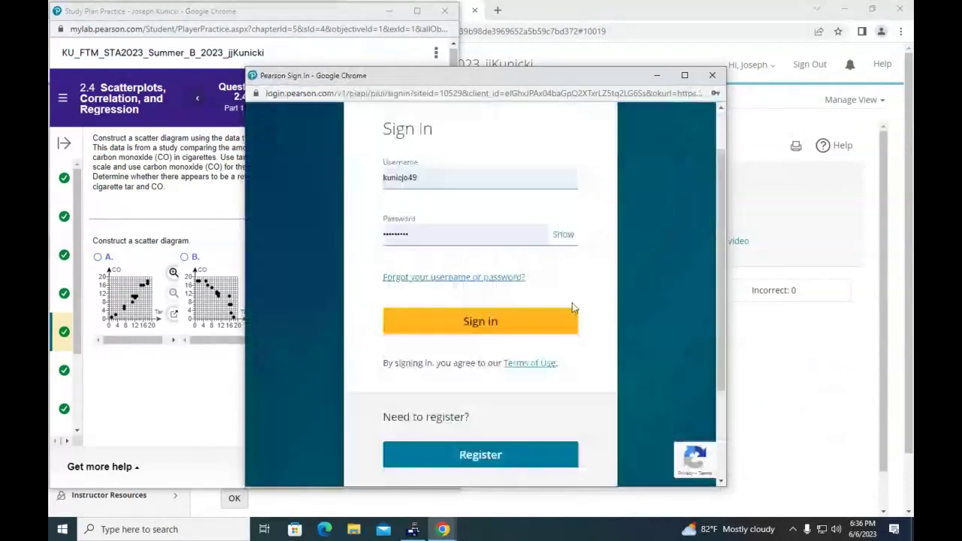
{"action": "left_click", "coordinate": [570, 319]}
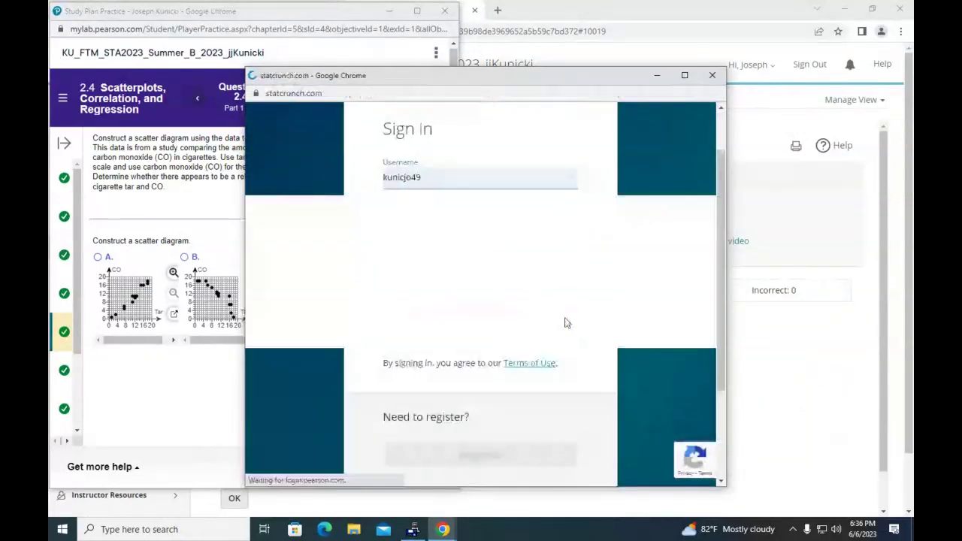
{"action": "left_click", "coordinate": [671, 125]}
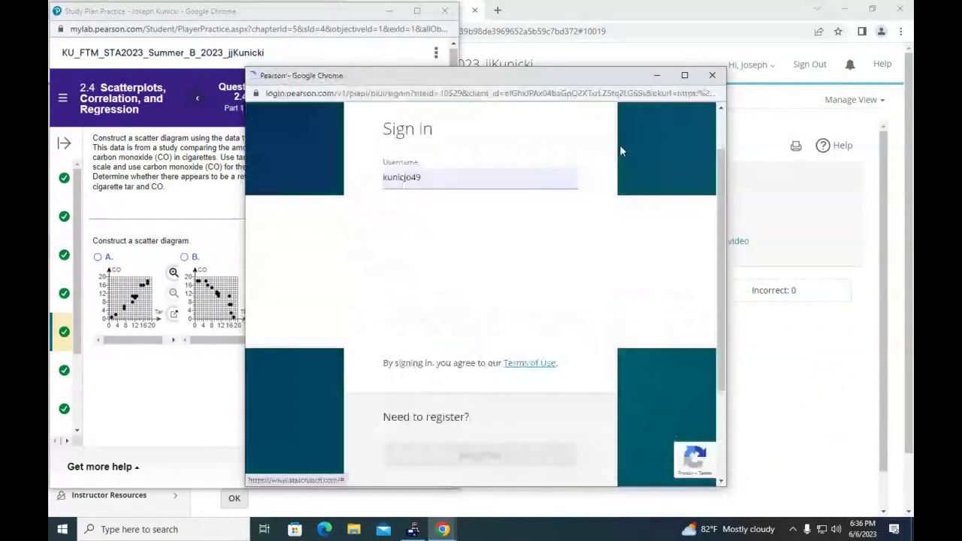
{"action": "left_click", "coordinate": [713, 75]}
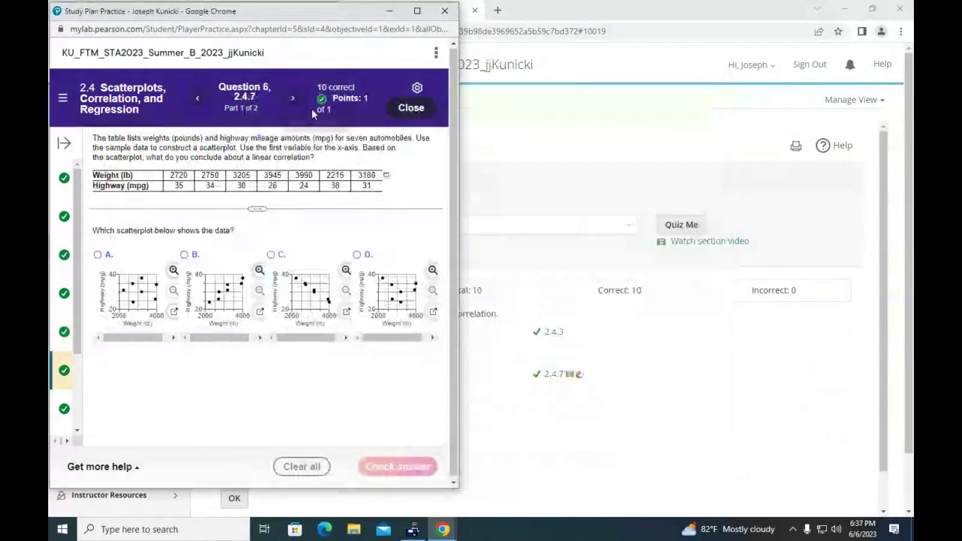
Step: Try to open question 2.4.7's weight and highway mileage data in StatCrunch, and close the StatCrunch window
{"action": "left_click", "coordinate": [387, 176]}
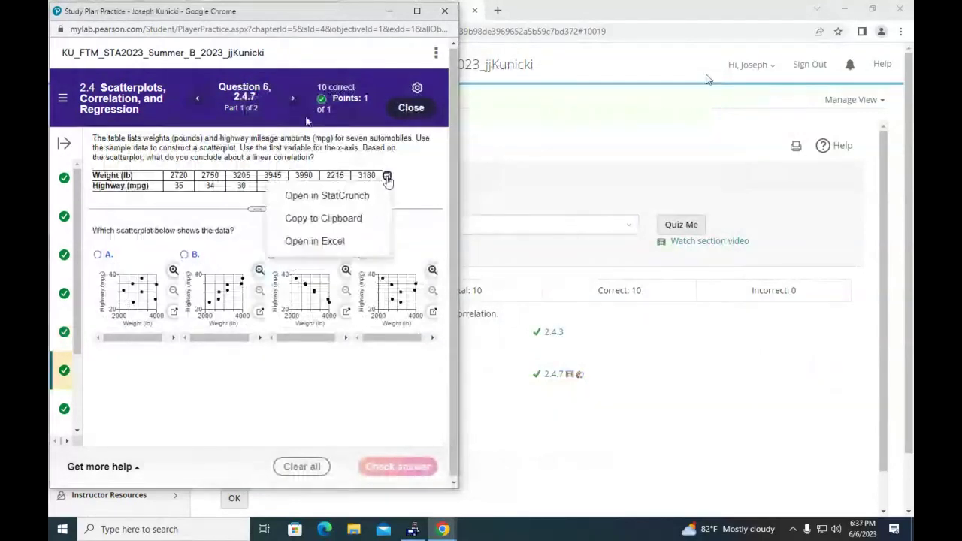
{"action": "left_click", "coordinate": [373, 198]}
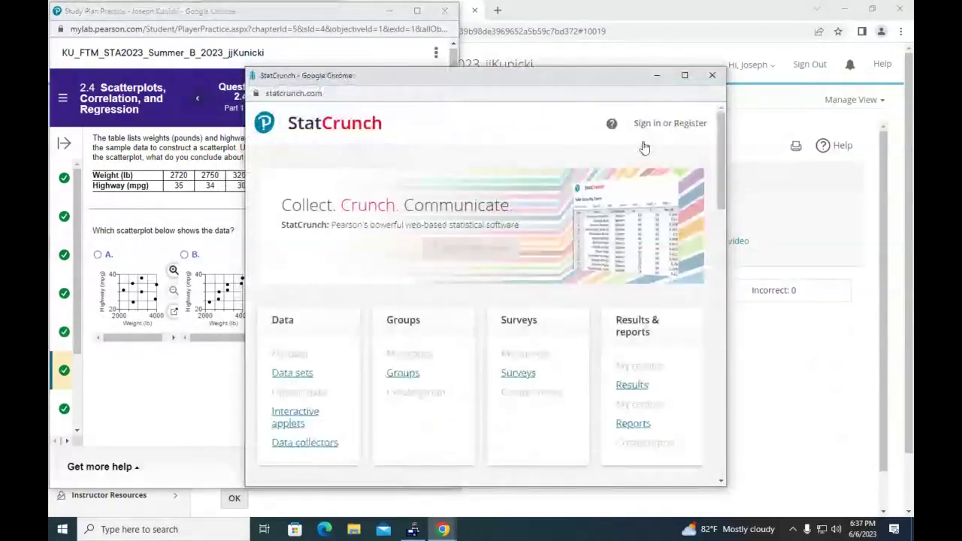
{"action": "left_click", "coordinate": [712, 76]}
Step: Close the practice window and the Study Plan page, and sign in to Pearson again in a new tab with the saved credentials
{"action": "left_click", "coordinate": [446, 13]}
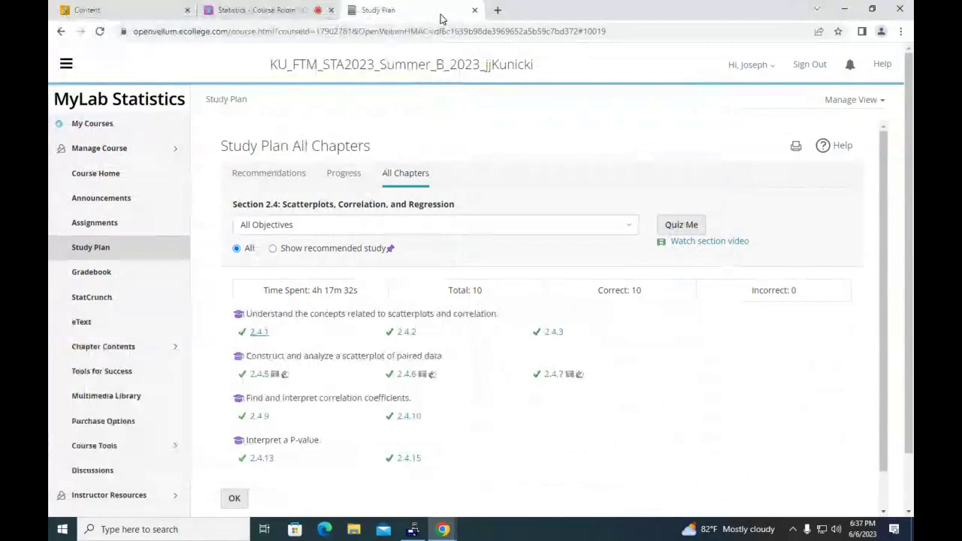
{"action": "left_click", "coordinate": [475, 9]}
{"action": "left_click", "coordinate": [362, 11]}
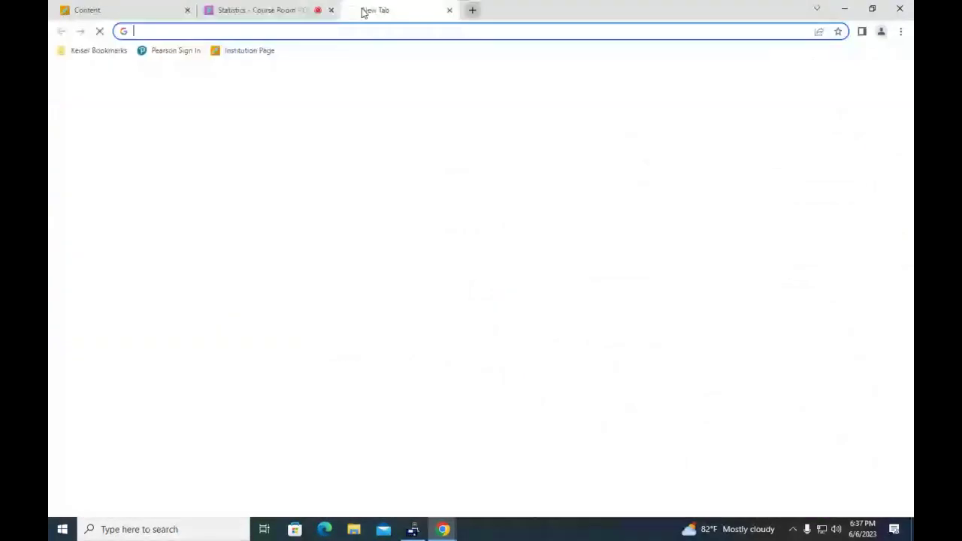
{"action": "left_click", "coordinate": [183, 51]}
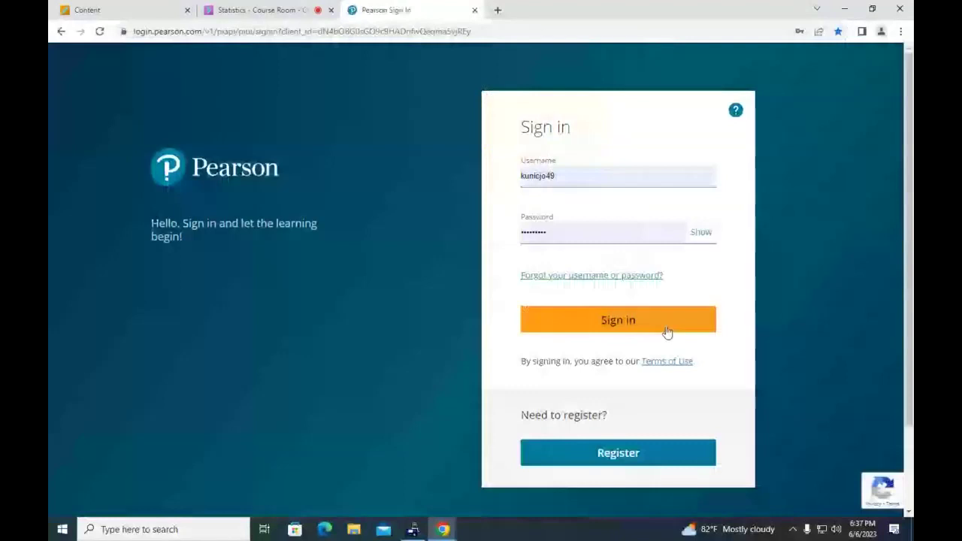
{"action": "left_click", "coordinate": [669, 333]}
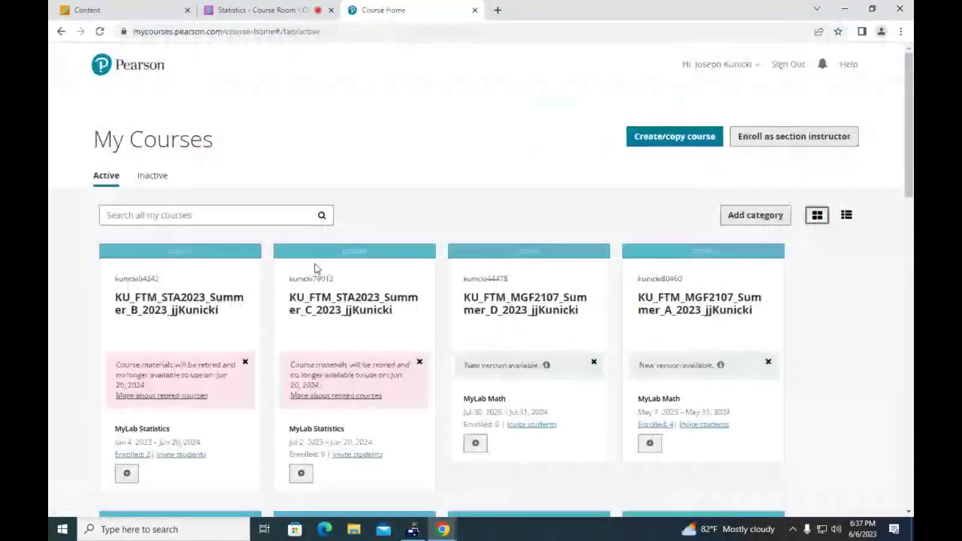
Step: Open the STA2023 Summer B 2023 course and go to Section 2.4 of Chapter 2 in its study plan
{"action": "left_click", "coordinate": [220, 307]}
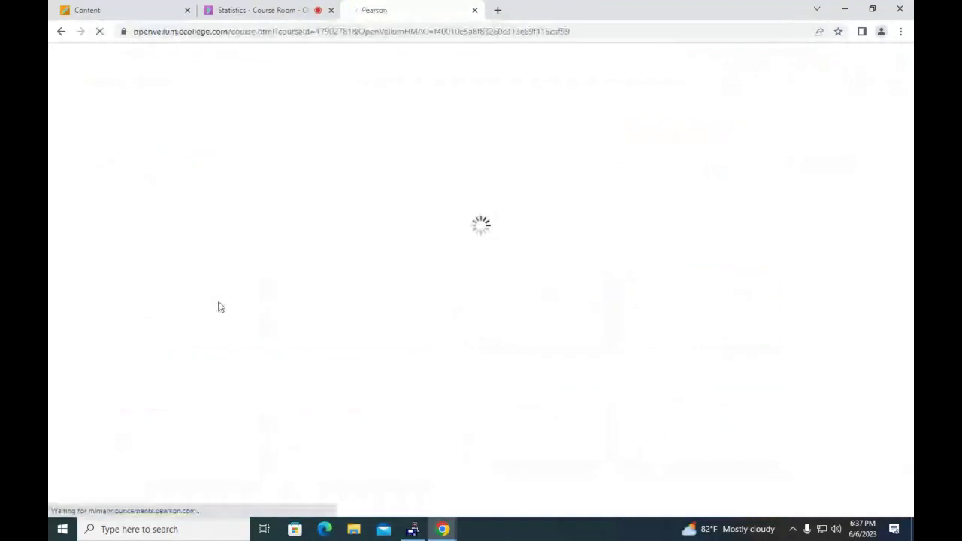
{"action": "left_click", "coordinate": [103, 250]}
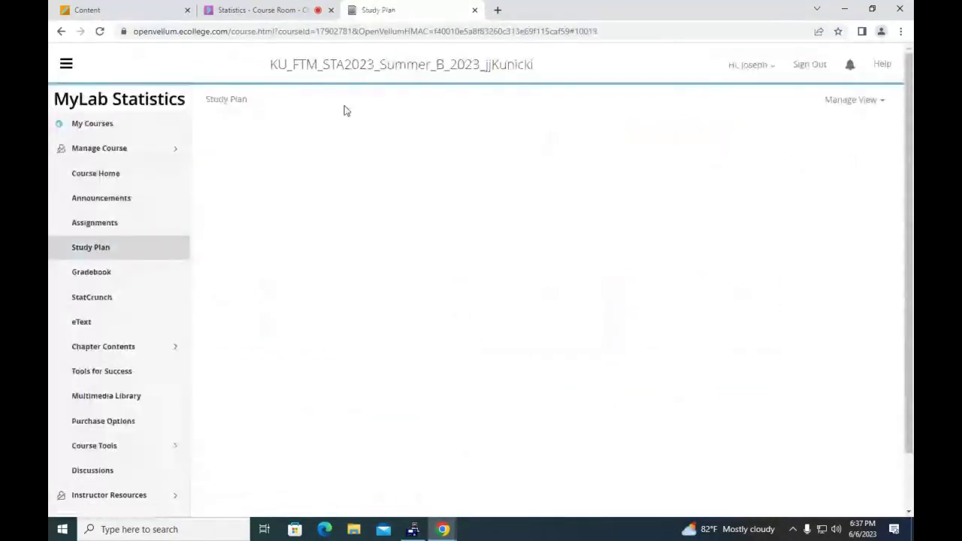
{"action": "left_click", "coordinate": [413, 181]}
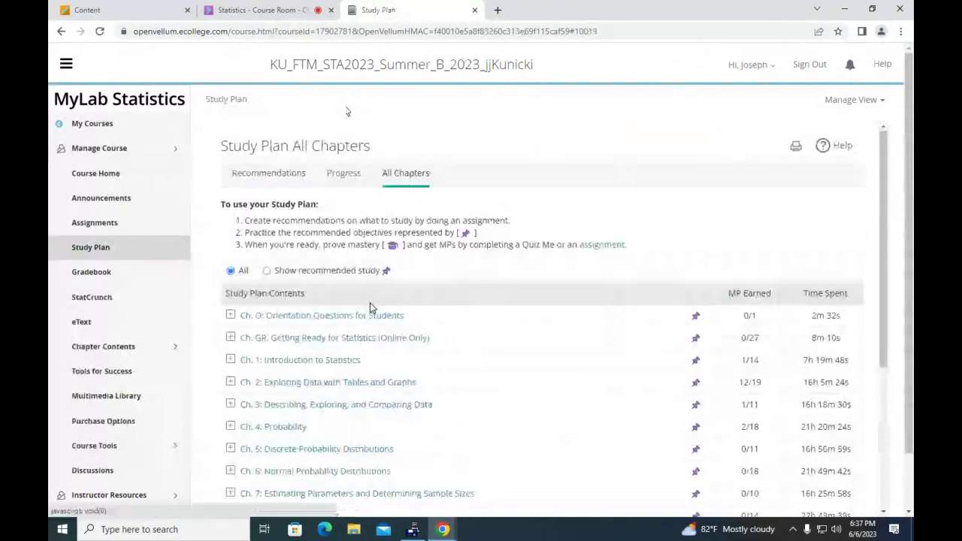
{"action": "scroll", "coordinate": [372, 308], "scroll_direction": "down", "scroll_amount": 3}
{"action": "scroll", "coordinate": [323, 248], "scroll_direction": "up", "scroll_amount": 2}
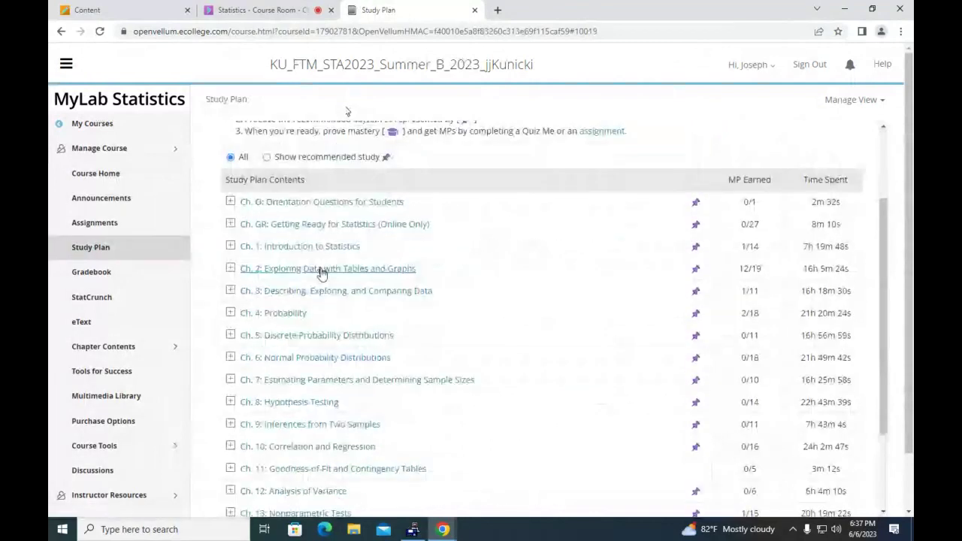
{"action": "left_click", "coordinate": [322, 271]}
{"action": "left_click", "coordinate": [316, 357]}
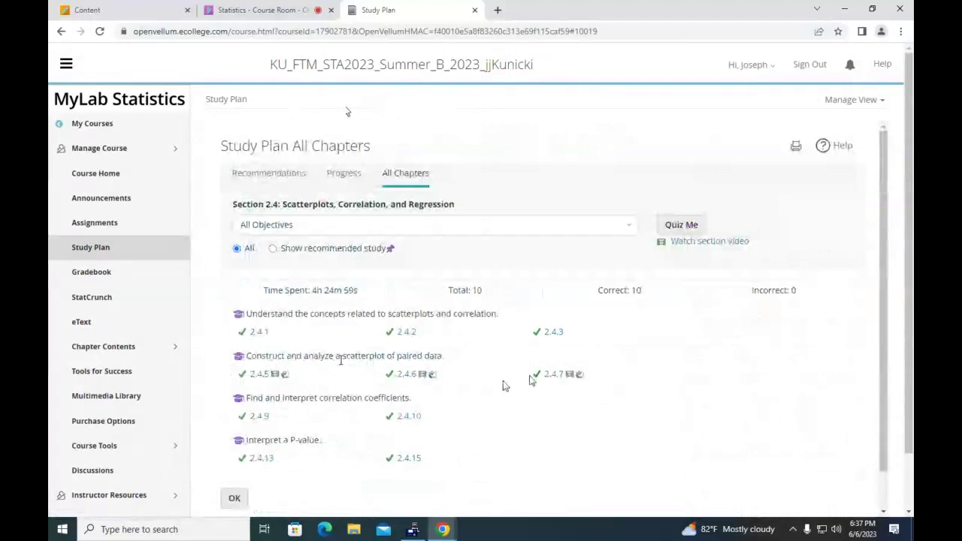
Step: Open question 2.4.7, collapse its question list, and narrow and reposition the practice window to leave room beside it
{"action": "left_click", "coordinate": [553, 375]}
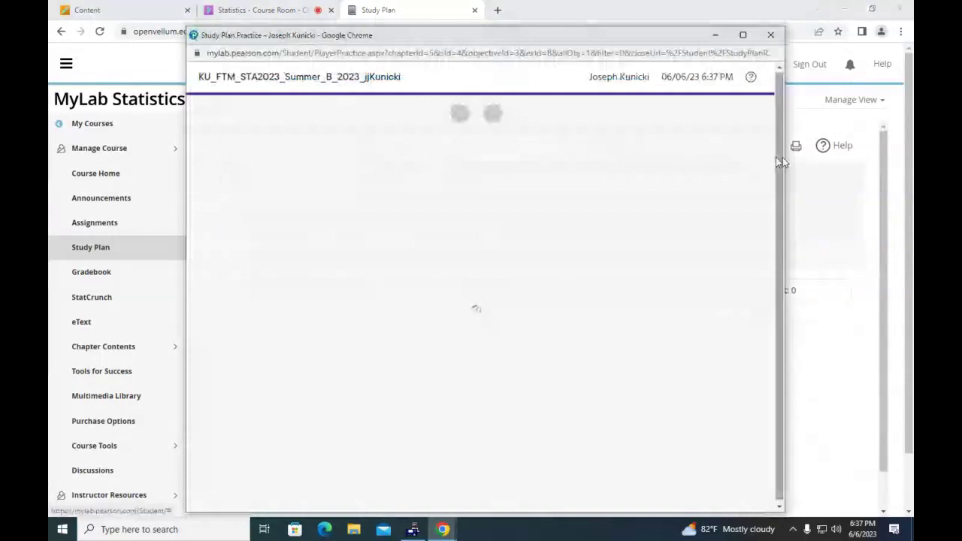
{"action": "left_click_drag", "start_coordinate": [787, 155], "coordinate": [686, 162]}
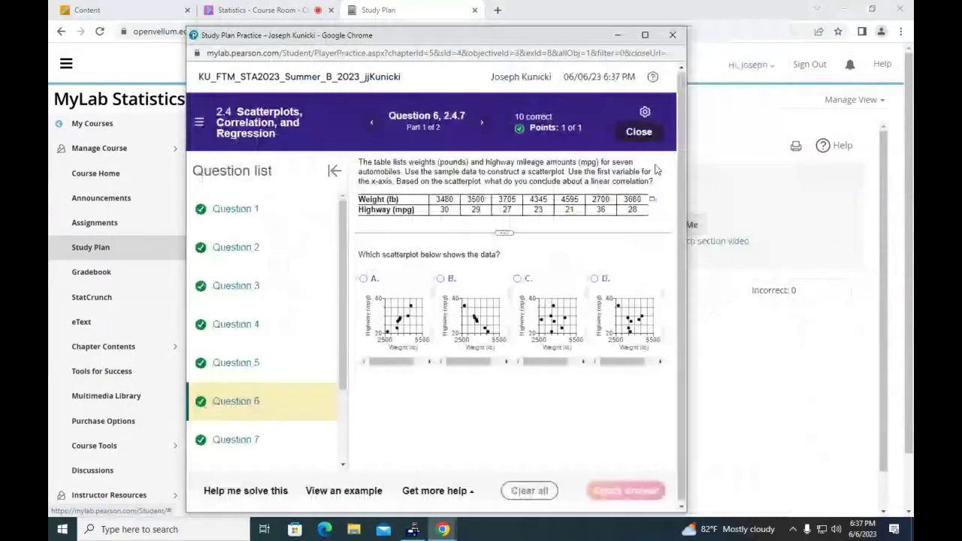
{"action": "left_click", "coordinate": [335, 170]}
{"action": "left_click_drag", "start_coordinate": [418, 37], "coordinate": [308, 14]}
{"action": "left_click_drag", "start_coordinate": [576, 165], "coordinate": [544, 165]}
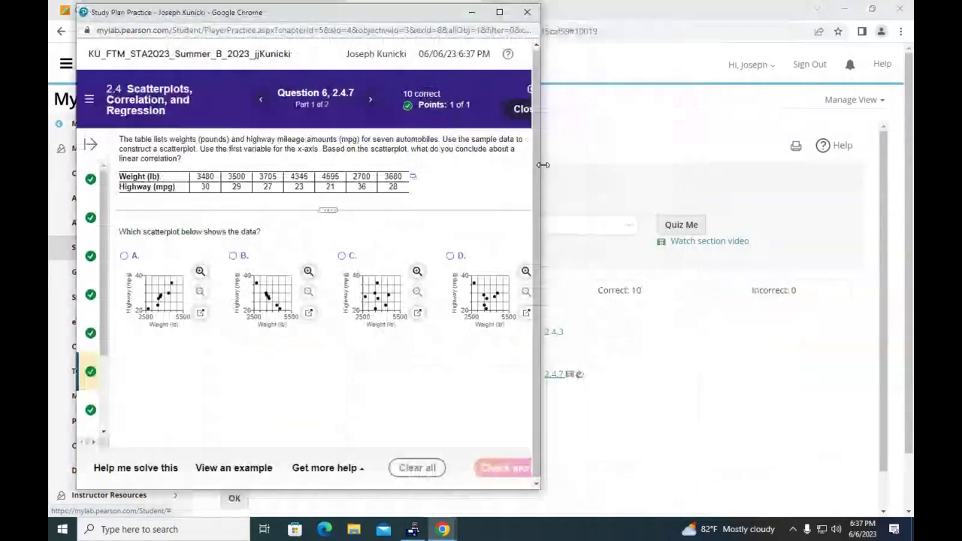
Step: Open the weight and highway mileage data in StatCrunch beside the question and try to sign in with the saved Pearson credentials
{"action": "left_click", "coordinate": [413, 176]}
{"action": "left_click", "coordinate": [334, 195]}
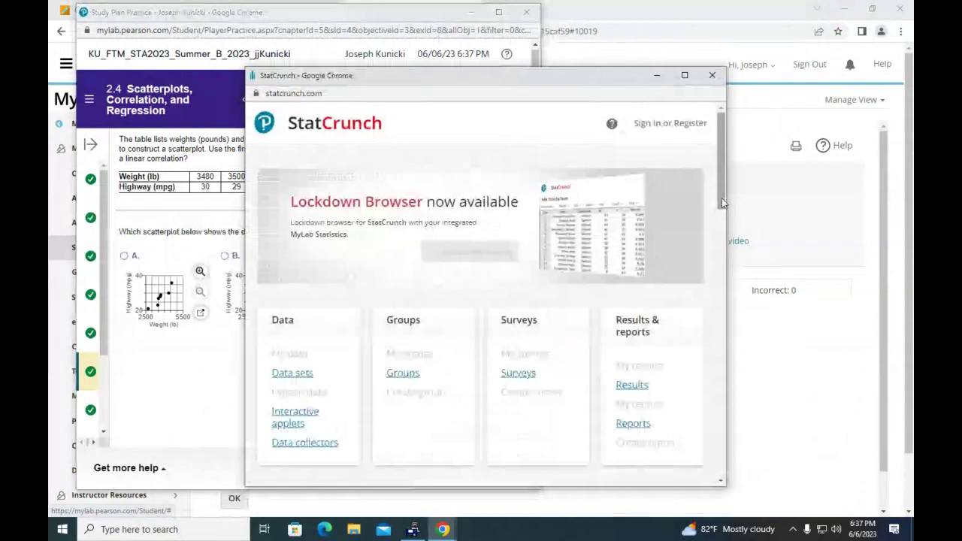
{"action": "left_click_drag", "start_coordinate": [721, 198], "coordinate": [643, 198]}
{"action": "left_click_drag", "start_coordinate": [451, 84], "coordinate": [672, 51]}
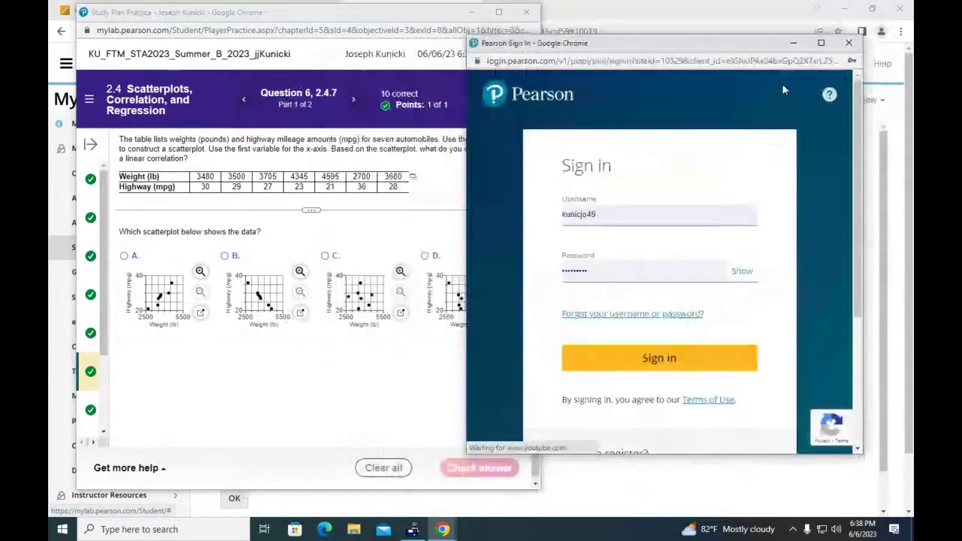
{"action": "left_click", "coordinate": [703, 358]}
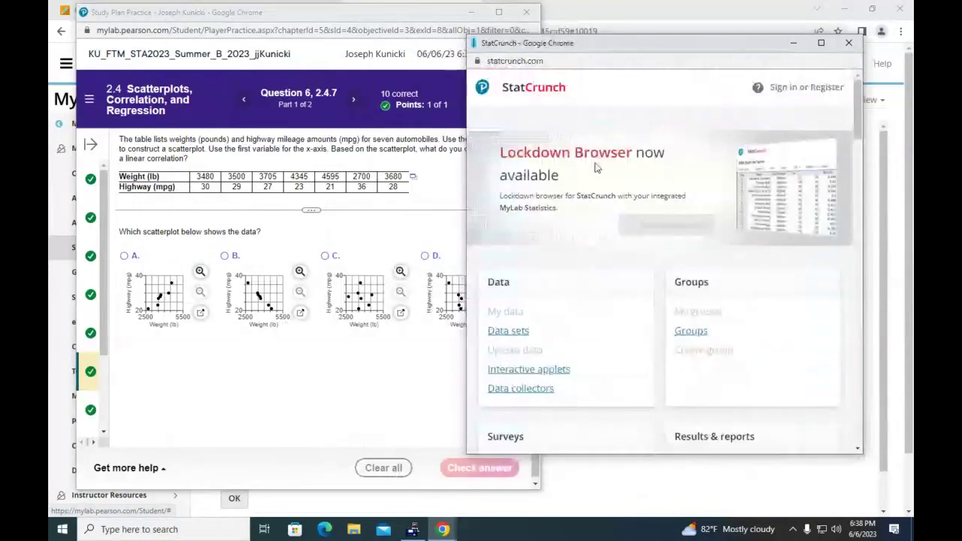
Step: Reload the StatCrunch home page twice and close its window
{"action": "left_click", "coordinate": [550, 88]}
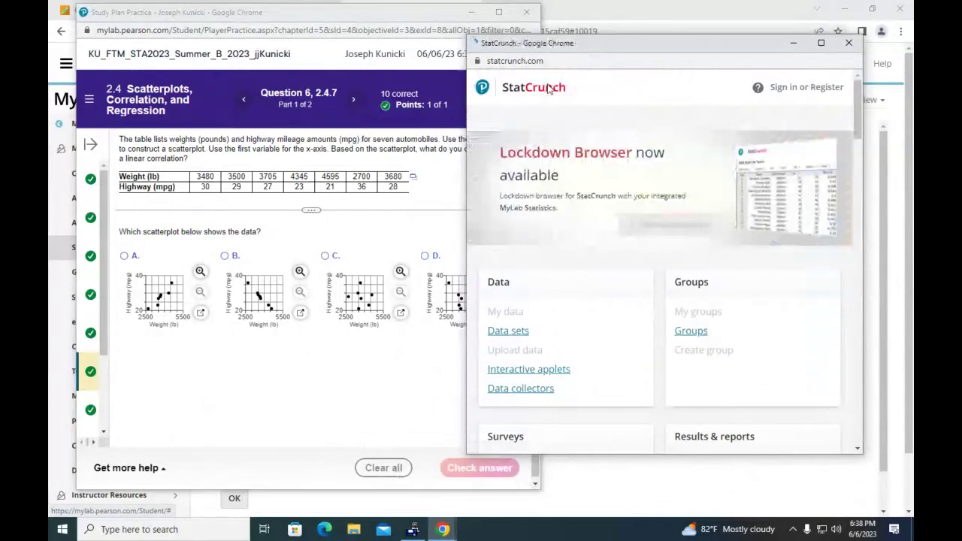
{"action": "left_click", "coordinate": [549, 88]}
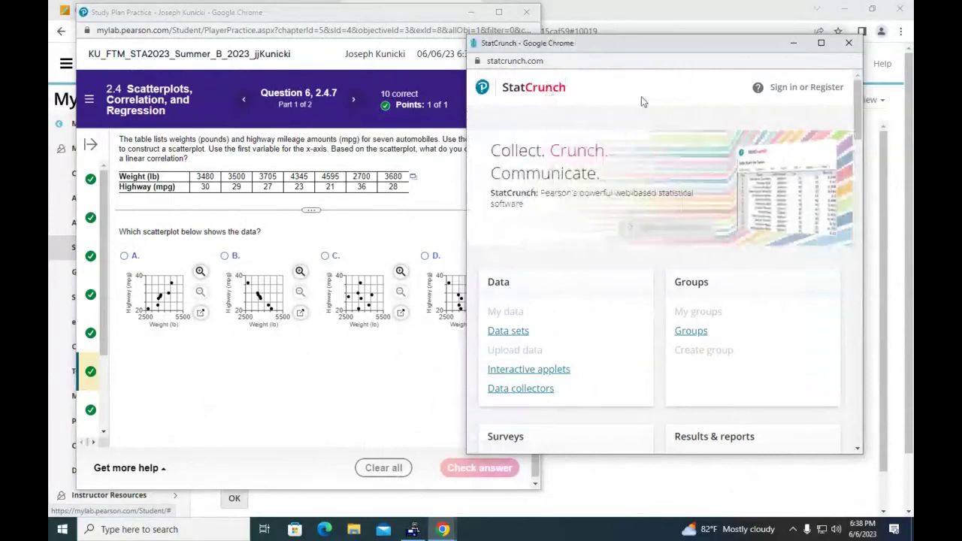
{"action": "left_click", "coordinate": [848, 47]}
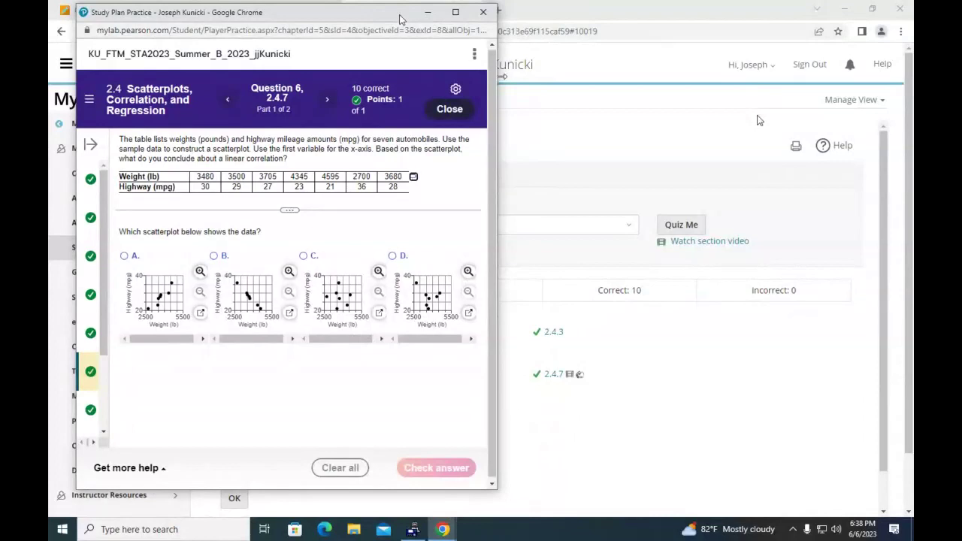
Step: Reposition the practice window, open the weight and mileage data in StatCrunch again, and retry the Pearson sign-in
{"action": "left_click_drag", "start_coordinate": [401, 19], "coordinate": [381, 21]}
{"action": "left_click", "coordinate": [393, 179]}
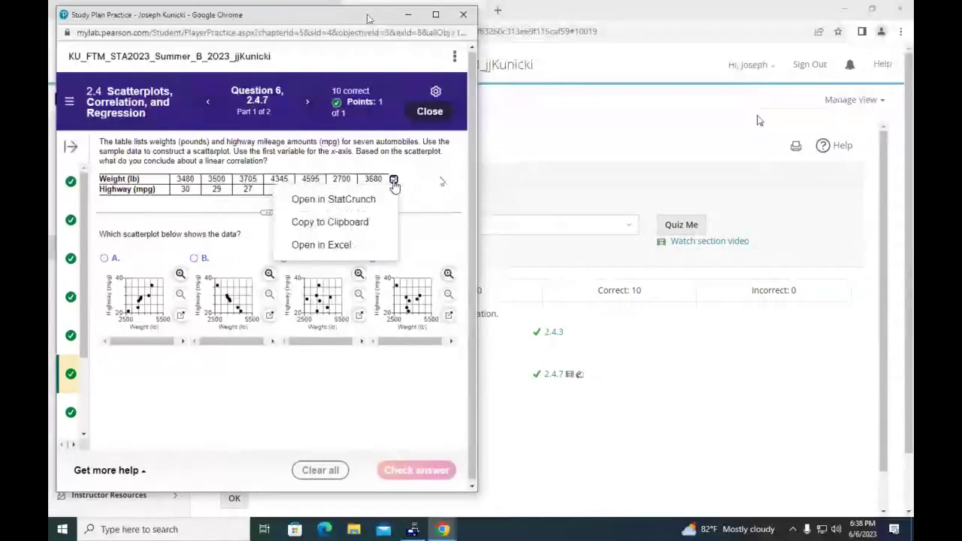
{"action": "left_click", "coordinate": [377, 202]}
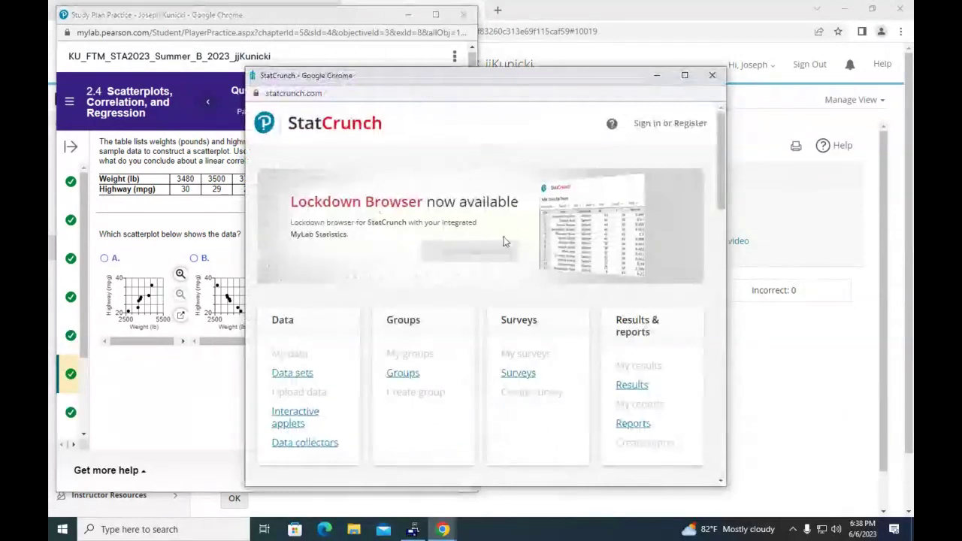
{"action": "scroll", "coordinate": [719, 185], "scroll_direction": "down", "scroll_amount": 1}
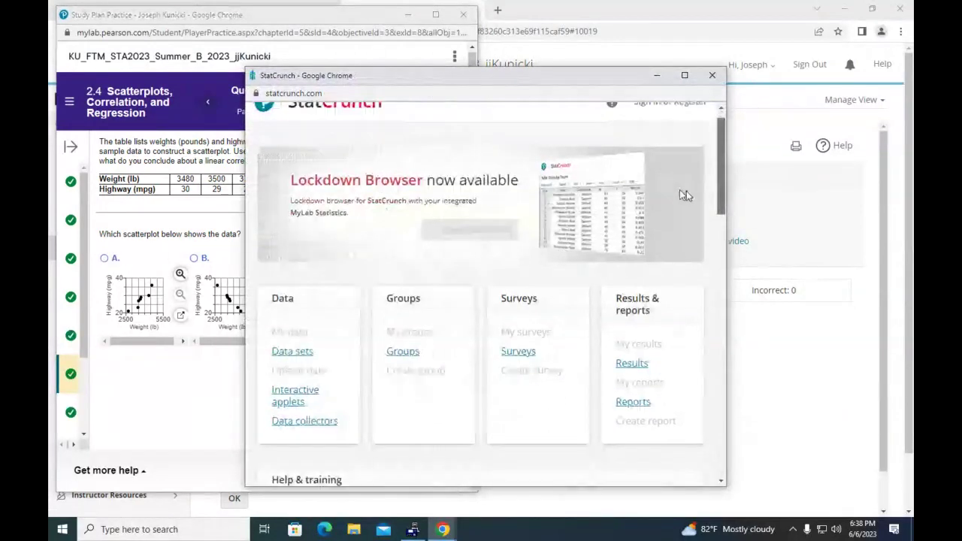
{"action": "left_click_drag", "start_coordinate": [726, 105], "coordinate": [659, 105]}
{"action": "left_click", "coordinate": [604, 106]}
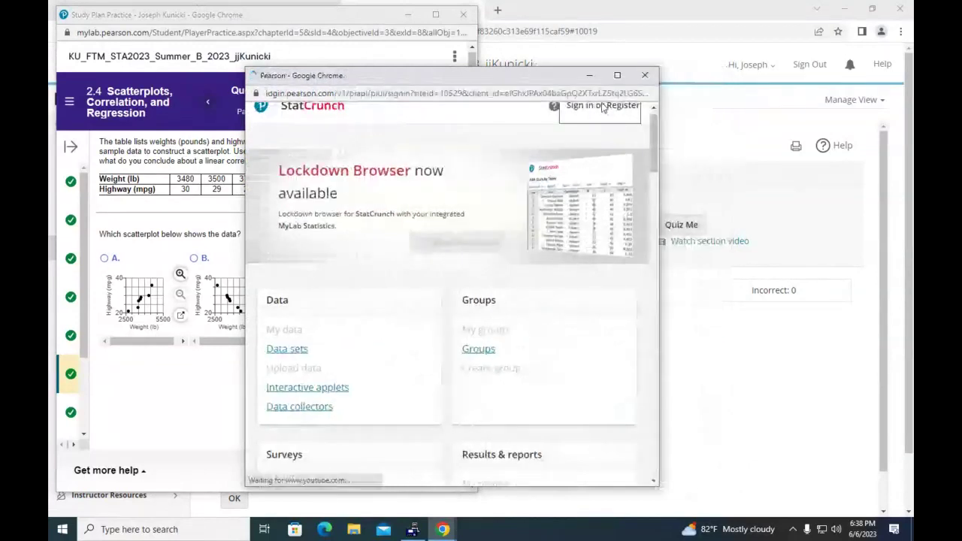
{"action": "left_click", "coordinate": [468, 389]}
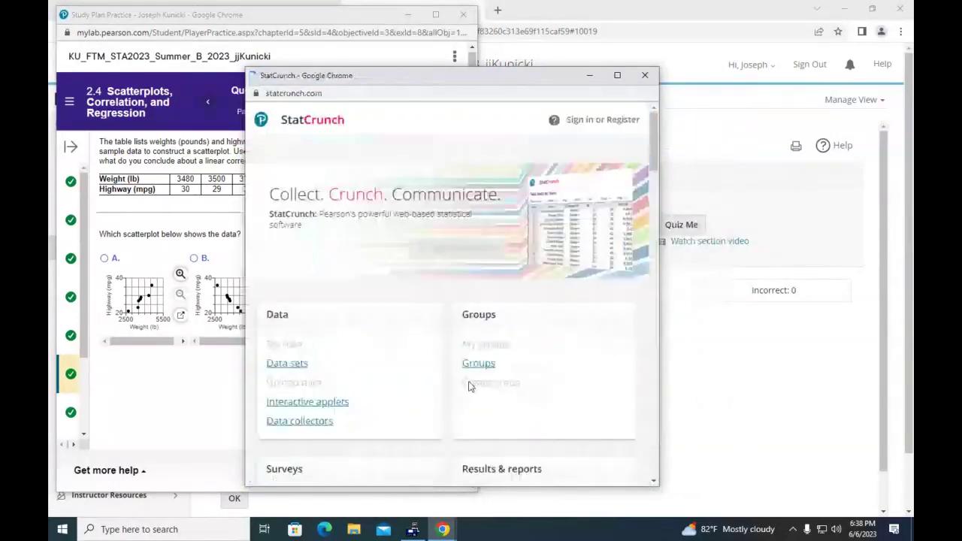
Step: Close the StatCrunch window, open the weight and highway mileage table's copyable text, and select its data rows without the header
{"action": "left_click", "coordinate": [646, 75]}
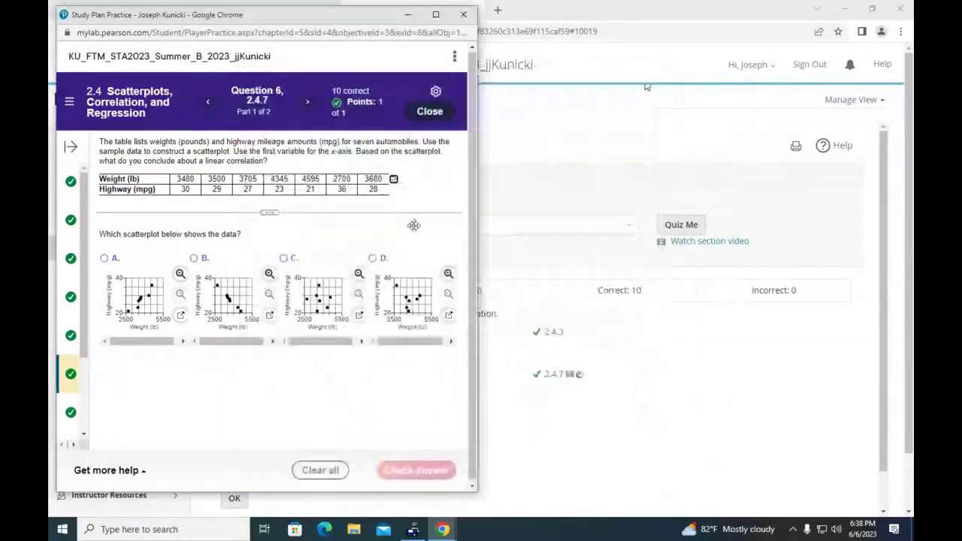
{"action": "left_click", "coordinate": [394, 180]}
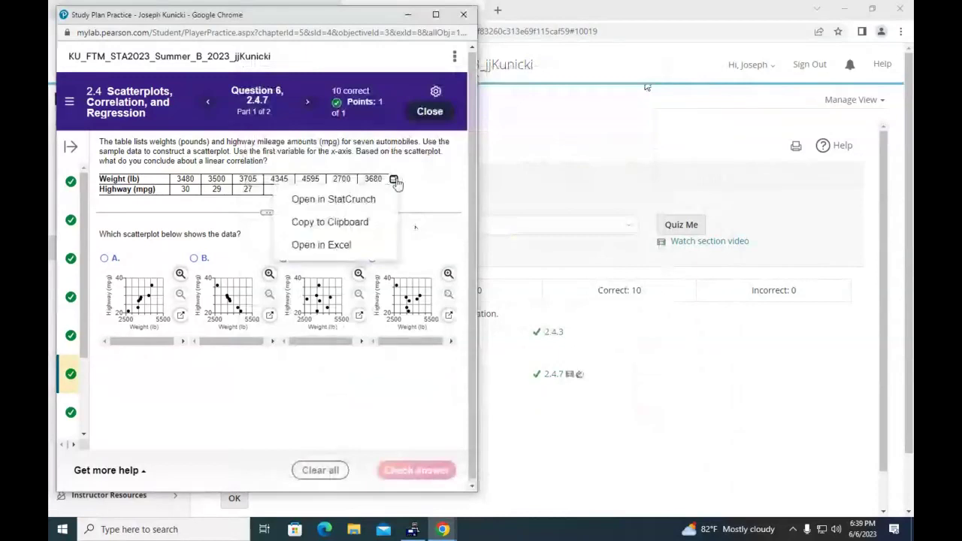
{"action": "left_click", "coordinate": [354, 227]}
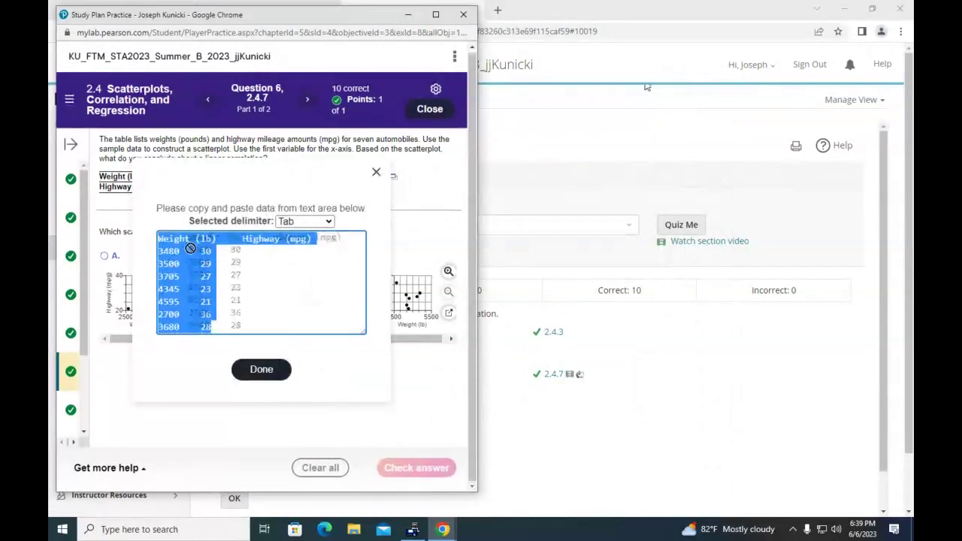
{"action": "left_click_drag", "start_coordinate": [163, 251], "coordinate": [254, 311]}
{"action": "left_click", "coordinate": [252, 310]}
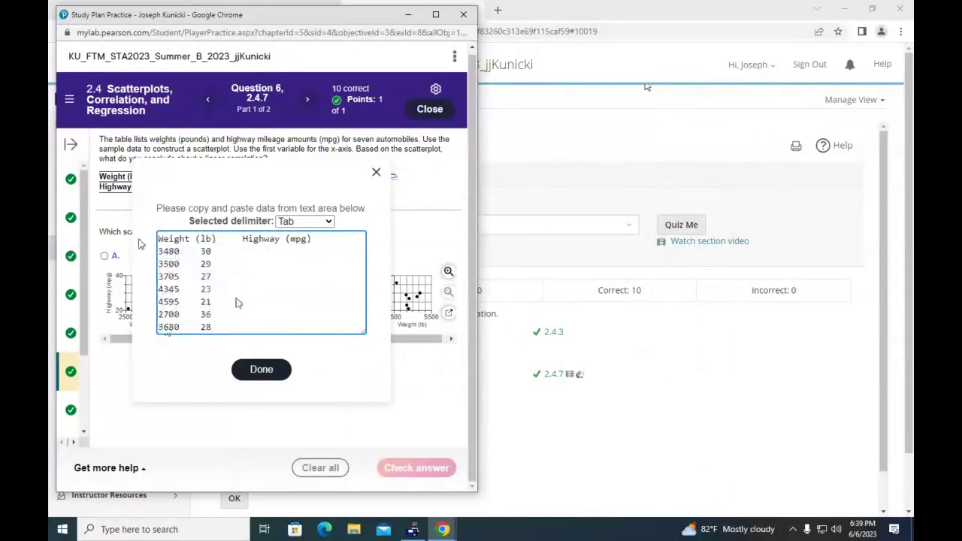
{"action": "left_click_drag", "start_coordinate": [158, 252], "coordinate": [223, 339]}
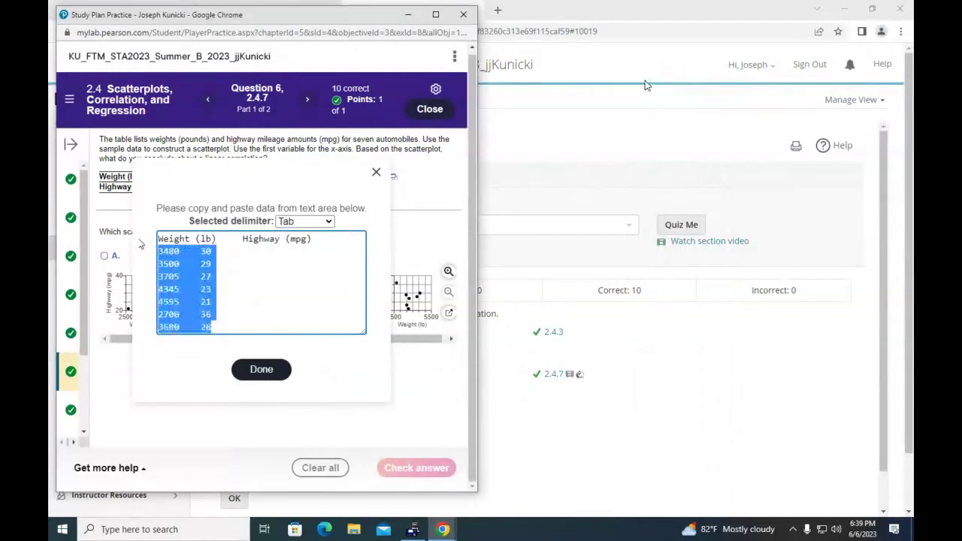
Step: Restore the course window to its smaller size and bring the Chapter 10 textbook window forward, moving it slightly lower
{"action": "left_click", "coordinate": [540, 16]}
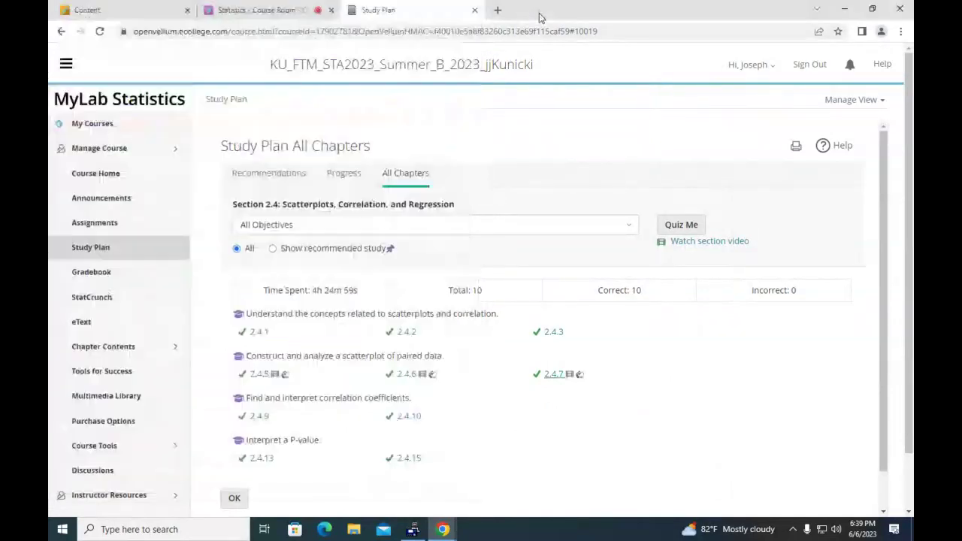
{"action": "double_click", "coordinate": [540, 16]}
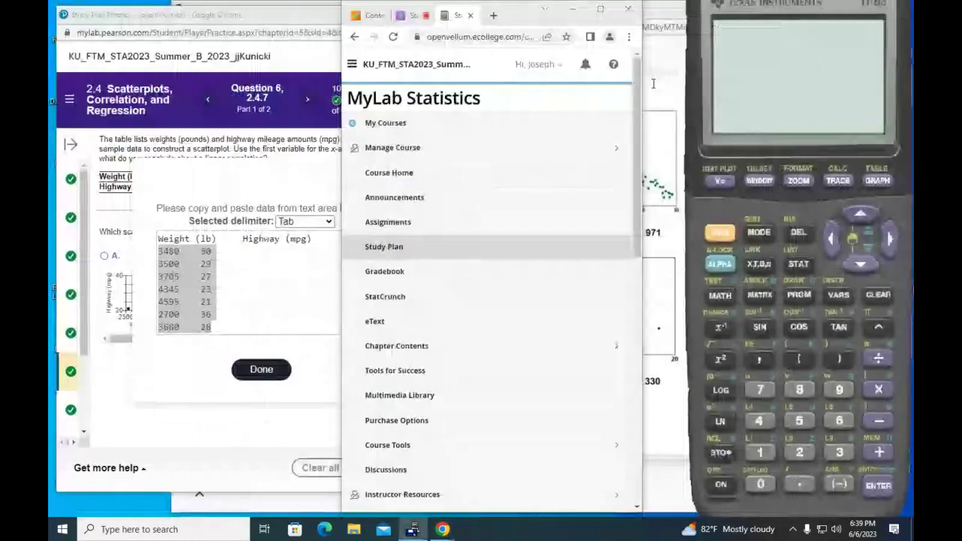
{"action": "left_click", "coordinate": [653, 83]}
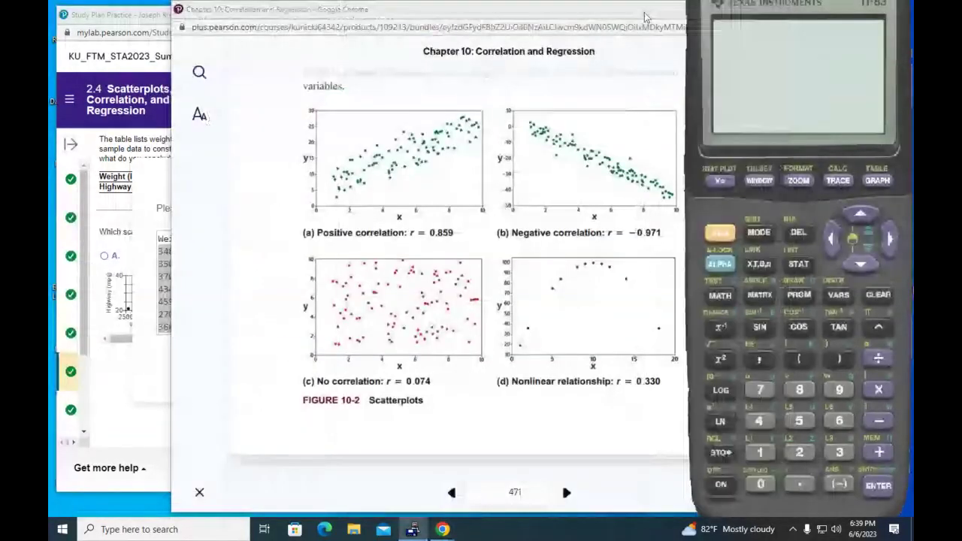
{"action": "left_click", "coordinate": [645, 16]}
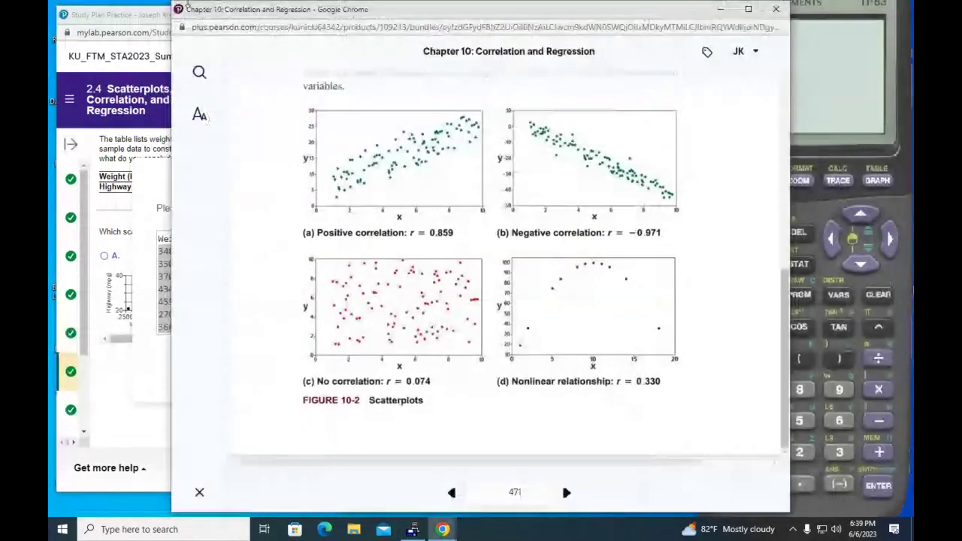
{"action": "left_click_drag", "start_coordinate": [444, 12], "coordinate": [445, 59]}
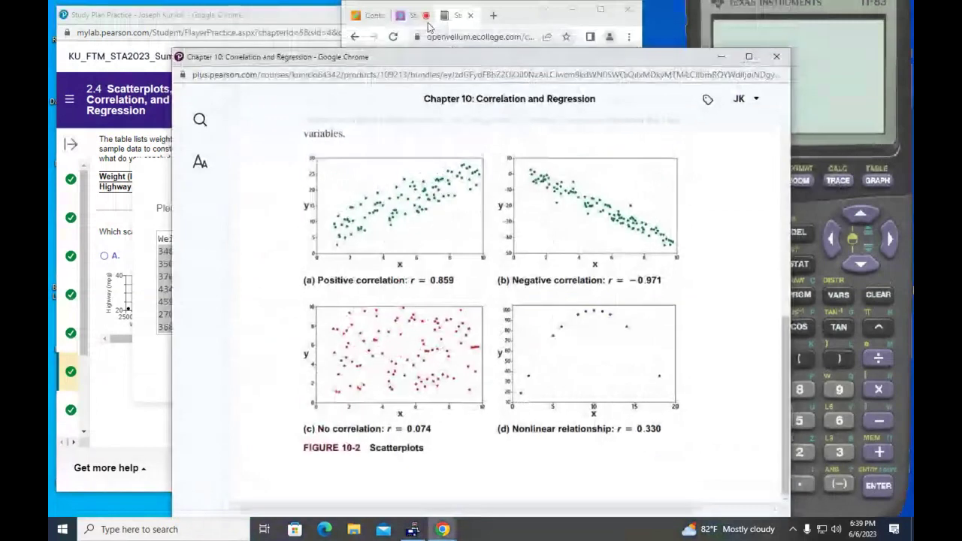
Step: Close the Pearson+ sign-in window and the copyable-data dialog of question 2.4.7, returning the practice window to its reduced size
{"action": "double_click", "coordinate": [276, 20]}
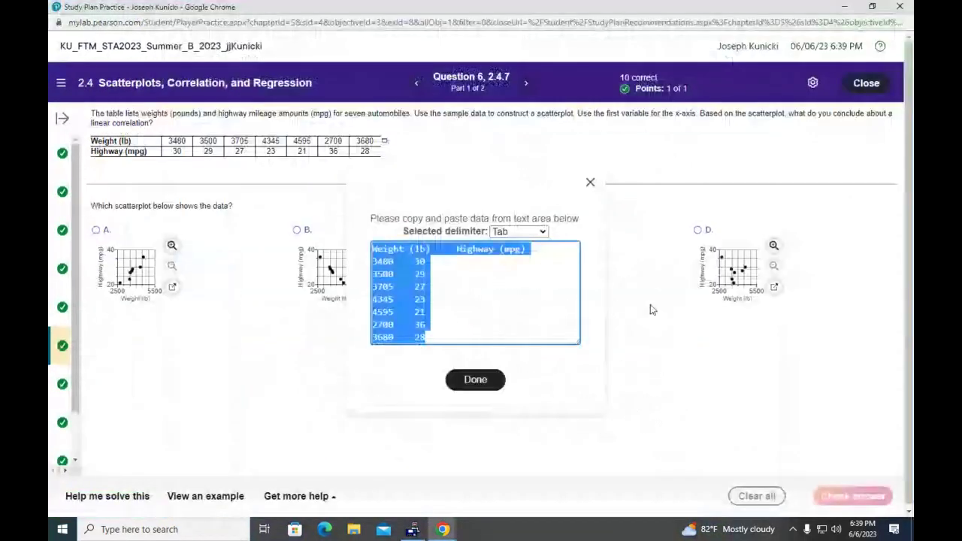
{"action": "left_click", "coordinate": [651, 419]}
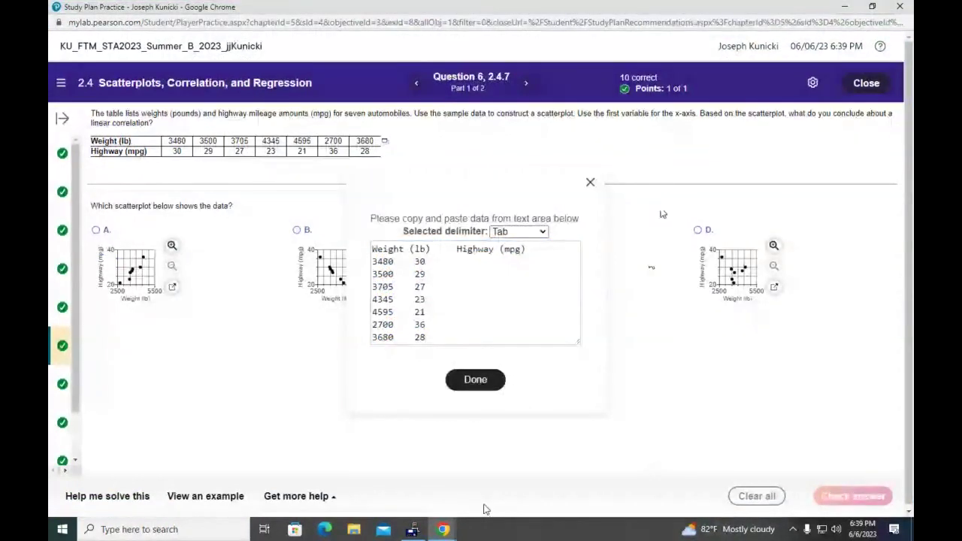
{"action": "mouse_move", "coordinate": [443, 530]}
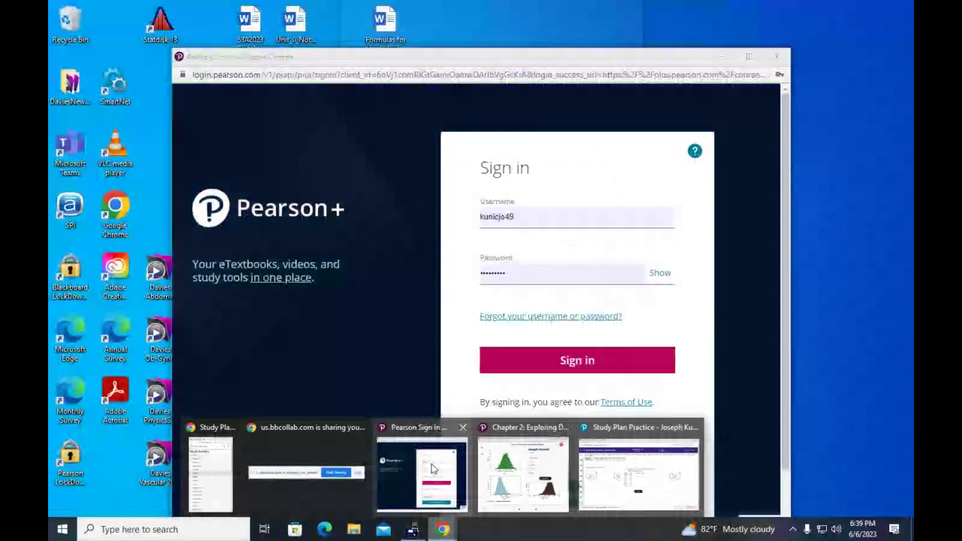
{"action": "left_click", "coordinate": [433, 470]}
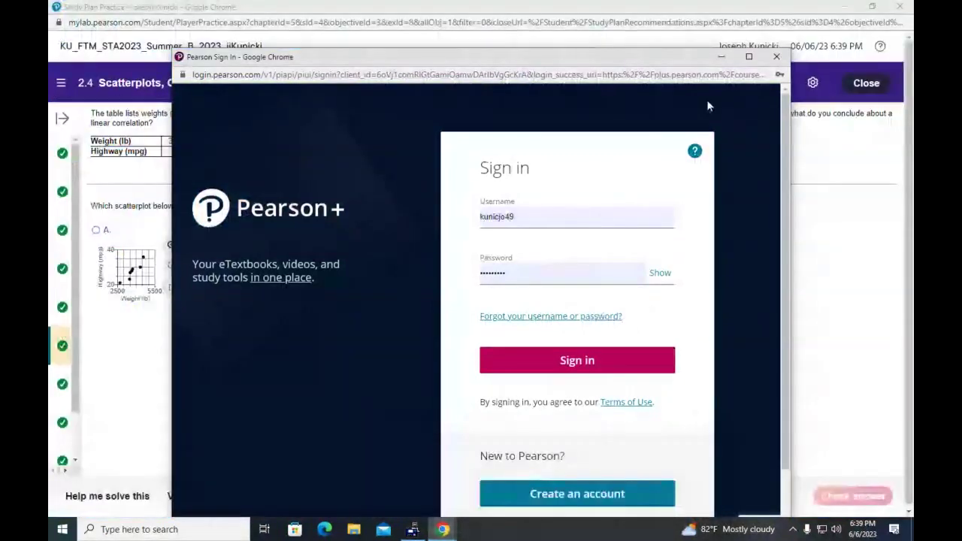
{"action": "left_click", "coordinate": [779, 61]}
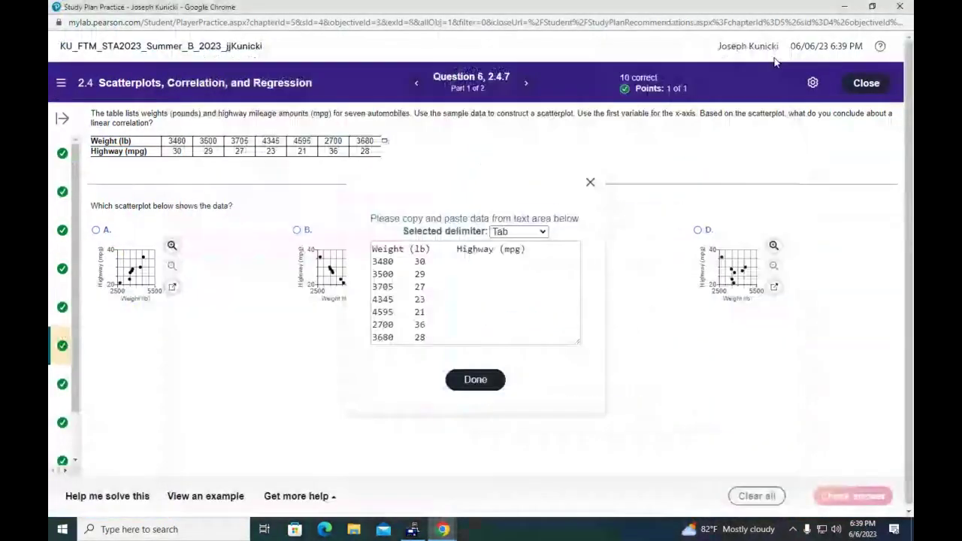
{"action": "left_click", "coordinate": [590, 184]}
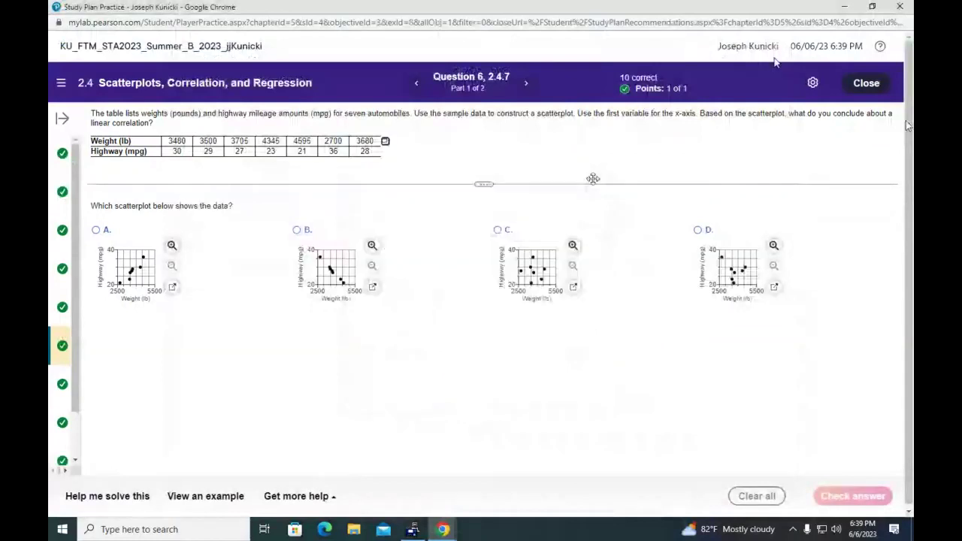
{"action": "left_click", "coordinate": [872, 7]}
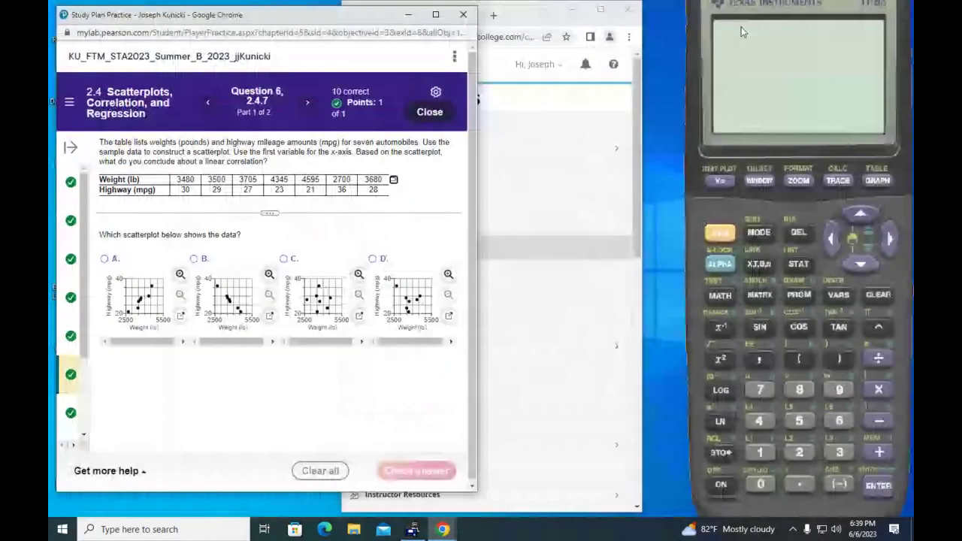
Step: Look through the open browser windows, bring the MyLab Statistics study plan window forward, and maximize it
{"action": "left_click", "coordinate": [444, 530]}
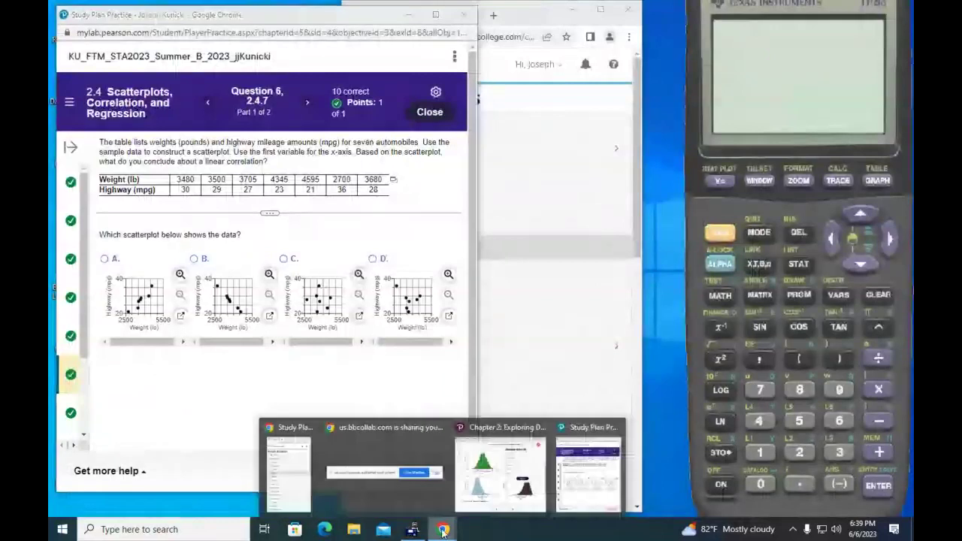
{"action": "left_click", "coordinate": [414, 452]}
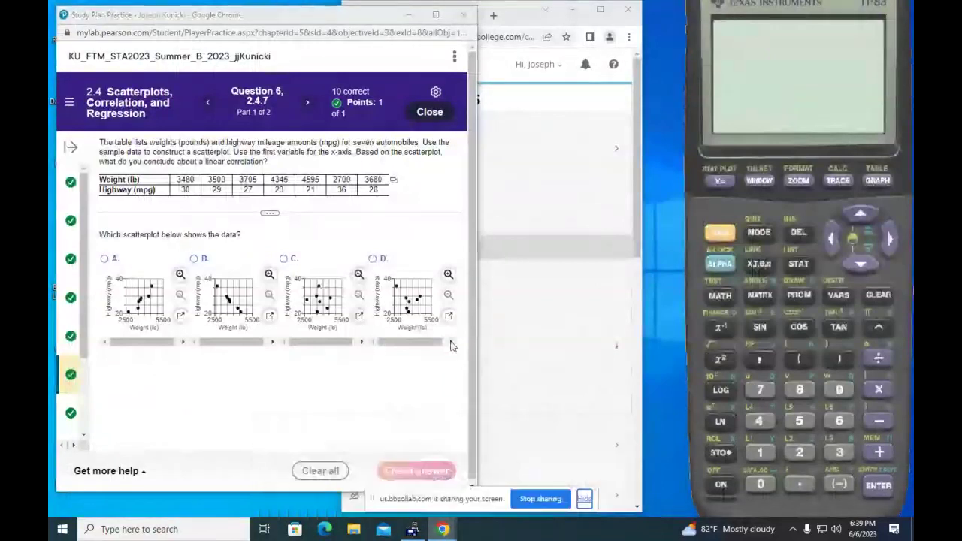
{"action": "mouse_move", "coordinate": [410, 533]}
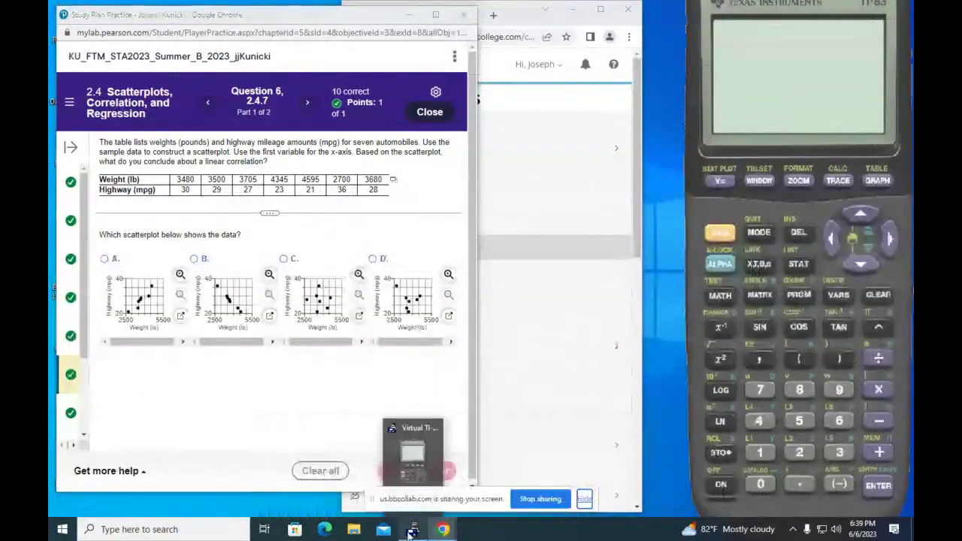
{"action": "mouse_move", "coordinate": [443, 529]}
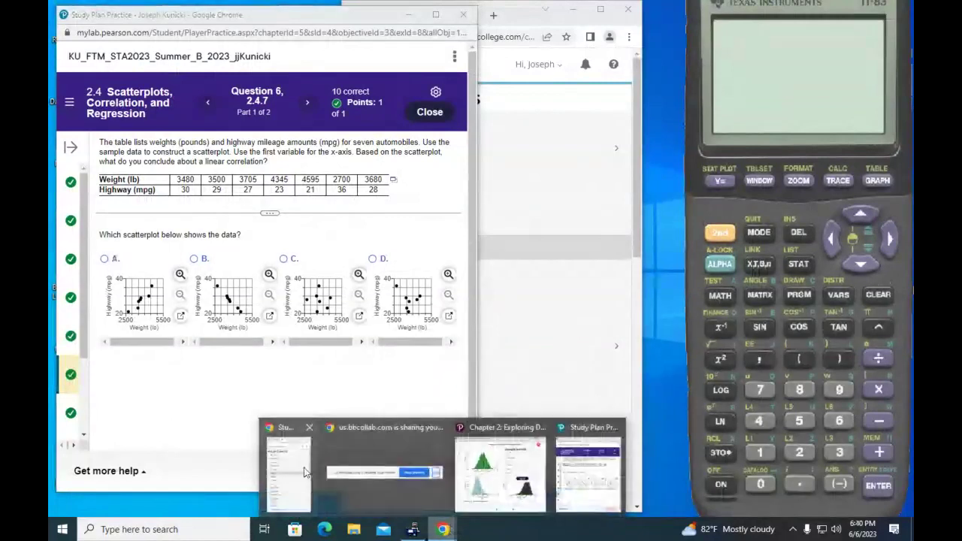
{"action": "left_click", "coordinate": [306, 472]}
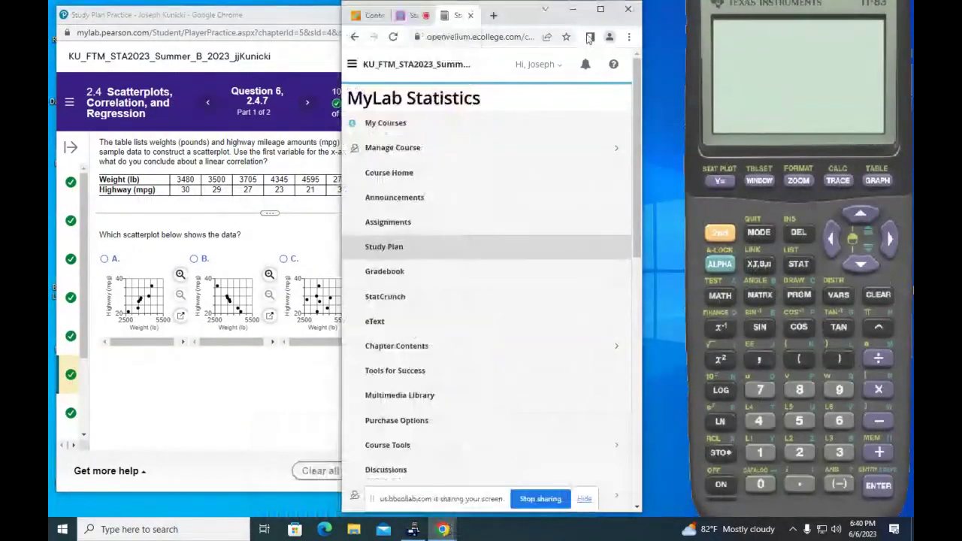
{"action": "left_click", "coordinate": [601, 10]}
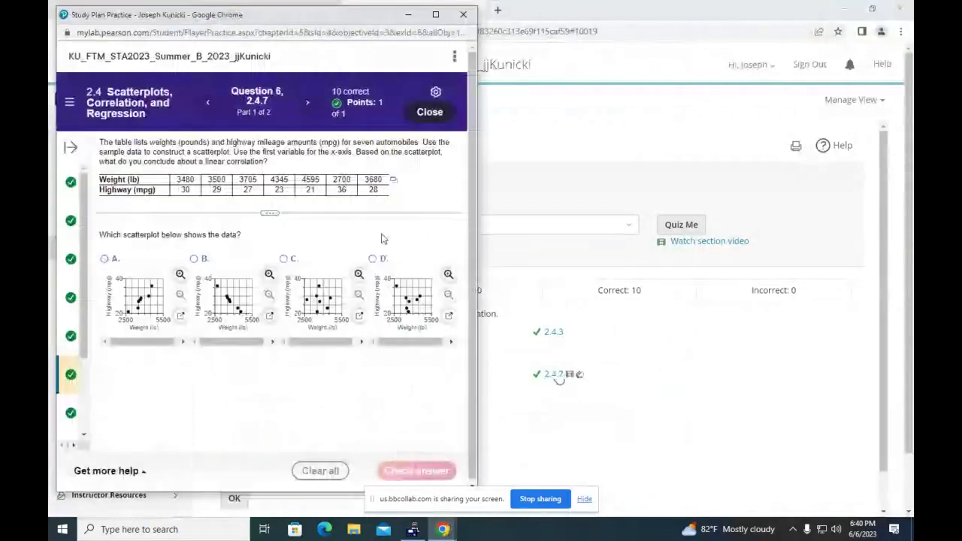
Step: Open the weight and mileage data in StatCrunch once more, and close both the StatCrunch and question 2.4.7 practice windows
{"action": "left_click", "coordinate": [394, 181]}
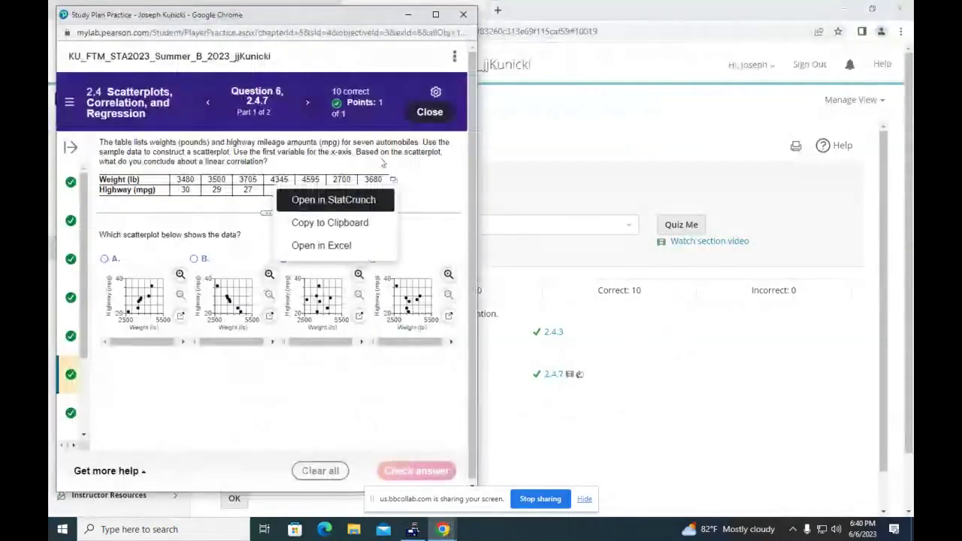
{"action": "left_click", "coordinate": [384, 201]}
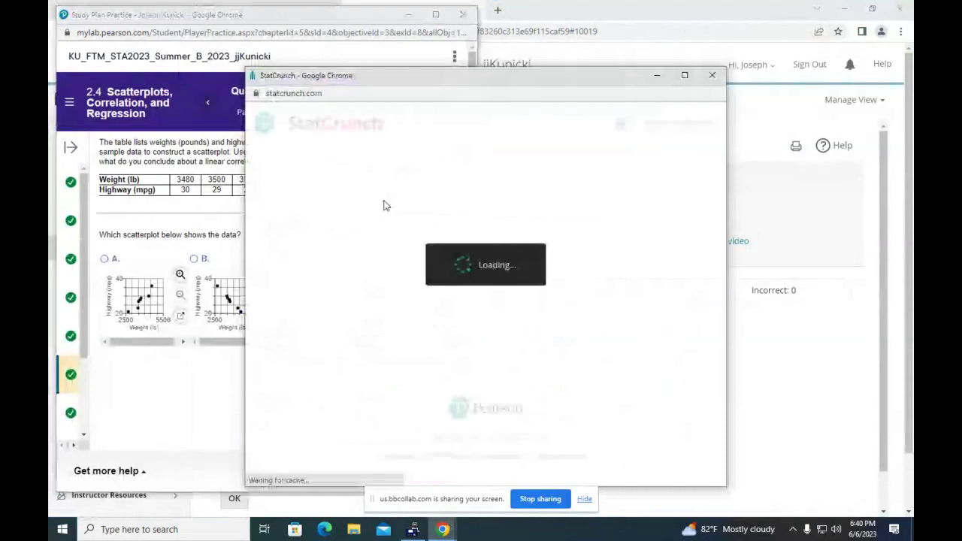
{"action": "left_click", "coordinate": [713, 76]}
{"action": "left_click", "coordinate": [463, 15]}
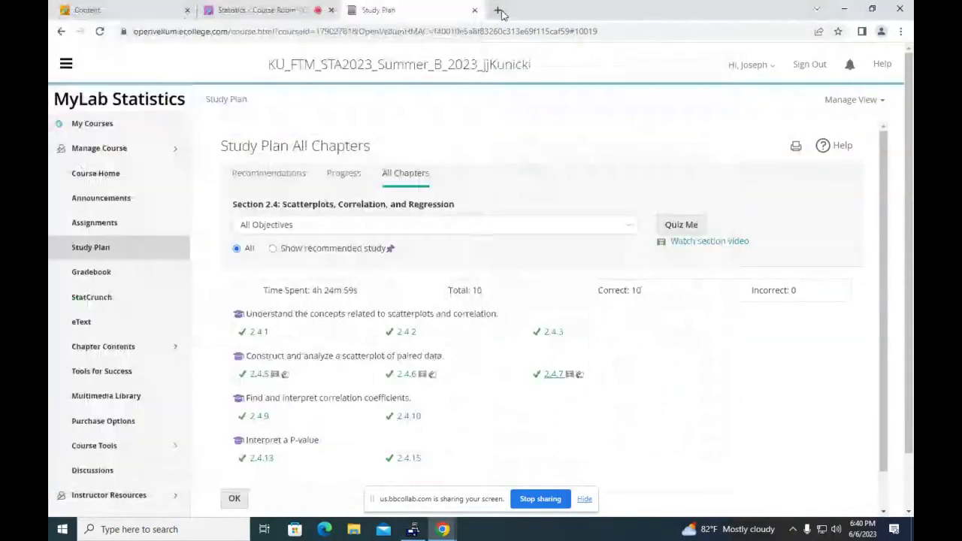
Step: Search the web for "statdisk 13" in a new browser tab and close that tab
{"action": "left_click", "coordinate": [498, 11]}
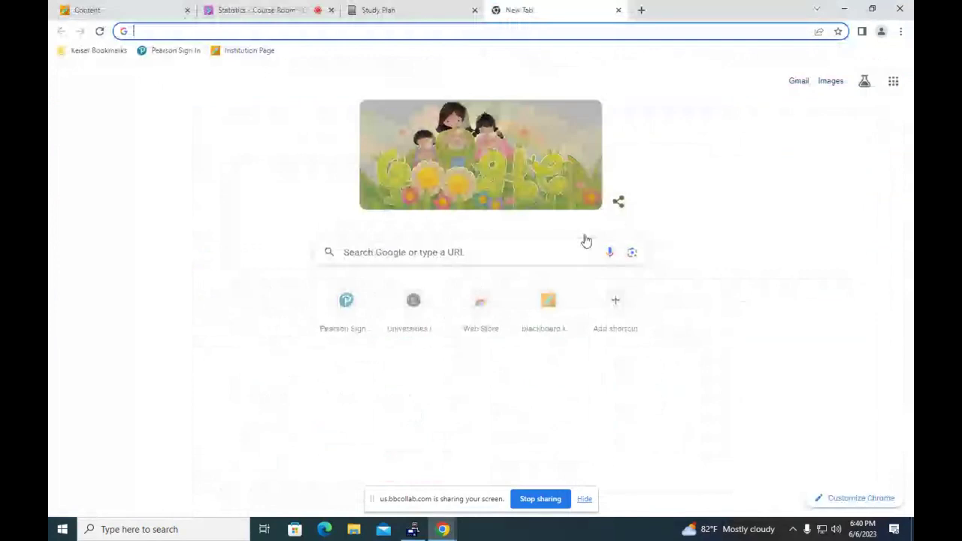
{"action": "type", "text": "sts"}
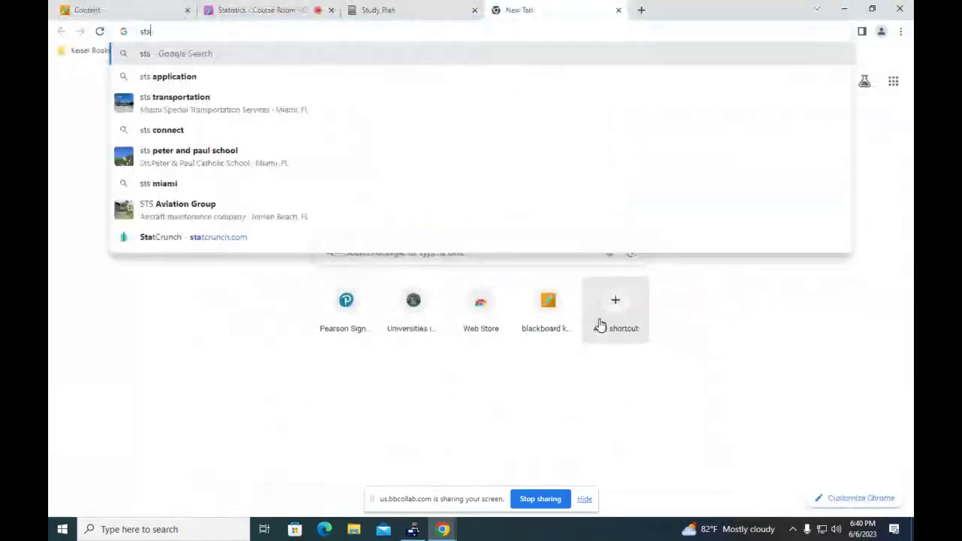
{"action": "key", "text": "BackSpace"}
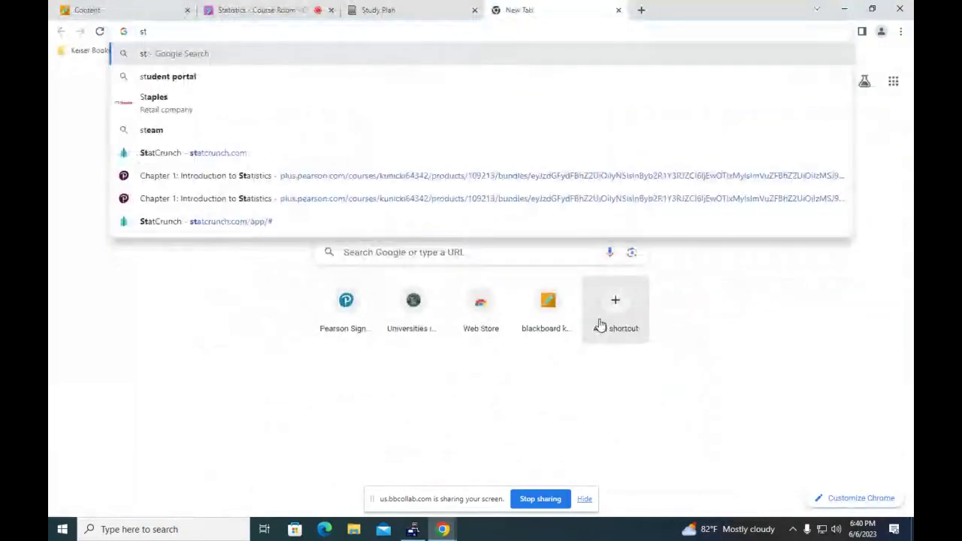
{"action": "type", "text": "at d"}
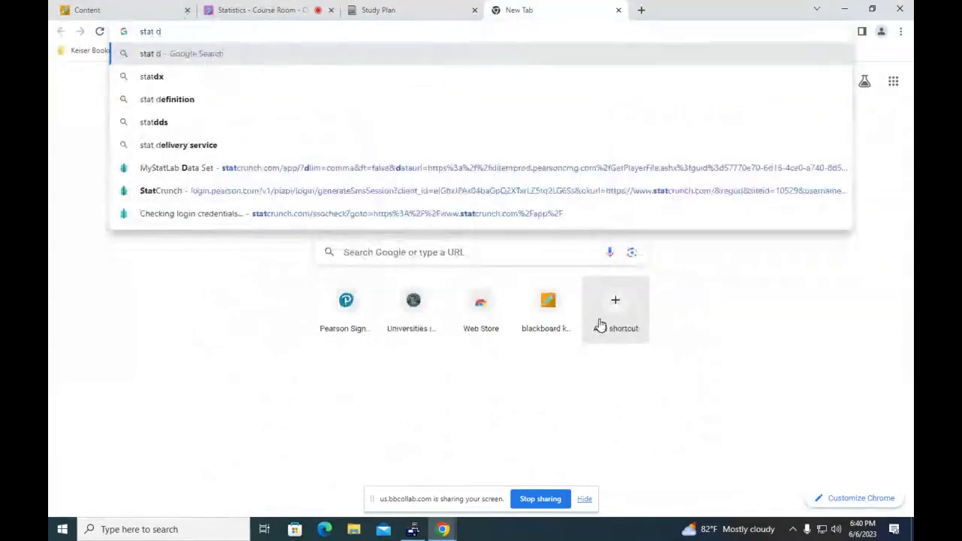
{"action": "key", "text": "BackSpace"}
{"action": "key", "text": "BackSpace"}
{"action": "type", "text": "s"}
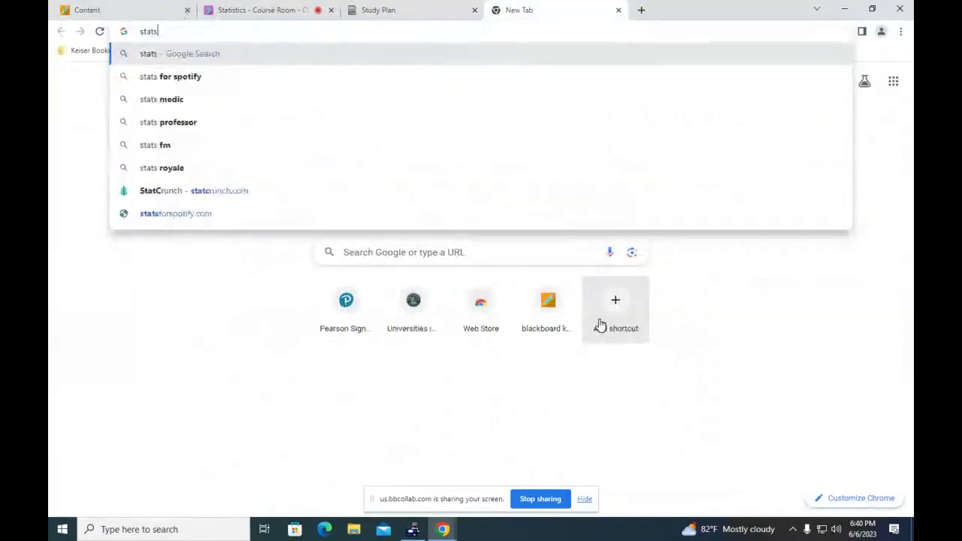
{"action": "type", "text": "i"}
{"action": "key", "text": "BackSpace"}
{"action": "key", "text": "BackSpace"}
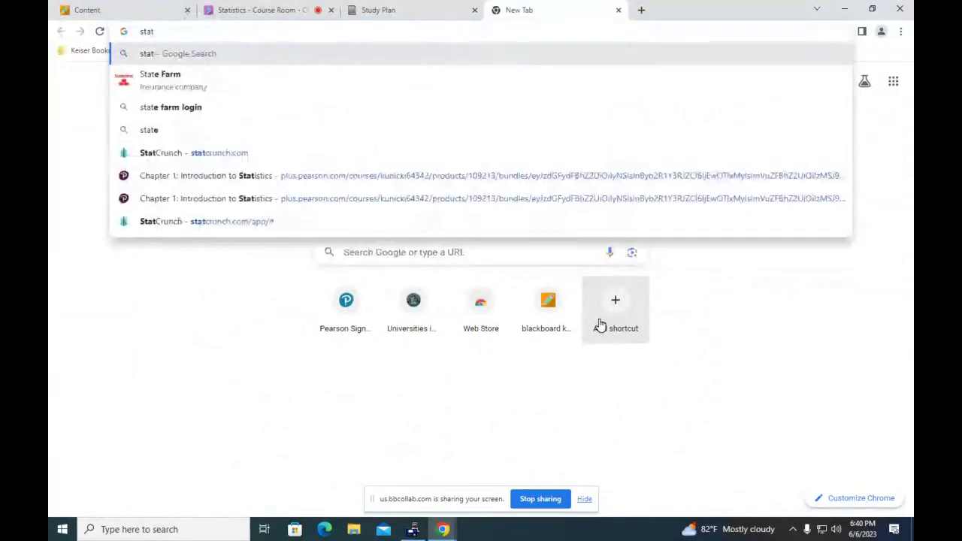
{"action": "type", "text": "disk13"}
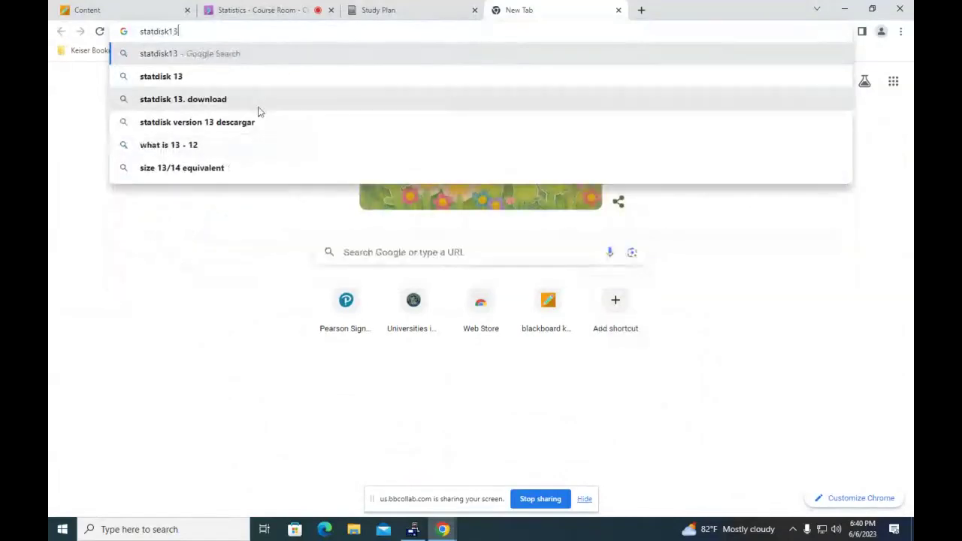
{"action": "left_click", "coordinate": [178, 77]}
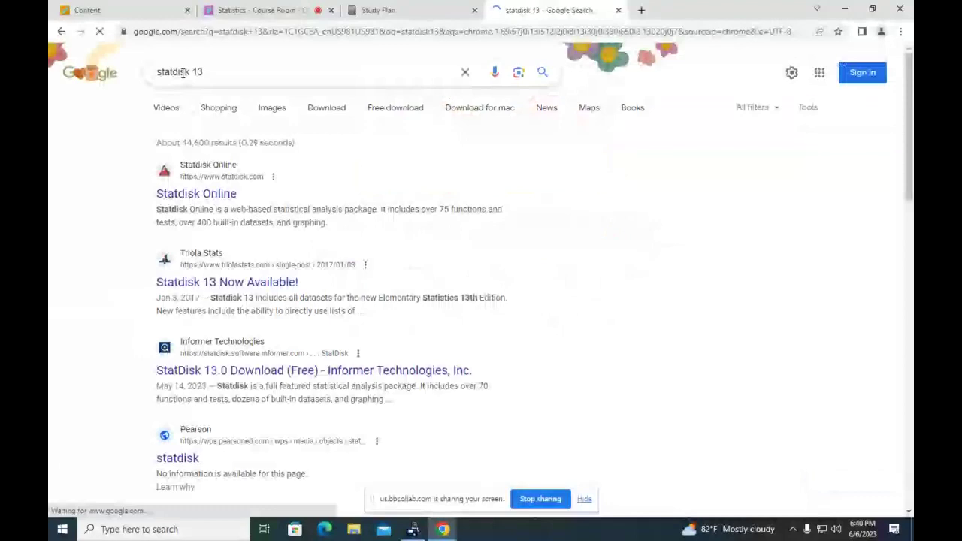
{"action": "left_click", "coordinate": [618, 10]}
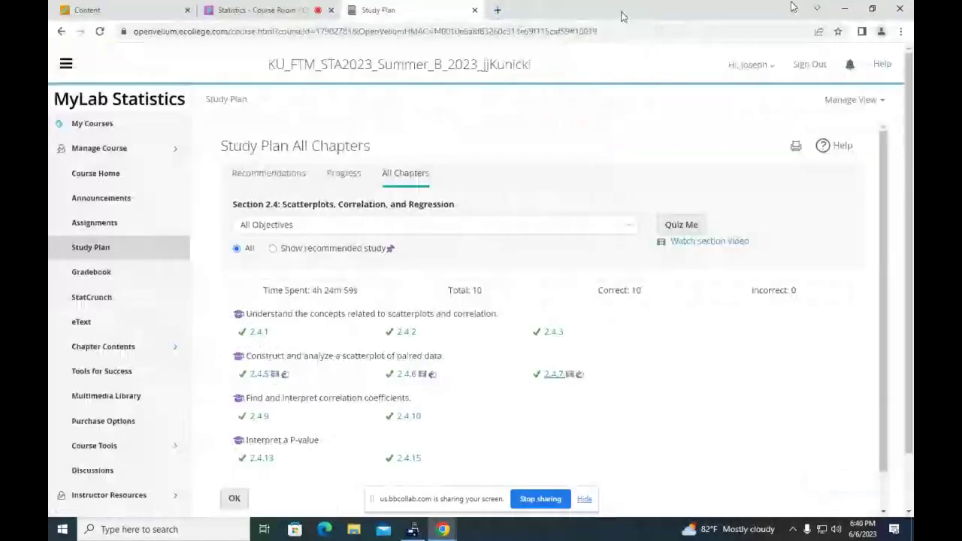
Step: Uncover the desktop, launch Statdisk, and paste the copied weight and mileage data into columns 1 and 2 of the Sample Editor
{"action": "left_click", "coordinate": [845, 8]}
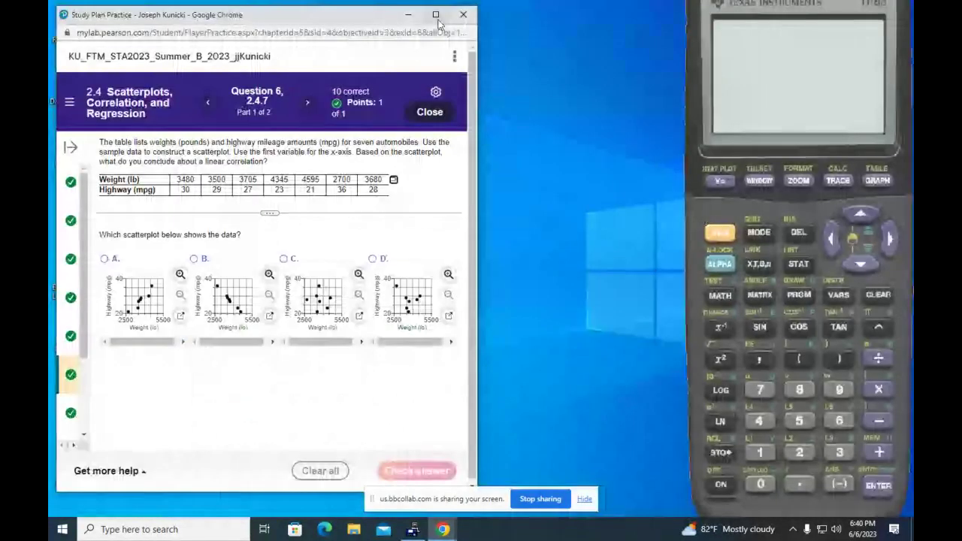
{"action": "left_click_drag", "start_coordinate": [440, 25], "coordinate": [490, 59]}
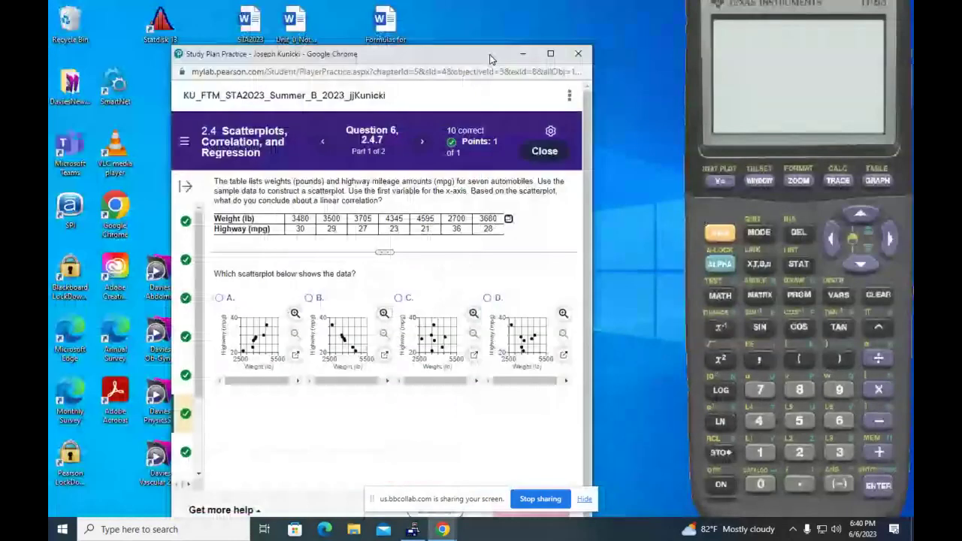
{"action": "double_click", "coordinate": [160, 23]}
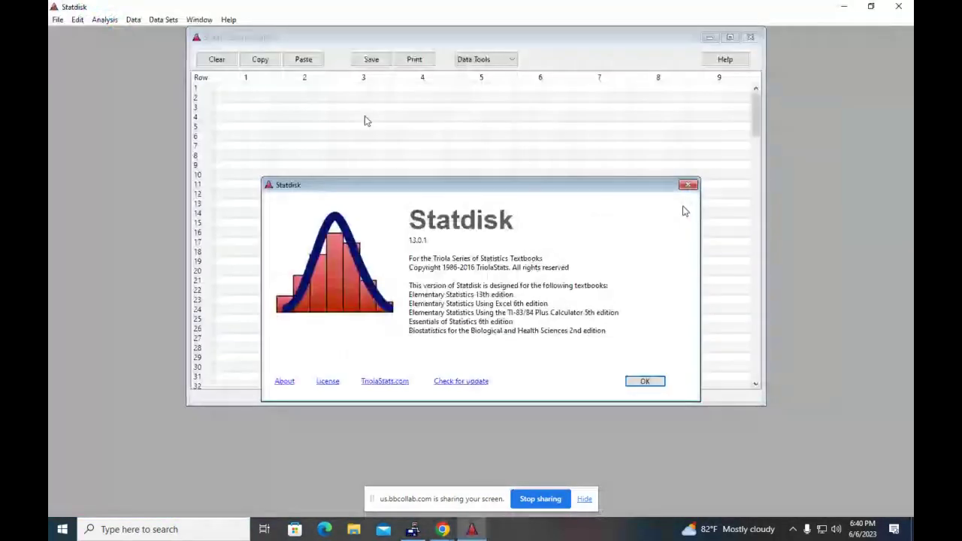
{"action": "left_click", "coordinate": [244, 91]}
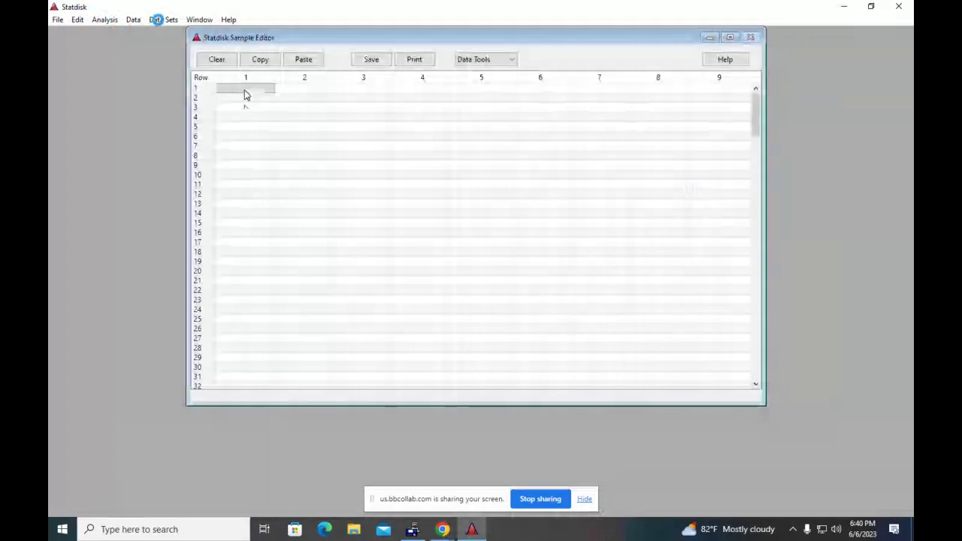
{"action": "key", "text": "ctrl+v"}
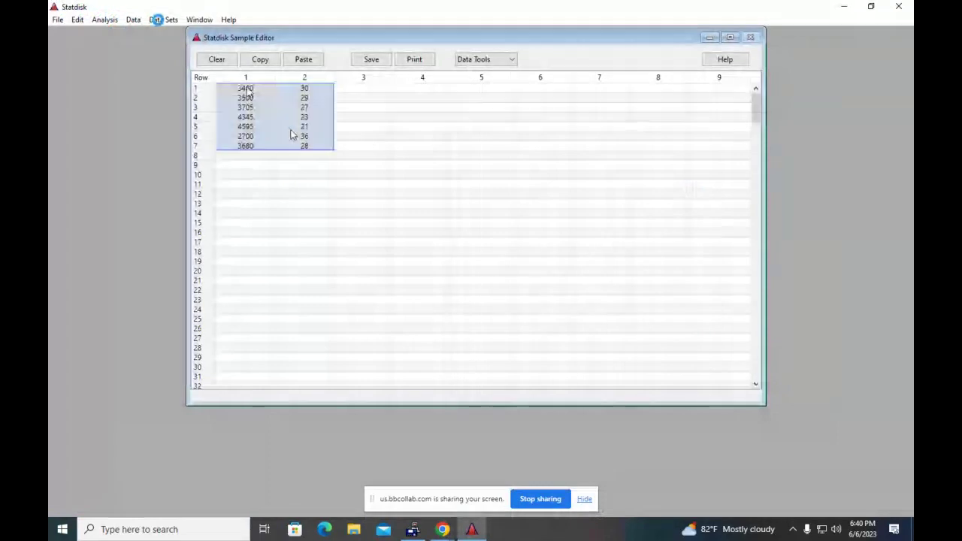
{"action": "left_click", "coordinate": [372, 175]}
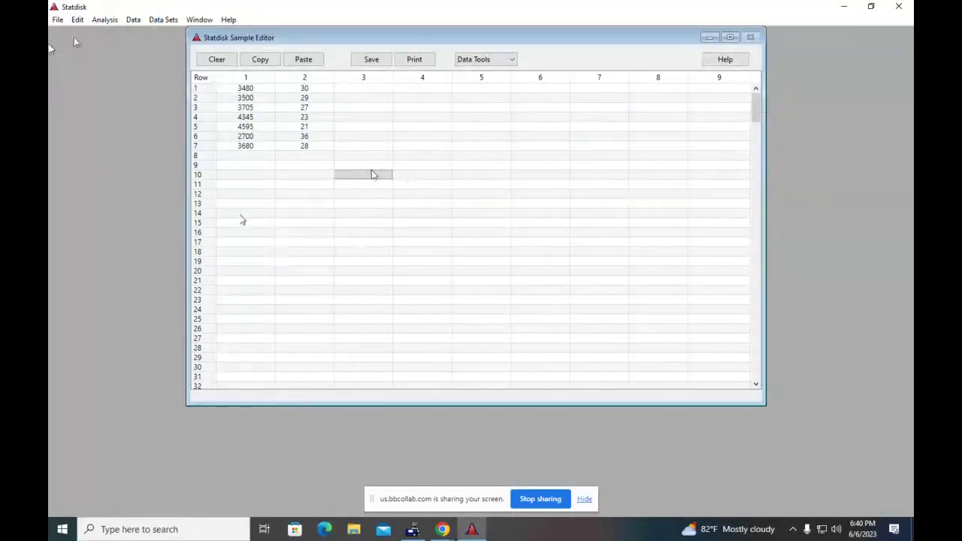
Step: Evaluate Correlation and Regression at significance 0.05 with column 1 as x and column 2 as y, and generate the scatterplot
{"action": "left_click", "coordinate": [105, 21]}
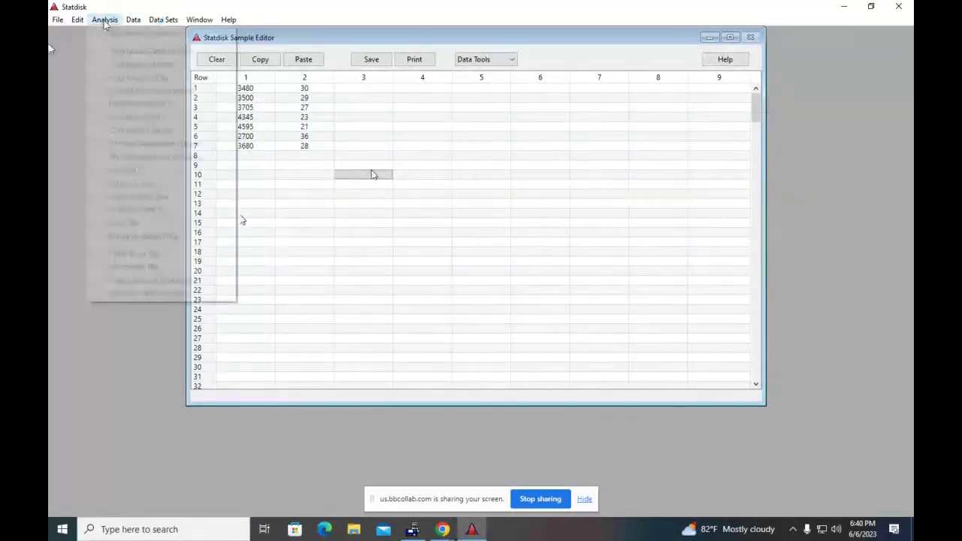
{"action": "left_click", "coordinate": [133, 91]}
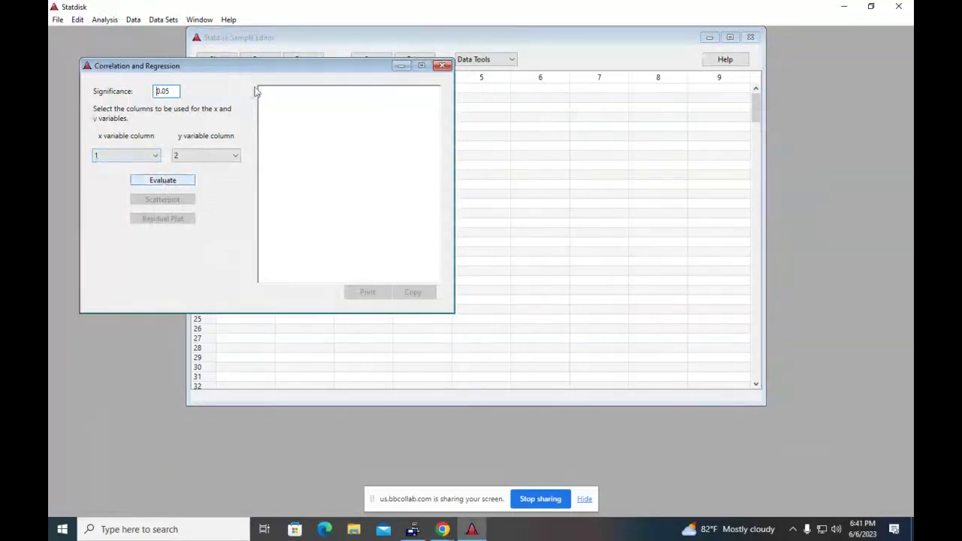
{"action": "mouse_move", "coordinate": [255, 71]}
{"action": "left_mouse_down"}
{"action": "mouse_move", "coordinate": [260, 108]}
{"action": "mouse_move", "coordinate": [254, 69]}
{"action": "left_mouse_up"}
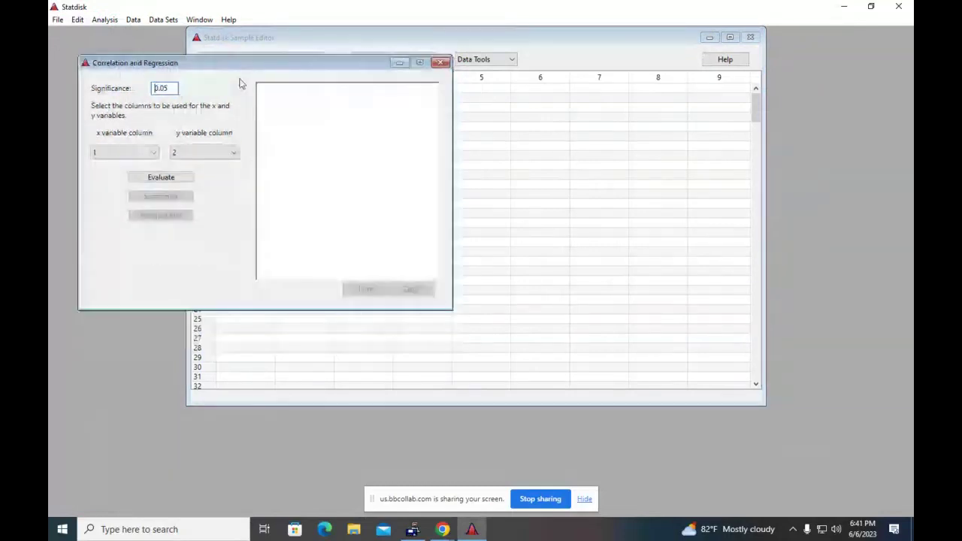
{"action": "left_click", "coordinate": [161, 178]}
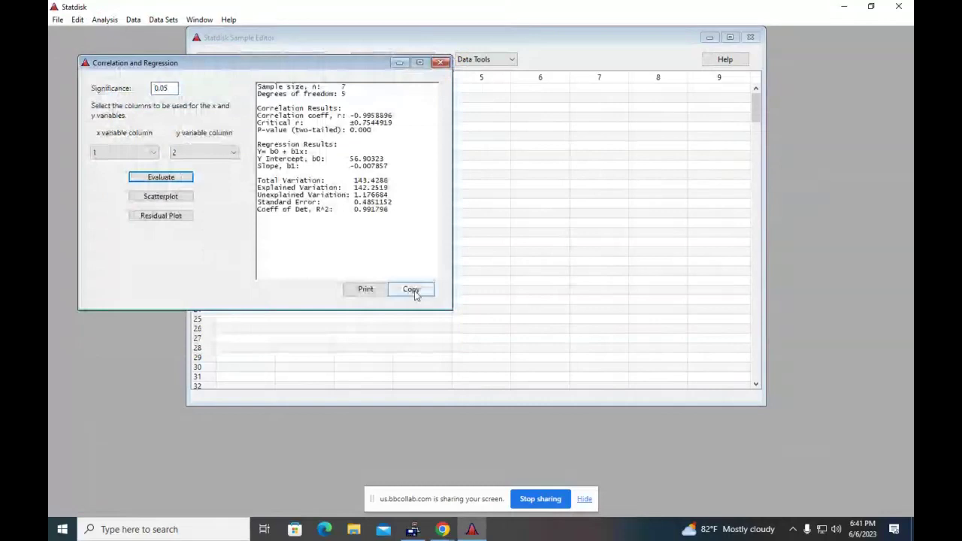
{"action": "left_click", "coordinate": [177, 198]}
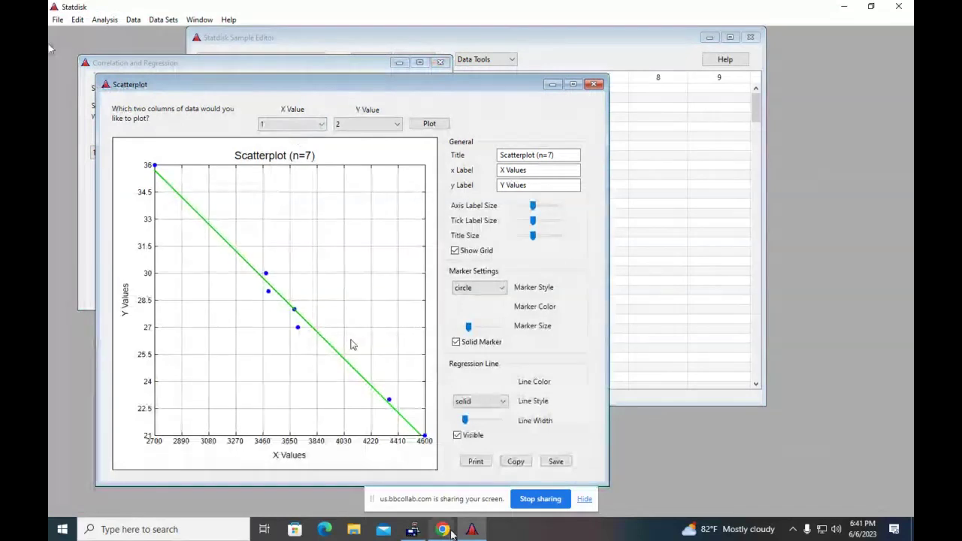
Step: Switch to the question 2.4.7 practice window, place it beside the Statdisk scatterplot, and submit scatterplot B as the part 1 answer
{"action": "mouse_move", "coordinate": [452, 532]}
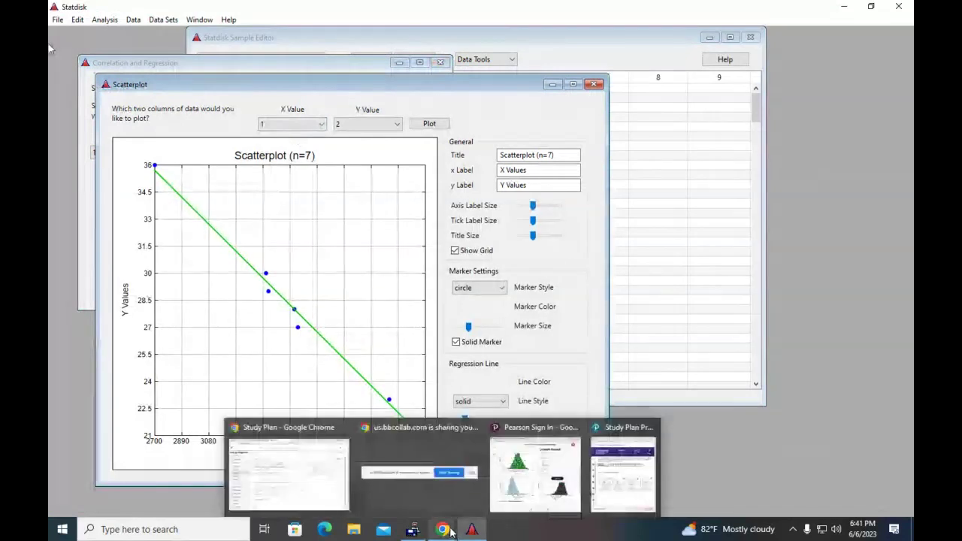
{"action": "left_click", "coordinate": [615, 487]}
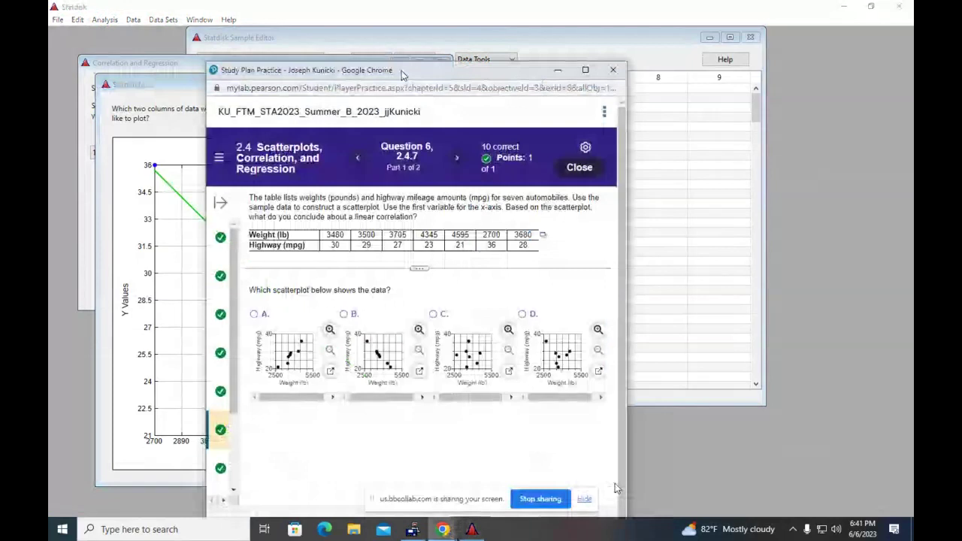
{"action": "left_click_drag", "start_coordinate": [403, 75], "coordinate": [657, 25]}
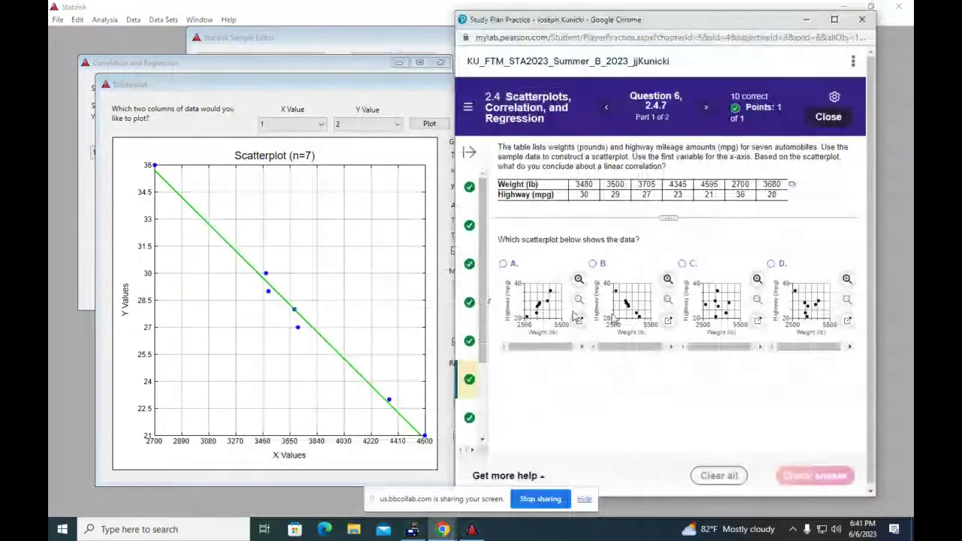
{"action": "left_click", "coordinate": [594, 264]}
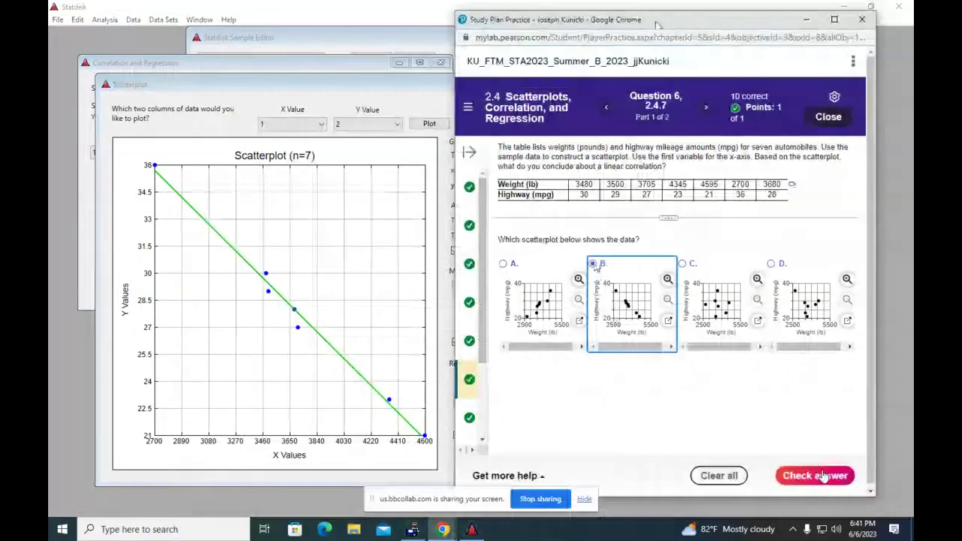
{"action": "left_click", "coordinate": [825, 477]}
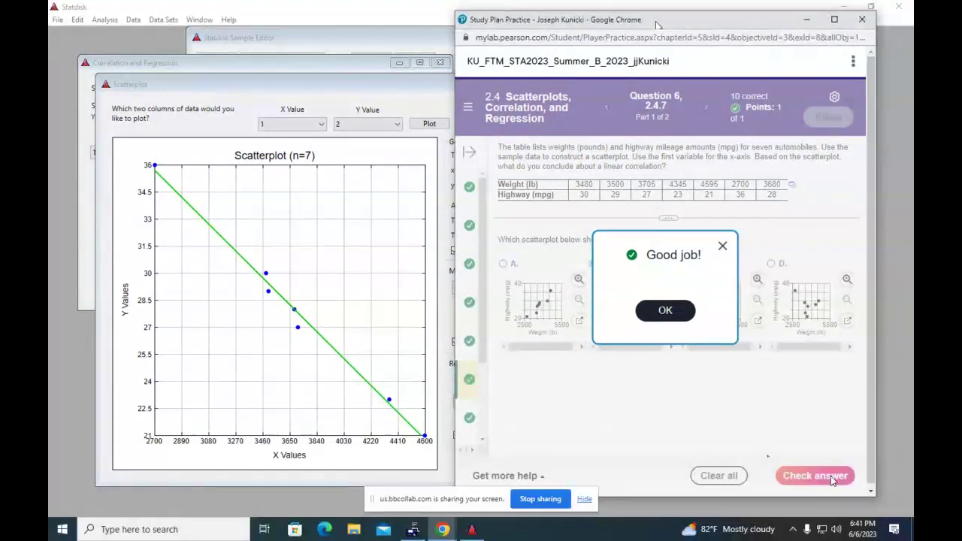
{"action": "left_click", "coordinate": [675, 316]}
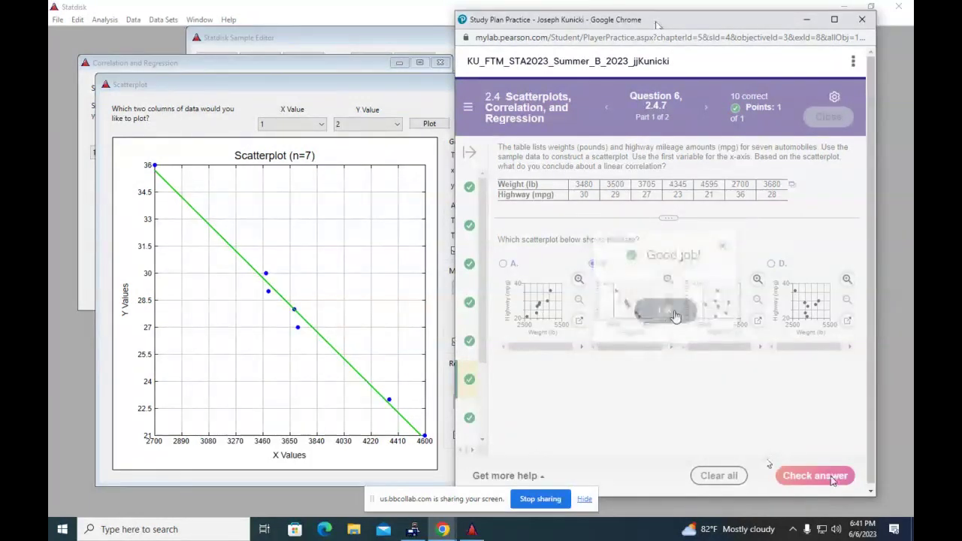
Step: Review the Statdisk scatterplot and correlation results, and submit option C, mileage decreases as weight increases, for part 2 of question 2.4.7
{"action": "left_click", "coordinate": [342, 86]}
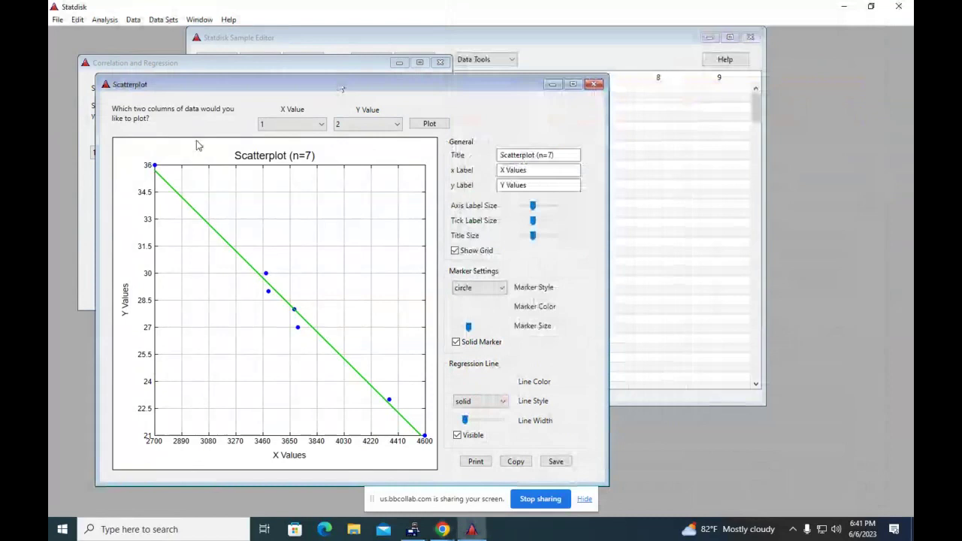
{"action": "left_click", "coordinate": [221, 67]}
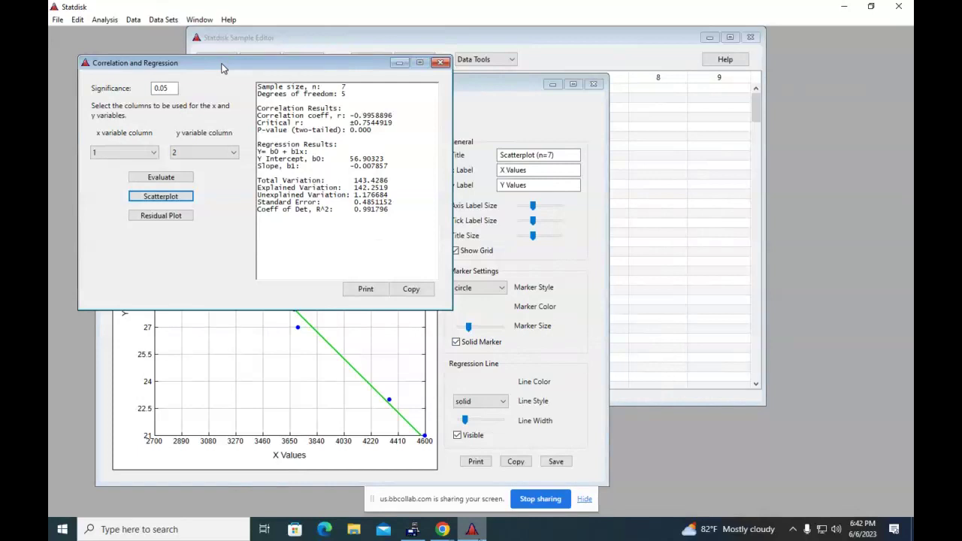
{"action": "mouse_move", "coordinate": [442, 529]}
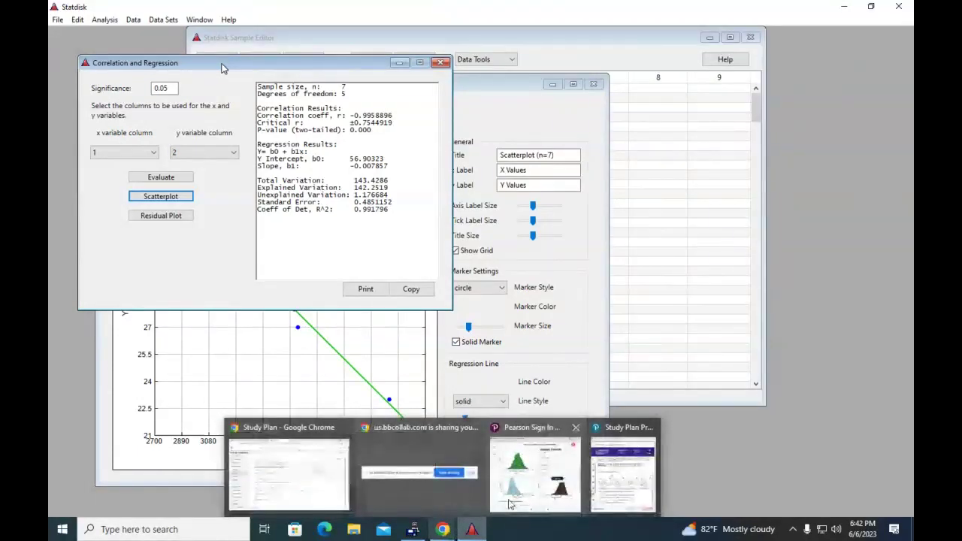
{"action": "left_click", "coordinate": [623, 463]}
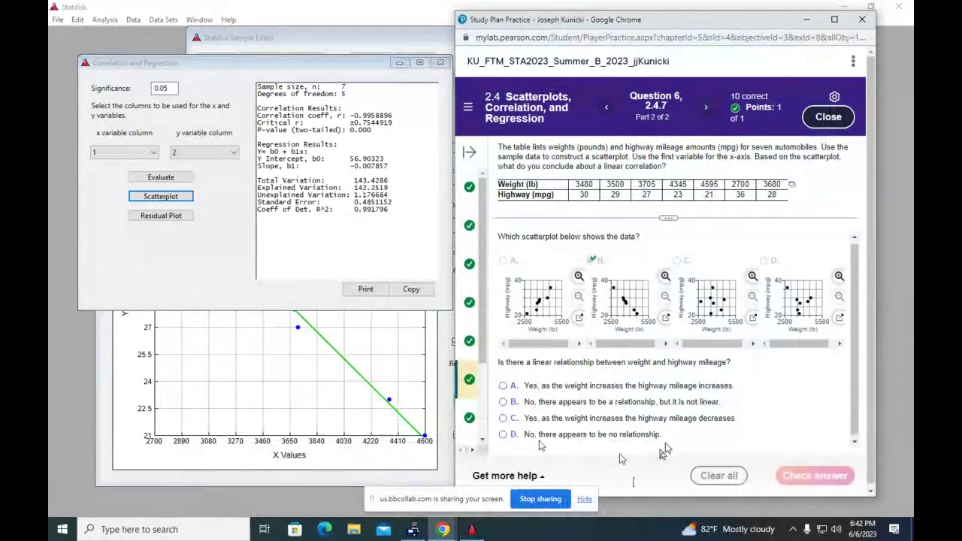
{"action": "left_click", "coordinate": [503, 418]}
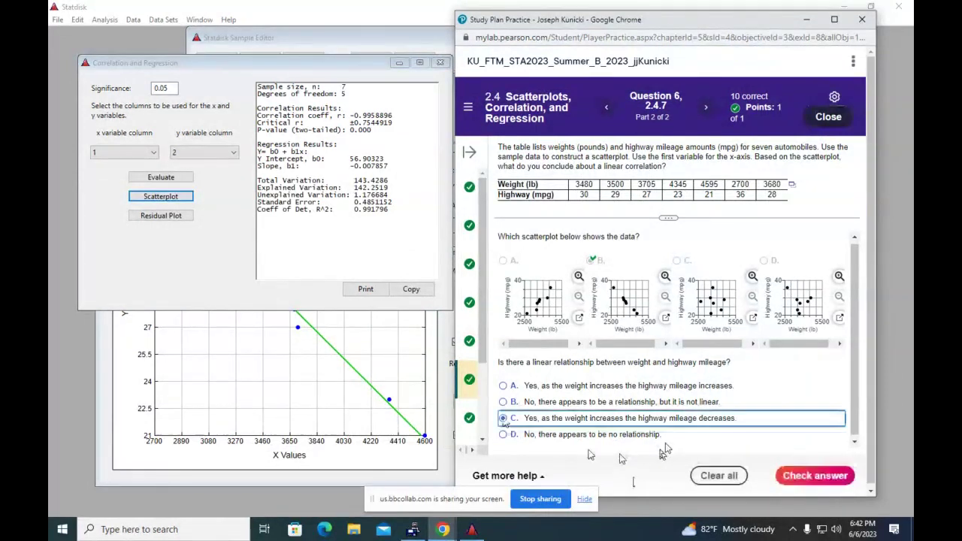
{"action": "left_click", "coordinate": [806, 476]}
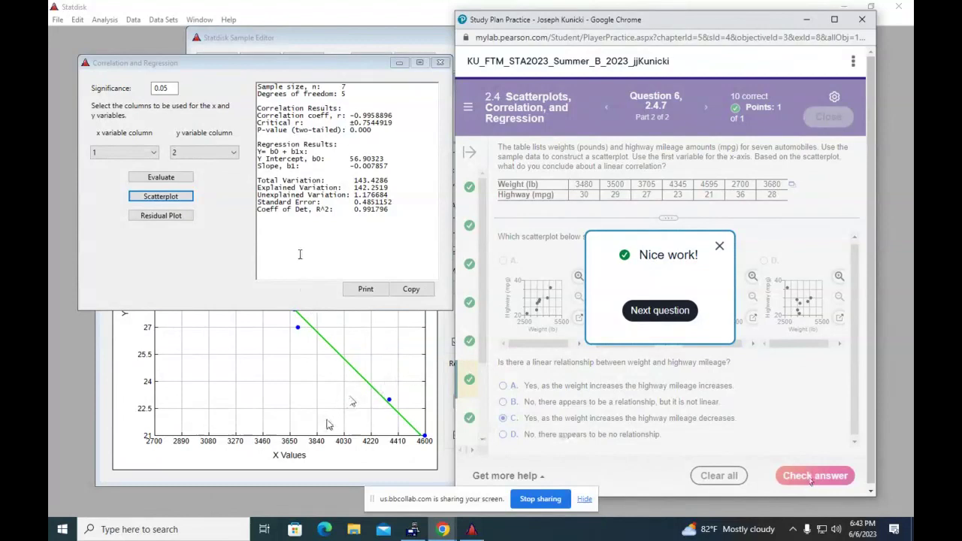
Step: Close the Statdisk regression and scatterplot windows, minimize Statdisk, and advance the practice to question 2.4.9
{"action": "left_click", "coordinate": [442, 65]}
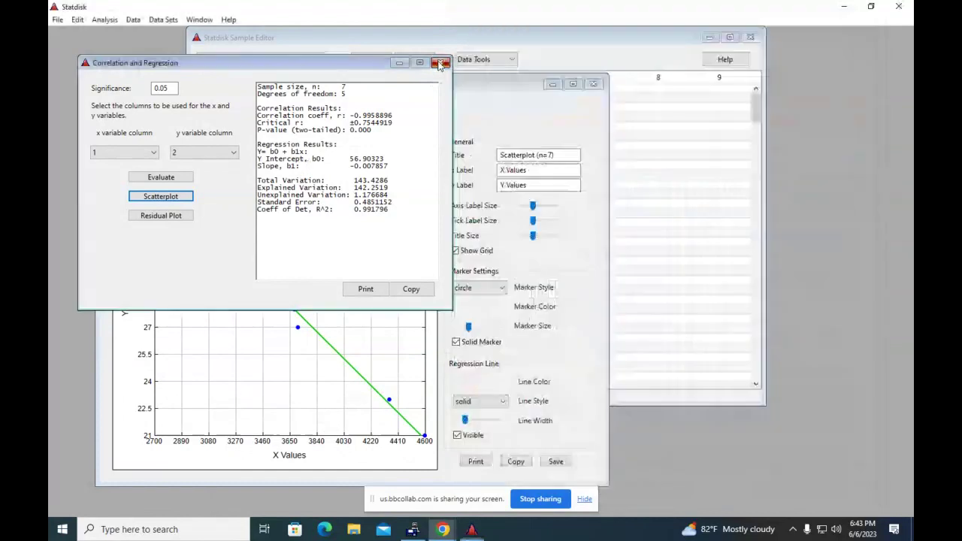
{"action": "left_click", "coordinate": [442, 65]}
{"action": "left_click", "coordinate": [594, 84]}
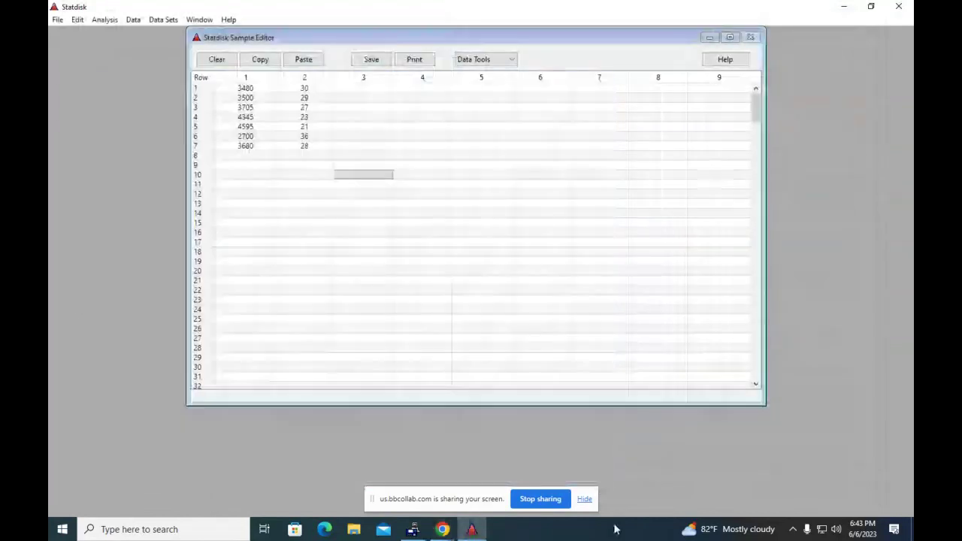
{"action": "left_click", "coordinate": [442, 530]}
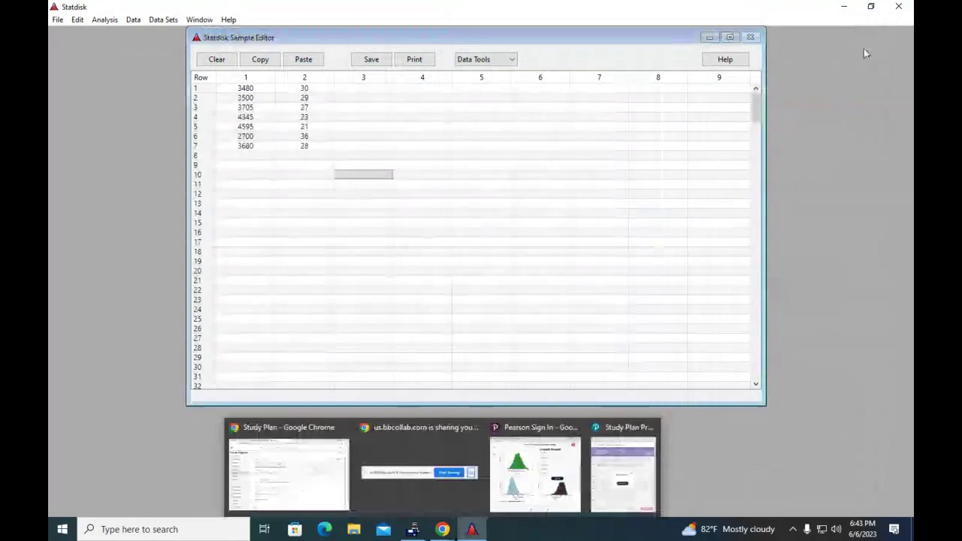
{"action": "left_click", "coordinate": [844, 6]}
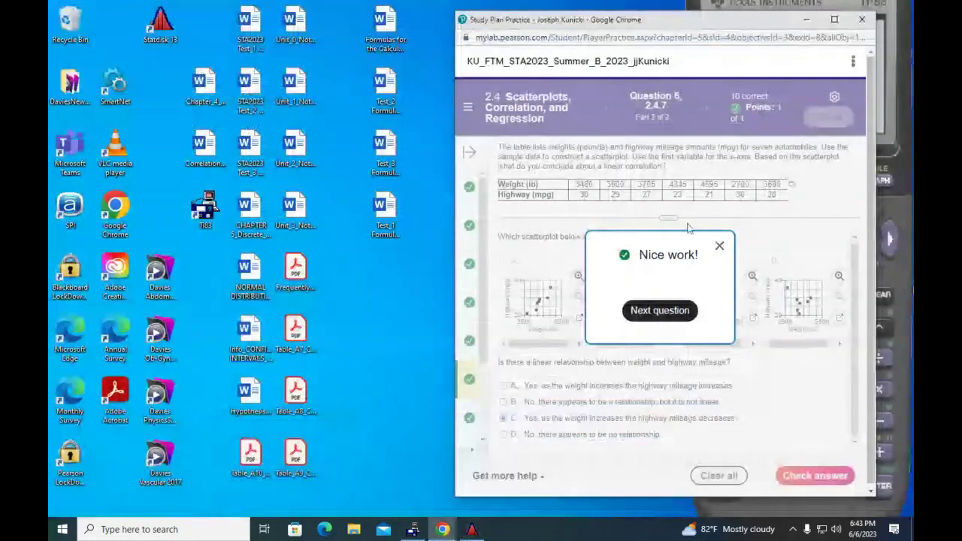
{"action": "left_click", "coordinate": [672, 314]}
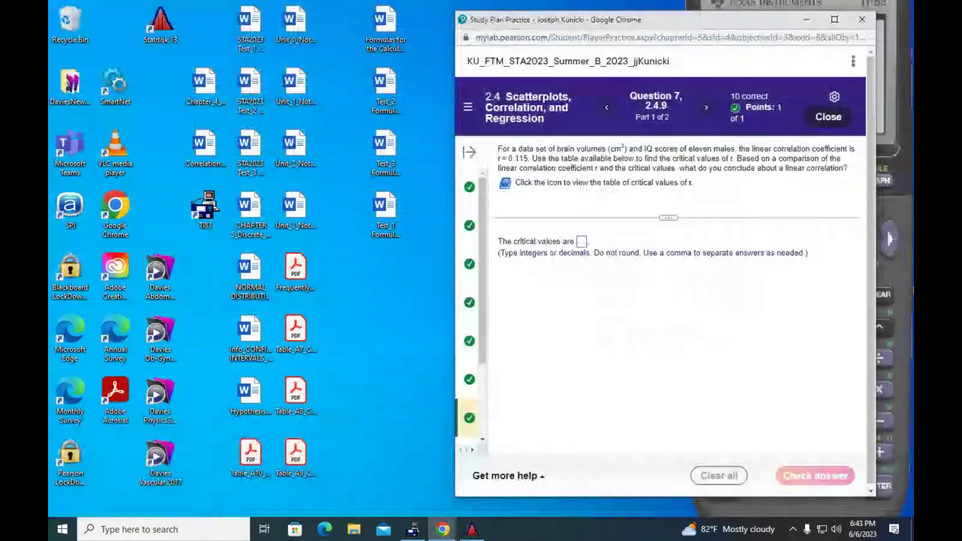
Step: Look up the critical value of r for eleven pairs in the question's table, and submit ±0.602 for part 1 of question 2.4.9
{"action": "left_click_drag", "start_coordinate": [703, 27], "coordinate": [318, 21]}
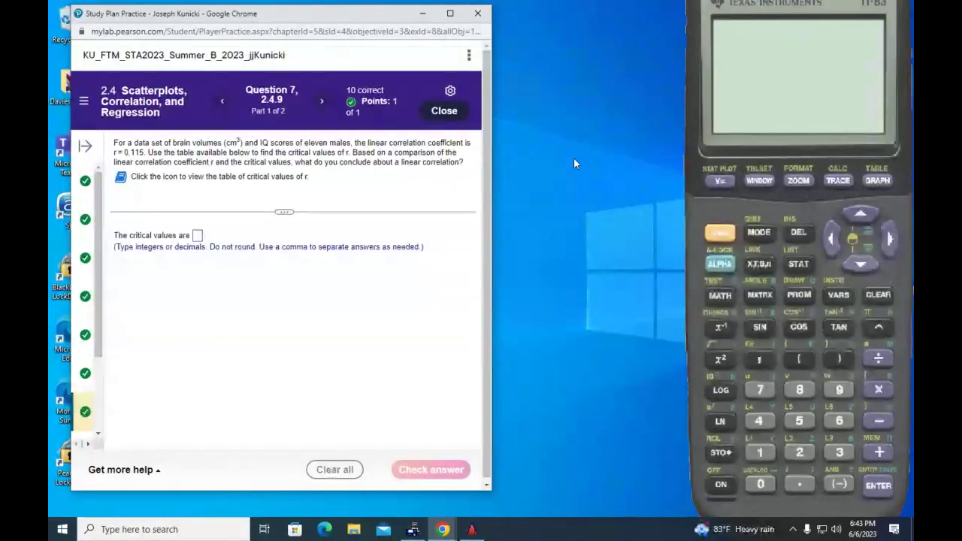
{"action": "left_click", "coordinate": [146, 175]}
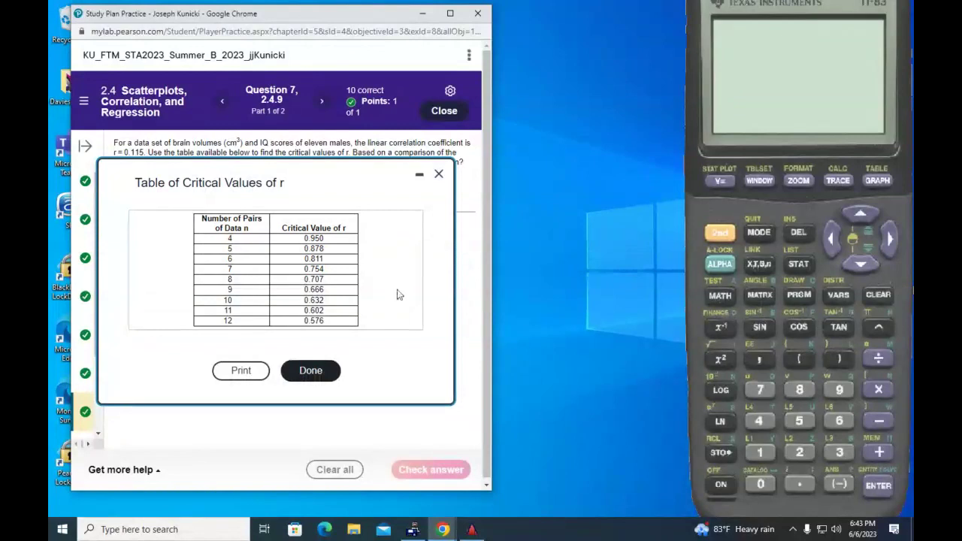
{"action": "left_click", "coordinate": [320, 373]}
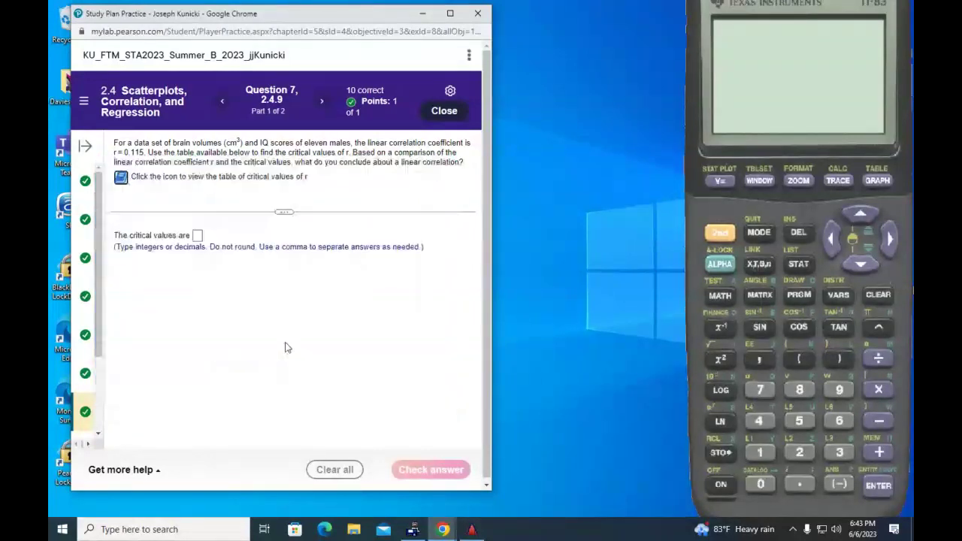
{"action": "left_click", "coordinate": [385, 434]}
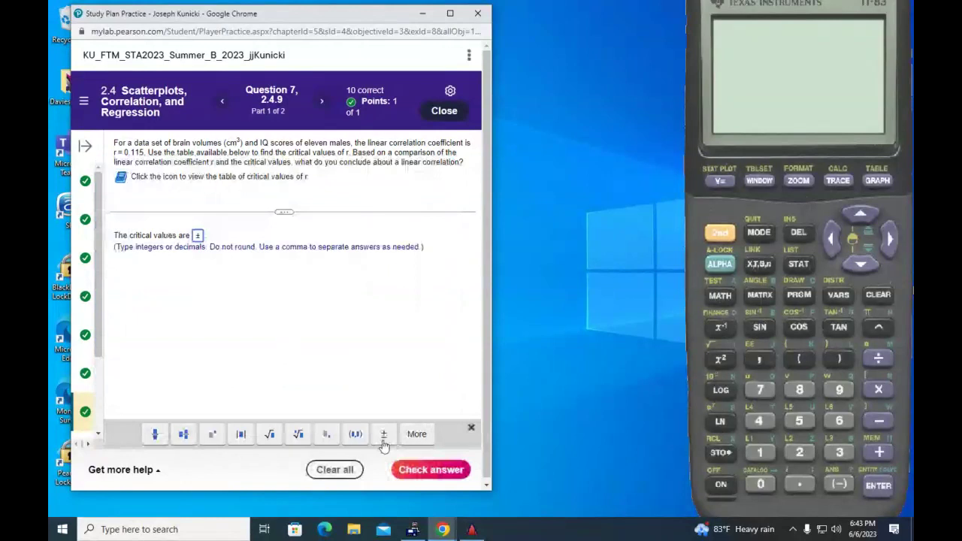
{"action": "type", "text": "0.602"}
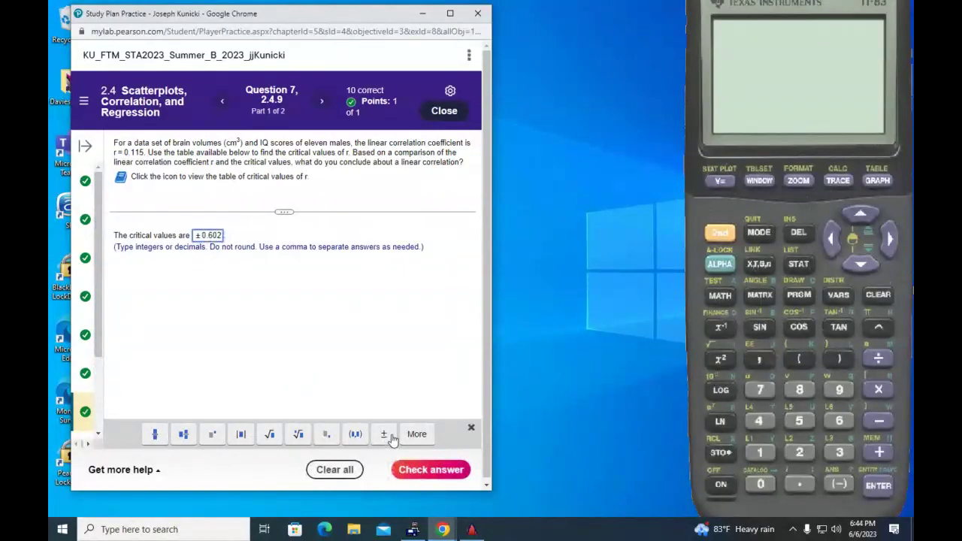
{"action": "left_click", "coordinate": [440, 472]}
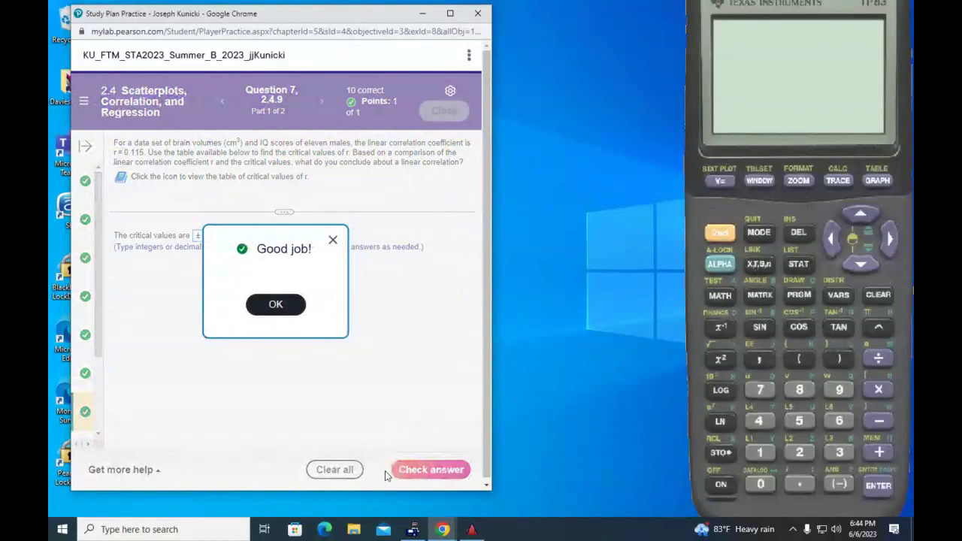
{"action": "left_click", "coordinate": [277, 311]}
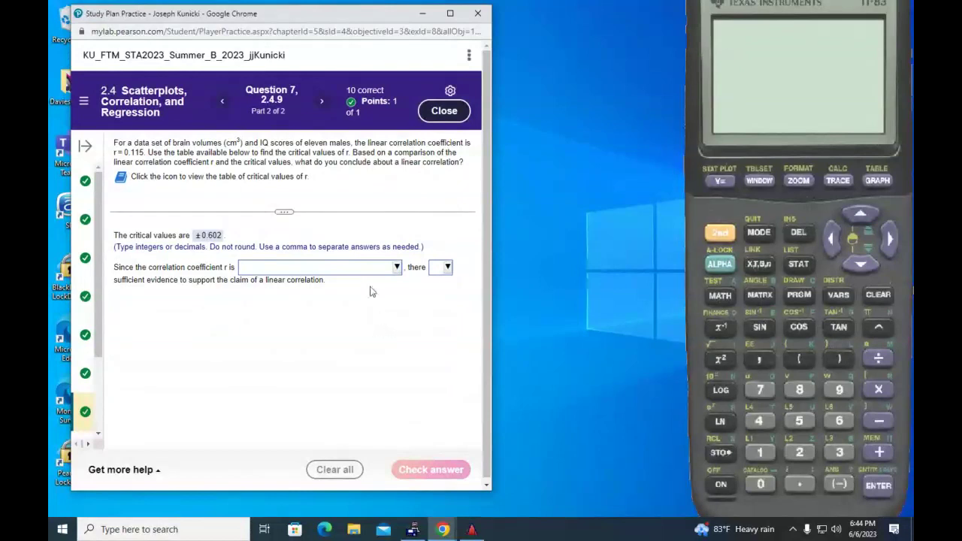
Step: Complete part 2 of question 2.4.9, stating that r is between the critical values and there is not sufficient evidence of a linear correlation
{"action": "left_click", "coordinate": [396, 268]}
{"action": "left_click", "coordinate": [337, 315]}
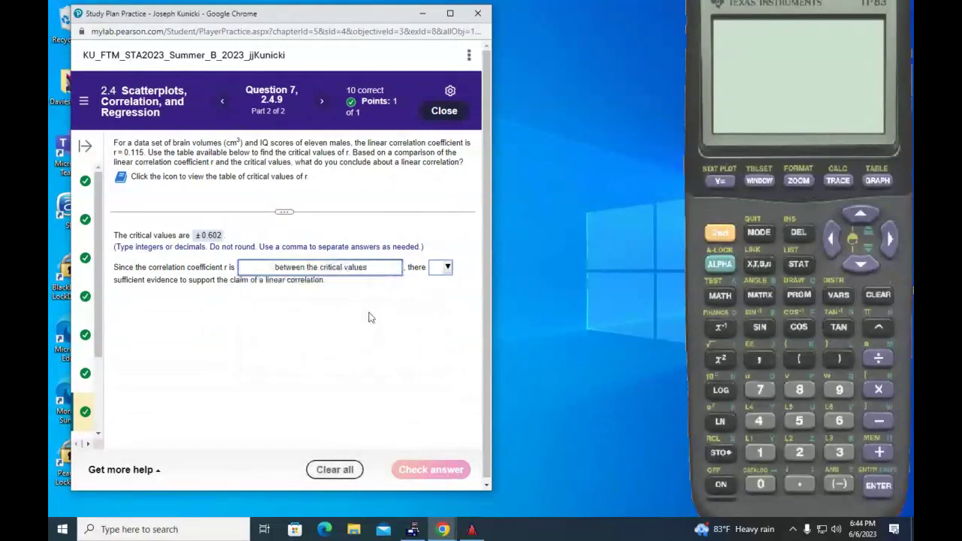
{"action": "left_click", "coordinate": [442, 268]}
{"action": "left_click", "coordinate": [423, 315]}
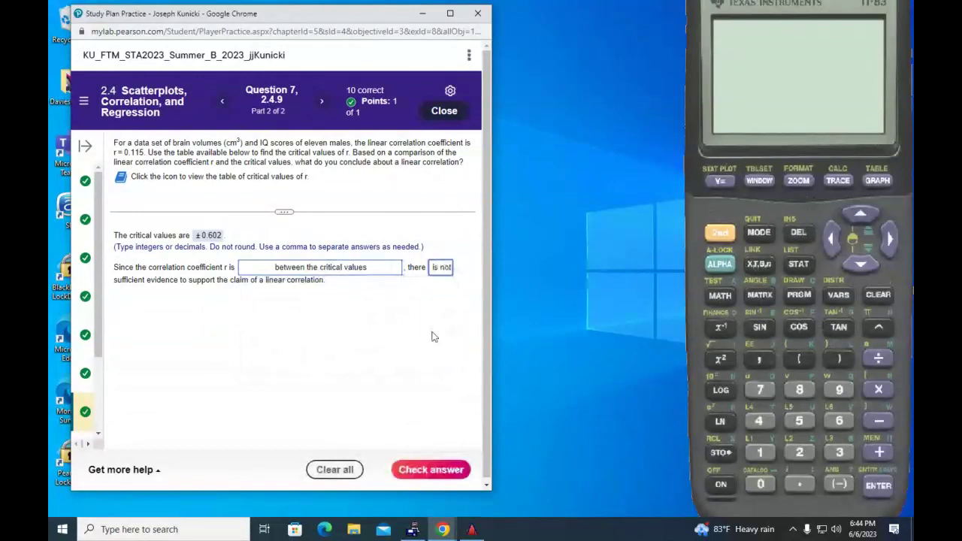
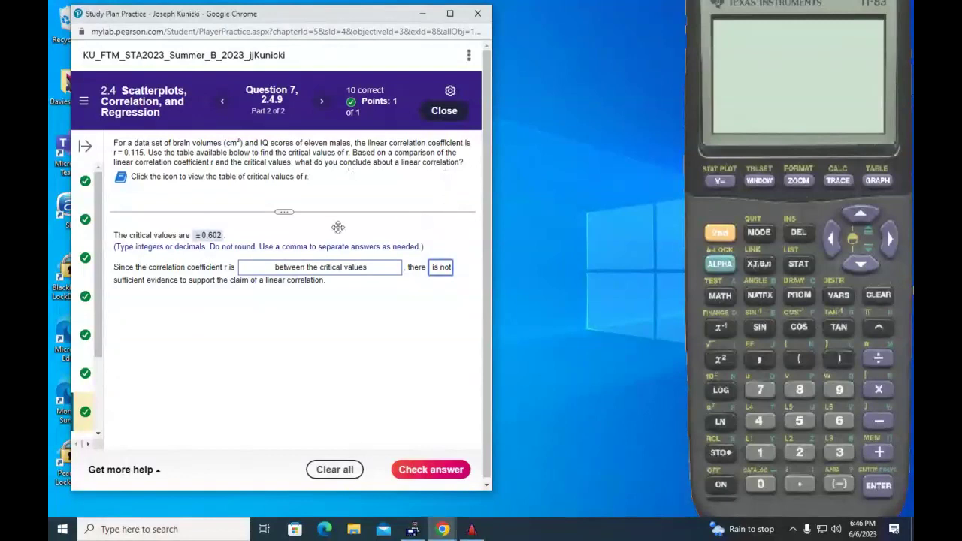
Step: Bring up the Pearson eText sign-in window and close it
{"action": "mouse_move", "coordinate": [434, 534]}
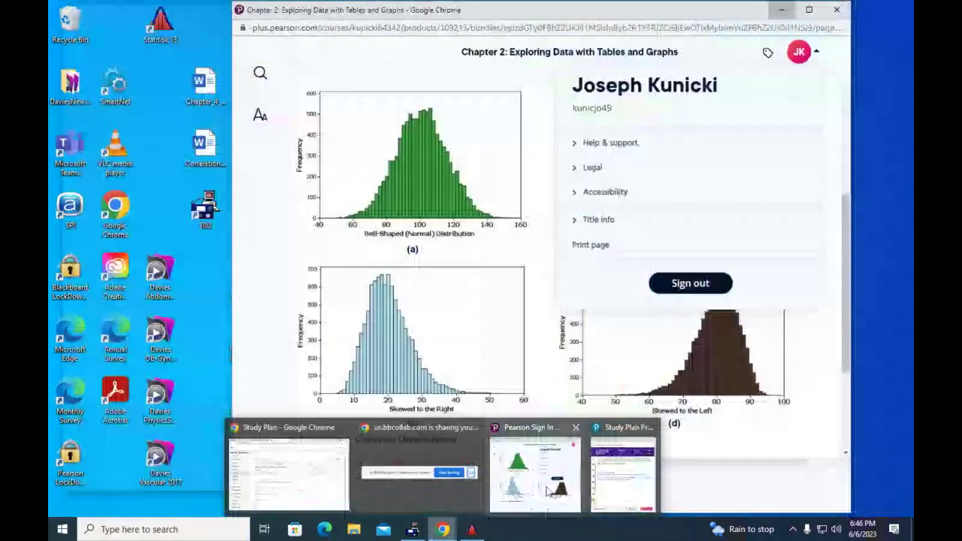
{"action": "left_click", "coordinate": [549, 492]}
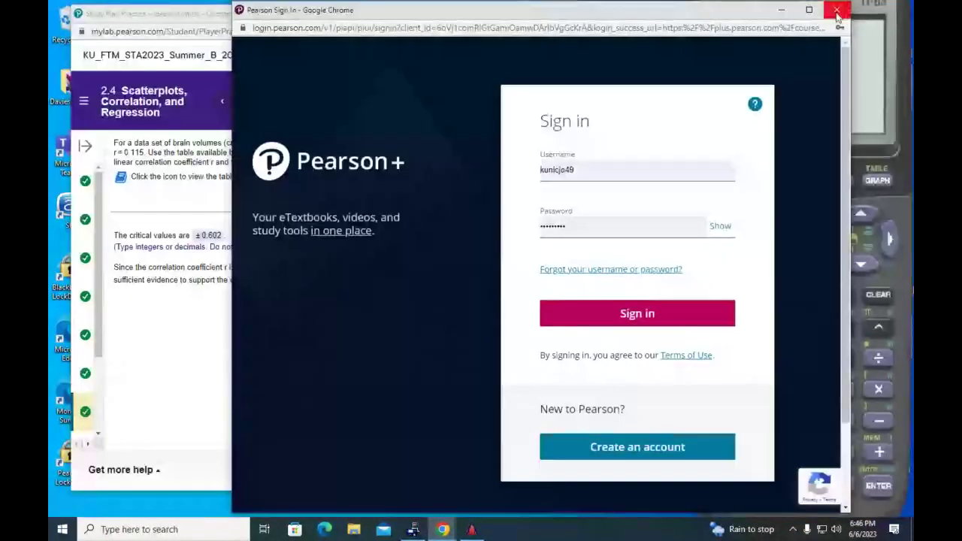
{"action": "left_click", "coordinate": [838, 12]}
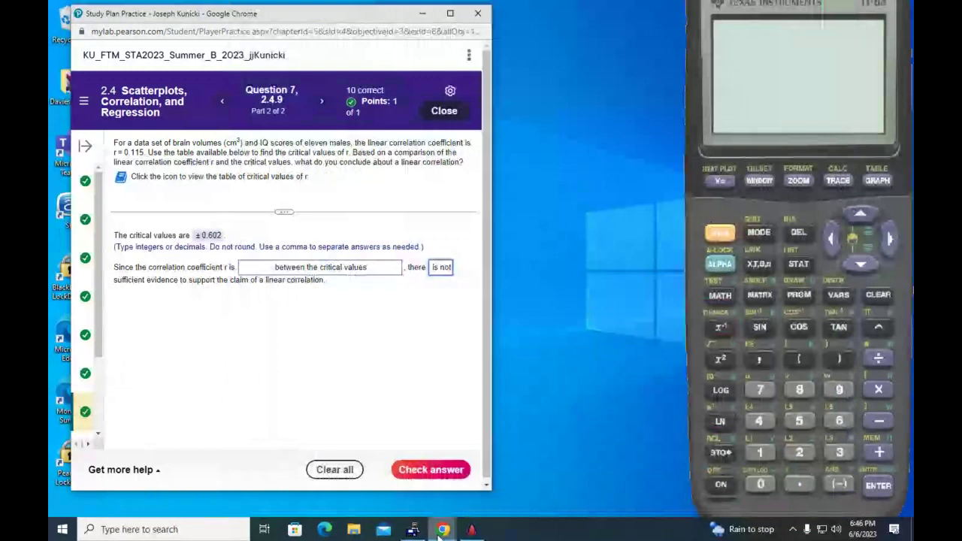
Step: Bring up the Study Plan page behind the practice window, submit the question 2.4.9 conclusion, and advance to question 2.4.10
{"action": "mouse_move", "coordinate": [442, 530]}
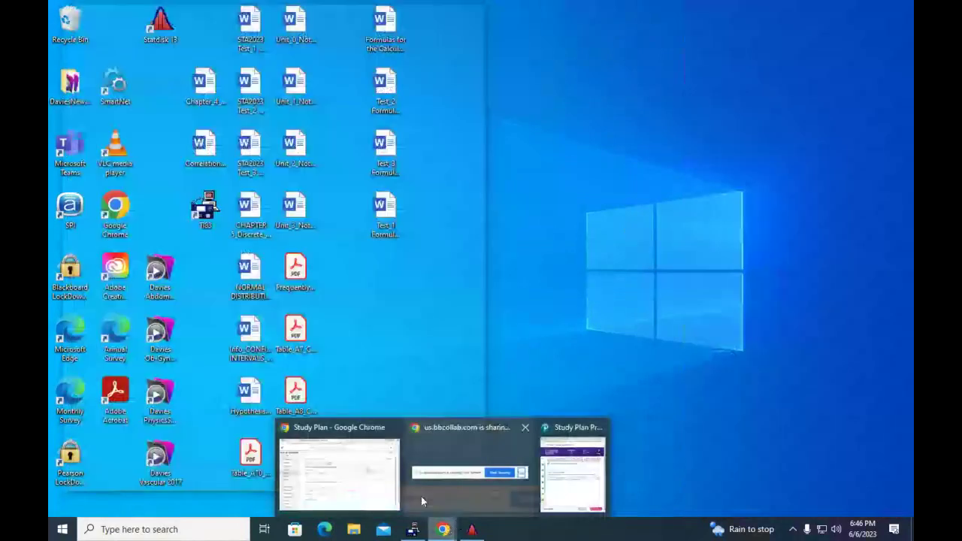
{"action": "left_click", "coordinate": [421, 496]}
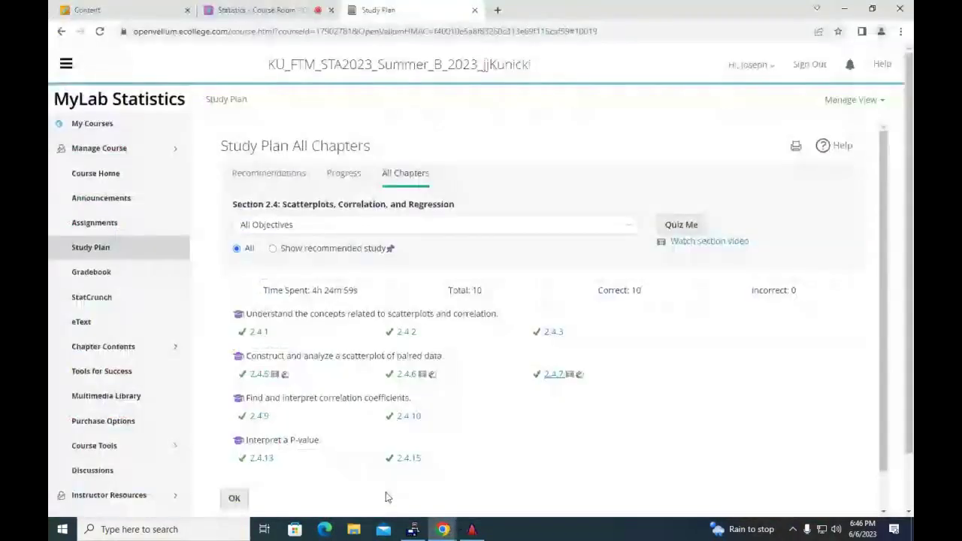
{"action": "mouse_move", "coordinate": [451, 533]}
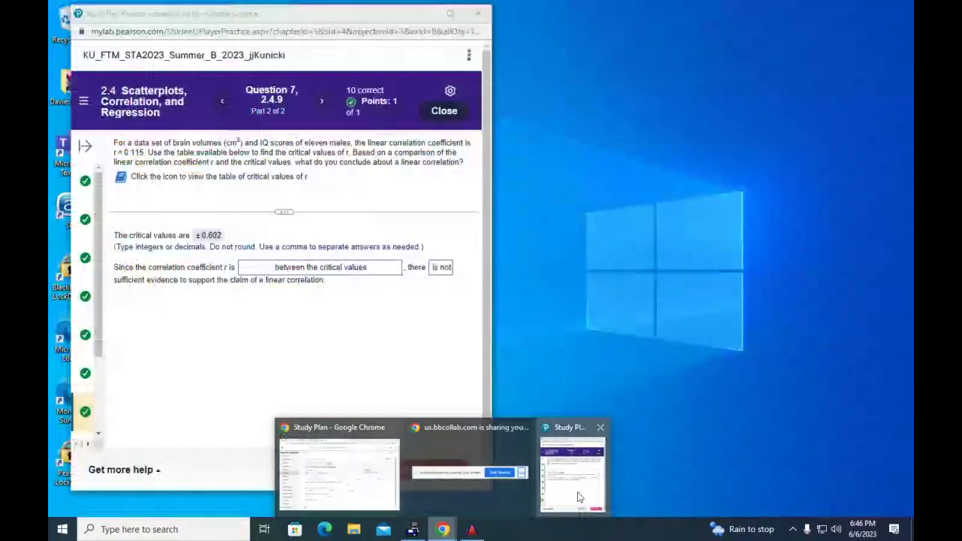
{"action": "left_click", "coordinate": [579, 497]}
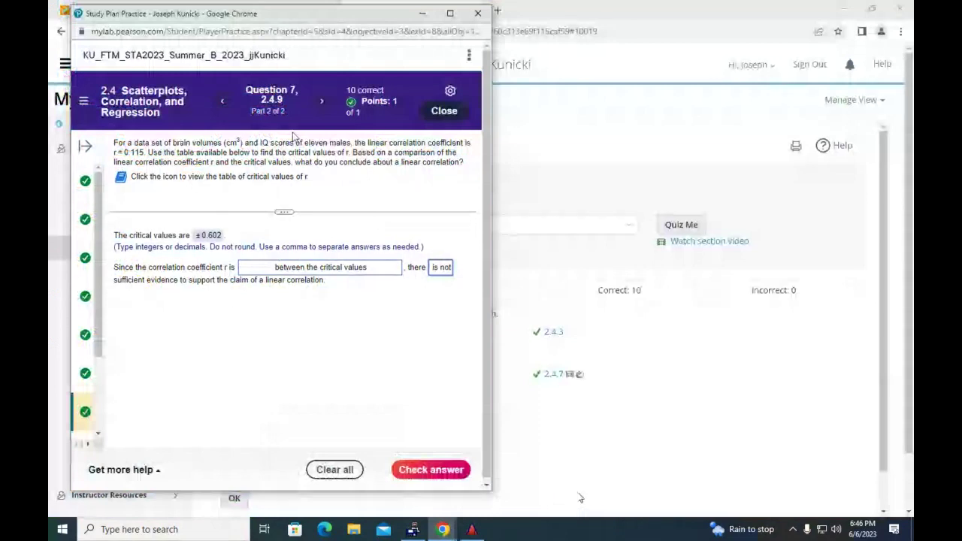
{"action": "left_click", "coordinate": [444, 475]}
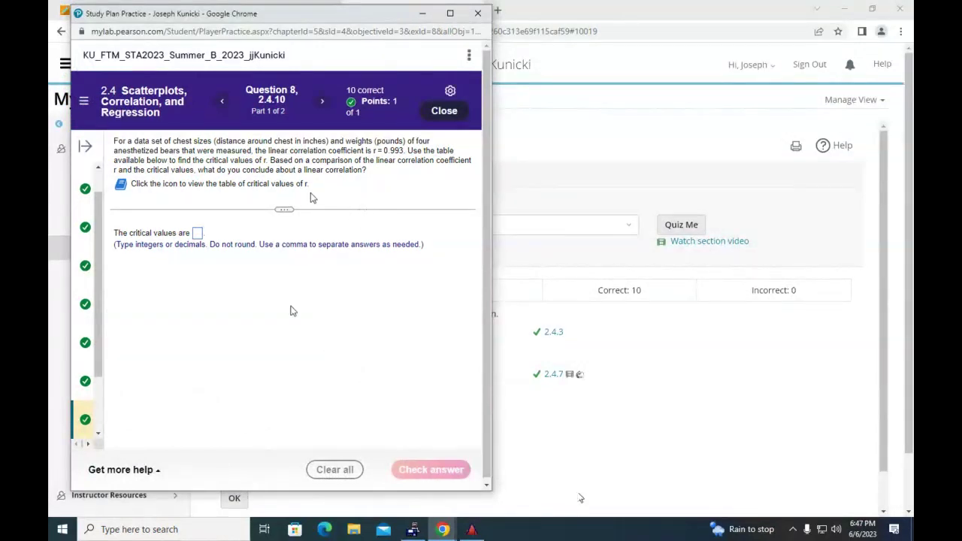
Step: Look up the critical value of r for four pairs in the question's table, and submit ±0.950 for part 1 of question 2.4.10
{"action": "left_click", "coordinate": [122, 185]}
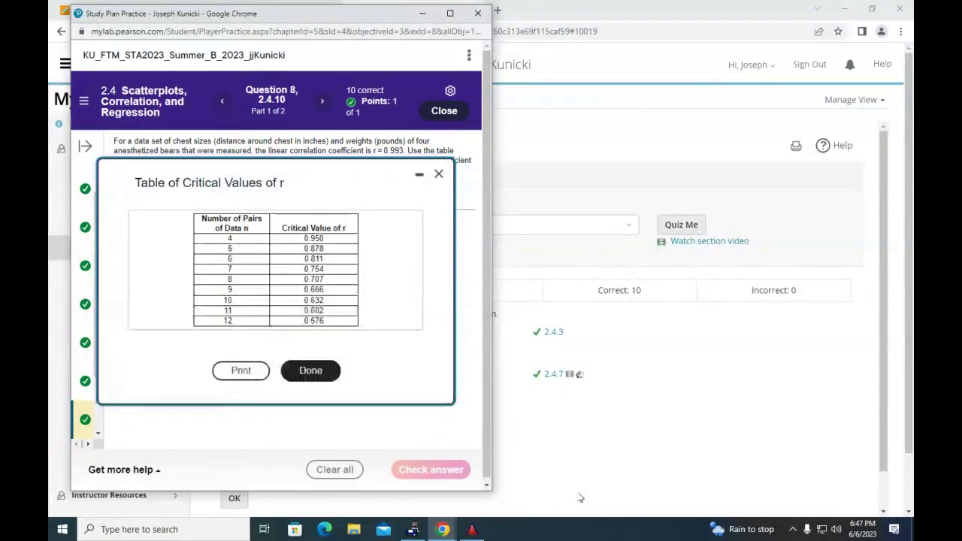
{"action": "left_click", "coordinate": [331, 376]}
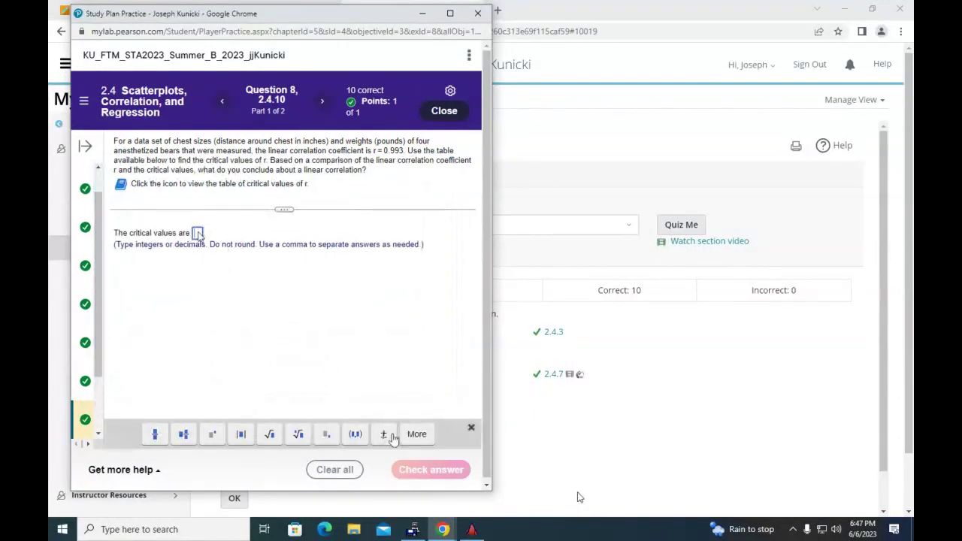
{"action": "left_click", "coordinate": [384, 434]}
{"action": "type", "text": "0.950"}
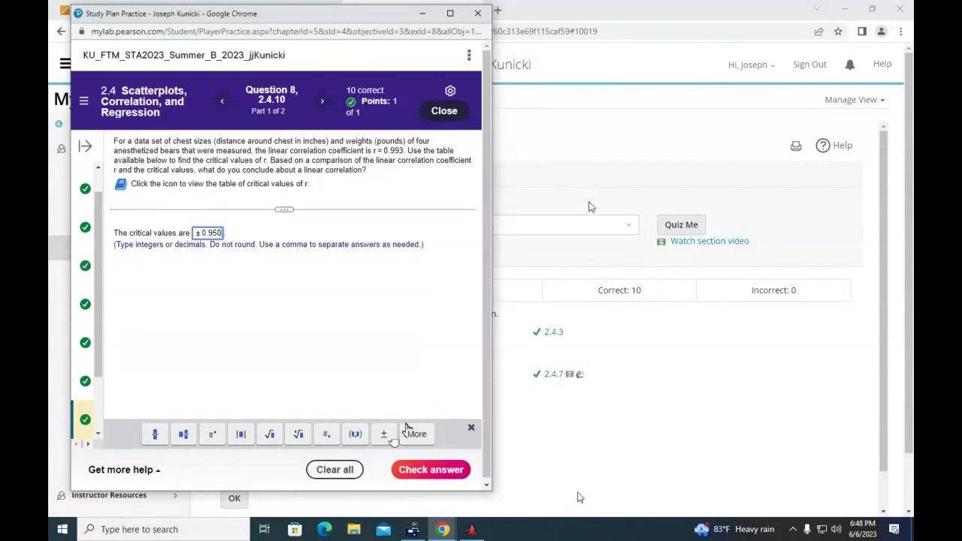
{"action": "left_click", "coordinate": [448, 468]}
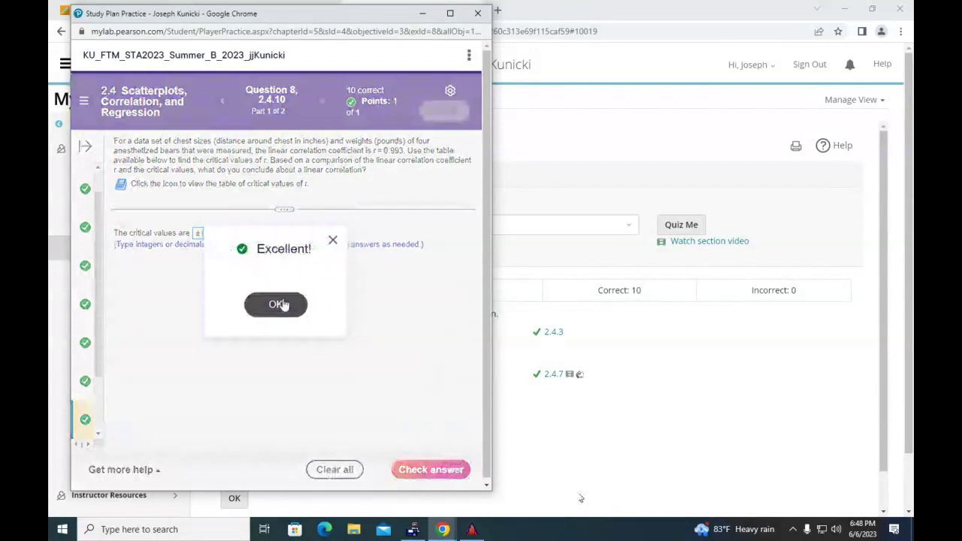
{"action": "left_click", "coordinate": [278, 304]}
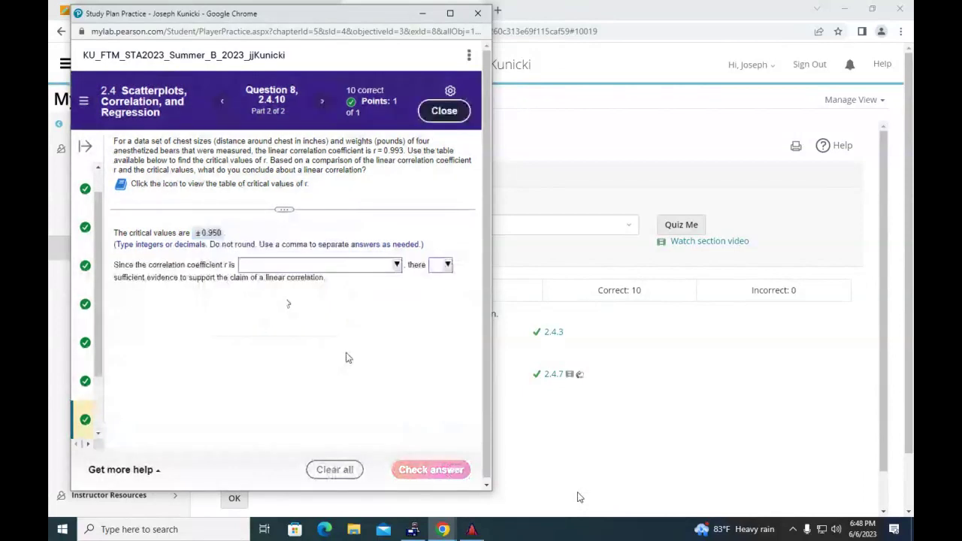
Step: Submit part 2 of question 2.4.10 with r in the right tail above the positive critical value and "is" sufficient evidence of linear correlation
{"action": "left_click", "coordinate": [396, 264]}
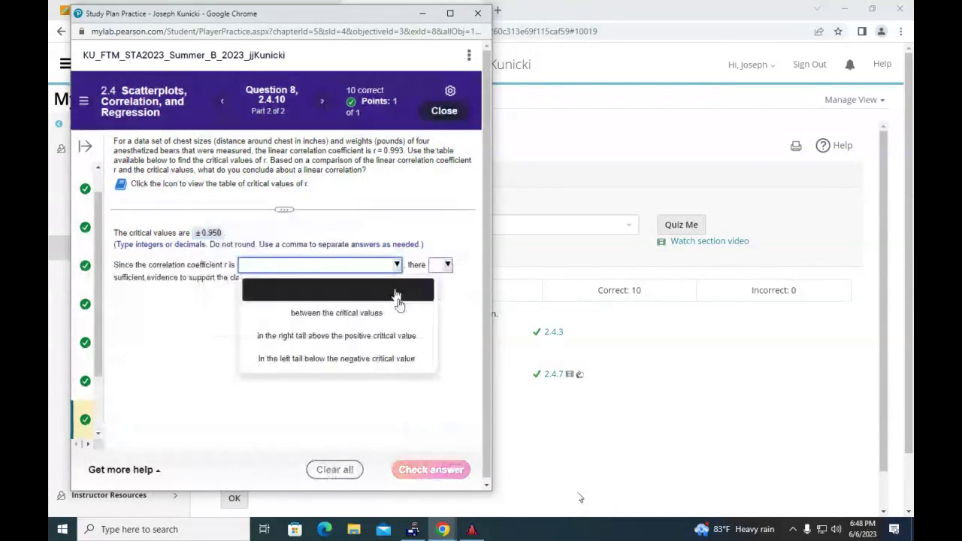
{"action": "left_click", "coordinate": [422, 336]}
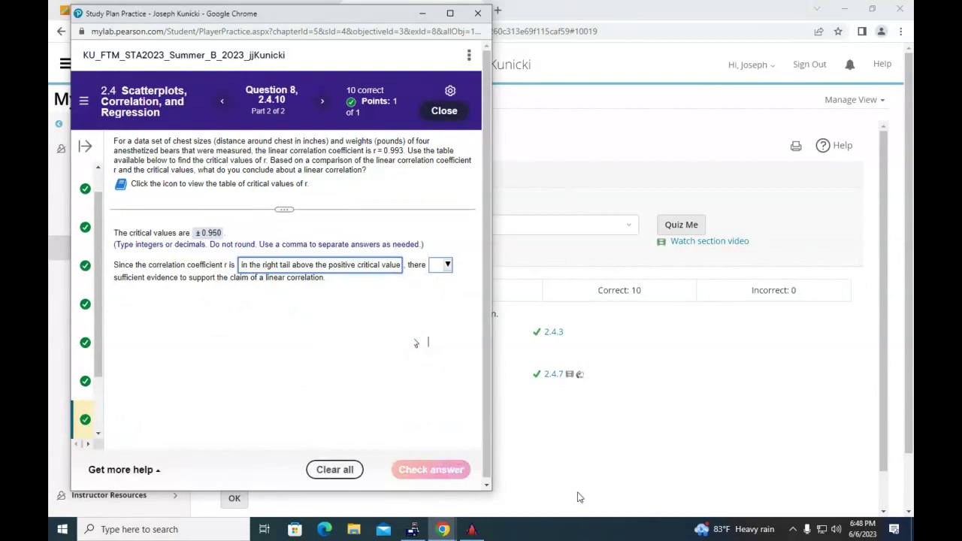
{"action": "left_click", "coordinate": [448, 266]}
{"action": "left_click", "coordinate": [430, 311]}
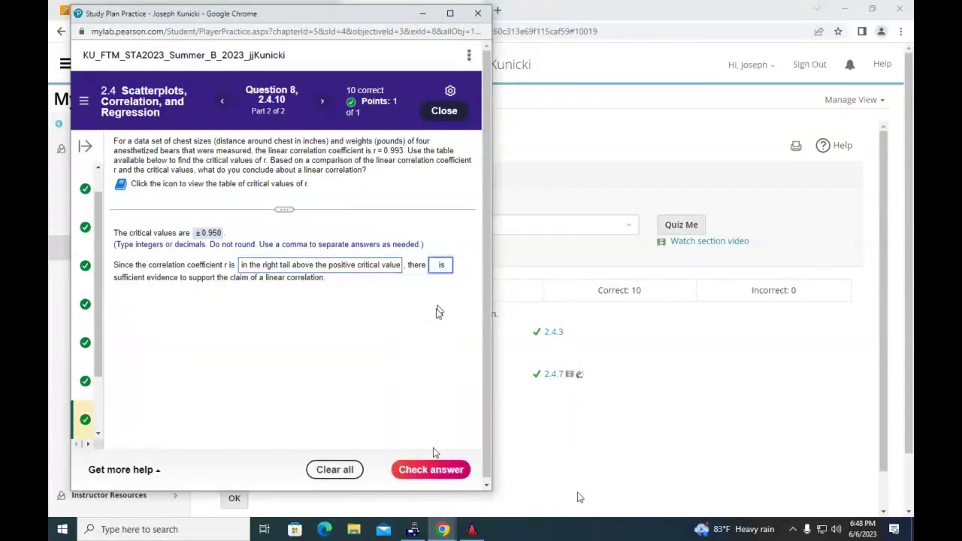
{"action": "left_click", "coordinate": [442, 471]}
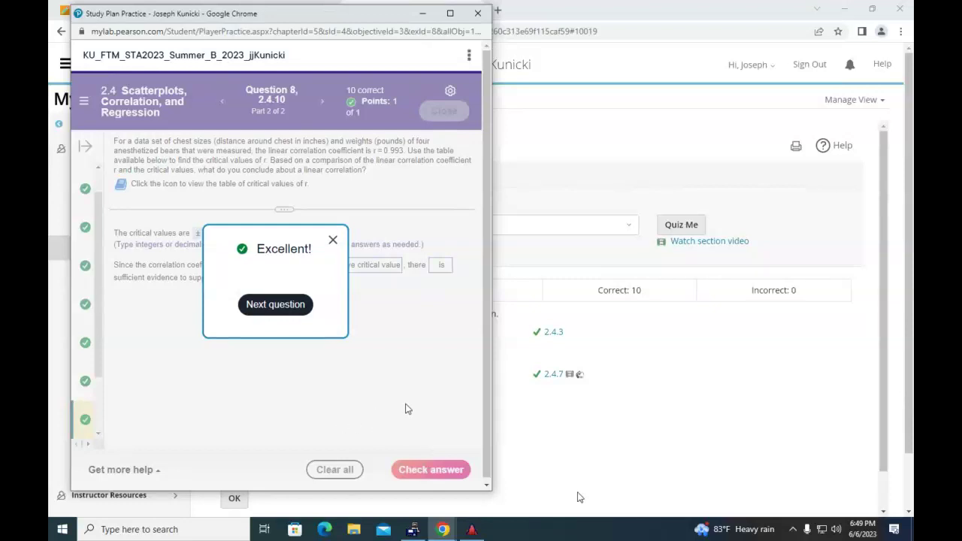
Step: Dismiss the feedback, review the table of critical values of r again, and advance to question 2.4.13
{"action": "left_click", "coordinate": [333, 240]}
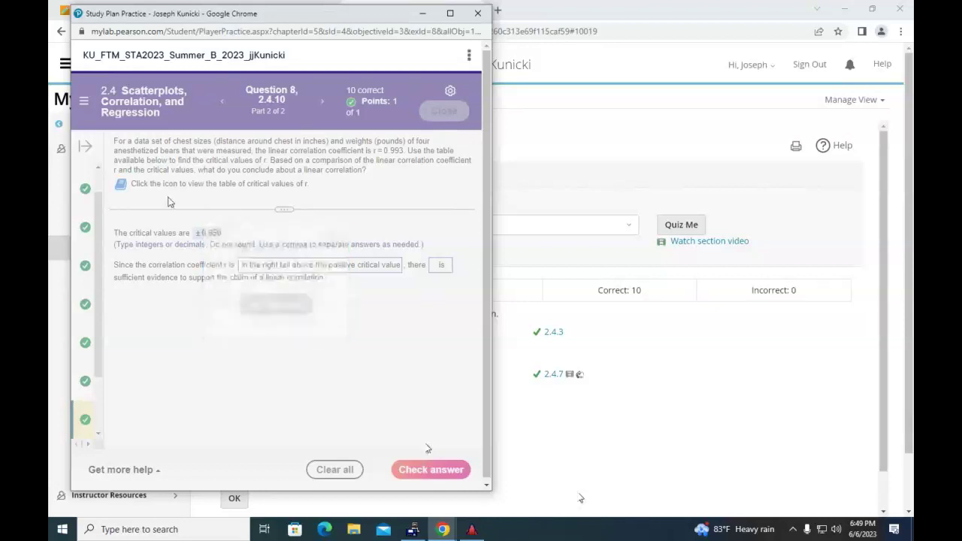
{"action": "left_click", "coordinate": [130, 185]}
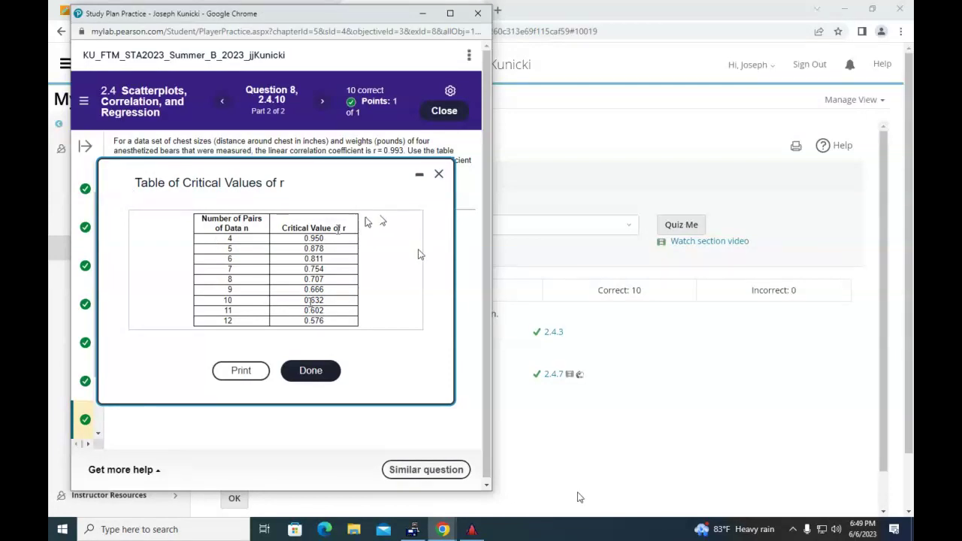
{"action": "left_click", "coordinate": [324, 105]}
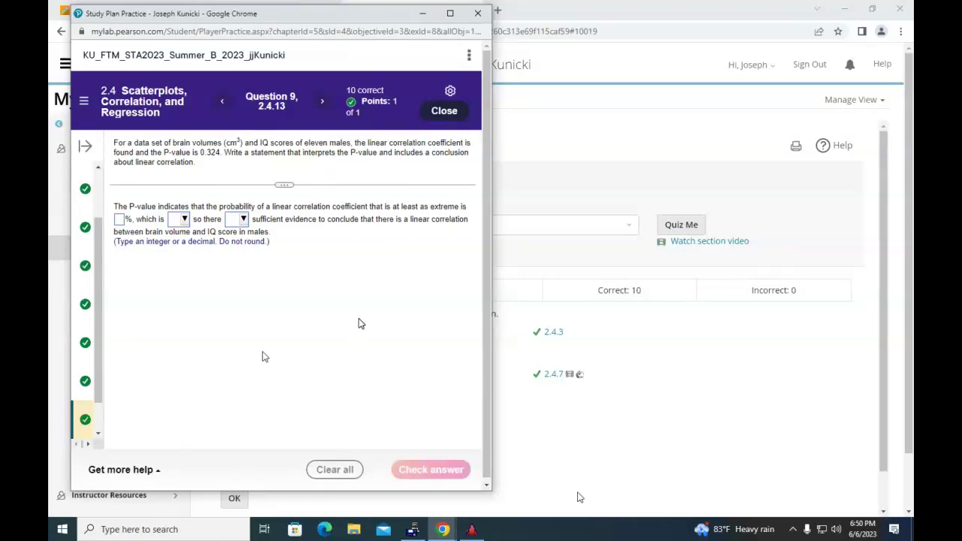
Step: Answer question 2.4.13 with 32.4%, "high" and "is not" sufficient evidence, submit it, and continue to question 2.4.15
{"action": "left_click", "coordinate": [119, 220]}
{"action": "type", "text": "32"}
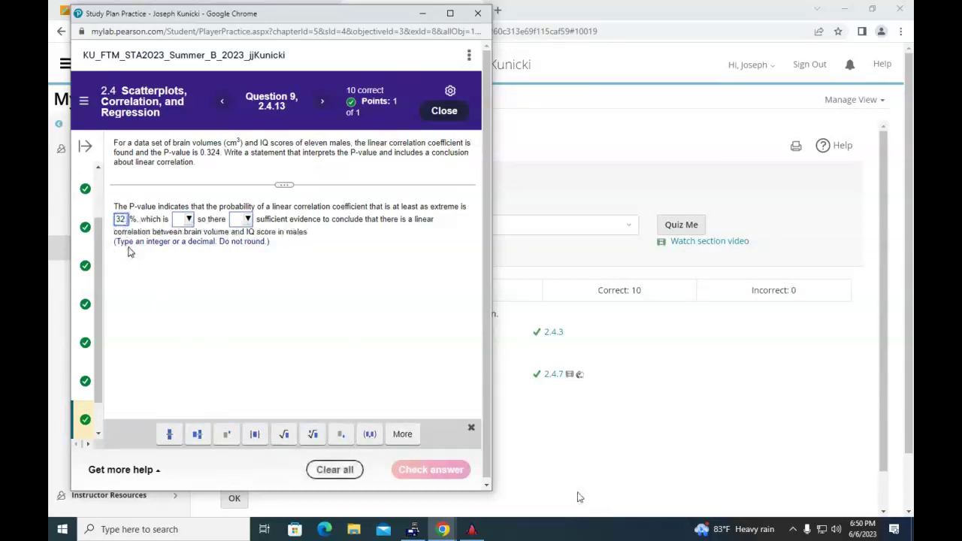
{"action": "type", "text": ".4"}
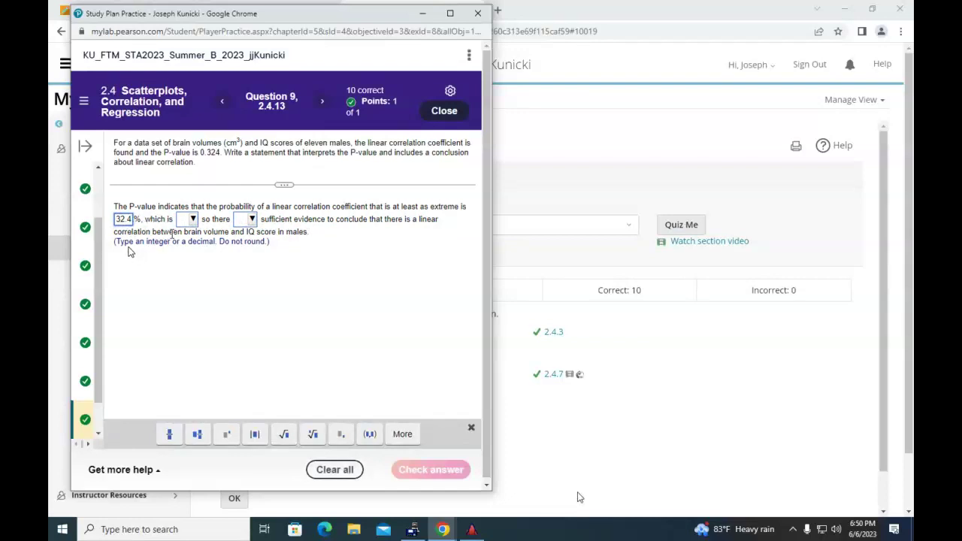
{"action": "left_click", "coordinate": [190, 220]}
{"action": "left_click", "coordinate": [204, 291]}
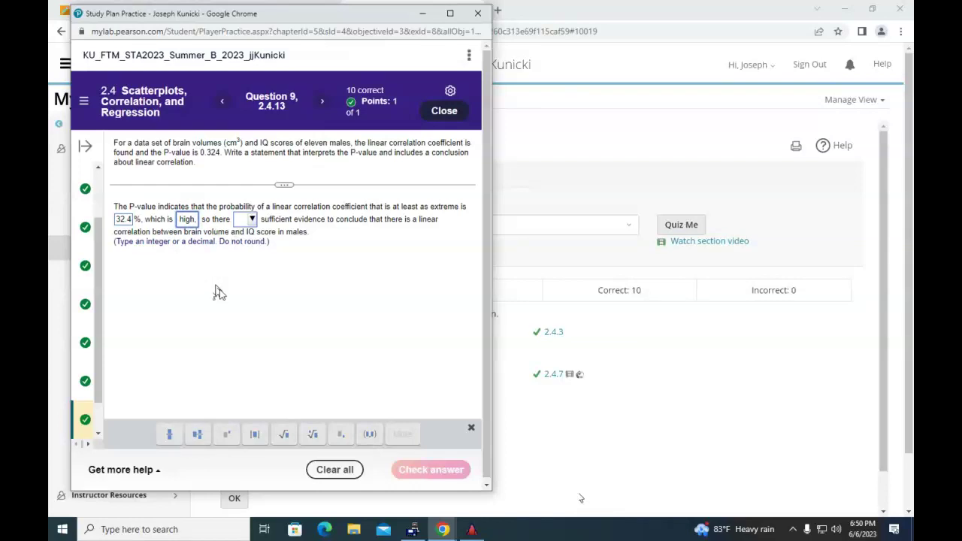
{"action": "left_click", "coordinate": [253, 220]}
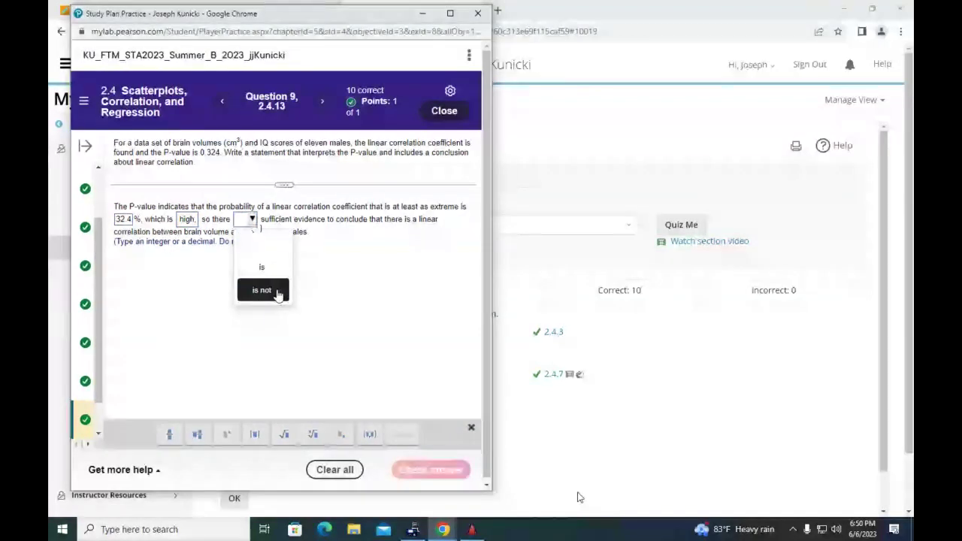
{"action": "left_click", "coordinate": [278, 294]}
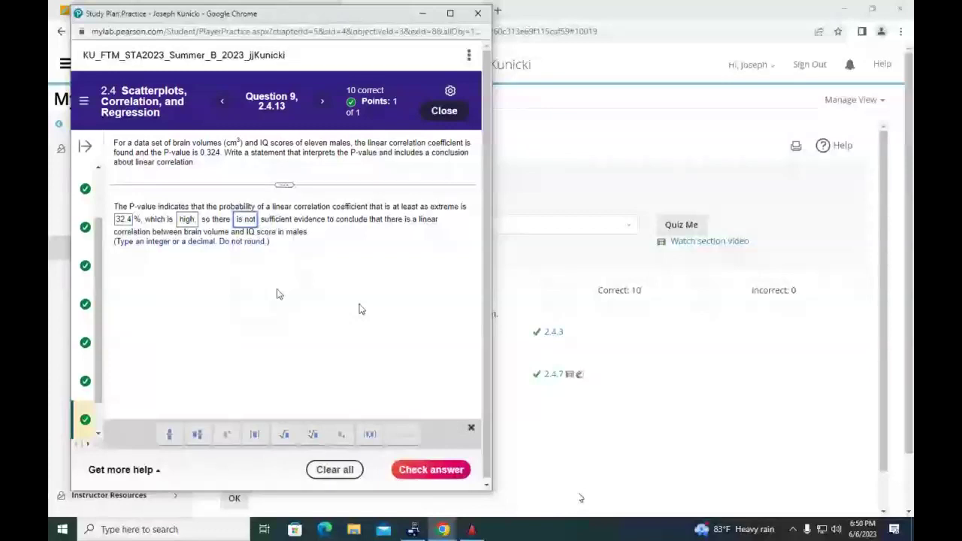
{"action": "left_click", "coordinate": [432, 471]}
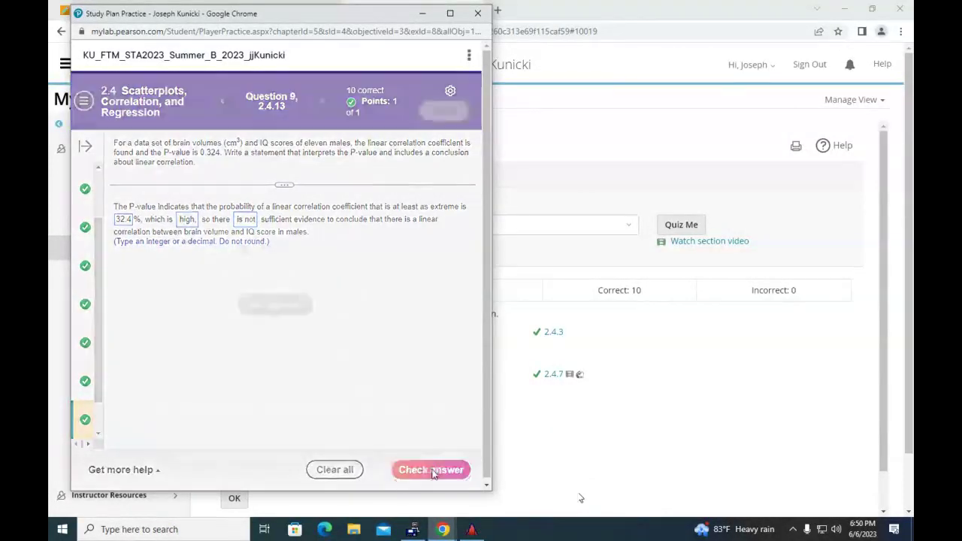
{"action": "left_click", "coordinate": [277, 304]}
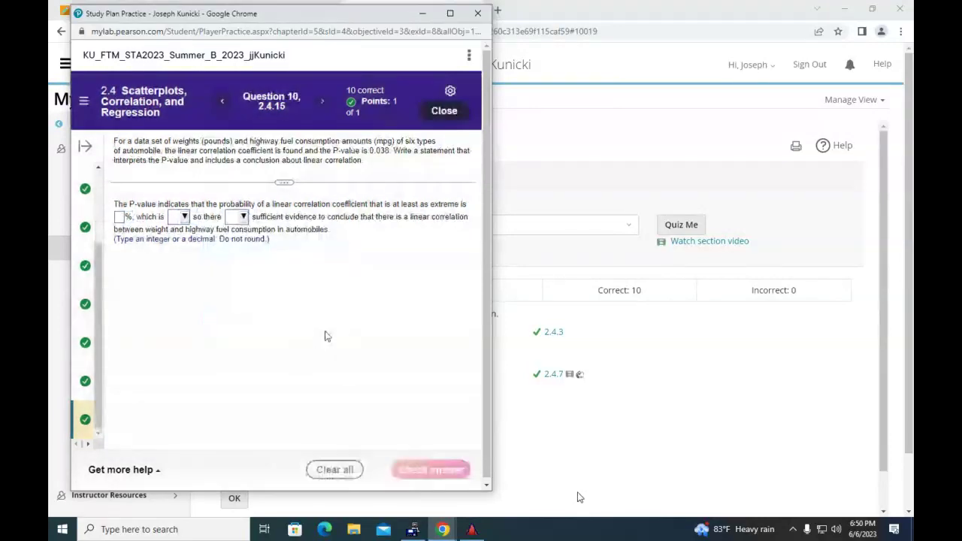
Step: Submit question 2.4.15 with 3.8%, "low" and "is" sufficient evidence, and move the practice window clear of the browser tabs behind it
{"action": "left_click", "coordinate": [120, 220]}
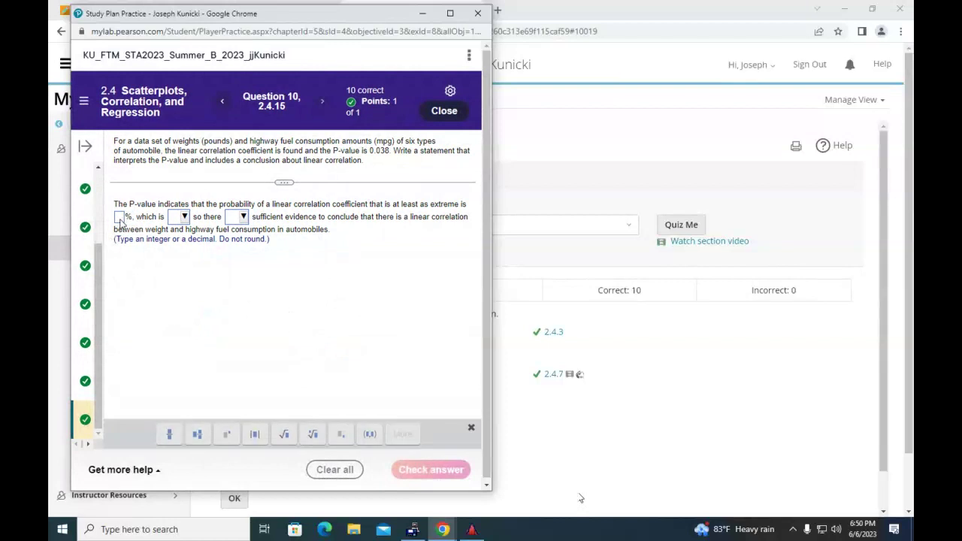
{"action": "type", "text": "3.8"}
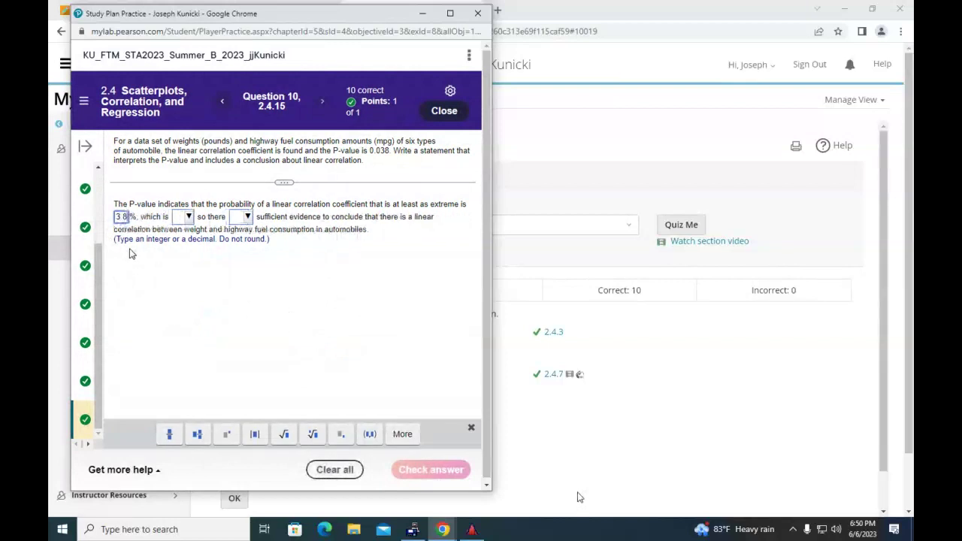
{"action": "left_click", "coordinate": [189, 218]}
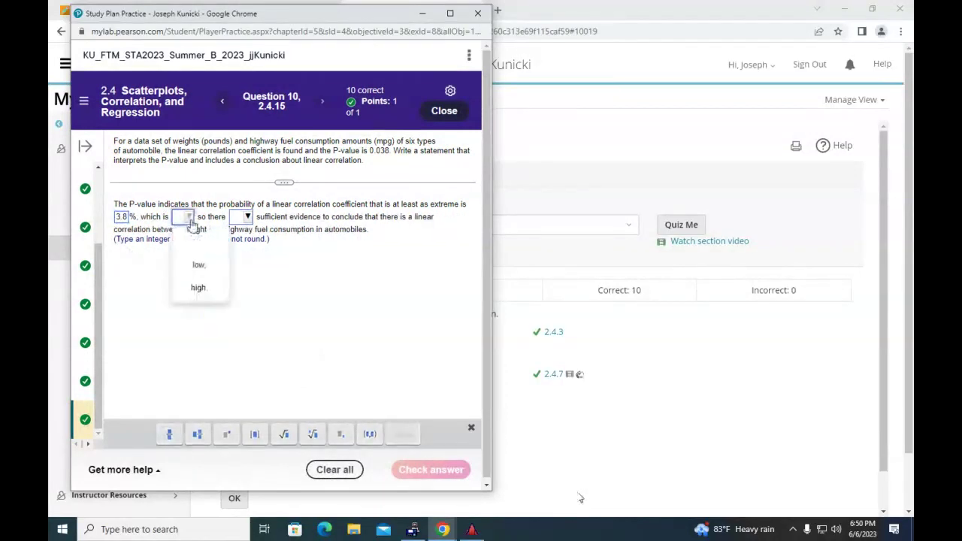
{"action": "left_click", "coordinate": [201, 266]}
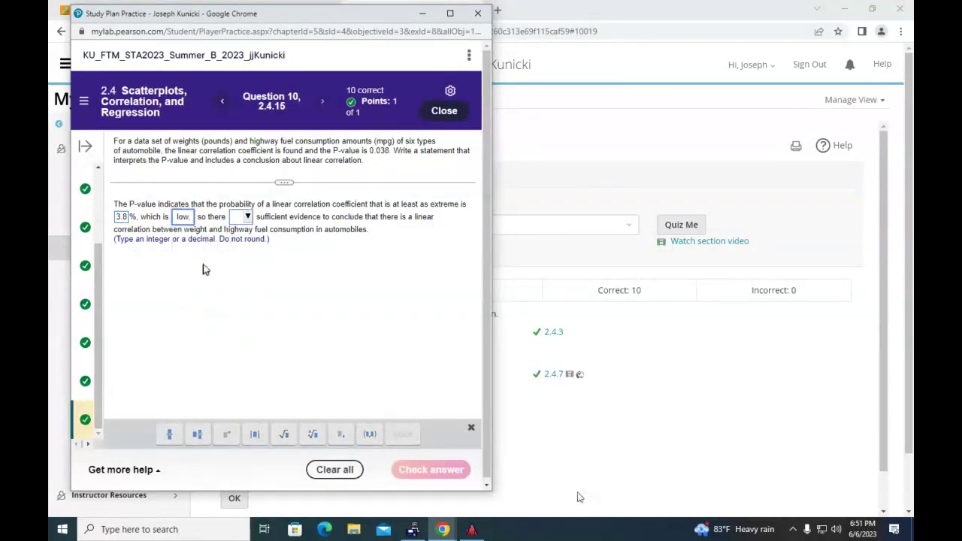
{"action": "left_click", "coordinate": [246, 218]}
{"action": "left_click", "coordinate": [258, 263]}
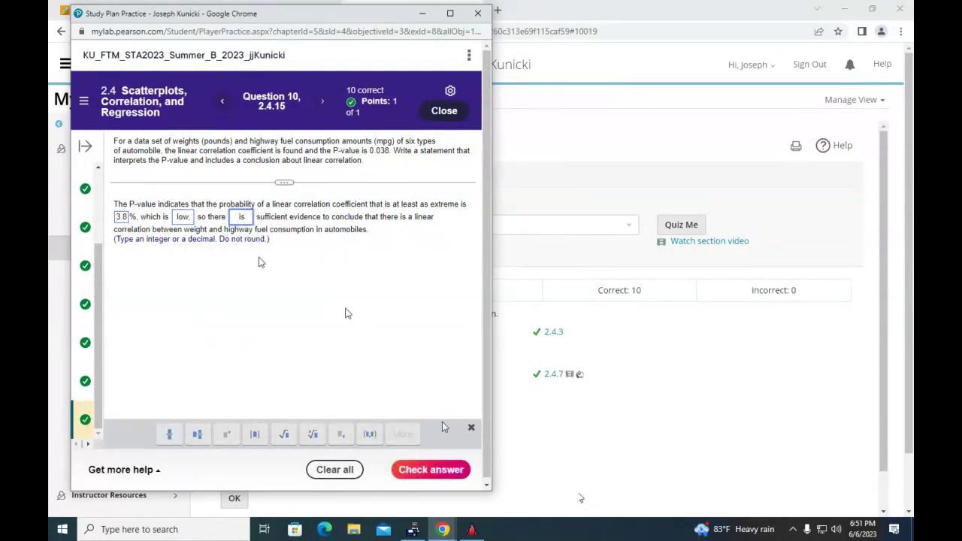
{"action": "left_click", "coordinate": [445, 469]}
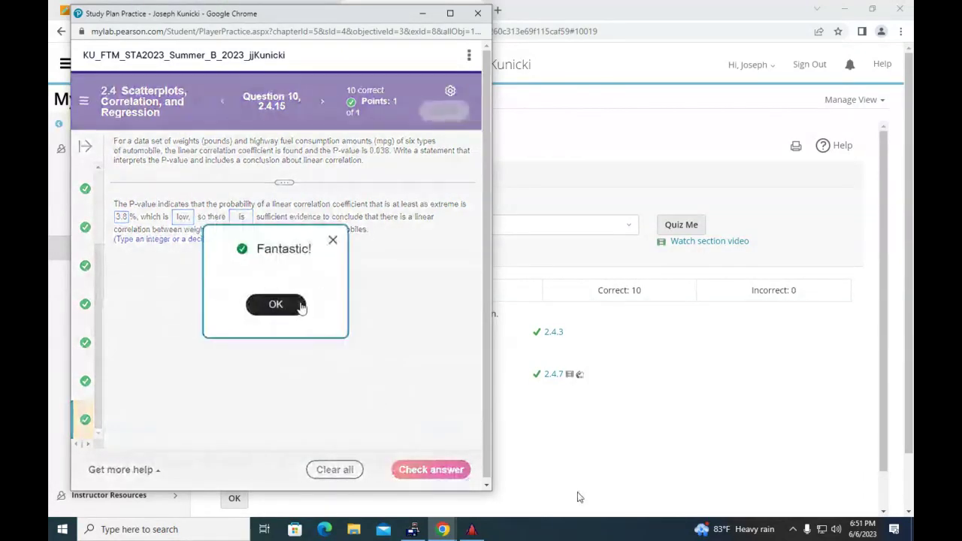
{"action": "left_click", "coordinate": [295, 308]}
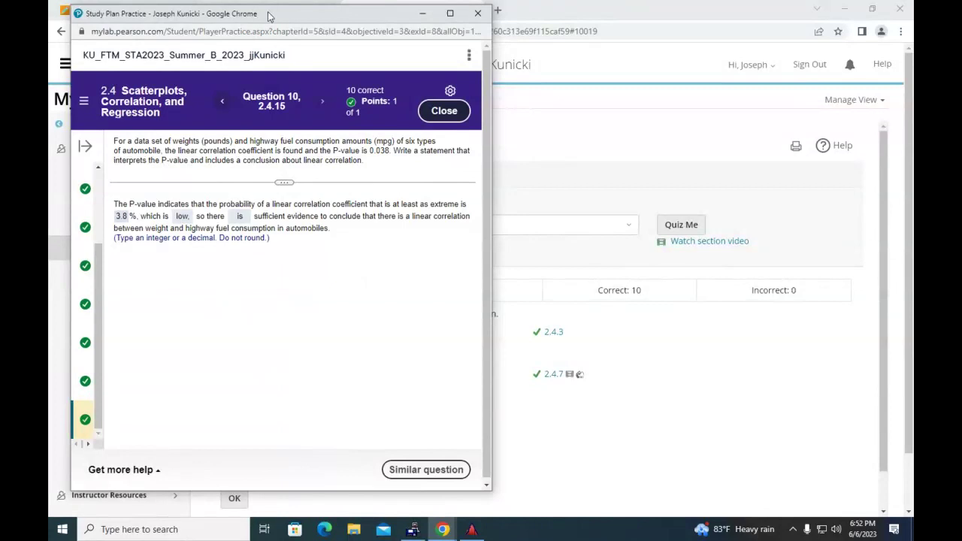
{"action": "left_click_drag", "start_coordinate": [269, 15], "coordinate": [294, 25]}
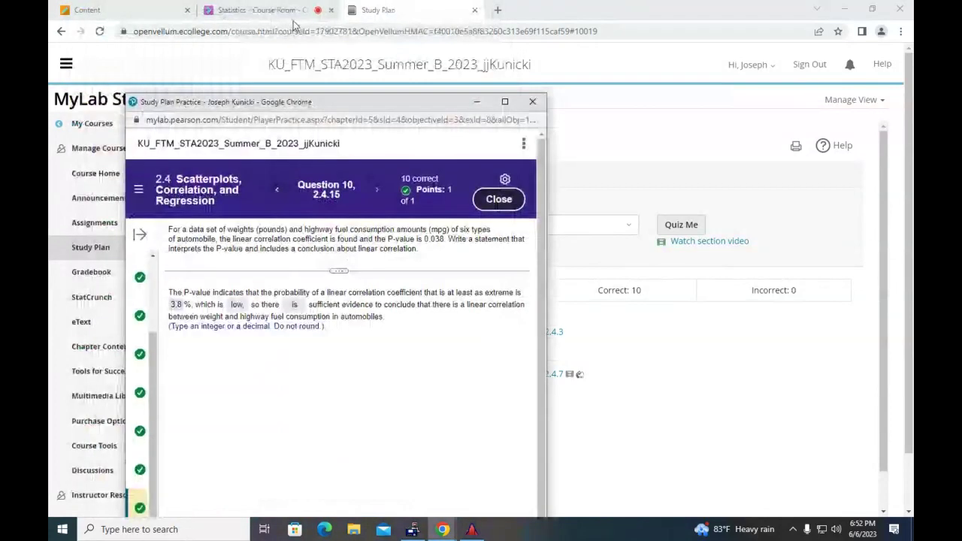